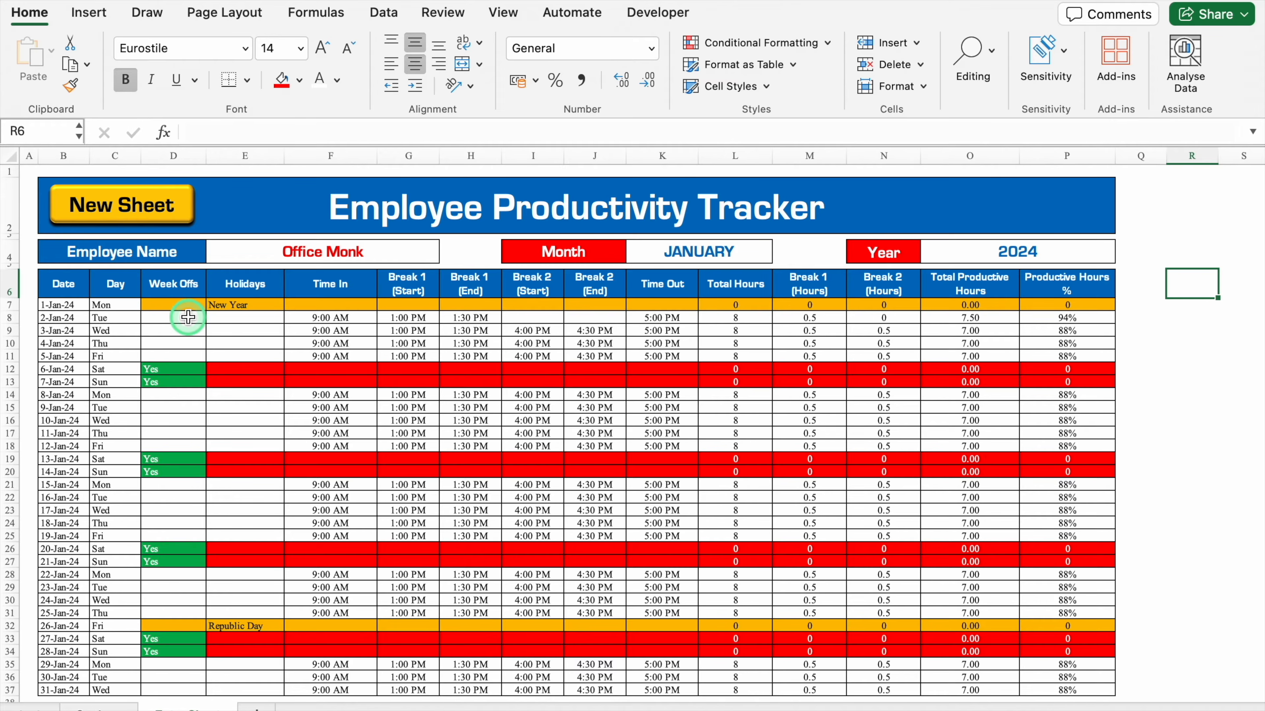
- Mark 2-Jan-24 as a week off with Yes in the Week Offs column and clear that entry again
click(188, 318)
click(212, 318)
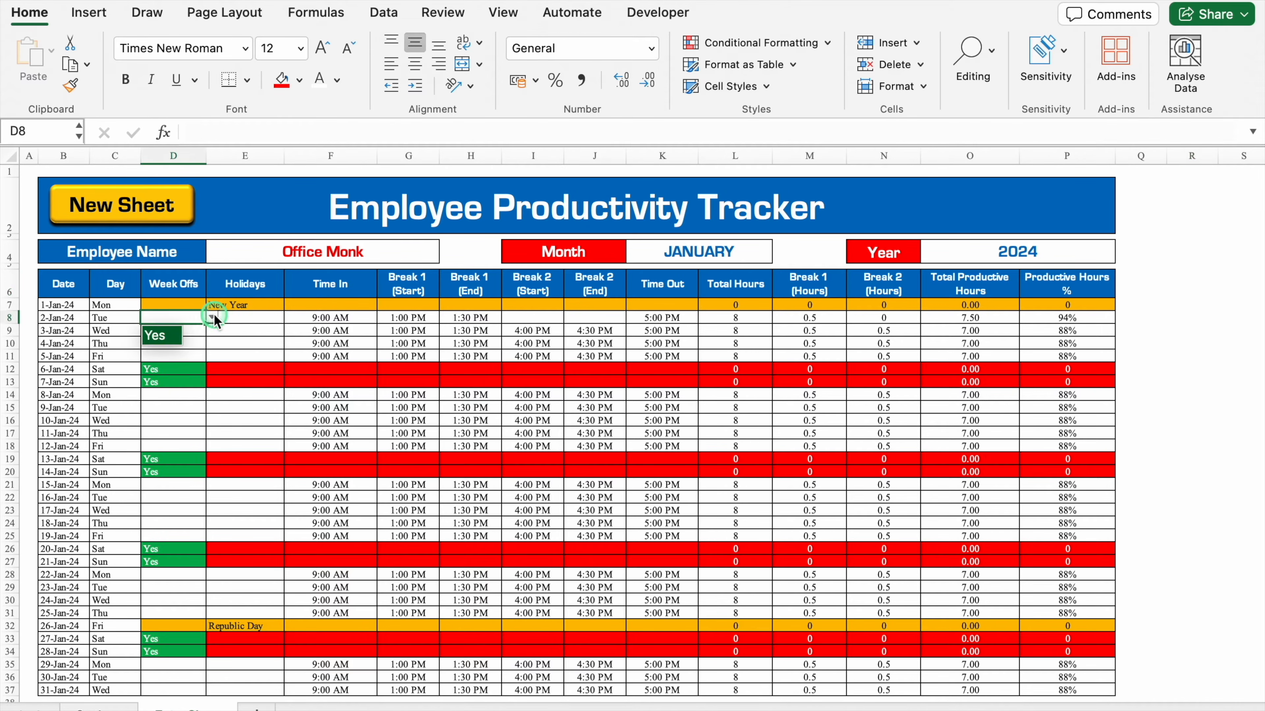
click(157, 337)
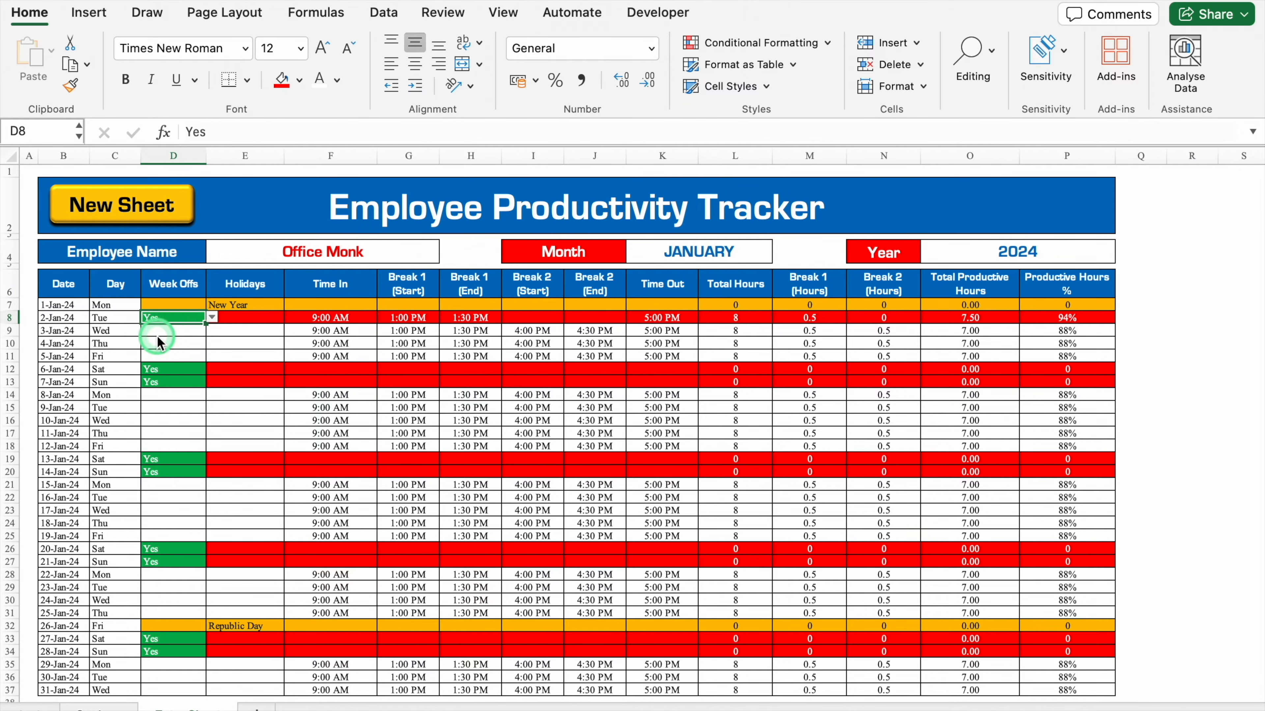
click(199, 329)
click(212, 329)
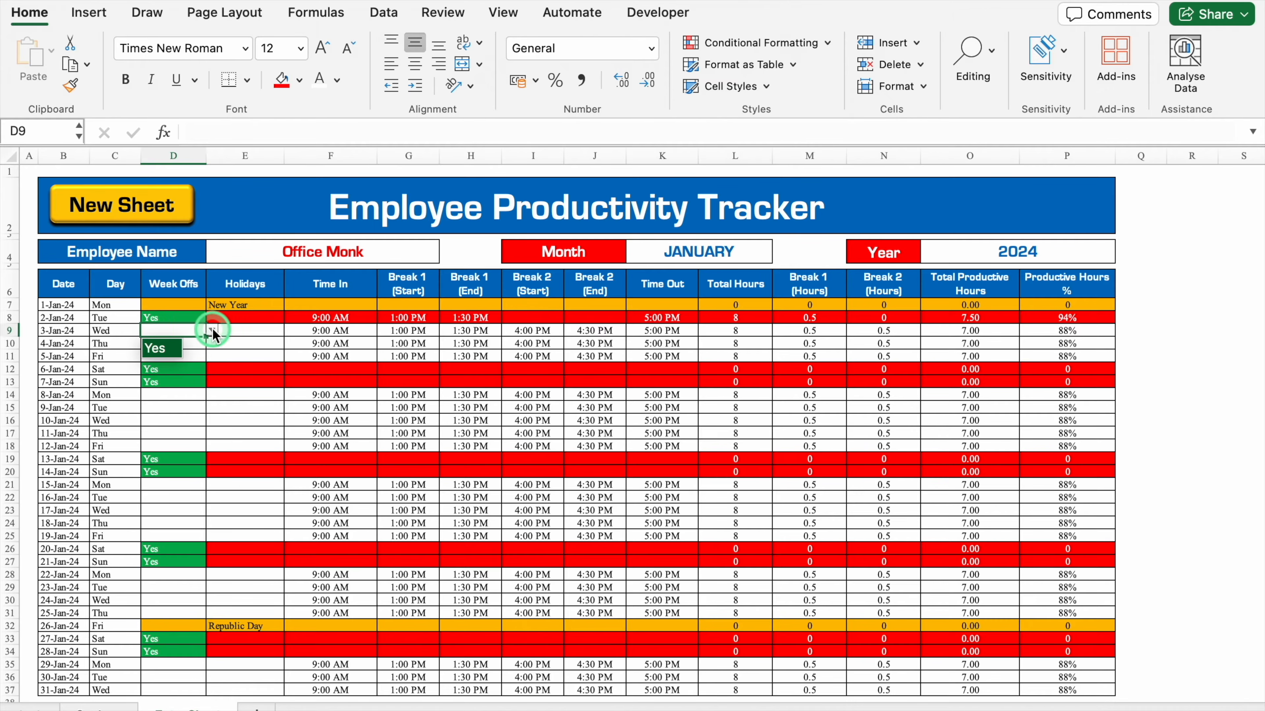
click(213, 329)
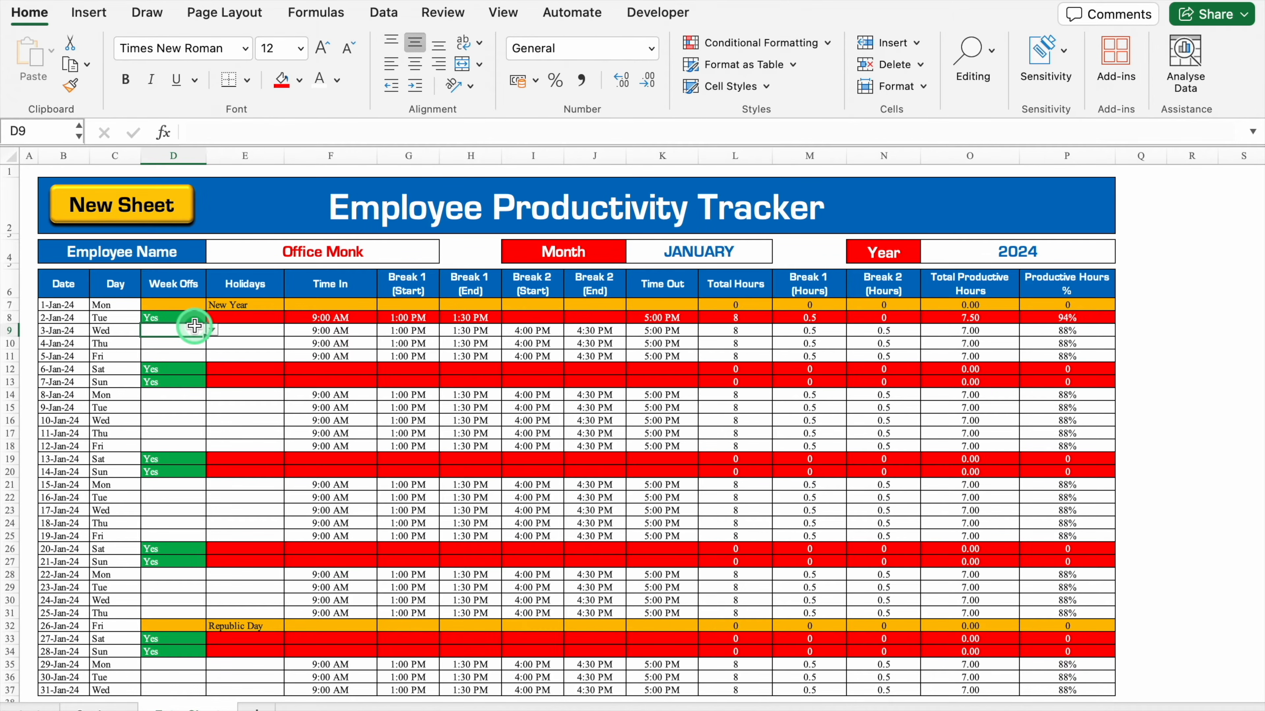
click(192, 317)
key(Delete)
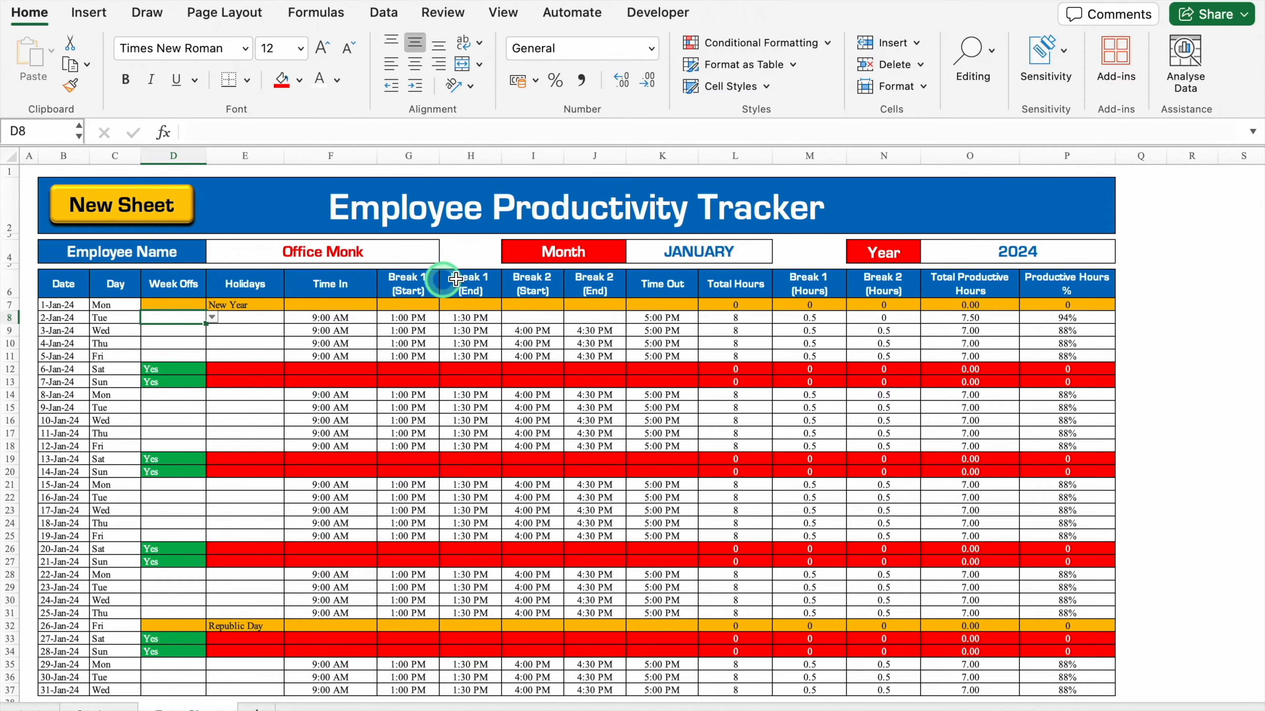
- Examine the Month field's list of choices and the lower part of the tracker sheet
click(702, 251)
click(780, 253)
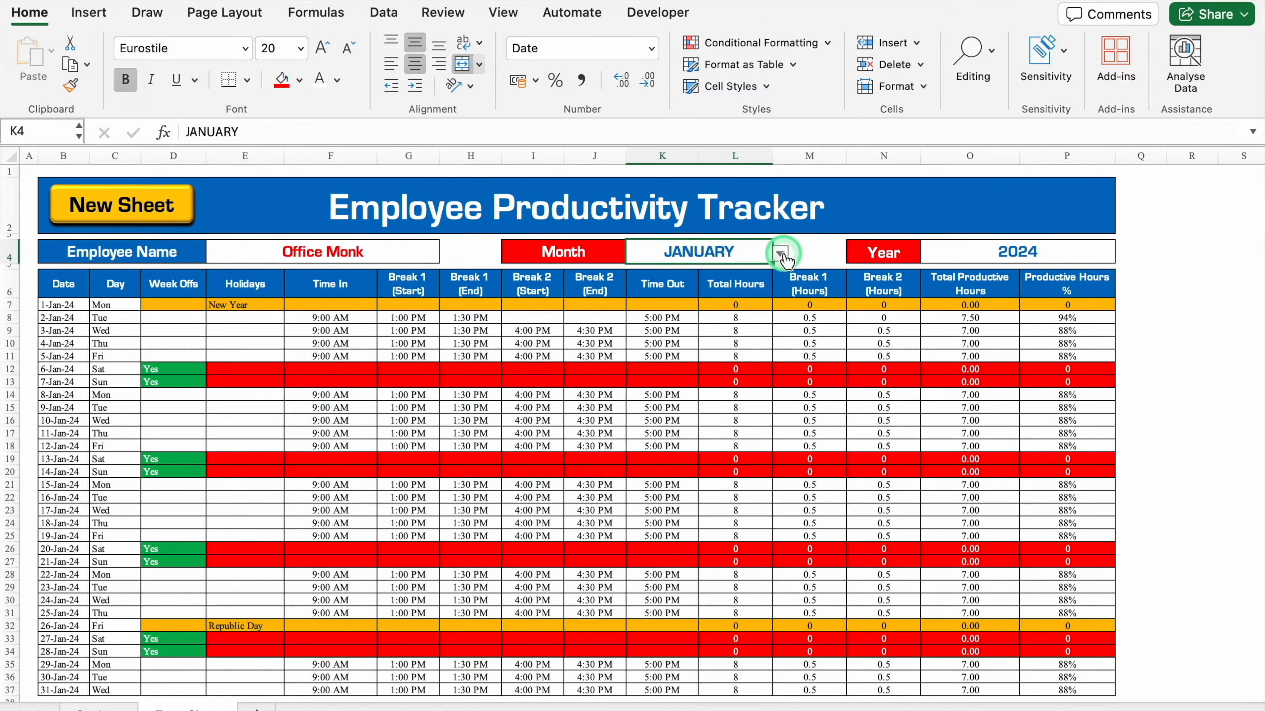
click(689, 292)
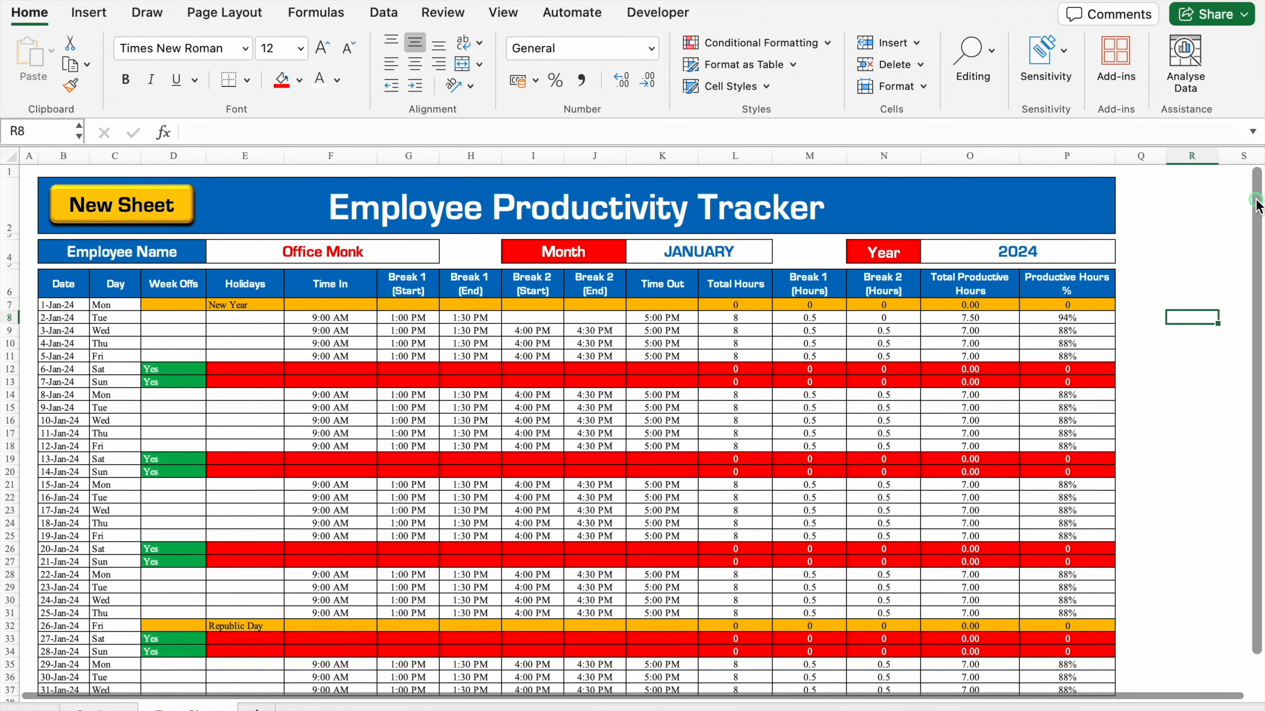
drag(1256, 199, 1256, 328)
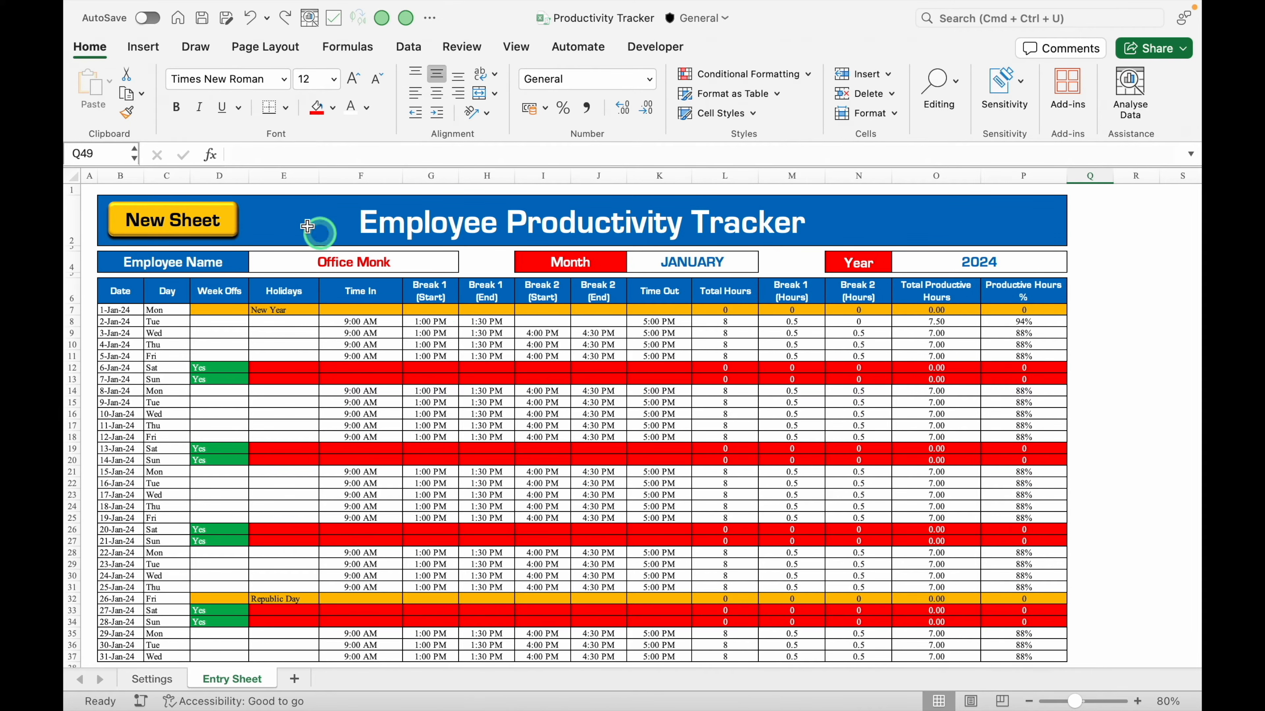
- Create a blank tracker sheet with the sheet's New Sheet command, compare it with the Entry Sheet and rename it 1
click(196, 225)
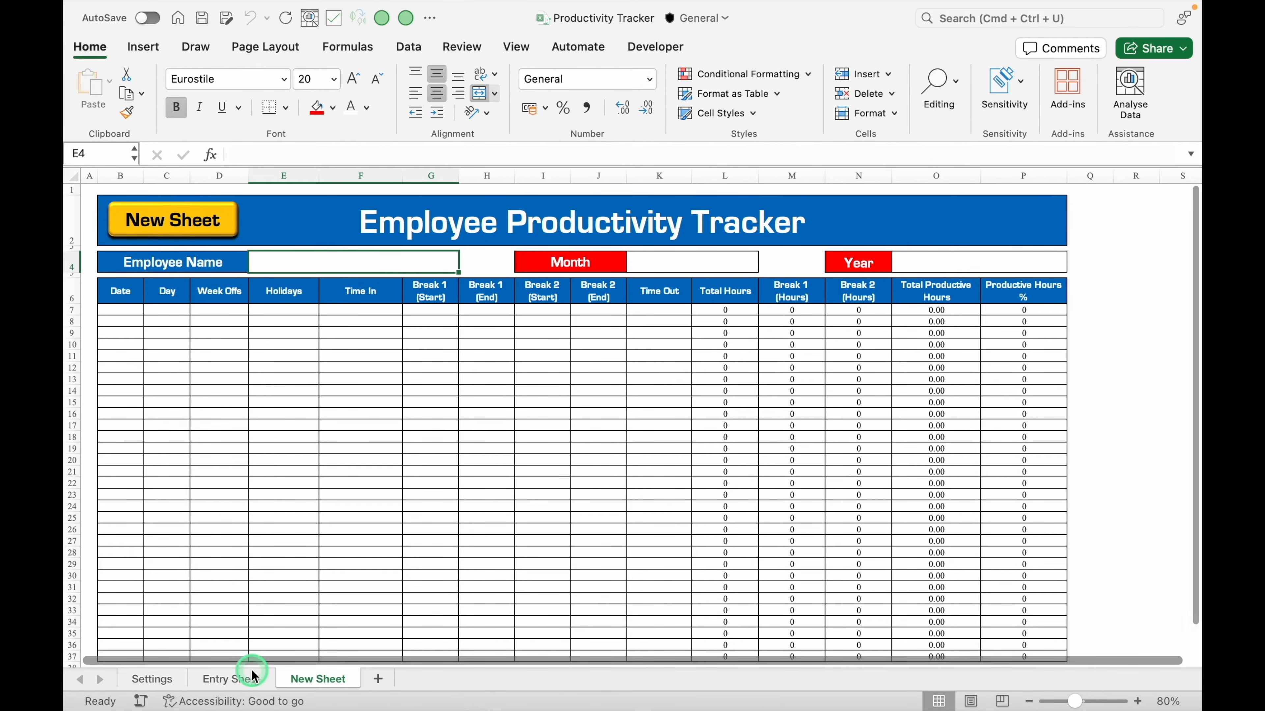
click(244, 679)
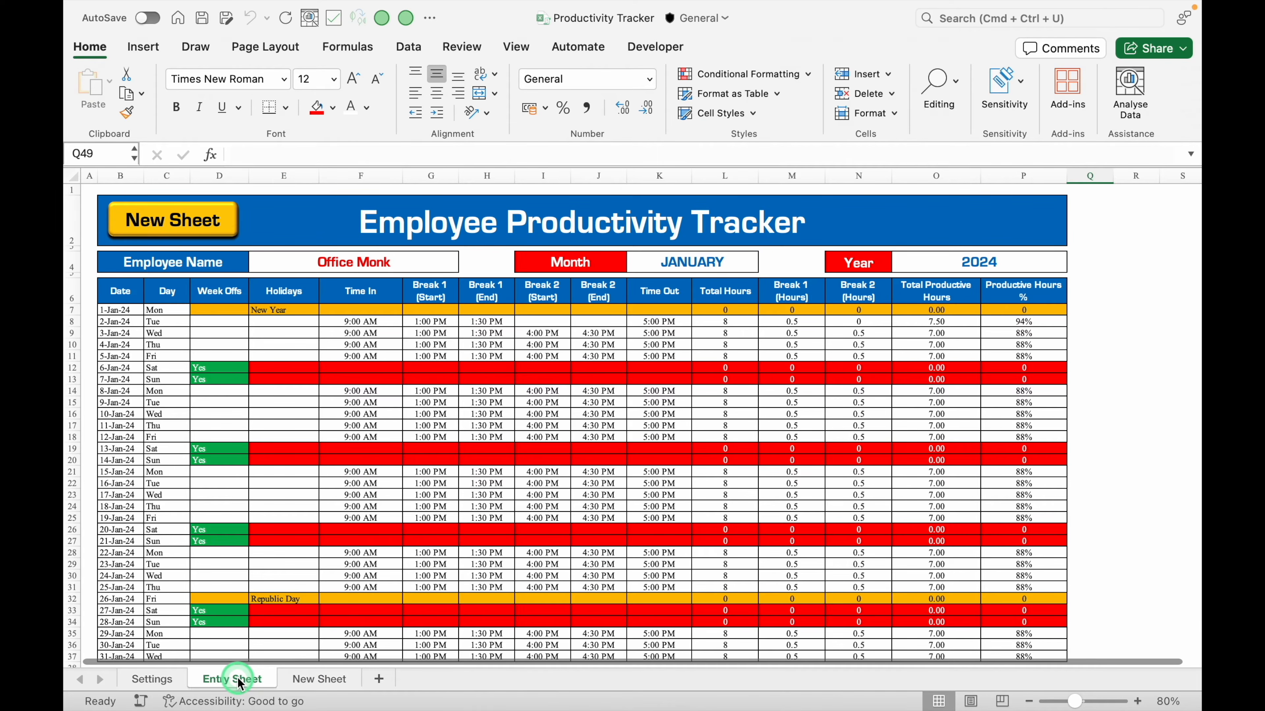
click(318, 679)
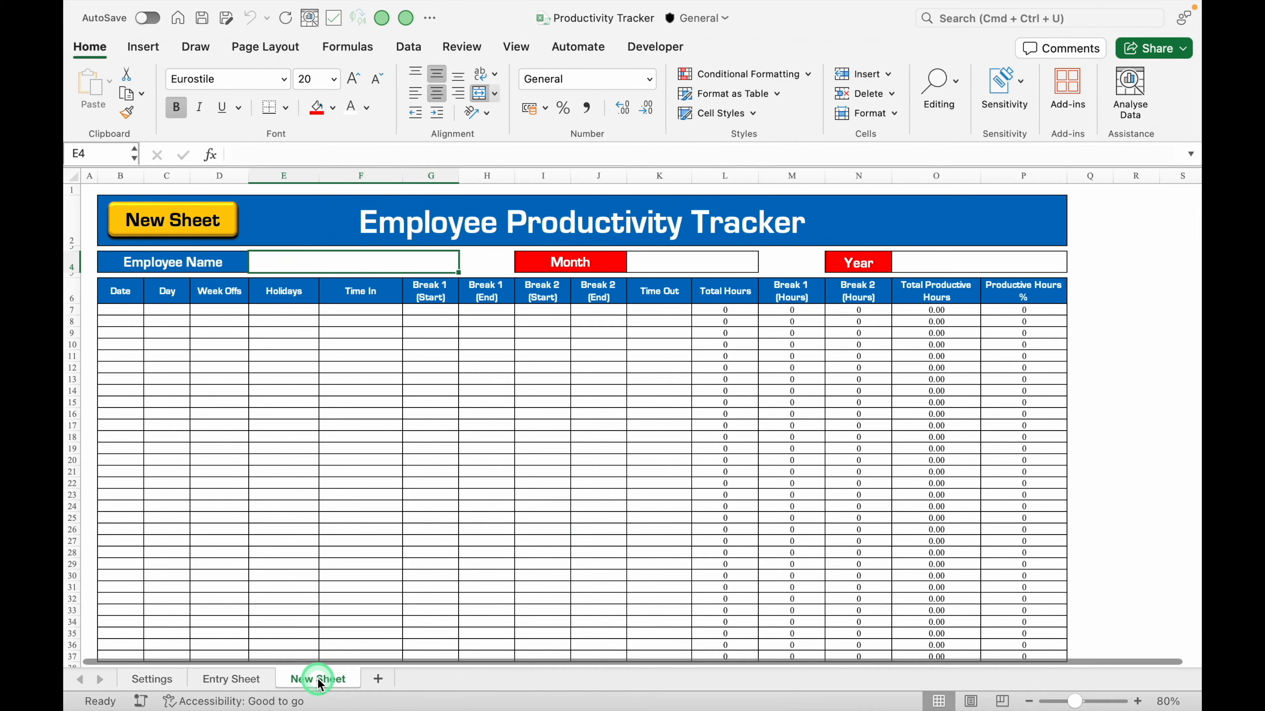
double_click(319, 681)
text(1)
click(302, 366)
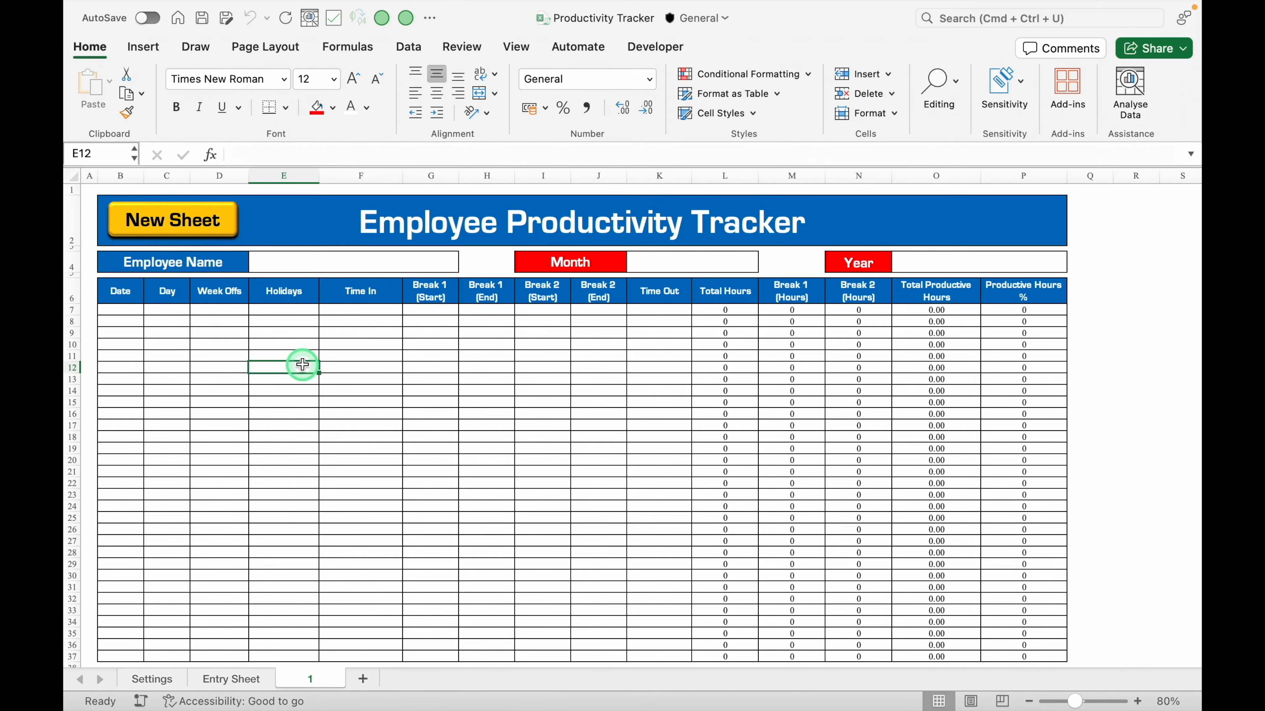
- Create another blank tracker sheet, rename it 2, and run the New Sheet command once more
click(195, 222)
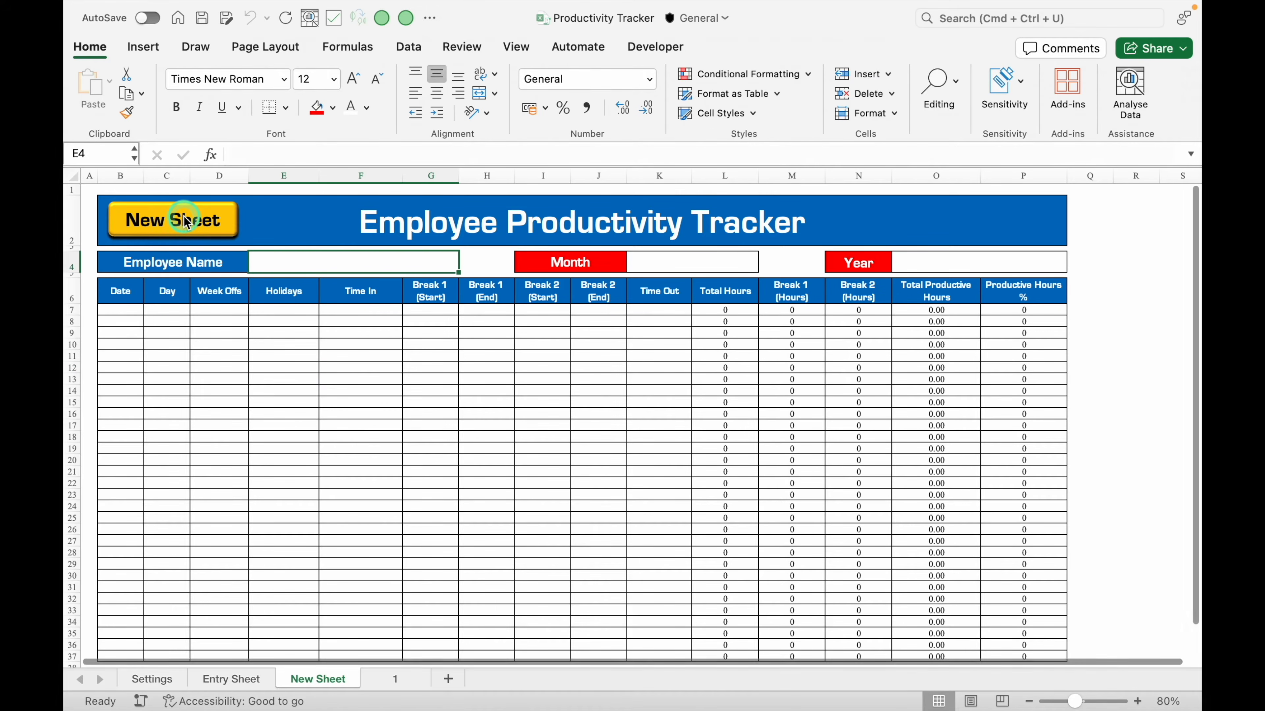
double_click(312, 681)
text(2)
key(Return)
click(195, 228)
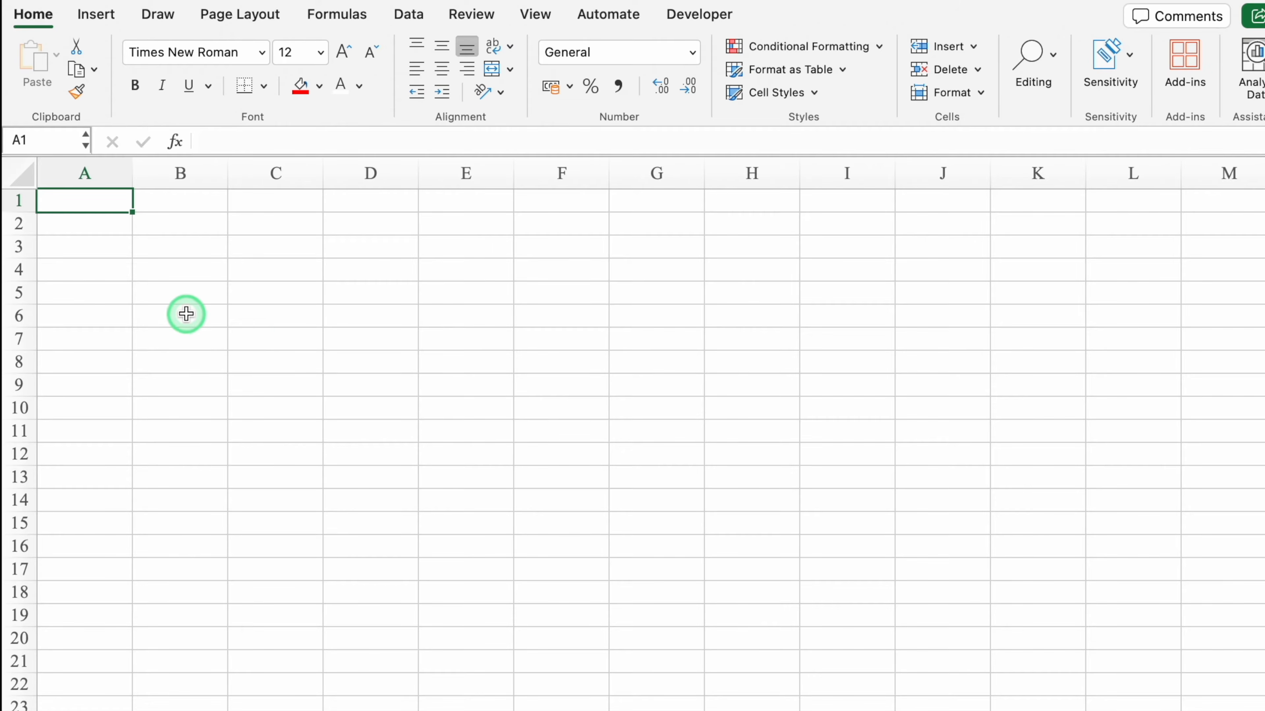
- Enter the column headers Date, Day, Week Offs, Holidays and Time In in cells B6 through F6 of the empty sheet
click(186, 313)
text(Date)
key(Tab)
text(Day)
key(Tab)
text(Week Offs)
key(Tab)
text(Holida)
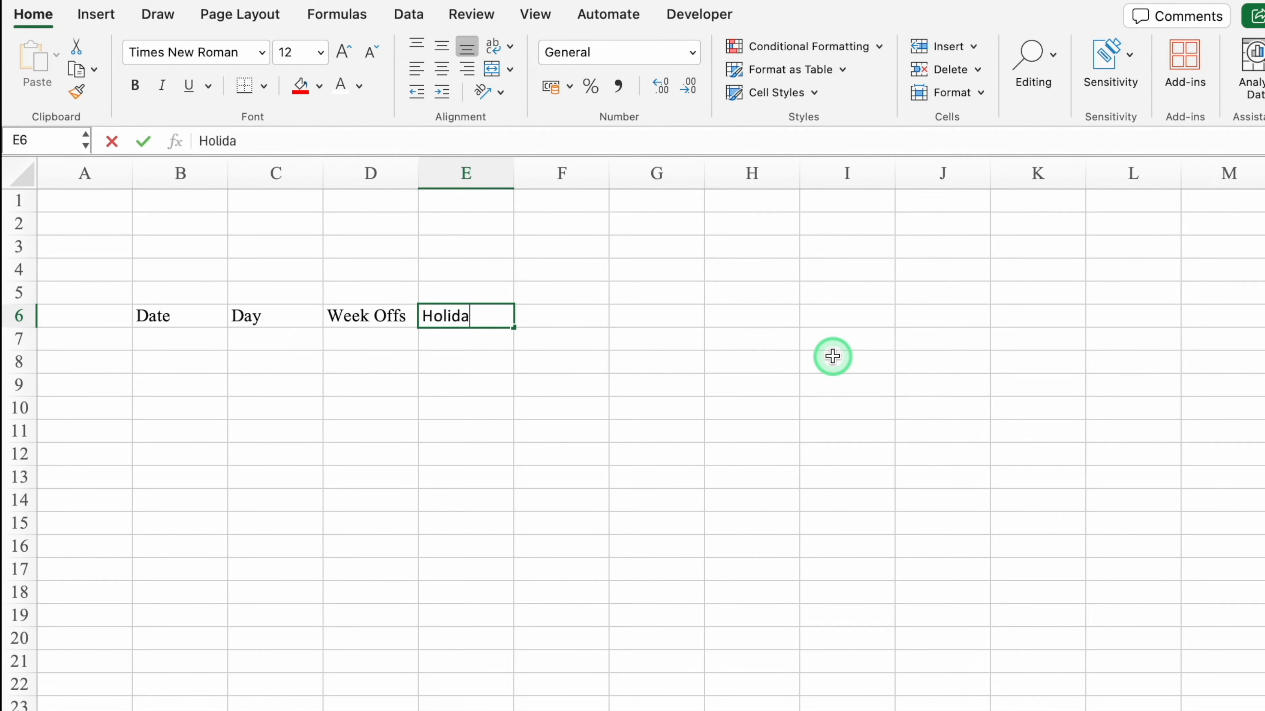
text(ys)
key(Tab)
text(Time In)
key(Tab)
- Enter the header Break 1 (Start) on two lines in cell G6
text(Brea)
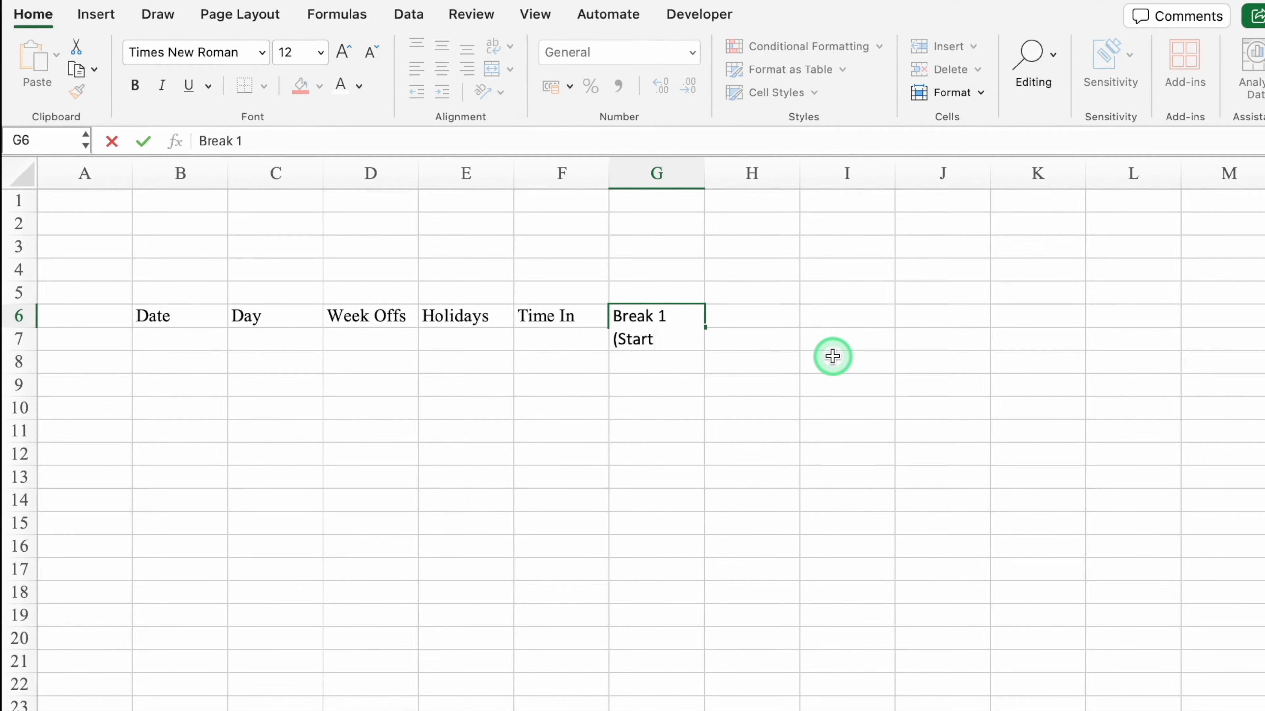
key(Return)
click(764, 333)
- Fill the Break 1 (Start) header across to H6 and edit the copy to read Break 1 (End)
click(678, 331)
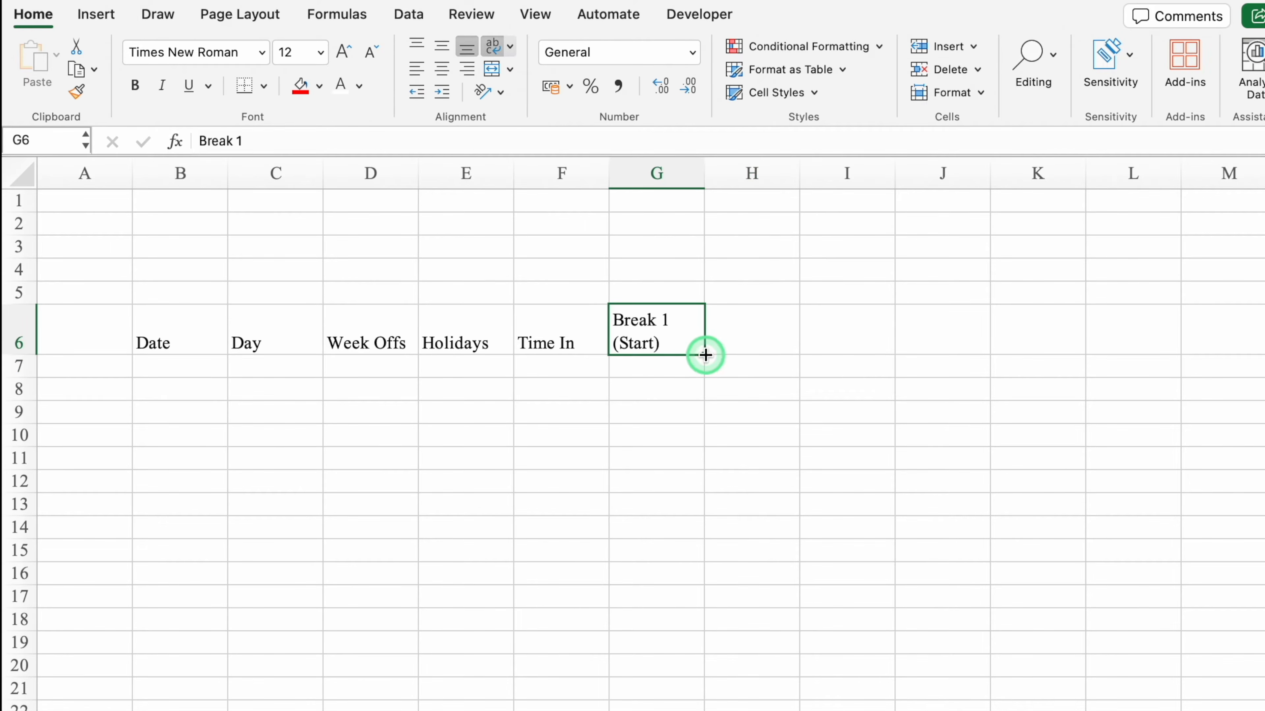
drag(751, 354, 755, 355)
click(728, 328)
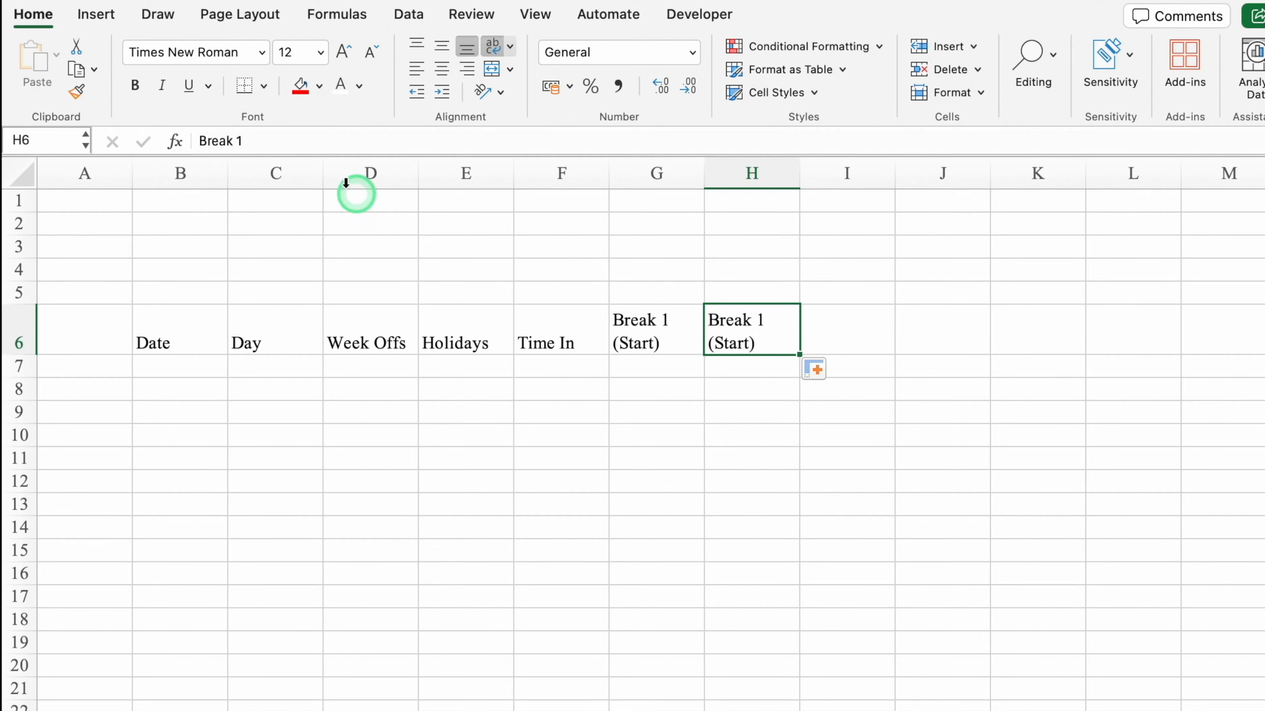
click(231, 161)
key(BackSpace)
key(BackSpace)
key(BackSpace)
key(BackSpace)
key(BackSpace)
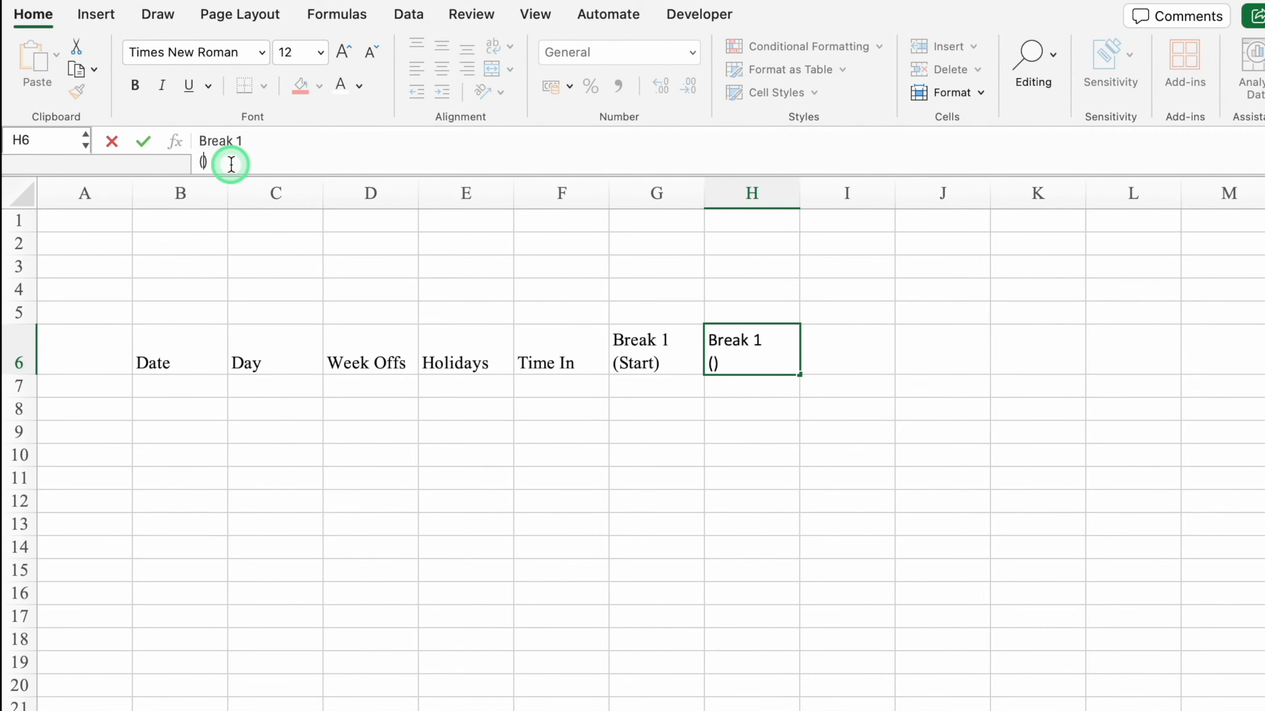
text(End)
key(Return)
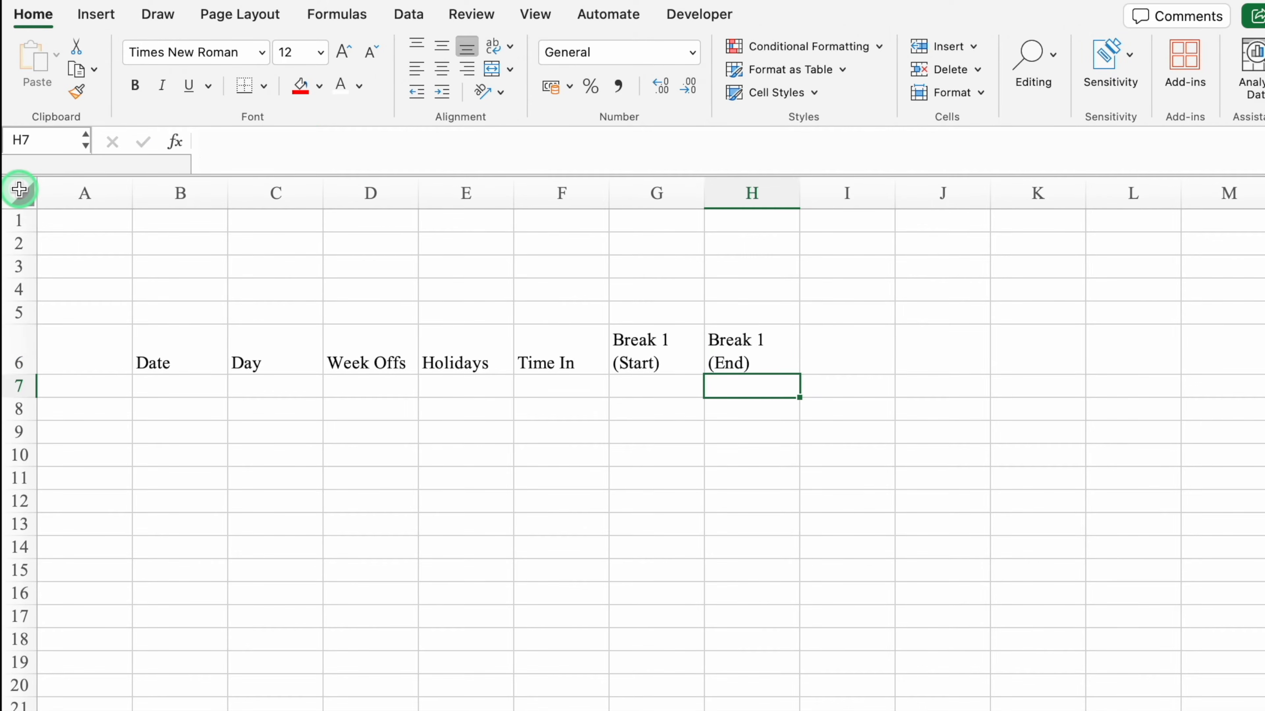
- Middle-align all cells of the sheet vertically
click(20, 188)
click(442, 47)
- Copy the two Break 1 headers in G6:H6 and paste them at I6
click(660, 352)
drag(660, 353, 746, 346)
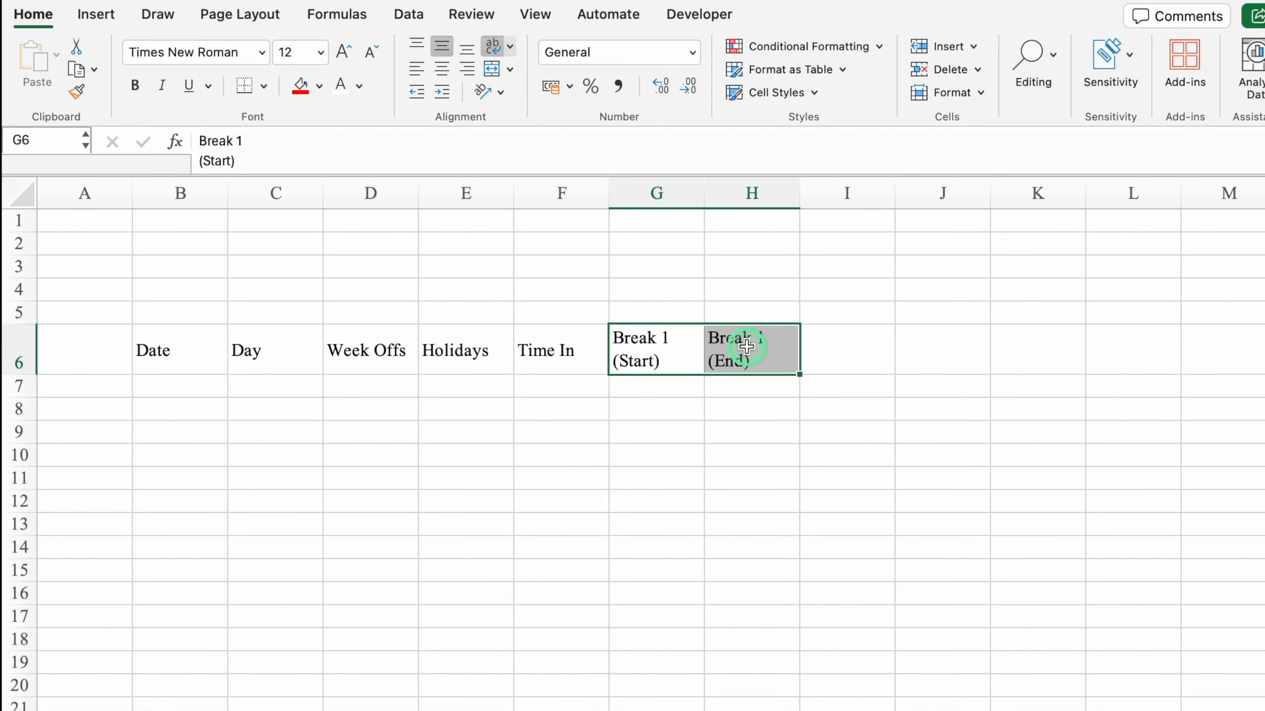
key(super+c)
click(850, 351)
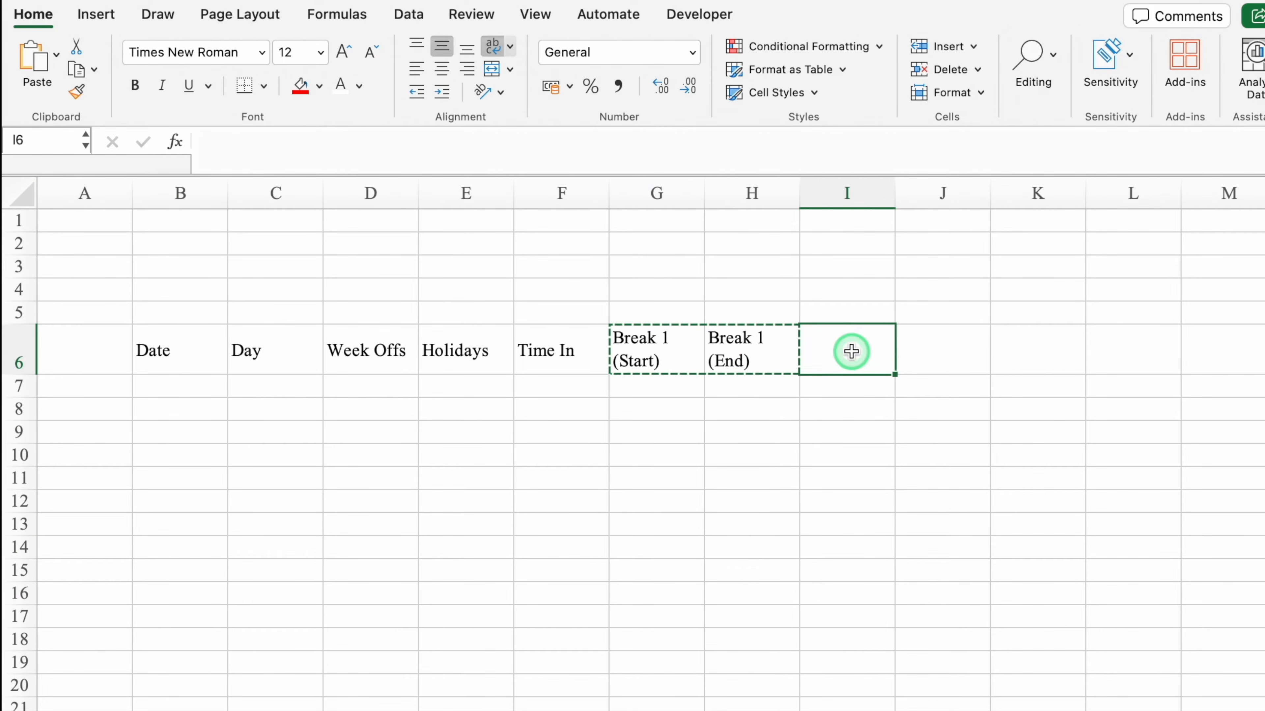
key(super+v)
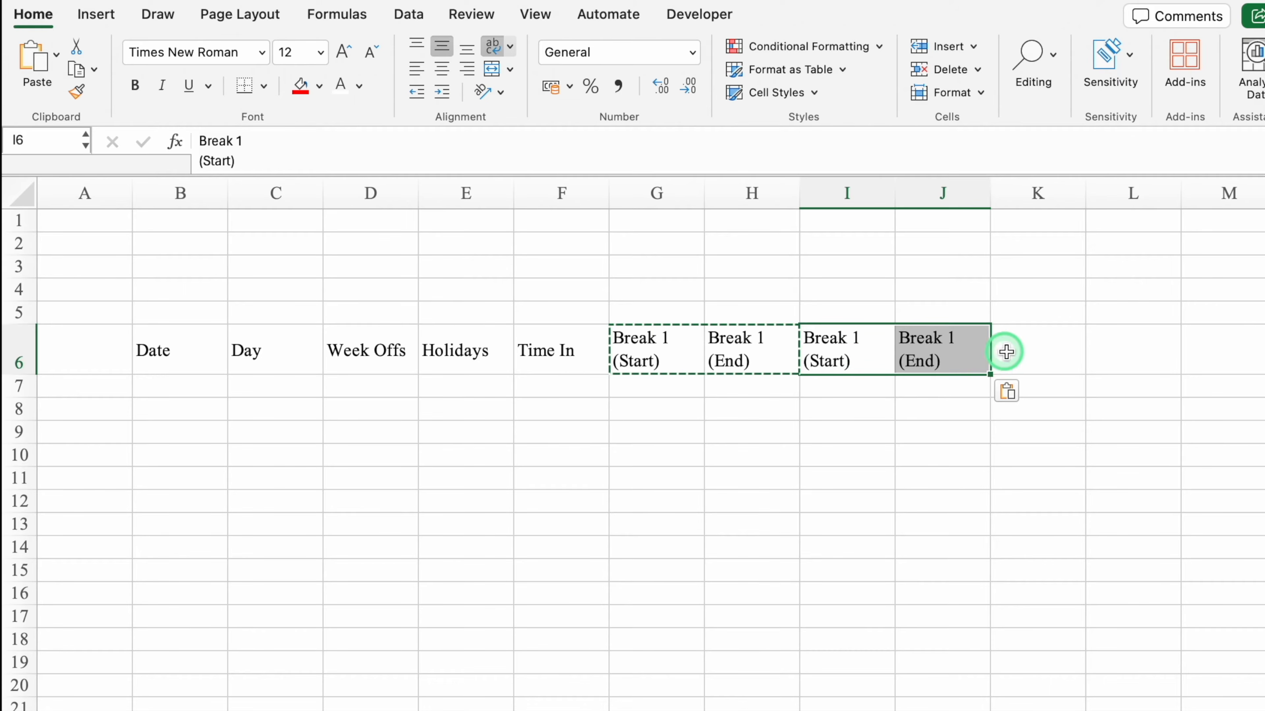
- Edit the pasted headers in I6 and J6 to Break 2 (Start) and Break 2 (End)
click(883, 358)
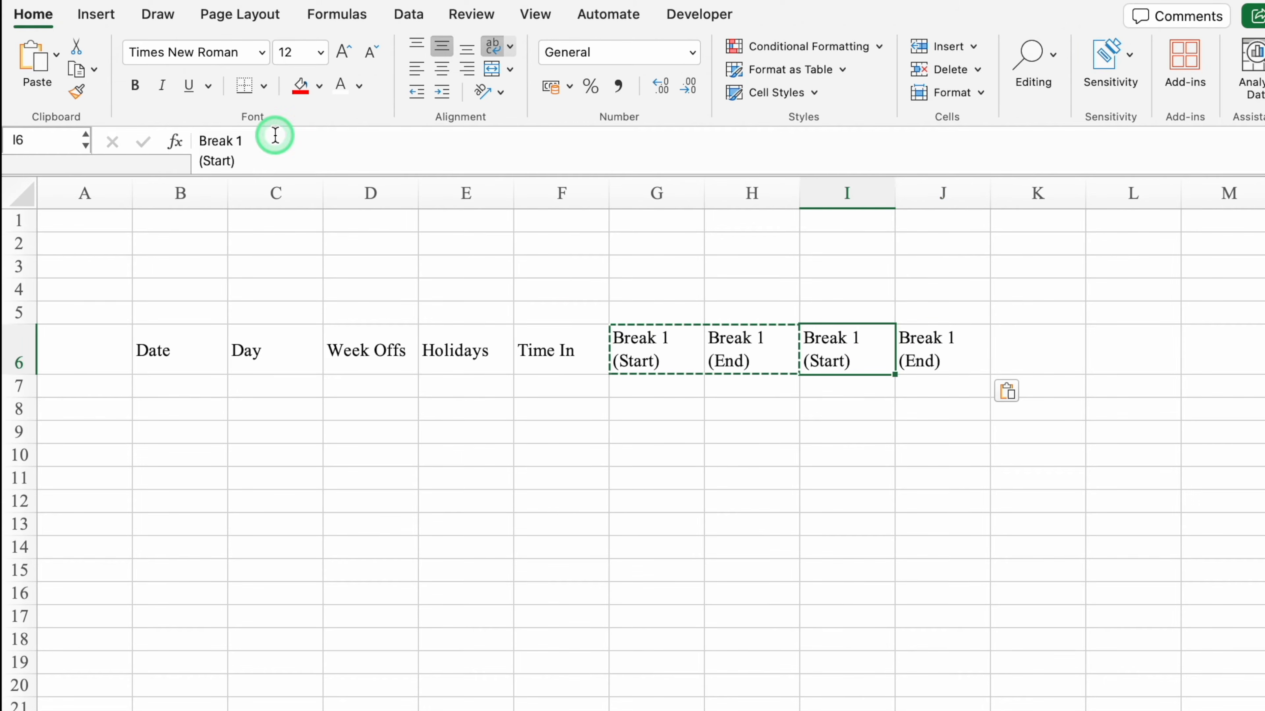
click(244, 141)
key(BackSpace)
text(2)
key(Return)
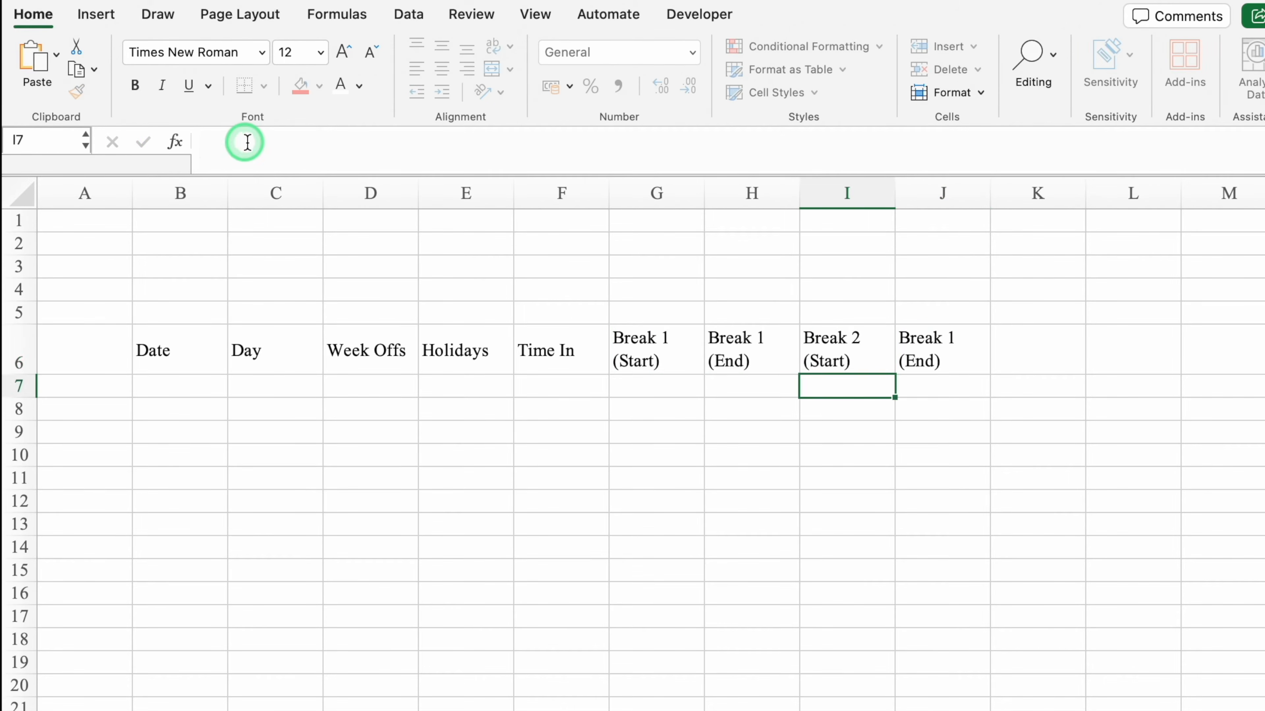
click(985, 343)
click(256, 148)
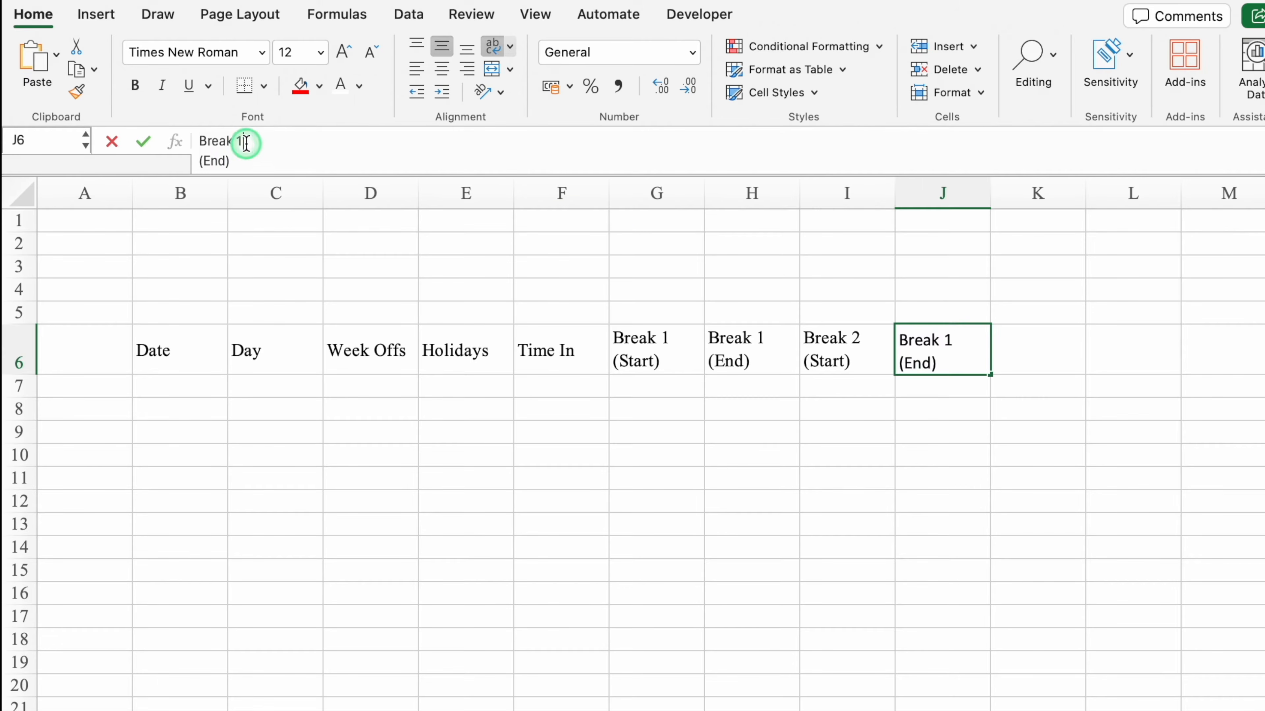
key(BackSpace)
text(2)
key(Return)
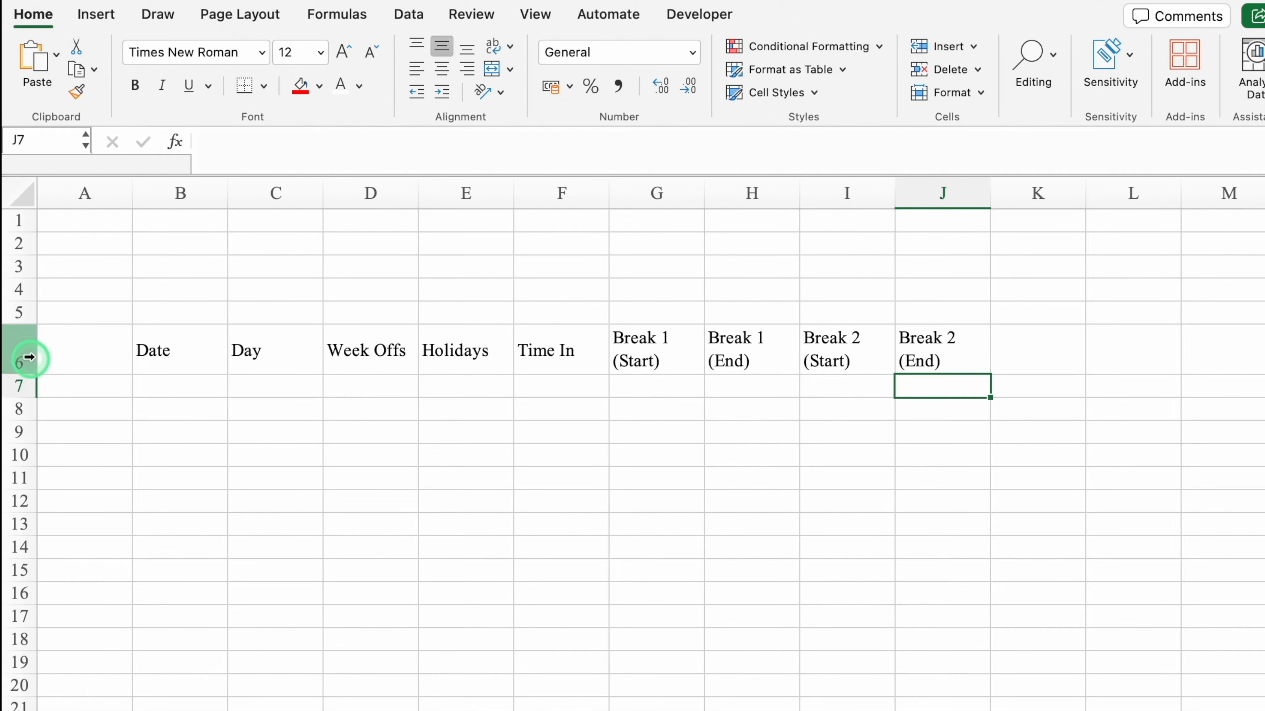
- Center row 6 horizontally and format it in bold Eurostile
click(20, 350)
click(441, 67)
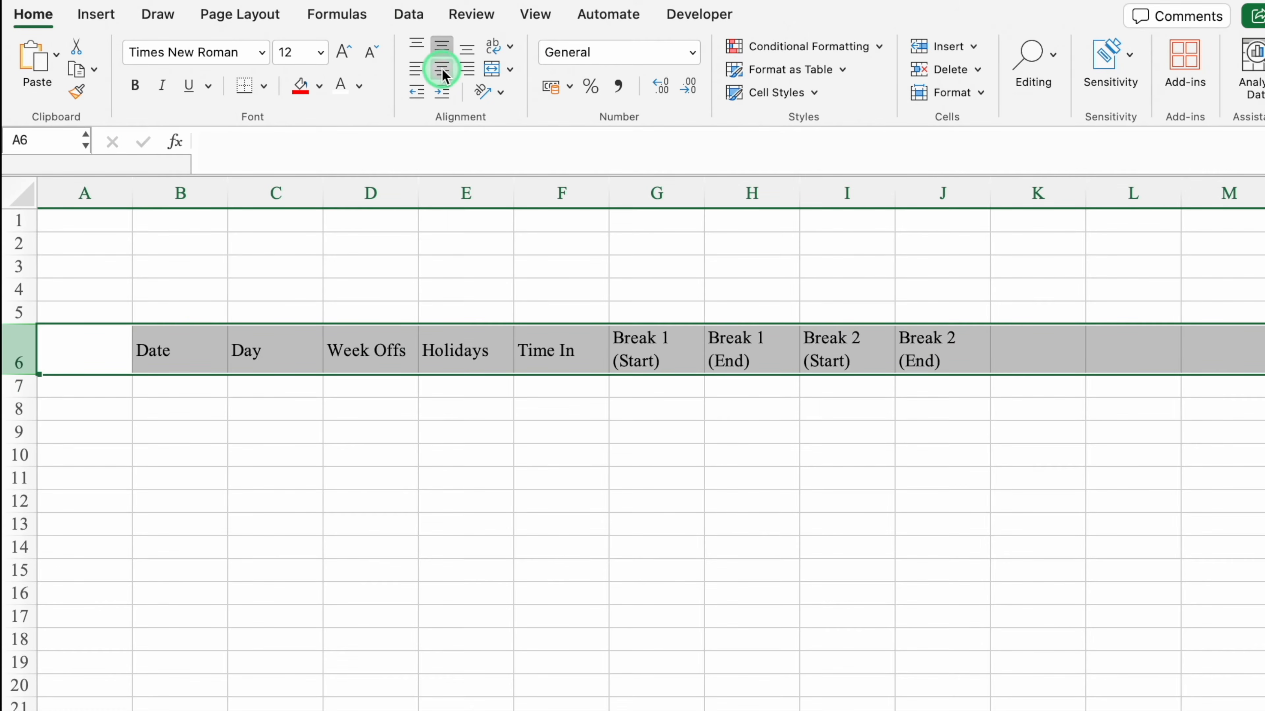
click(263, 53)
click(249, 243)
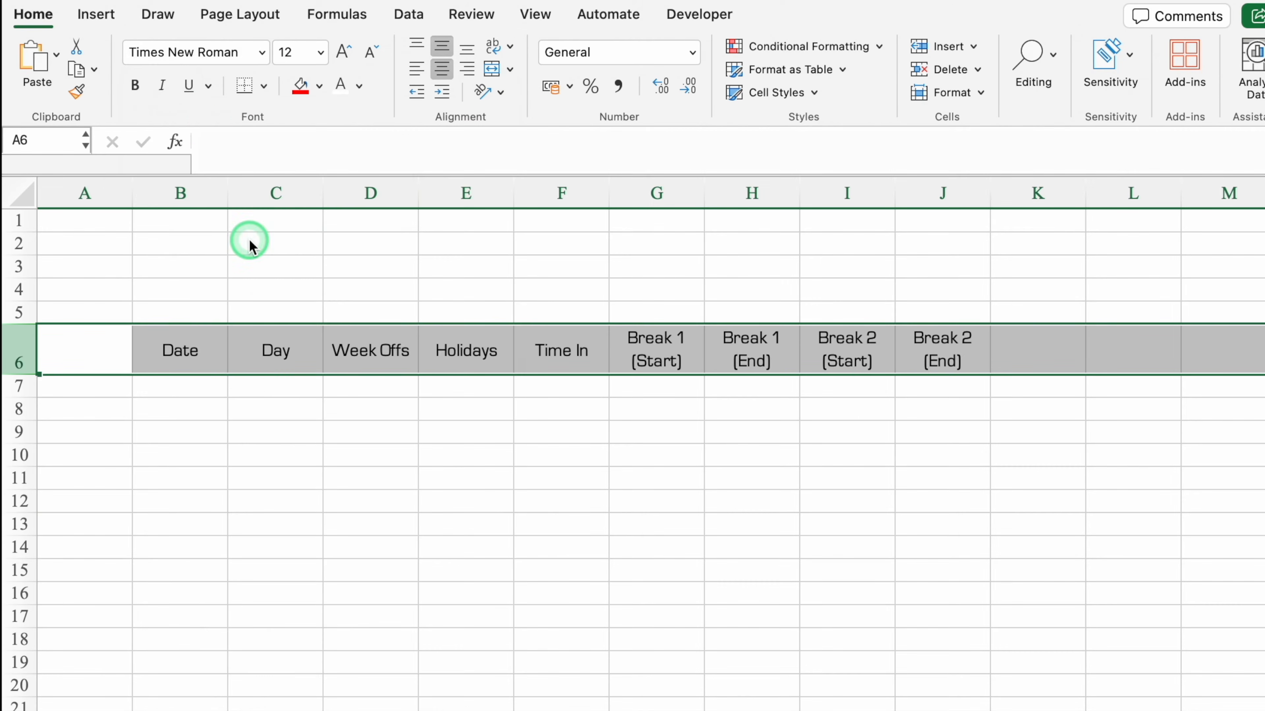
click(135, 85)
- Enter the header Time Out in K6 and apply all borders to the header cells B6:K6
click(1037, 349)
text(Time Out)
drag(178, 350, 1037, 349)
click(264, 86)
click(323, 277)
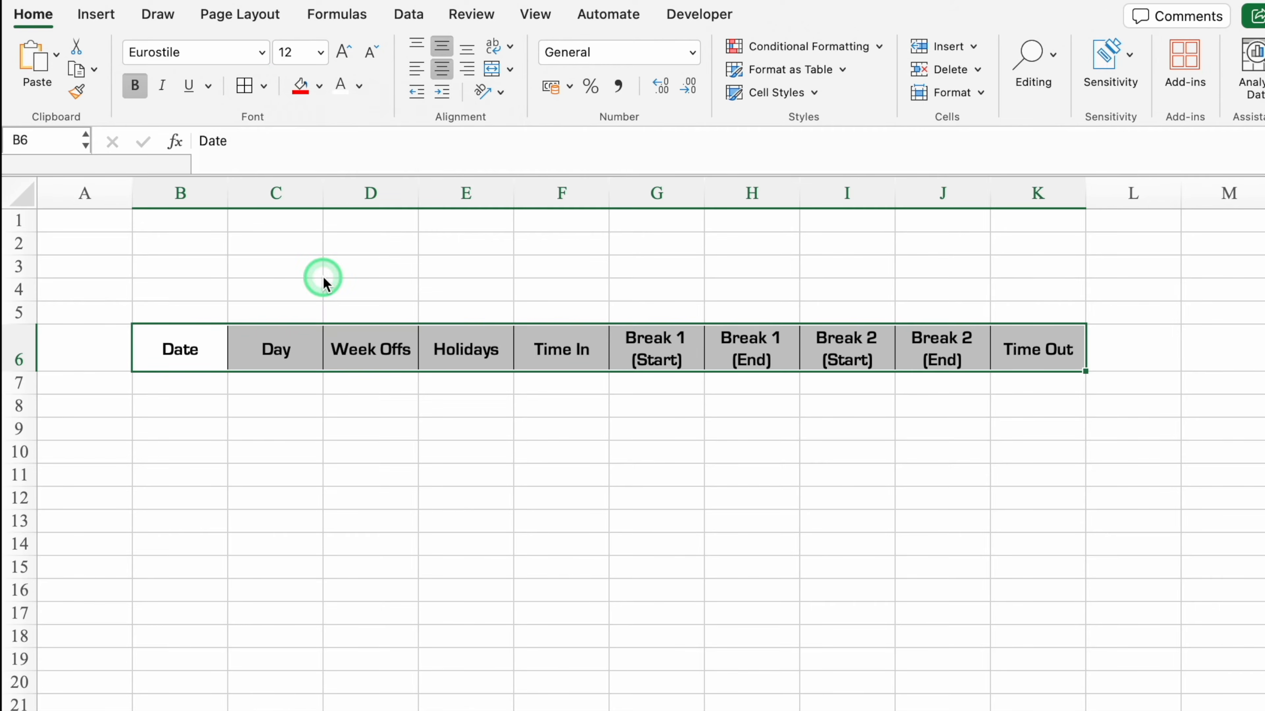
- Give the header cells B6:K6 a blue fill with white text, and narrow column A to a width of about 1.83
click(319, 90)
click(439, 323)
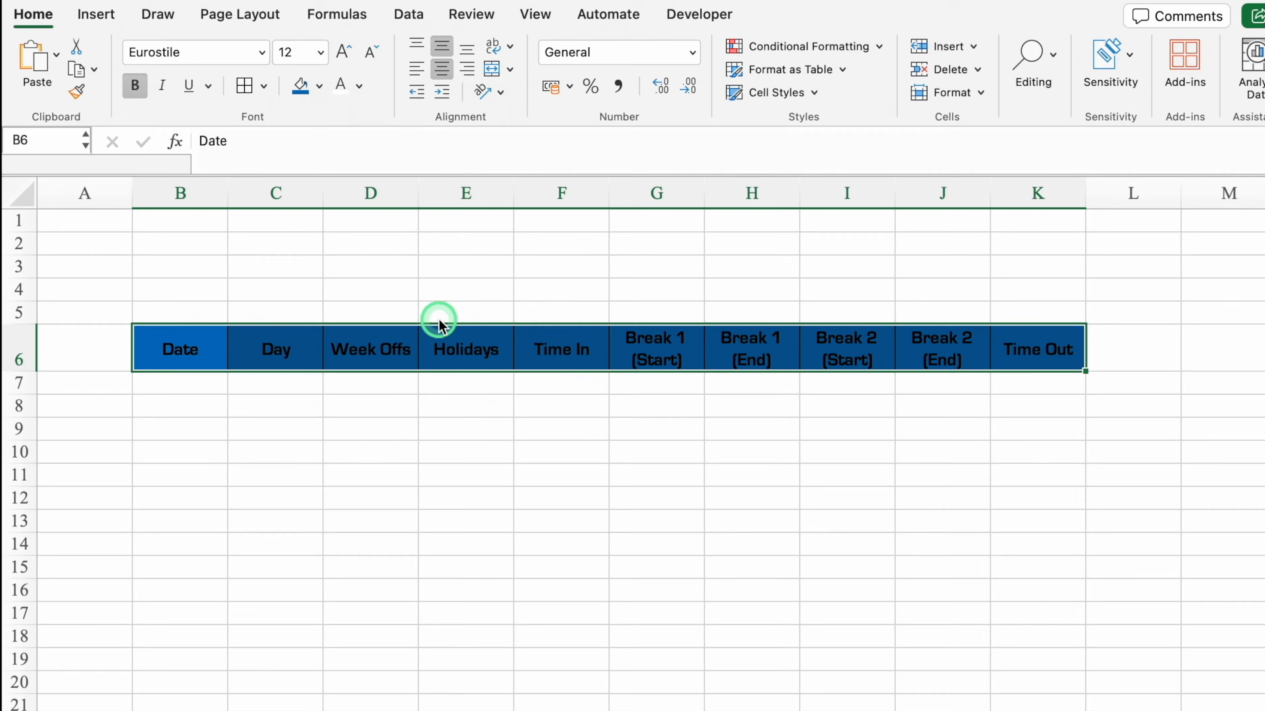
click(340, 85)
click(275, 221)
drag(133, 193, 60, 216)
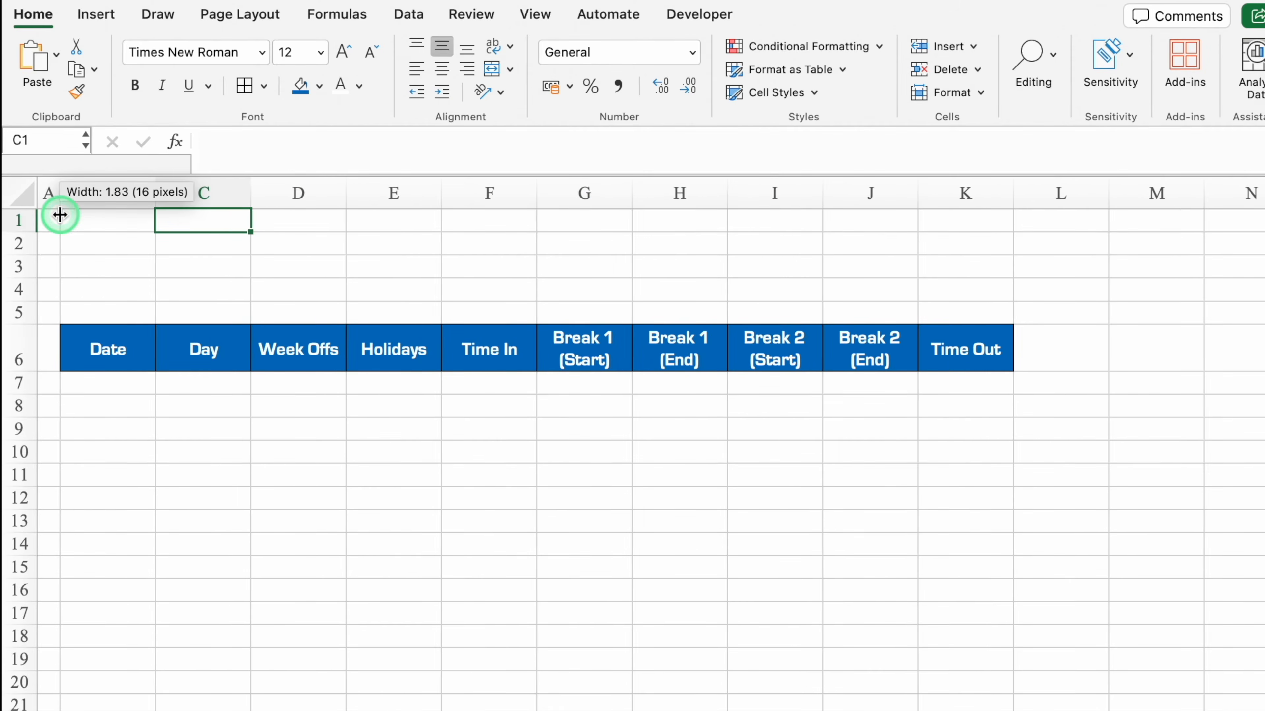
- Enter the header Total Hours in cell L6
click(1060, 348)
key(Right)
key(Right)
key(Right)
key(Right)
key(Right)
key(Right)
key(Right)
key(Right)
key(Right)
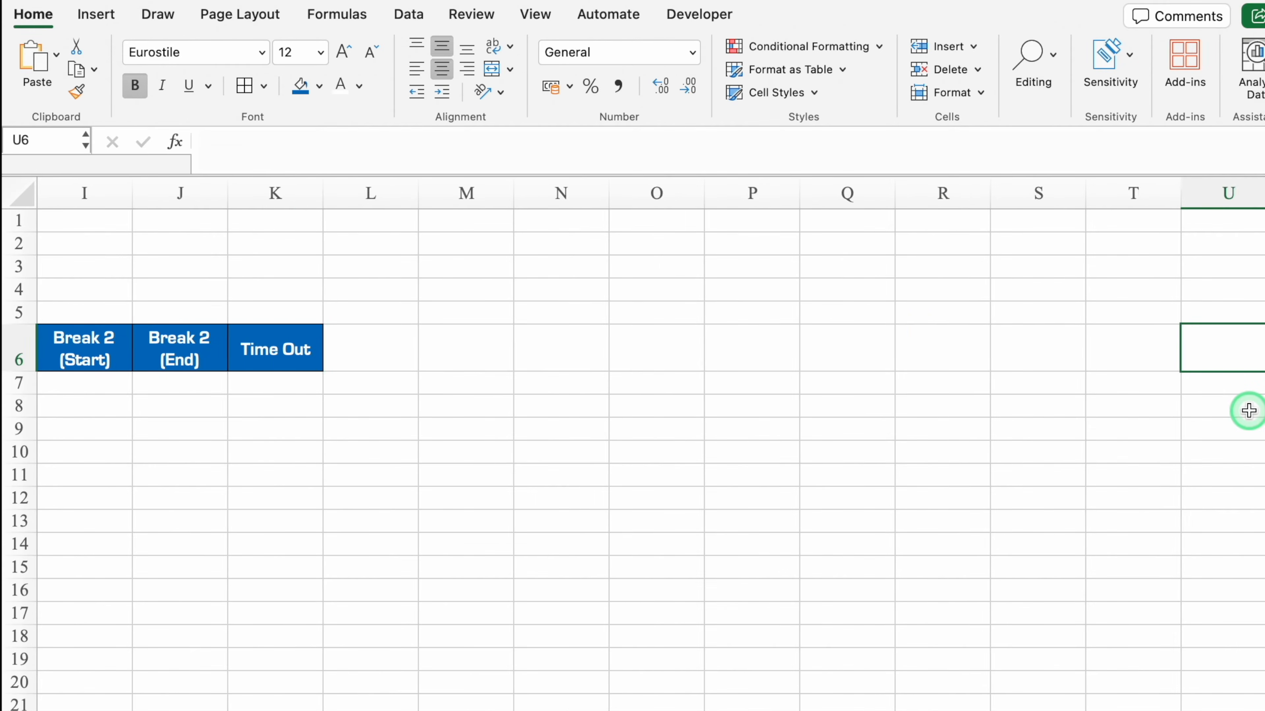
key(Left)
key(Left)
key(Left)
key(Left)
key(Left)
key(Left)
key(Left)
key(Left)
key(Left)
text(Total Hours)
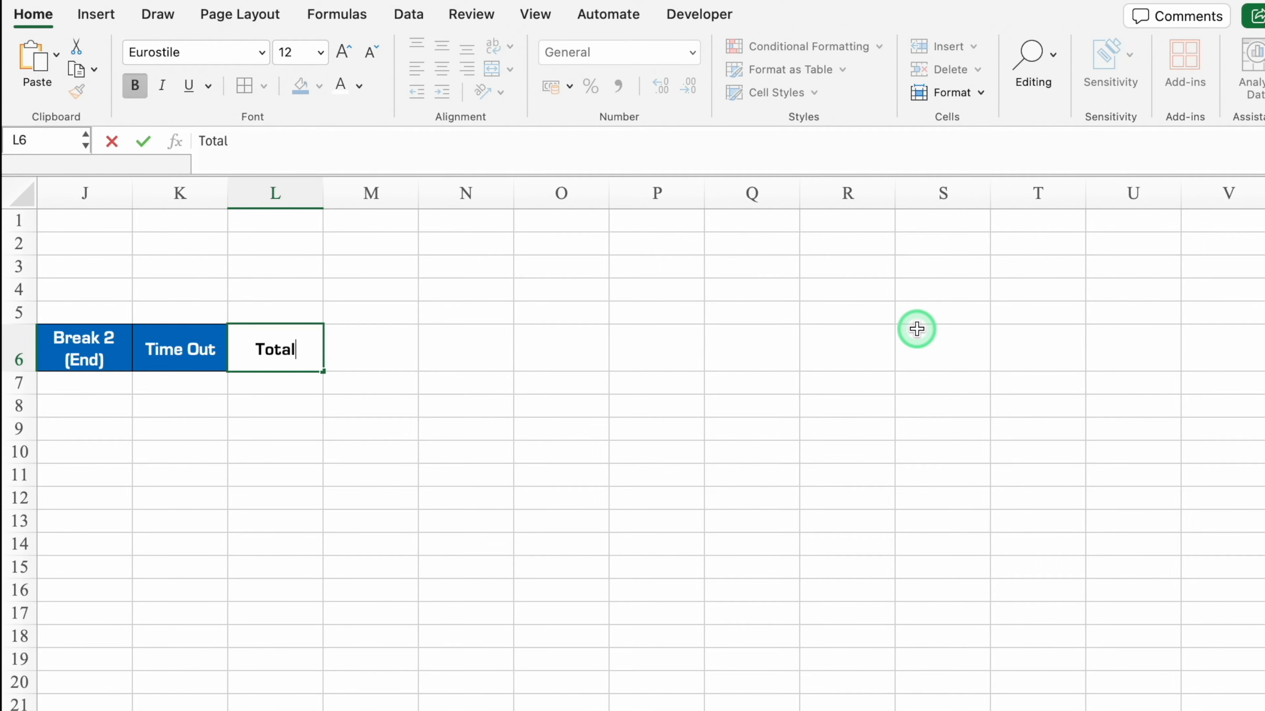
key(Tab)
- Enter the two-line header Break 1 Hours in M6, fill it into N6 and edit that copy to Break 2 Hours
text(Break)
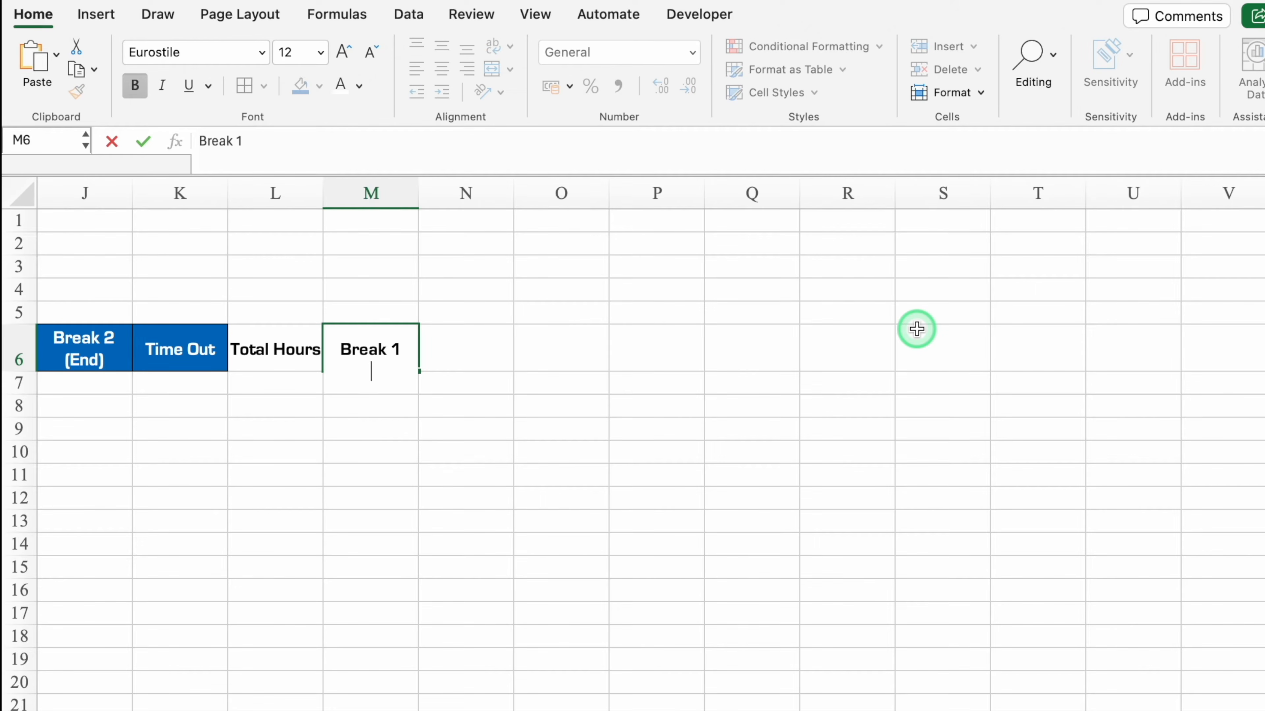
key(ctrl+Return)
drag(420, 371, 469, 371)
click(490, 351)
double_click(241, 140)
text(2)
key(Return)
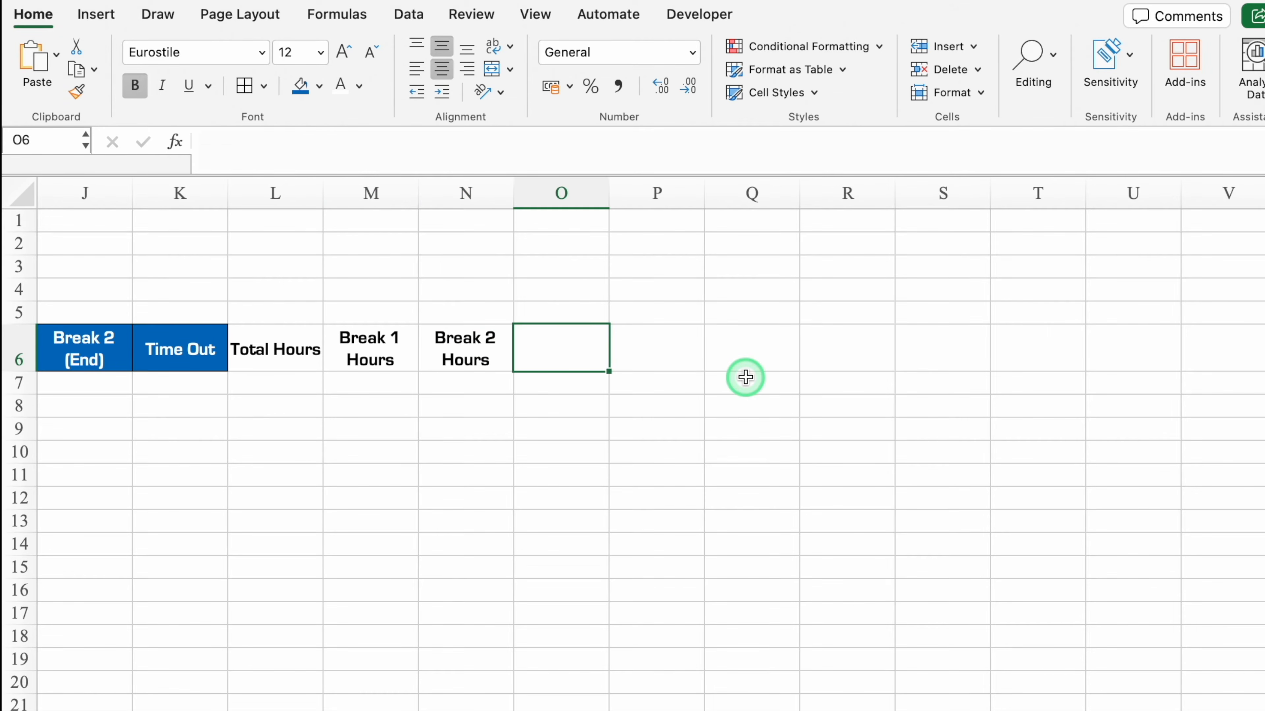
- Enter the two-line header Total Productive Hours in O6 and widen column O to fit it
text(Total Productive)
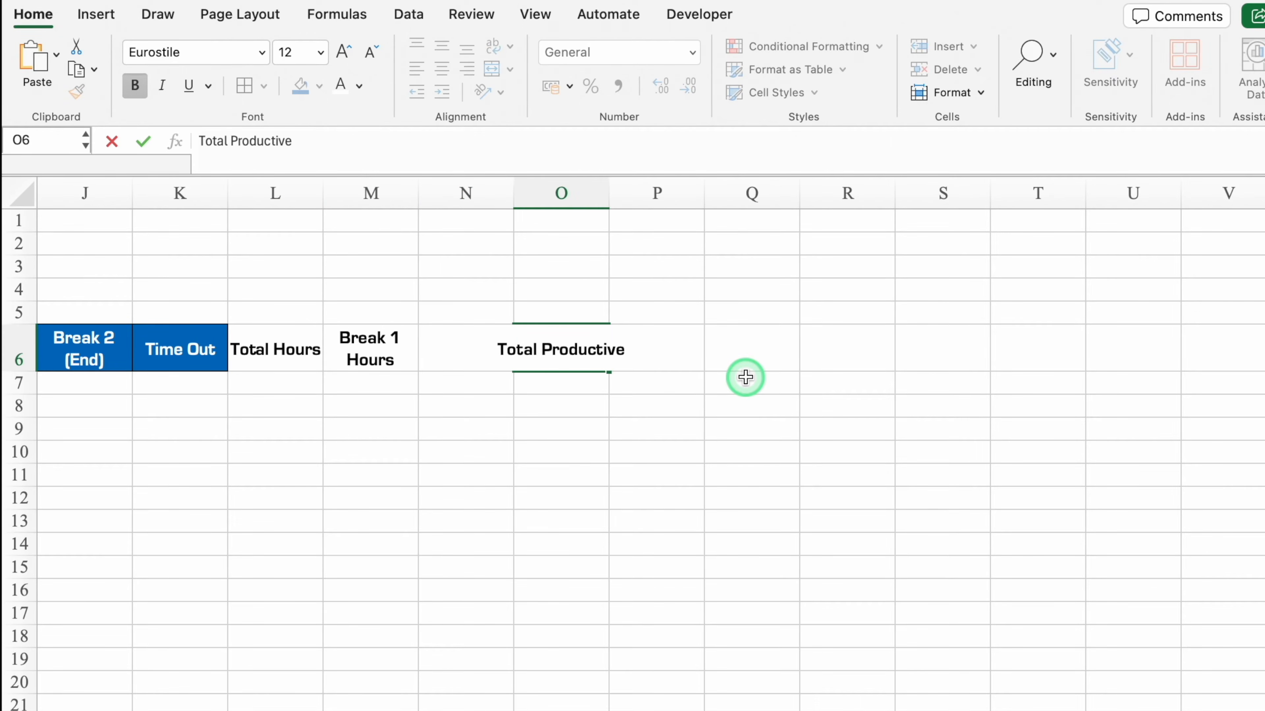
key(alt+Return)
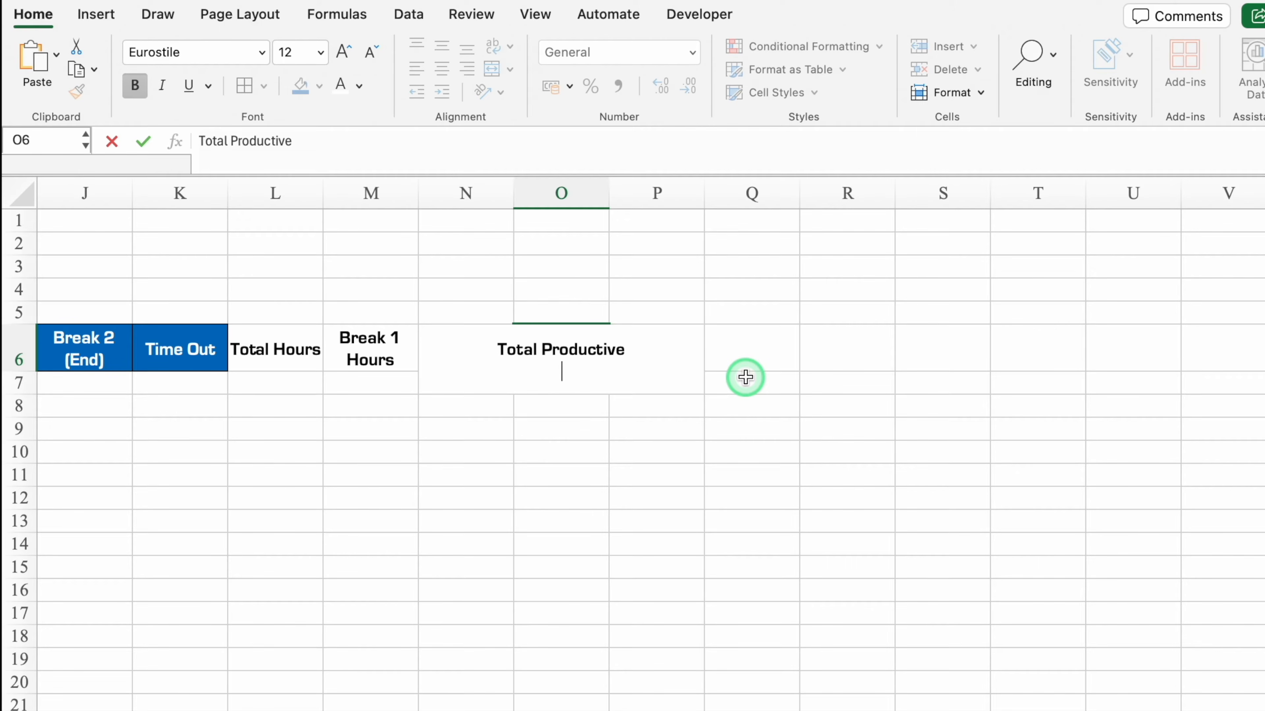
text(Hours)
key(Tab)
drag(608, 193, 652, 191)
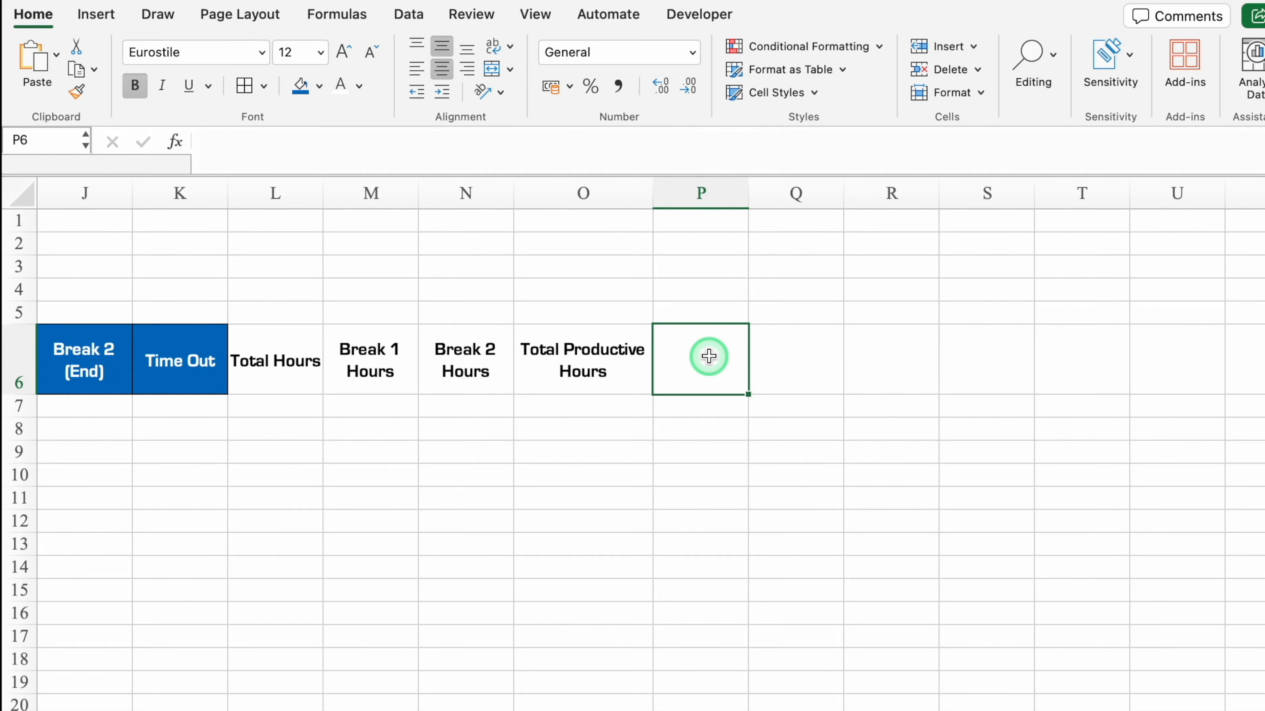
- Enter the header Productive Hours % in P6 with the percent sign on a second line, and widen column P
text(Productive Hours )
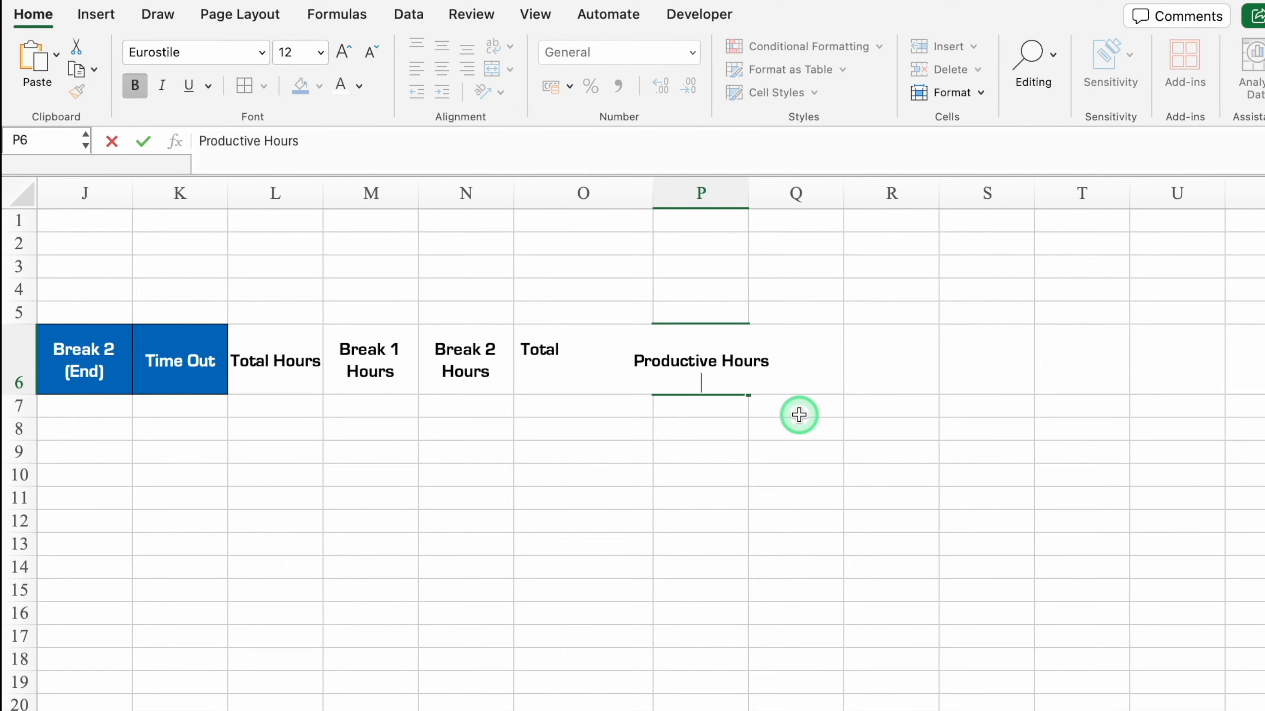
text(%)
key(Return)
drag(748, 192, 821, 197)
- Give the header cells L6:P6 a blue fill, white text and all borders
drag(254, 353, 687, 351)
click(301, 90)
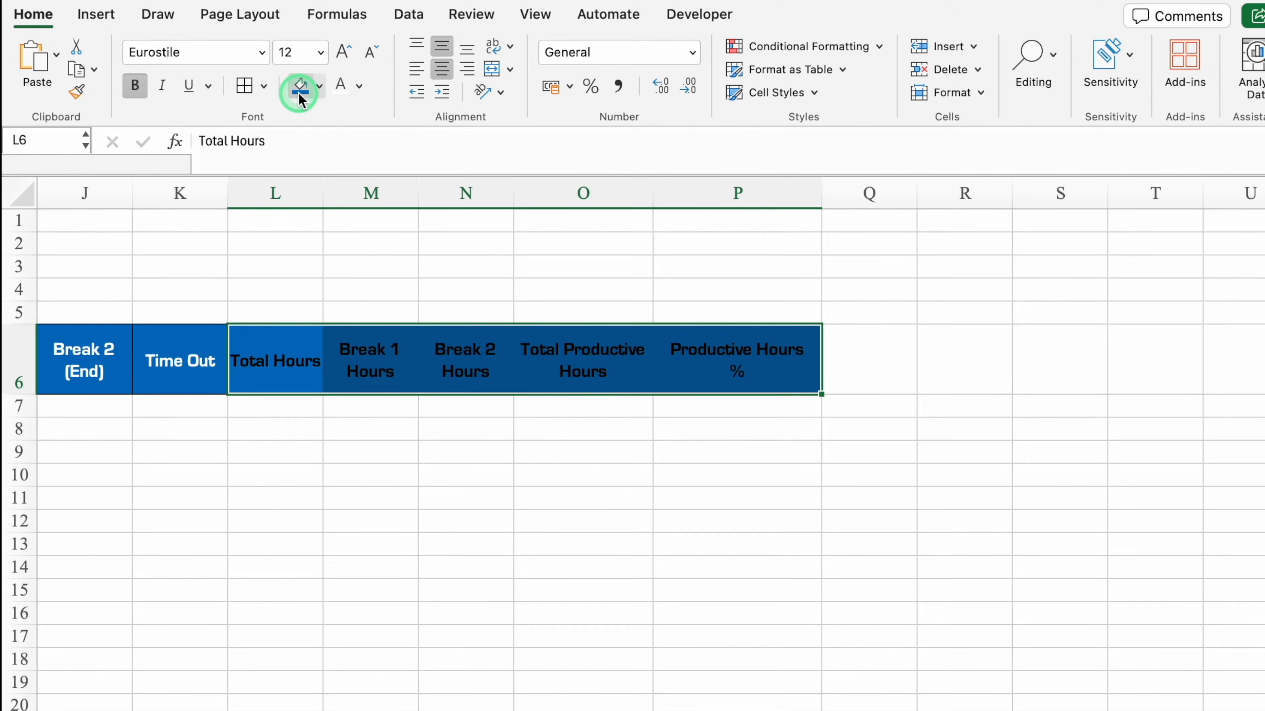
click(331, 97)
click(243, 91)
- Merge and center cells B4:D4 and enter the label Employee Name
scroll(525, 404, left, 10)
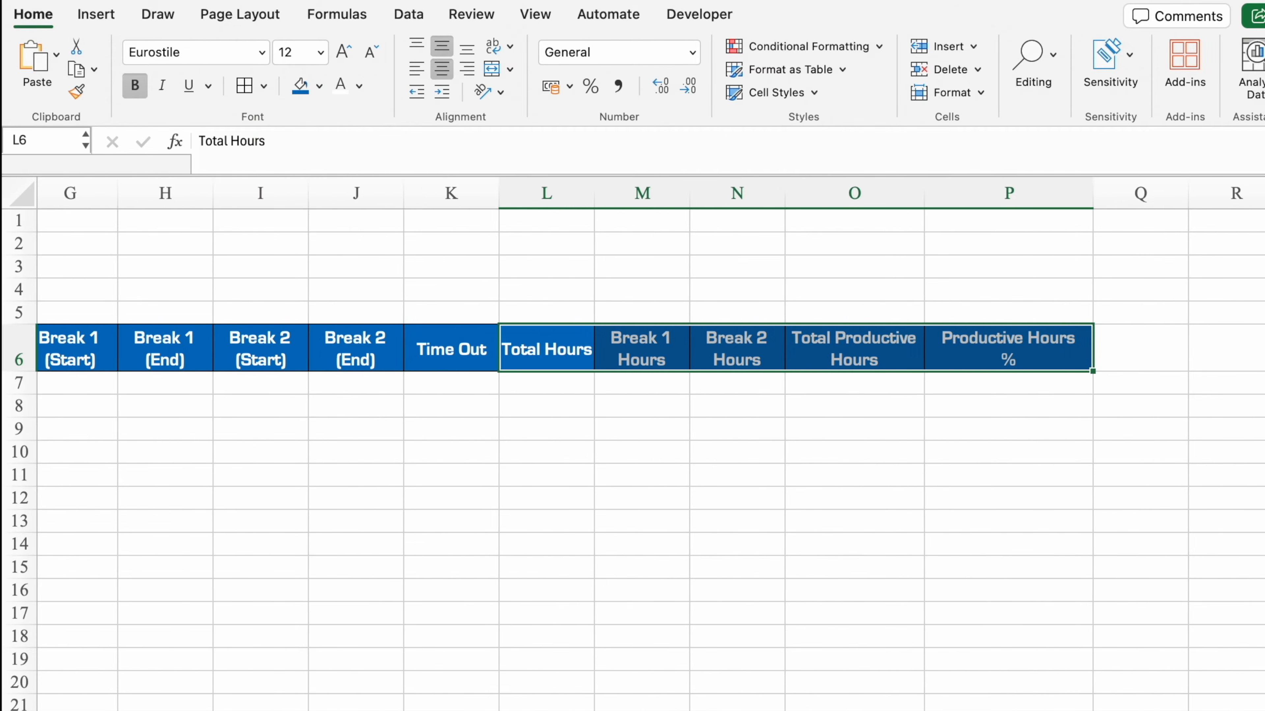
scroll(116, 285, left, 8)
drag(116, 286, 263, 286)
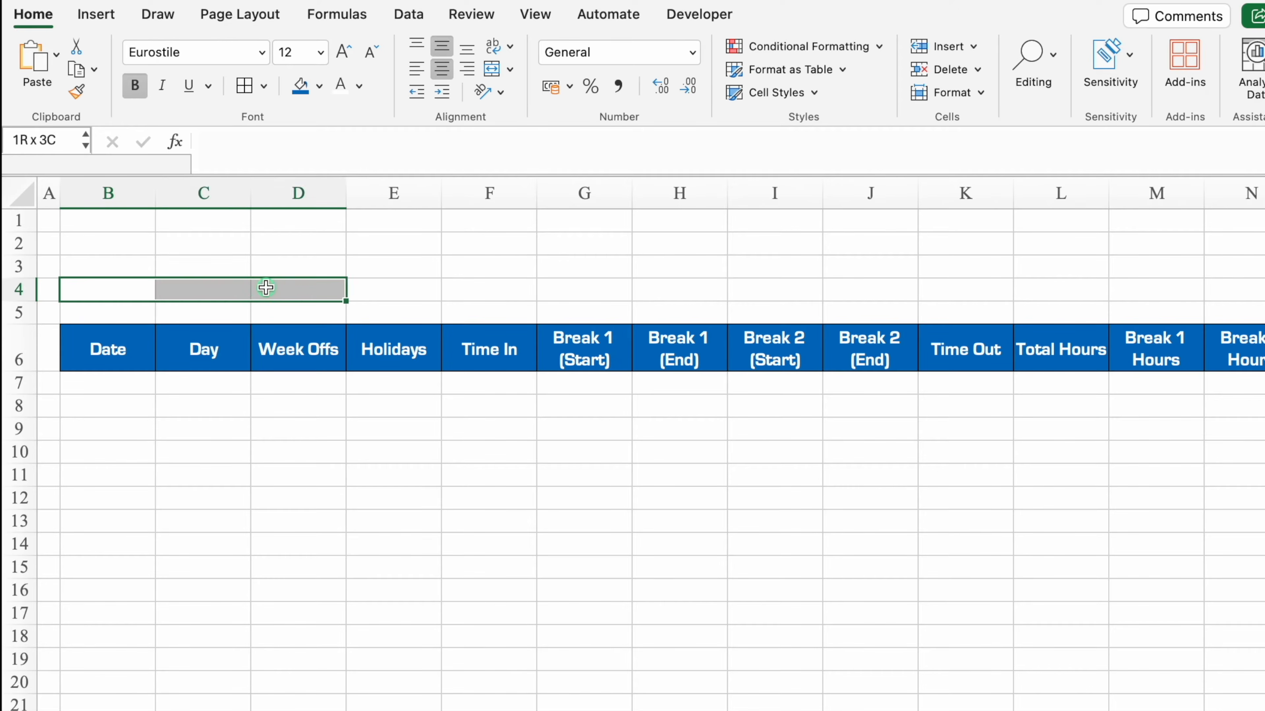
click(491, 68)
text(Employee Name)
- Merge and center cells E4:G4, and apply all borders to B4:G4
click(385, 289)
drag(384, 290, 557, 294)
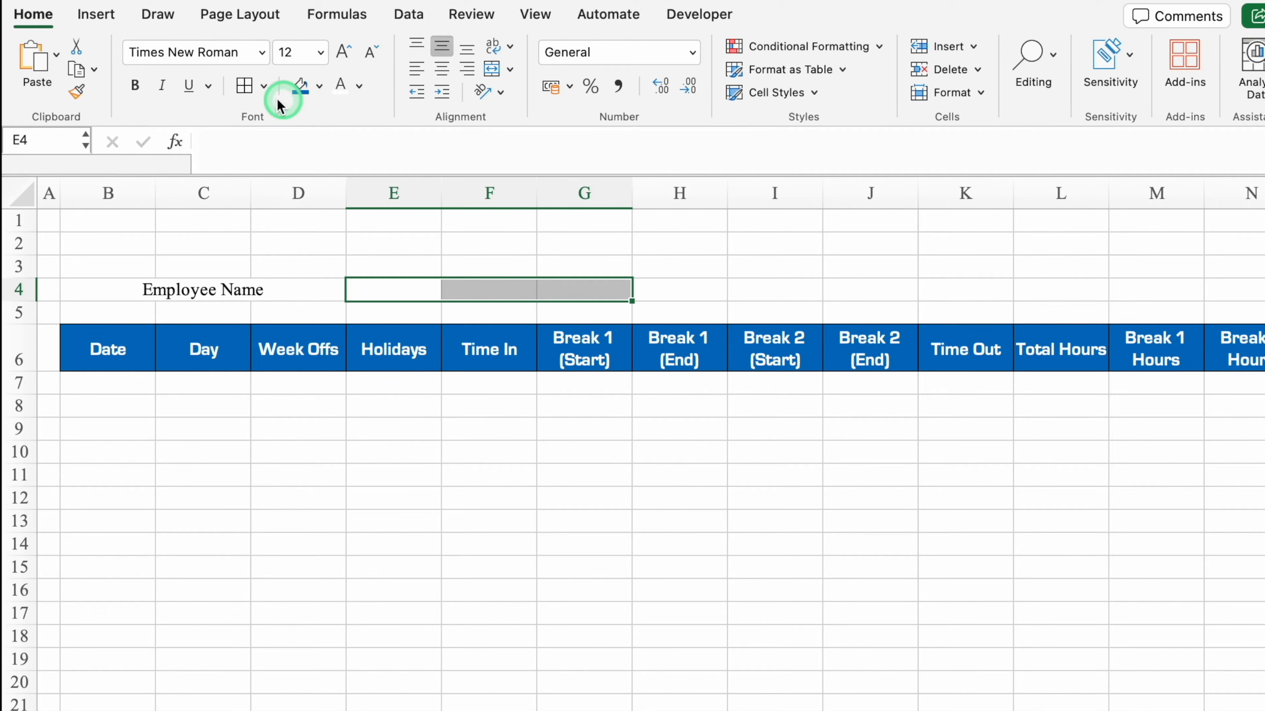
click(491, 69)
drag(308, 290, 369, 289)
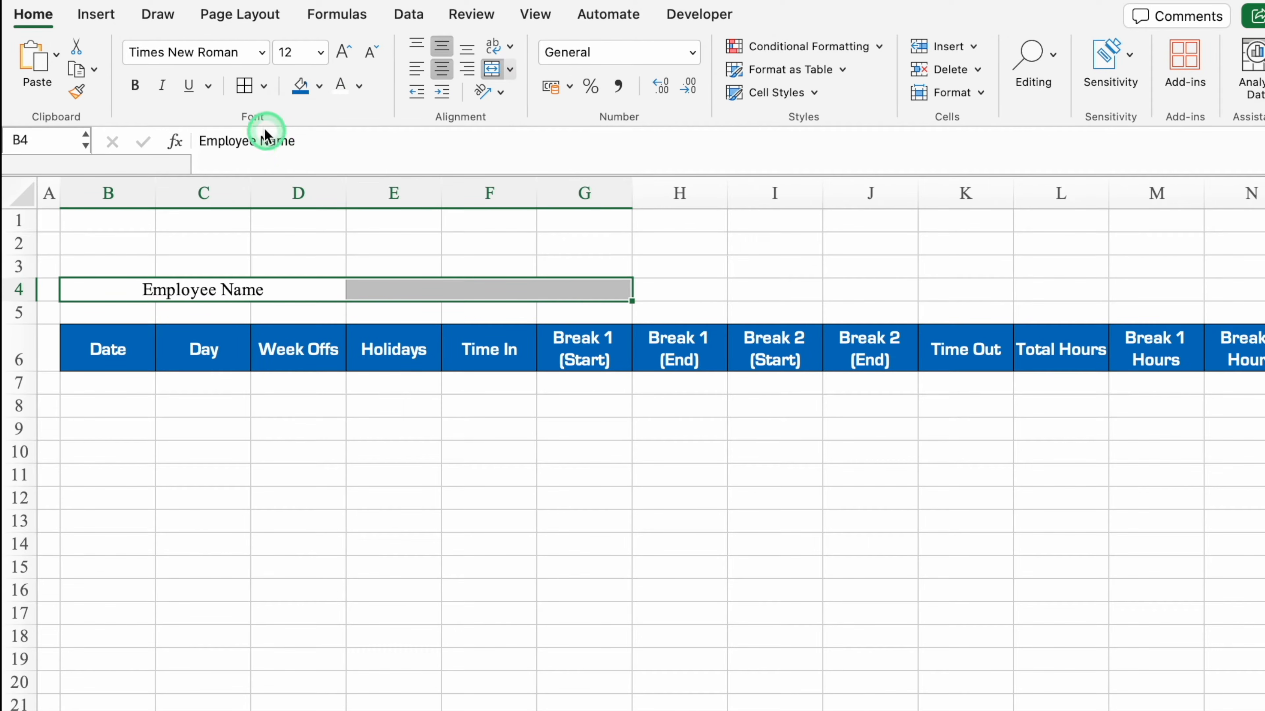
click(244, 86)
- Merge I4:J4 with the label Month, merge K4:L4 as its entry cell, and apply all borders to I4:L4
click(766, 288)
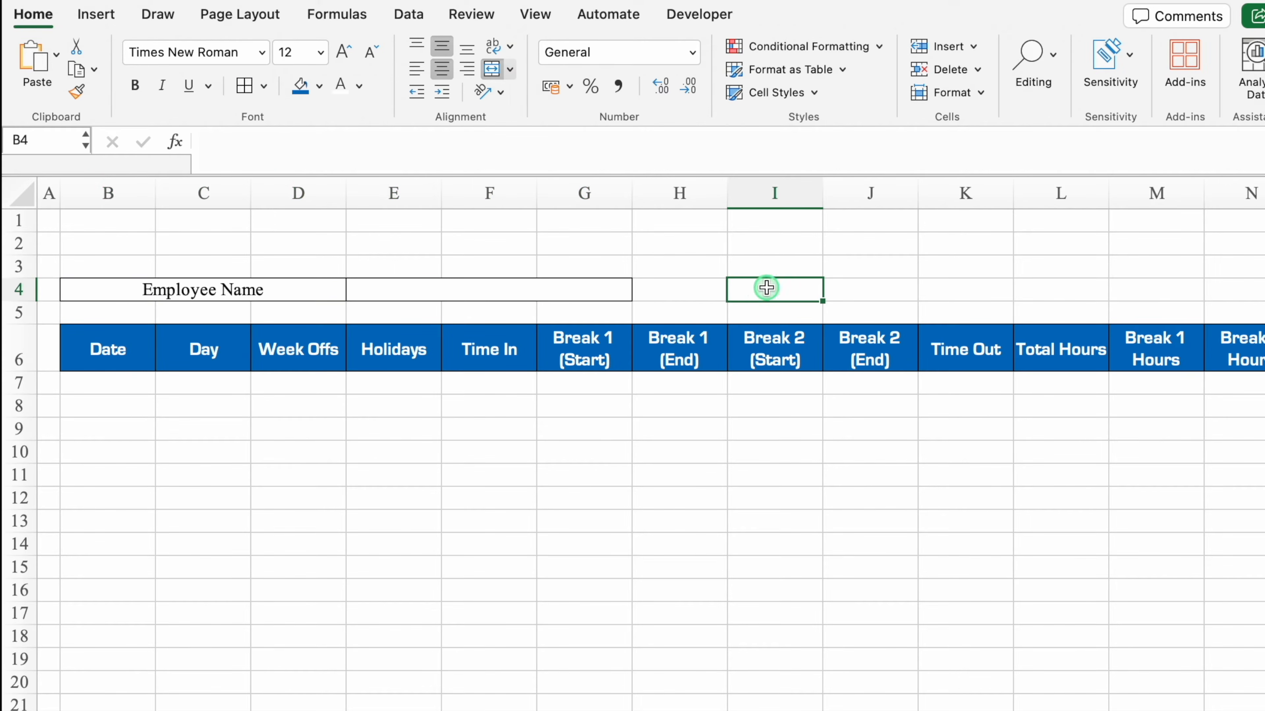
drag(765, 288, 838, 289)
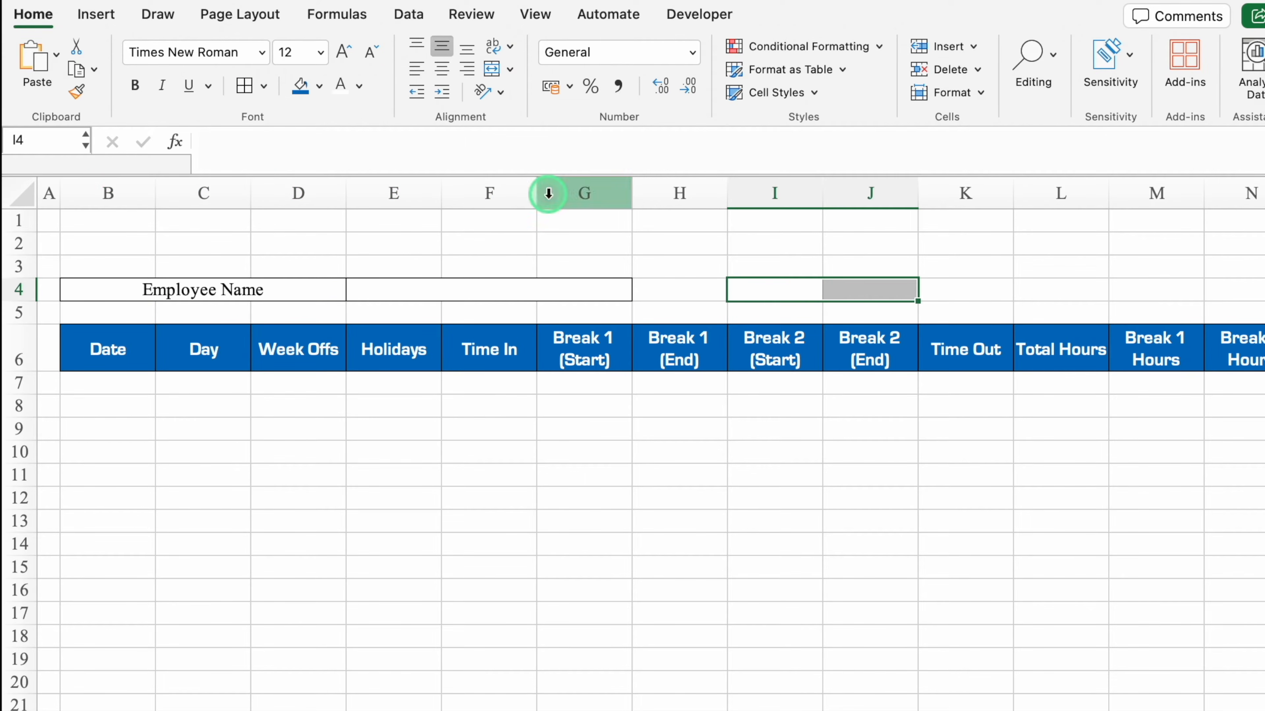
click(491, 70)
text(Month)
click(960, 284)
drag(960, 284, 1036, 281)
click(490, 70)
drag(816, 287, 963, 282)
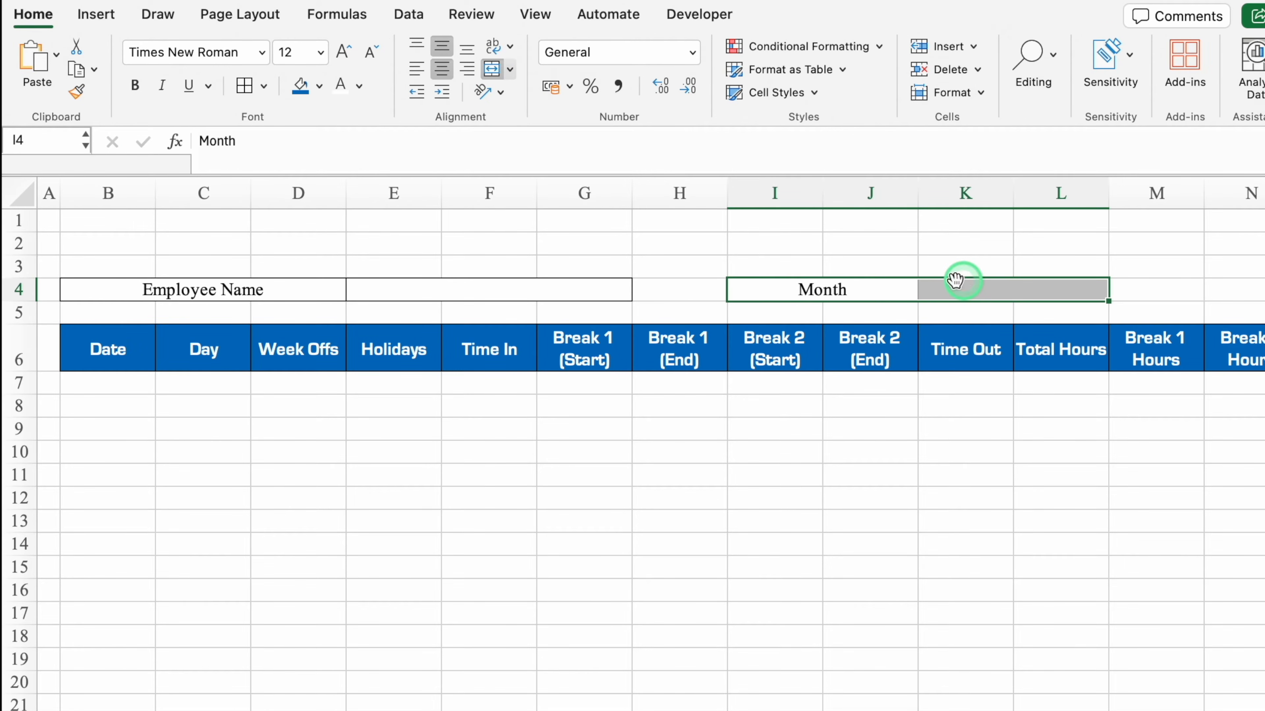
click(243, 85)
- Enter the label Year in N4, and merge and center cells O4:P4 beside it
scroll(647, 443, right, 2)
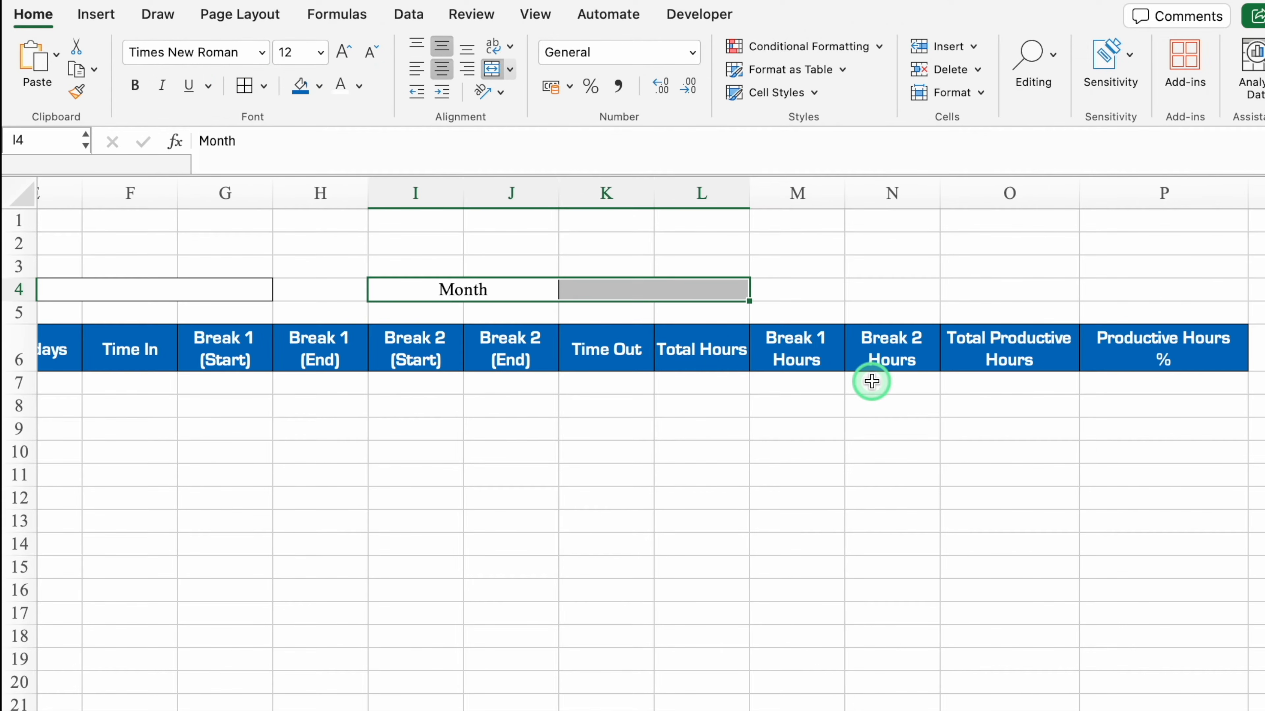
click(885, 292)
text(Year)
click(1007, 288)
drag(1080, 292, 1111, 291)
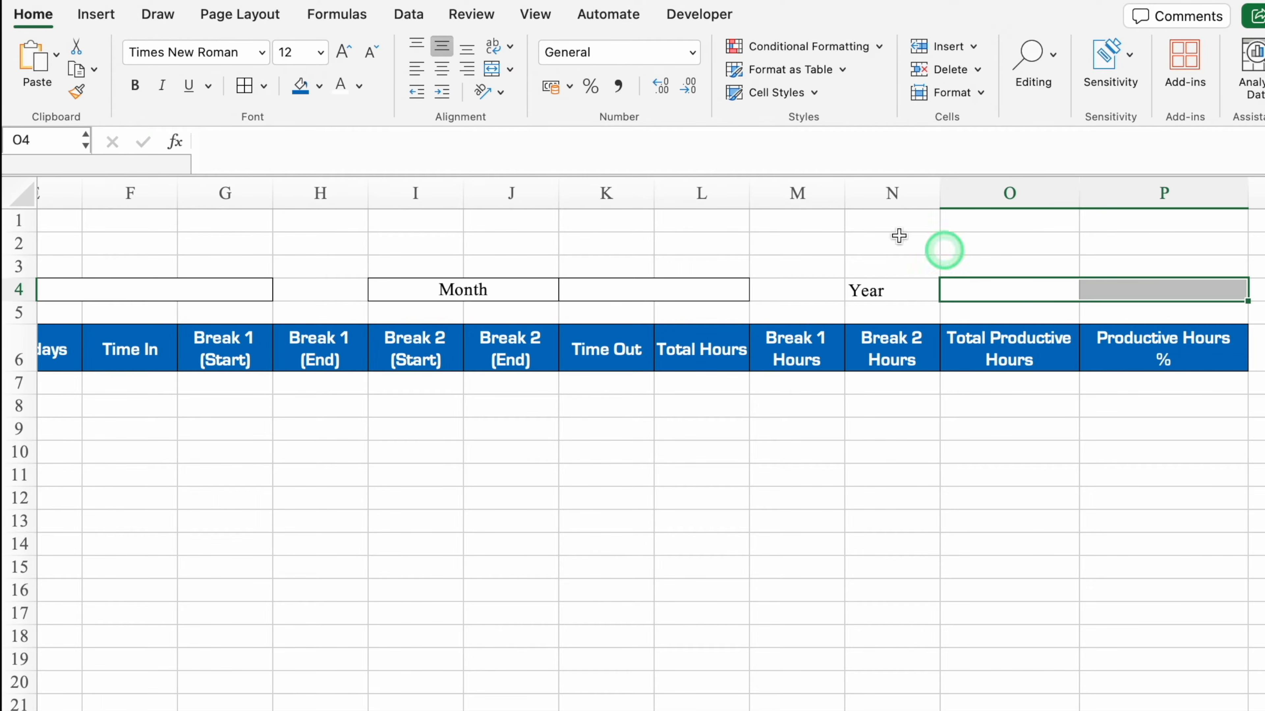
click(493, 69)
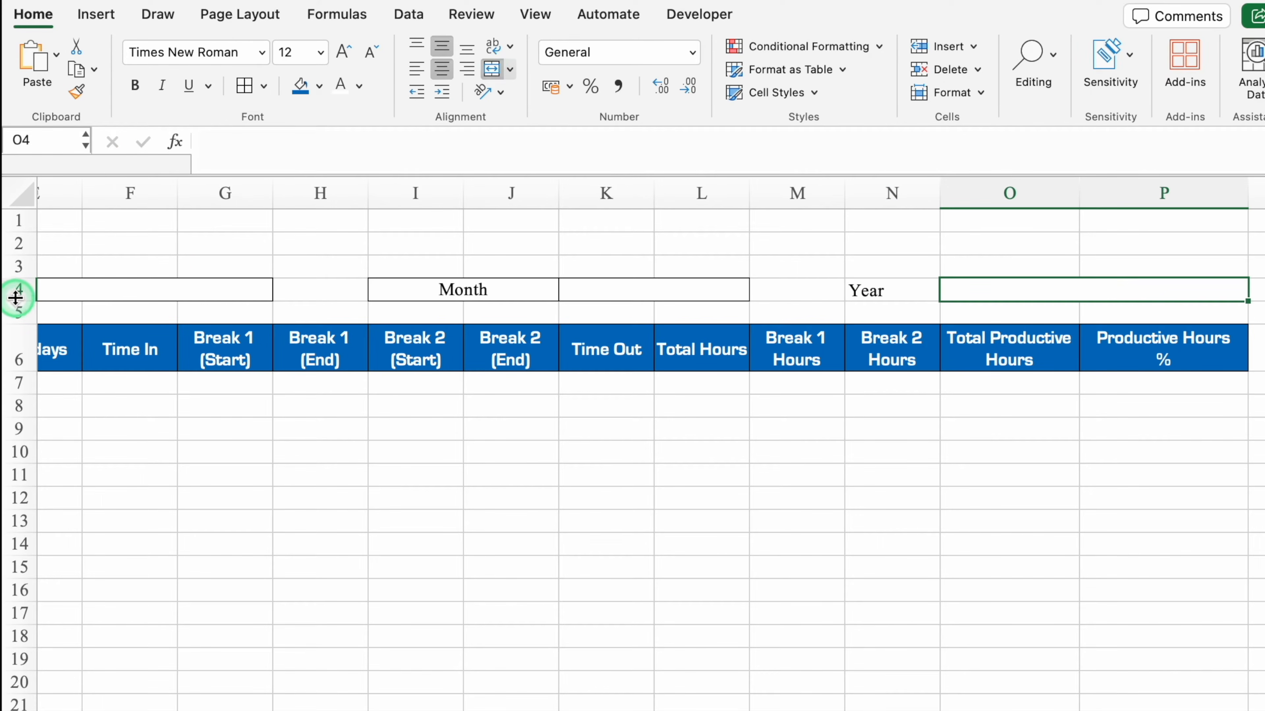
- Format row 4 in bold Eurostile and apply all borders to the Year cells N4:P4
click(14, 288)
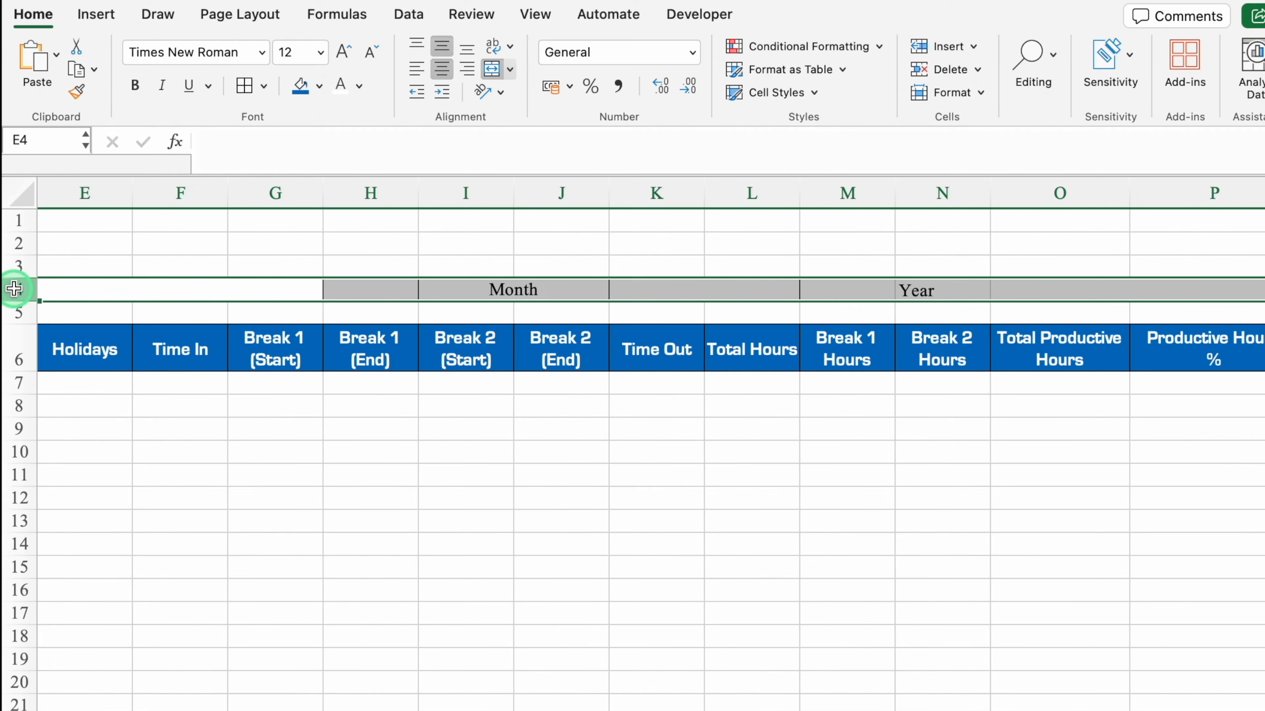
click(261, 53)
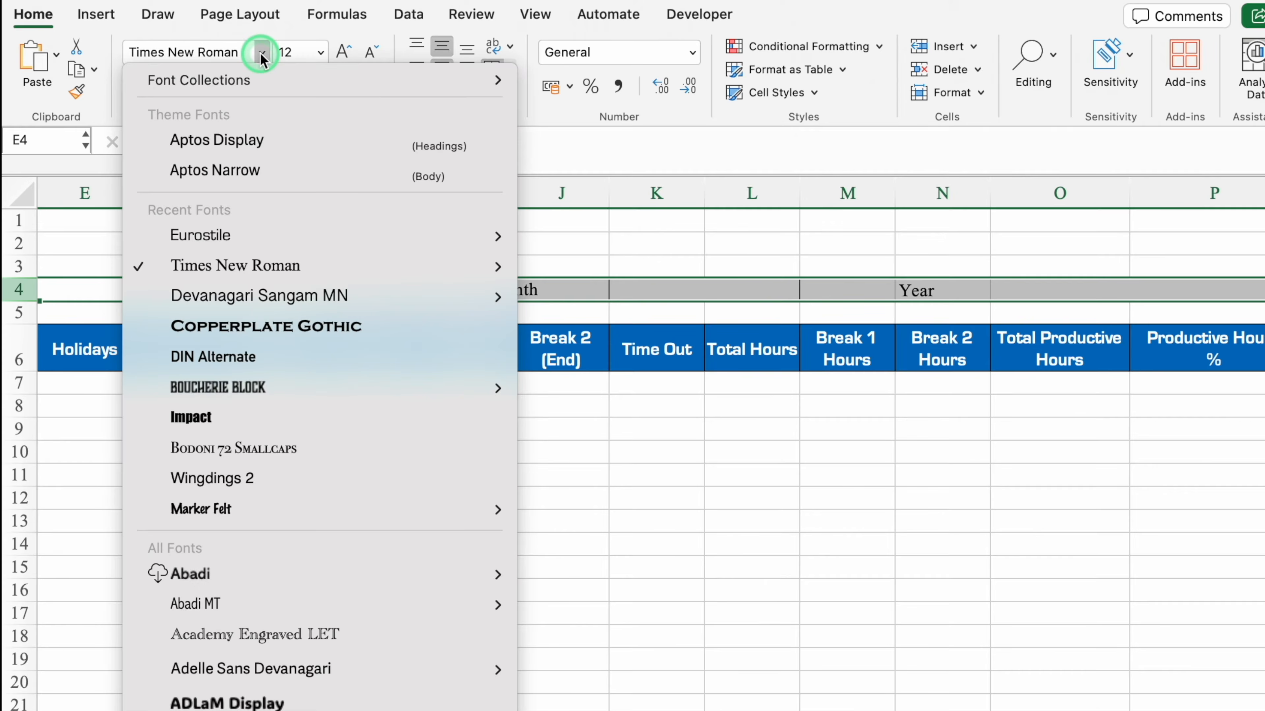
click(234, 232)
click(137, 92)
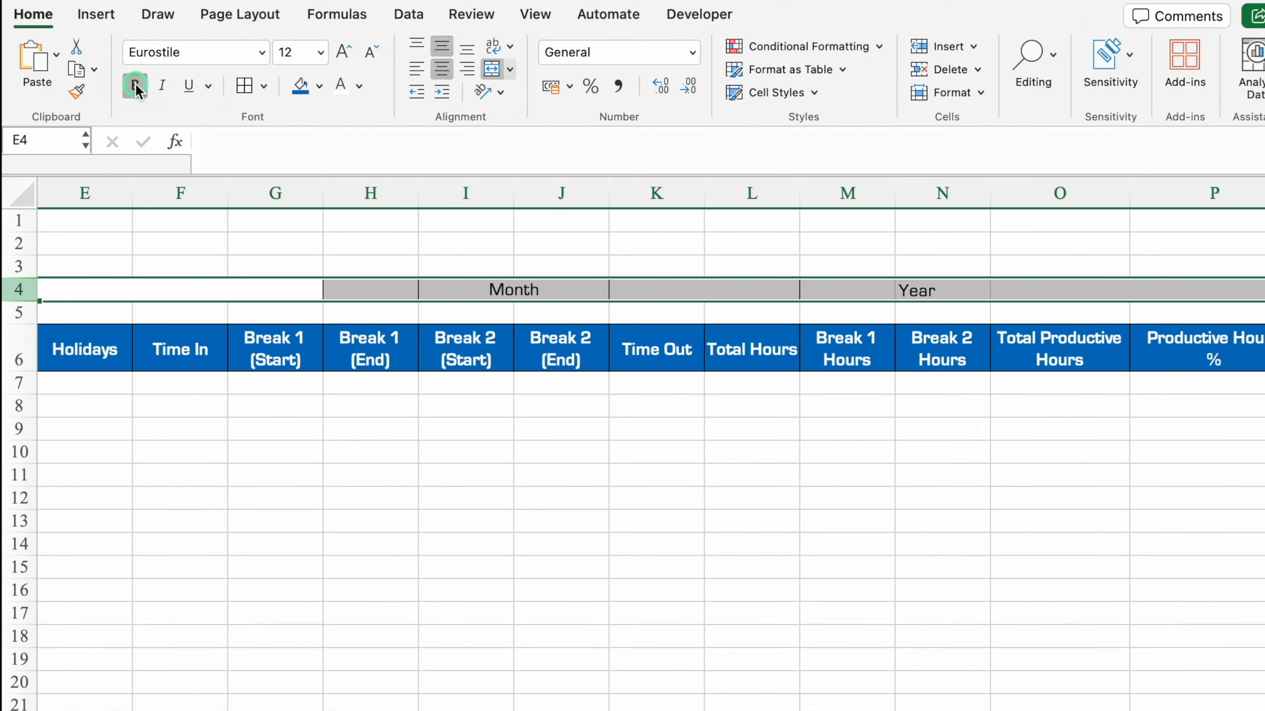
click(942, 292)
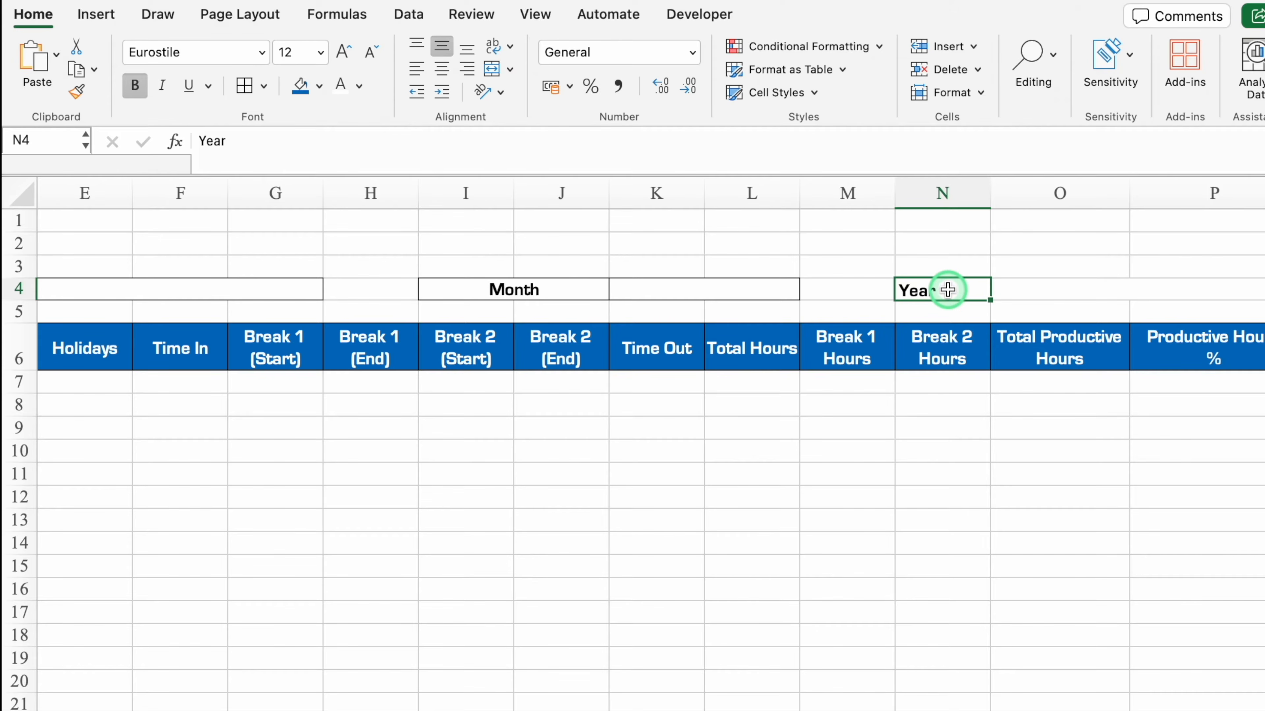
drag(947, 289, 1052, 283)
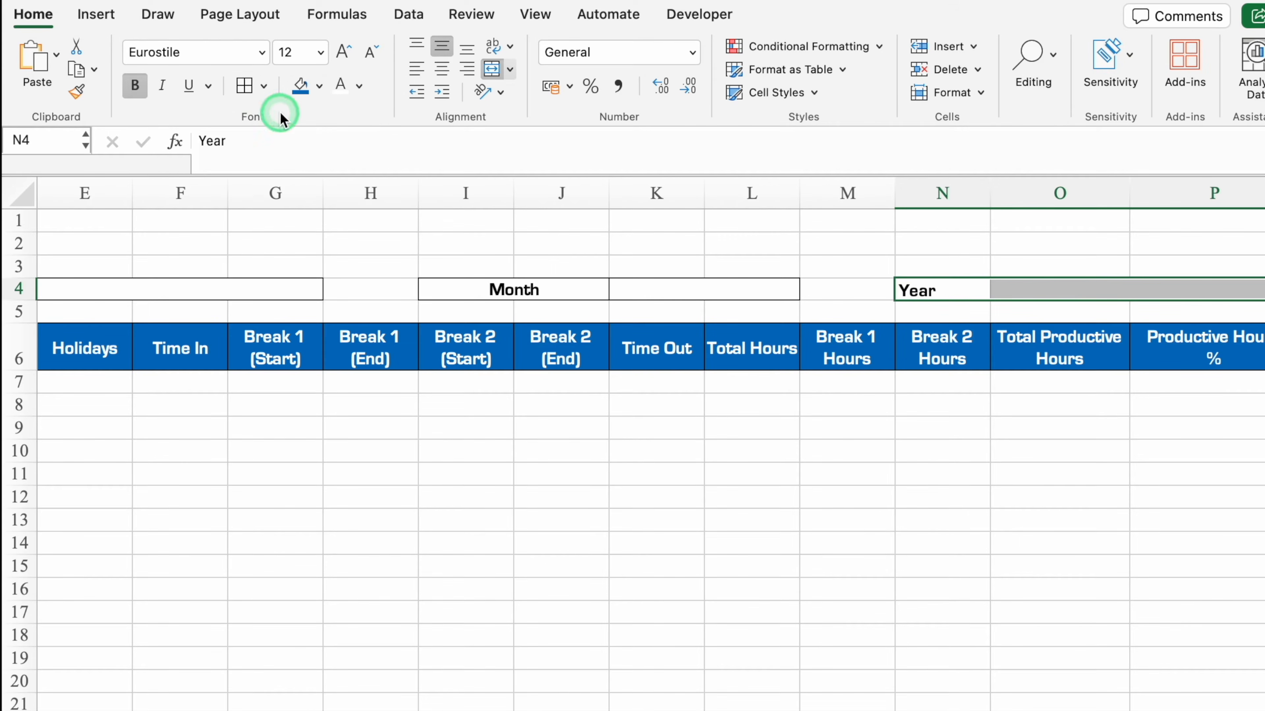
- Give the Employee Name label a blue fill with white text
scroll(650, 444, left, 5)
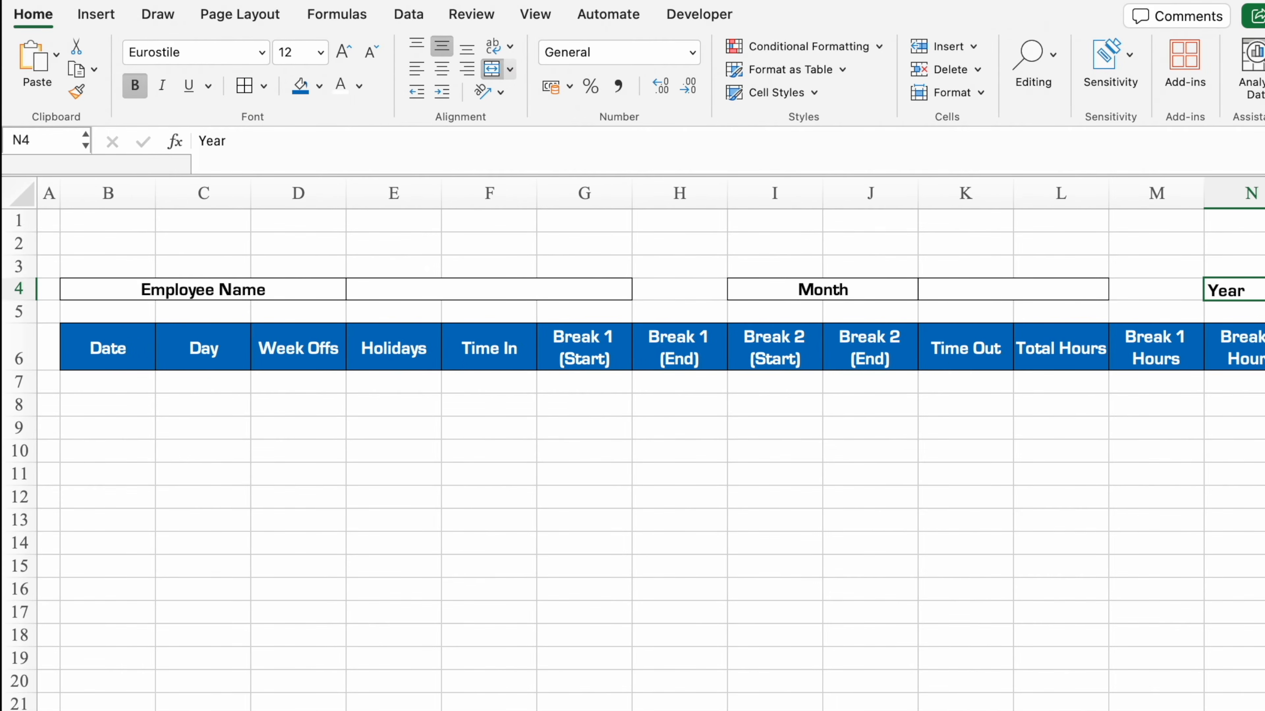
click(221, 293)
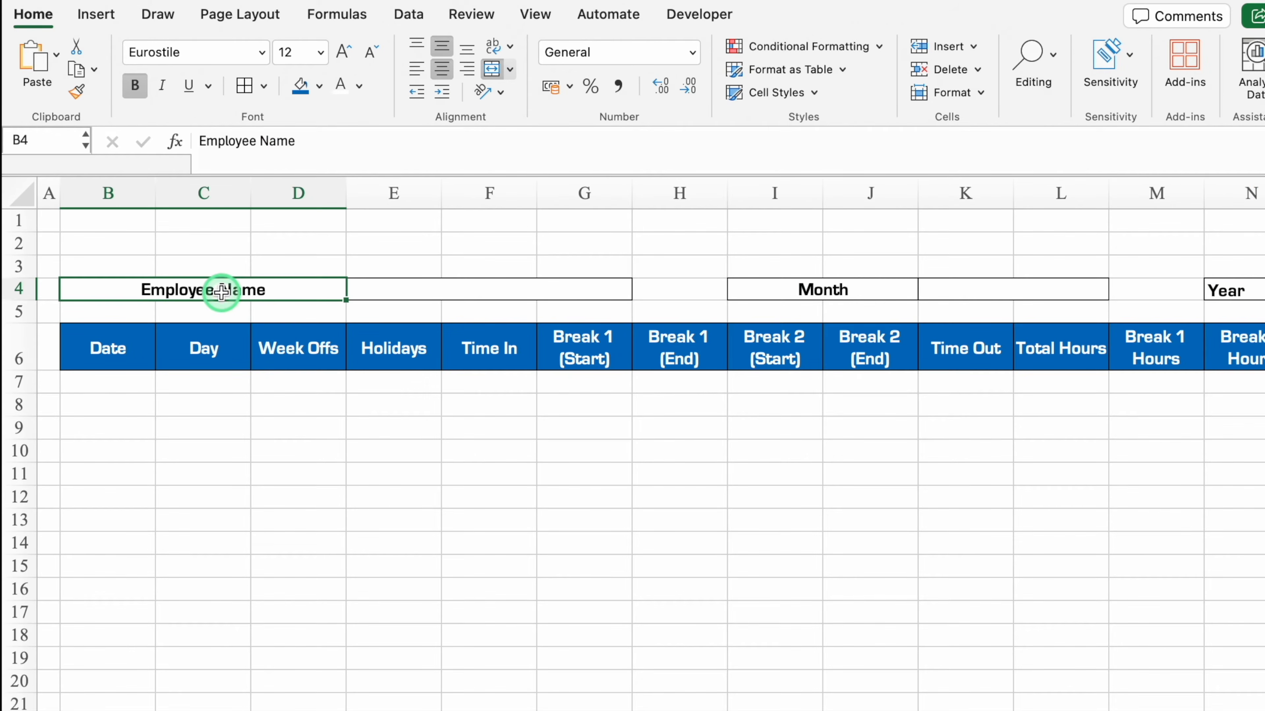
click(300, 86)
click(340, 87)
- Enter Office Monk in the merged cell E4 and color its text red
click(500, 291)
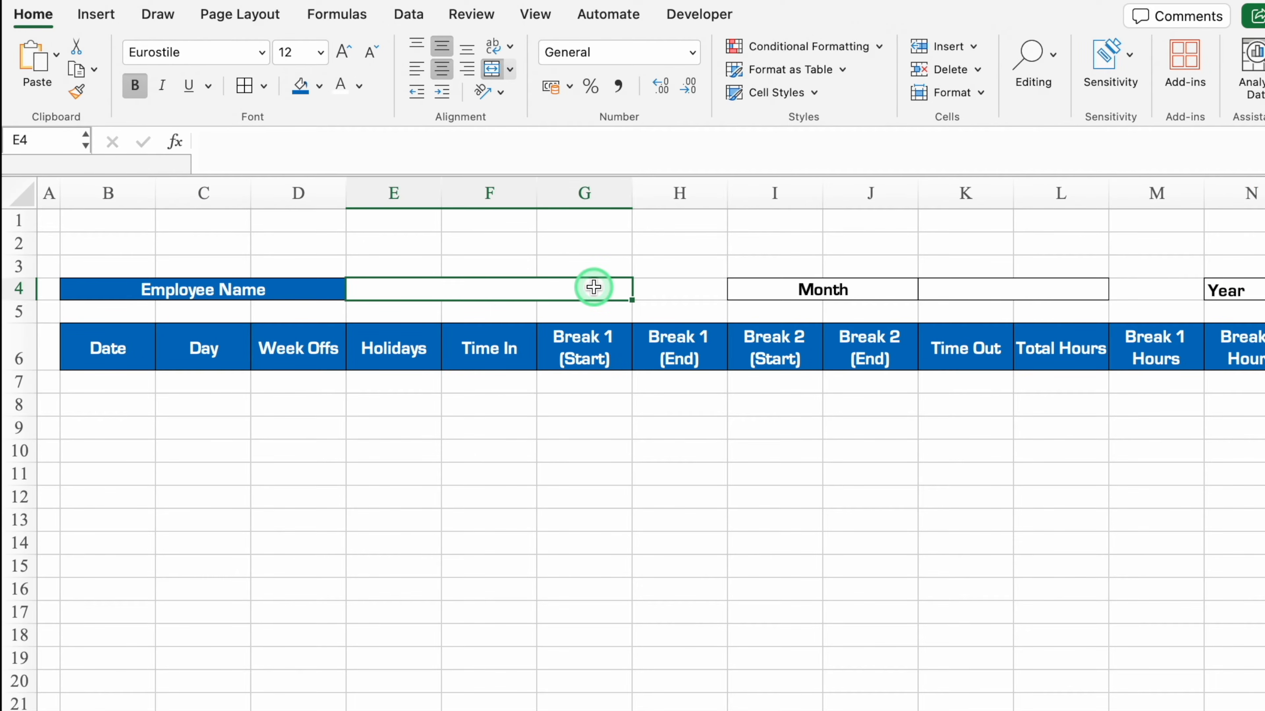
text(Office Monk)
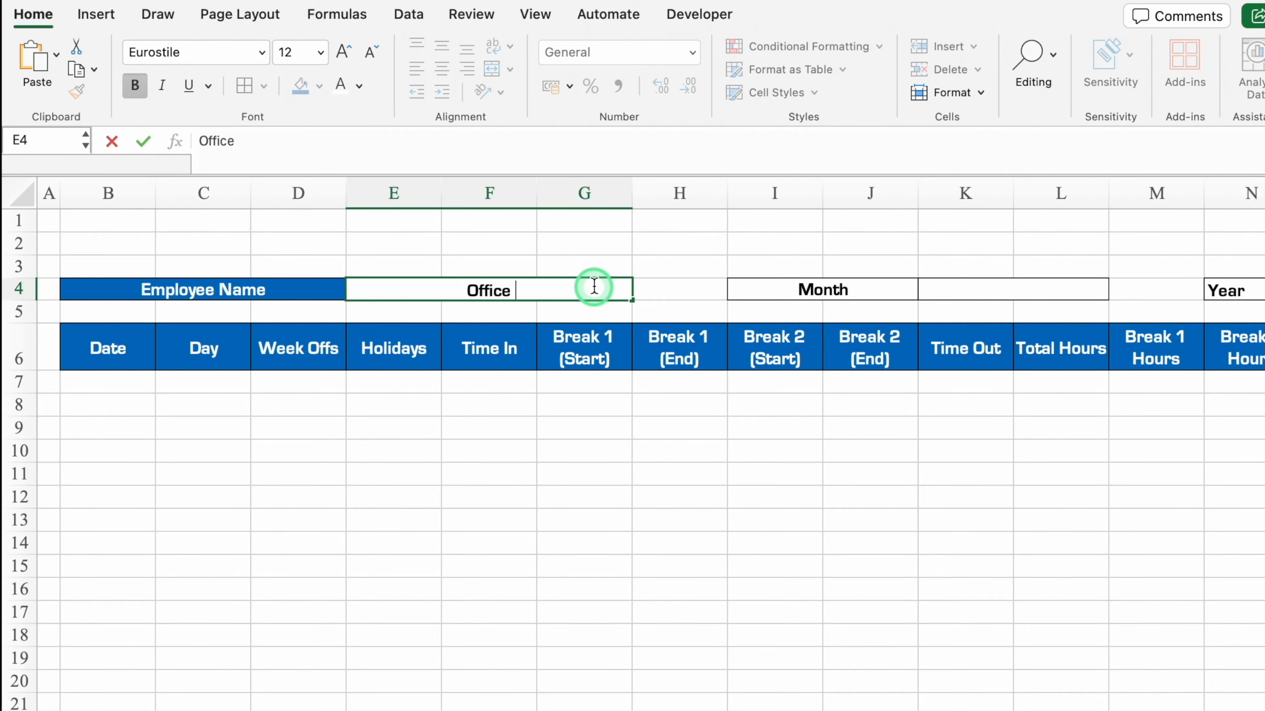
click(359, 86)
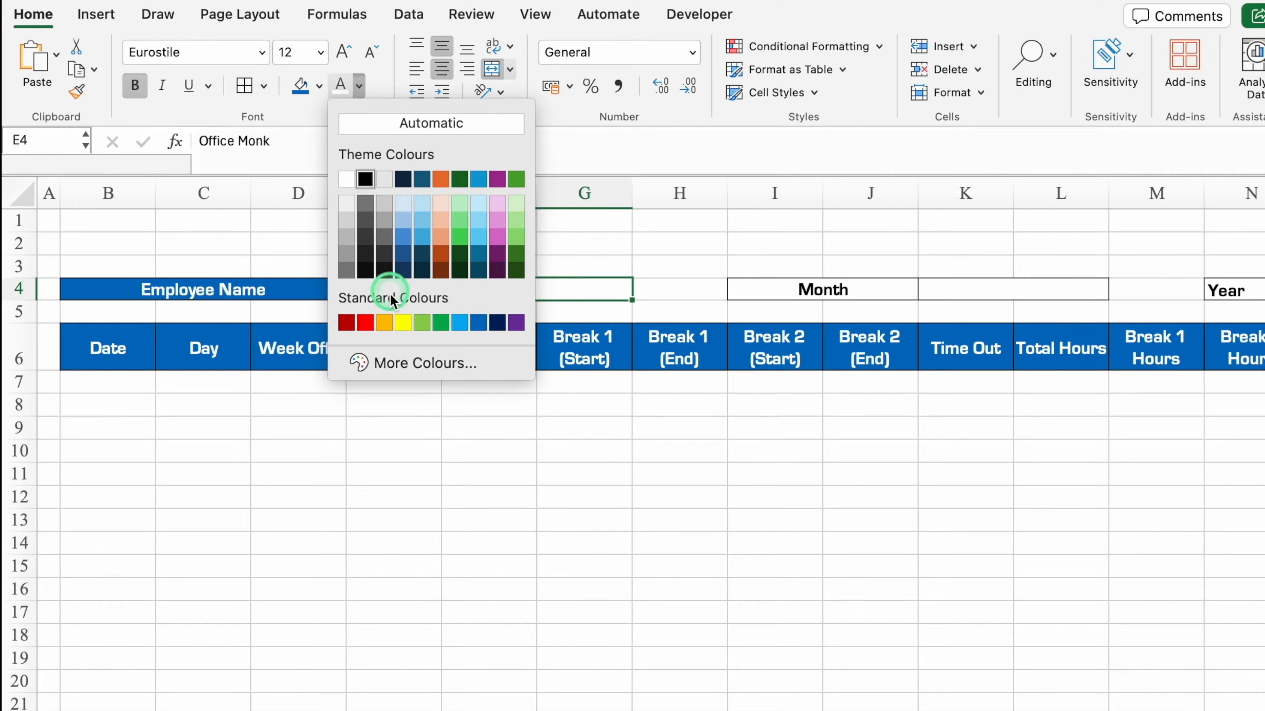
click(366, 323)
- Give the Month and Year labels a red fill with white text, and increase the height of row 4
click(841, 292)
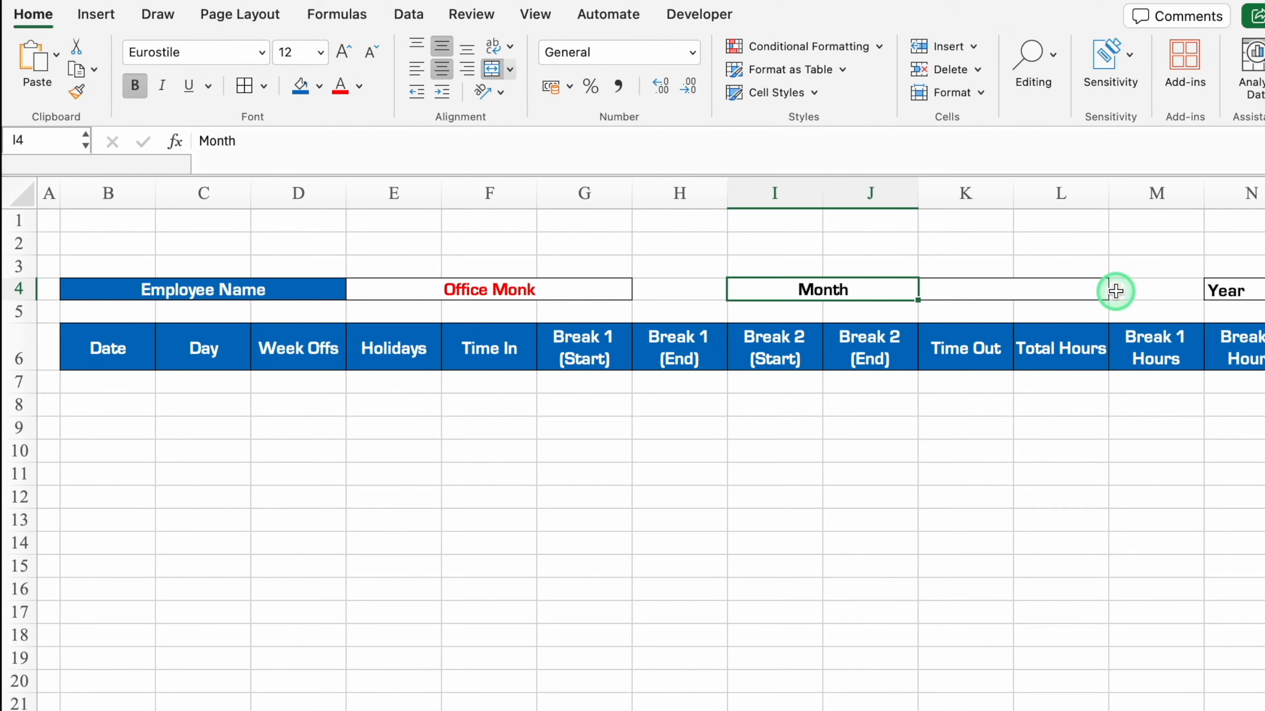
super+click(1225, 291)
click(326, 88)
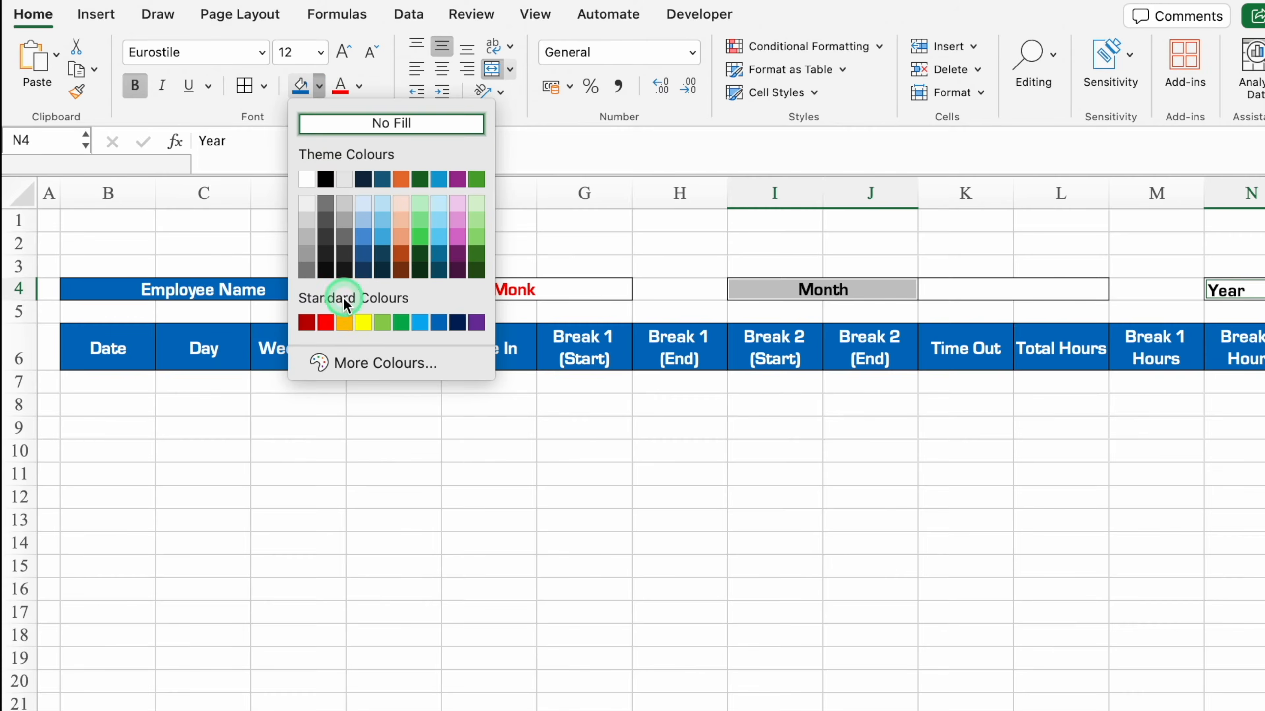
click(330, 322)
click(359, 86)
click(347, 180)
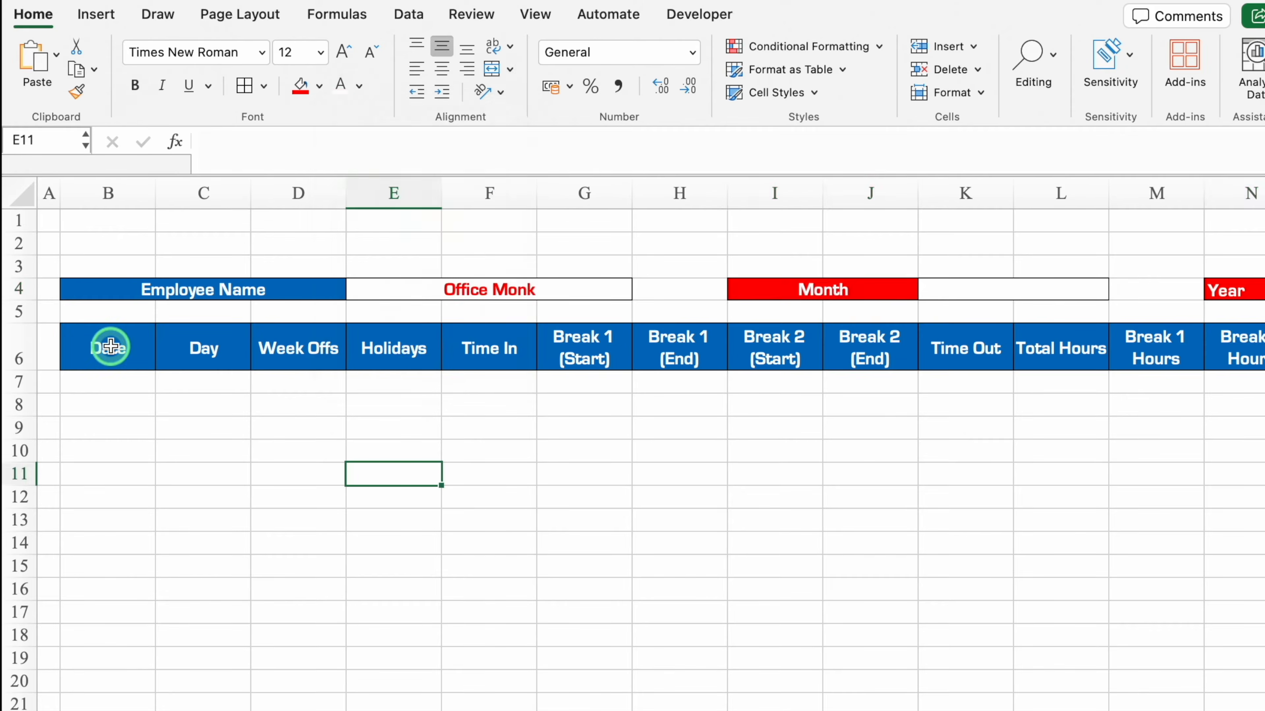
mouse_move(25, 299)
mouse_down()
mouse_move(26, 287)
mouse_move(22, 309)
mouse_move(23, 295)
mouse_up()
- Rename Sheet1 to Entry Sheet and add a new blank worksheet after it
drag(341, 681, 681, 705)
click(108, 705)
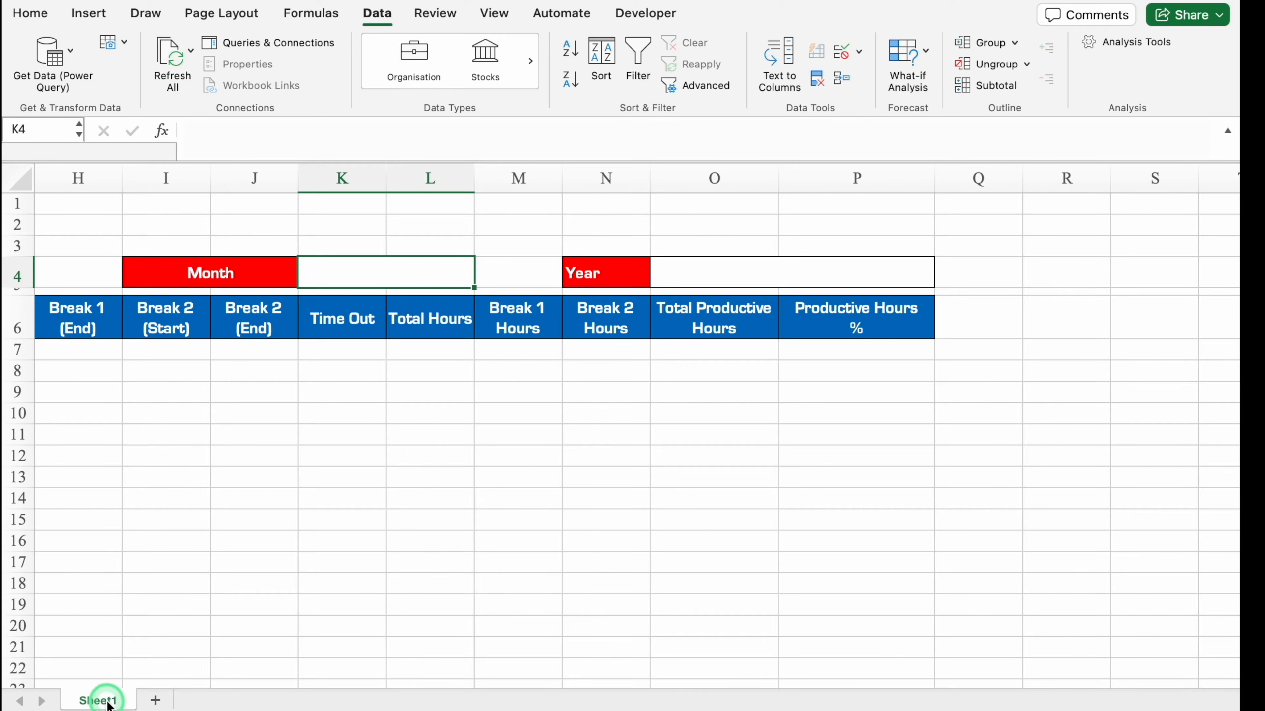
double_click(108, 702)
text(Entry Sheet)
click(349, 605)
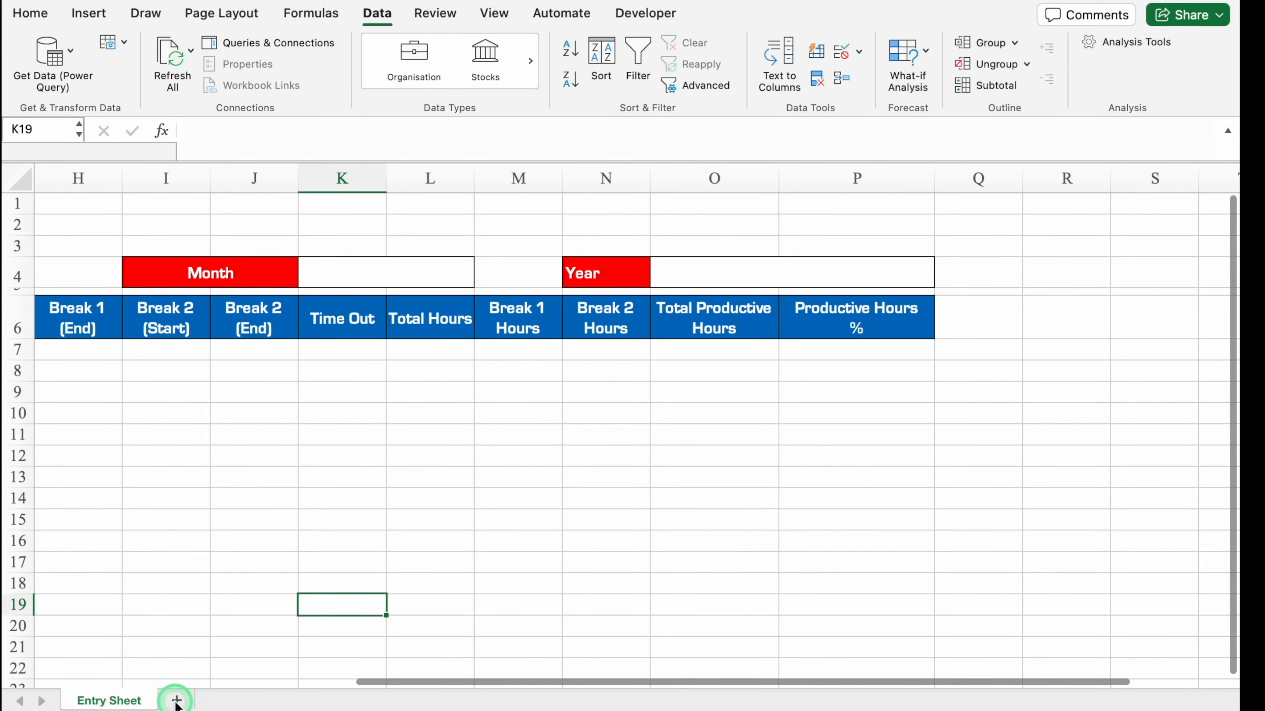
click(176, 701)
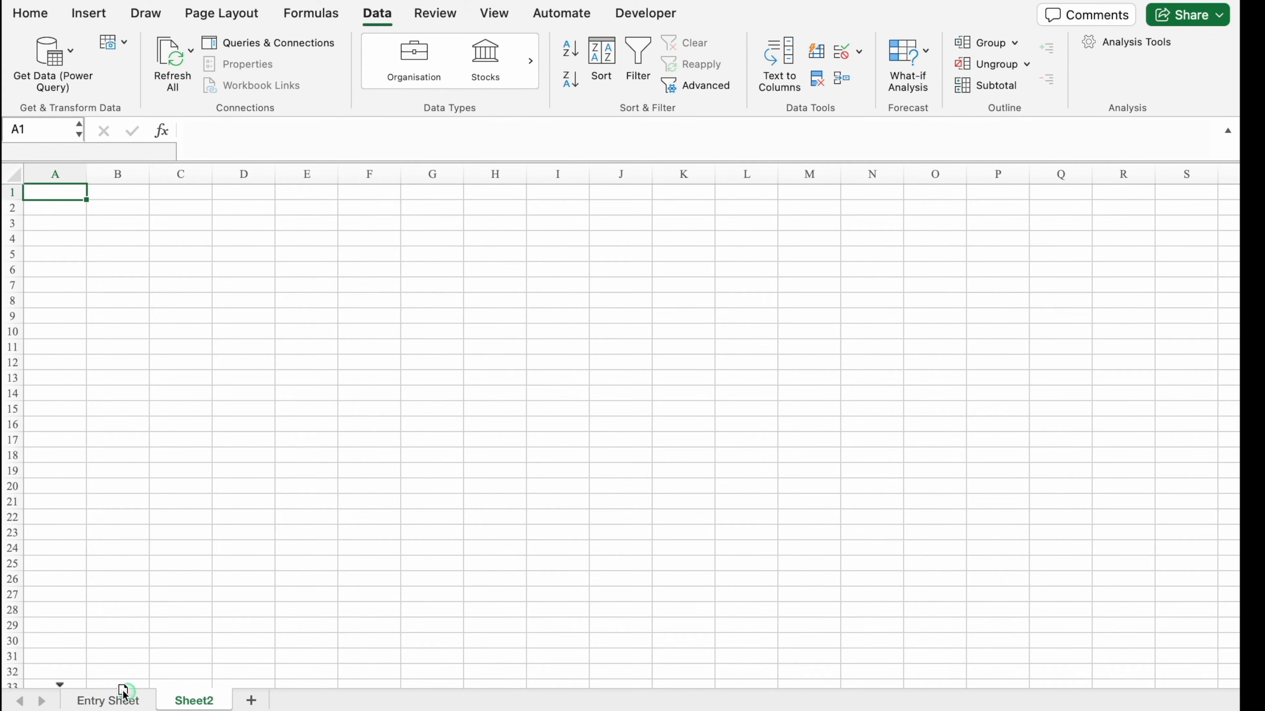
- Rename the new blank Sheet2 to Settings
drag(72, 700, 71, 700)
double_click(94, 701)
text(Settings)
key(Return)
click(115, 206)
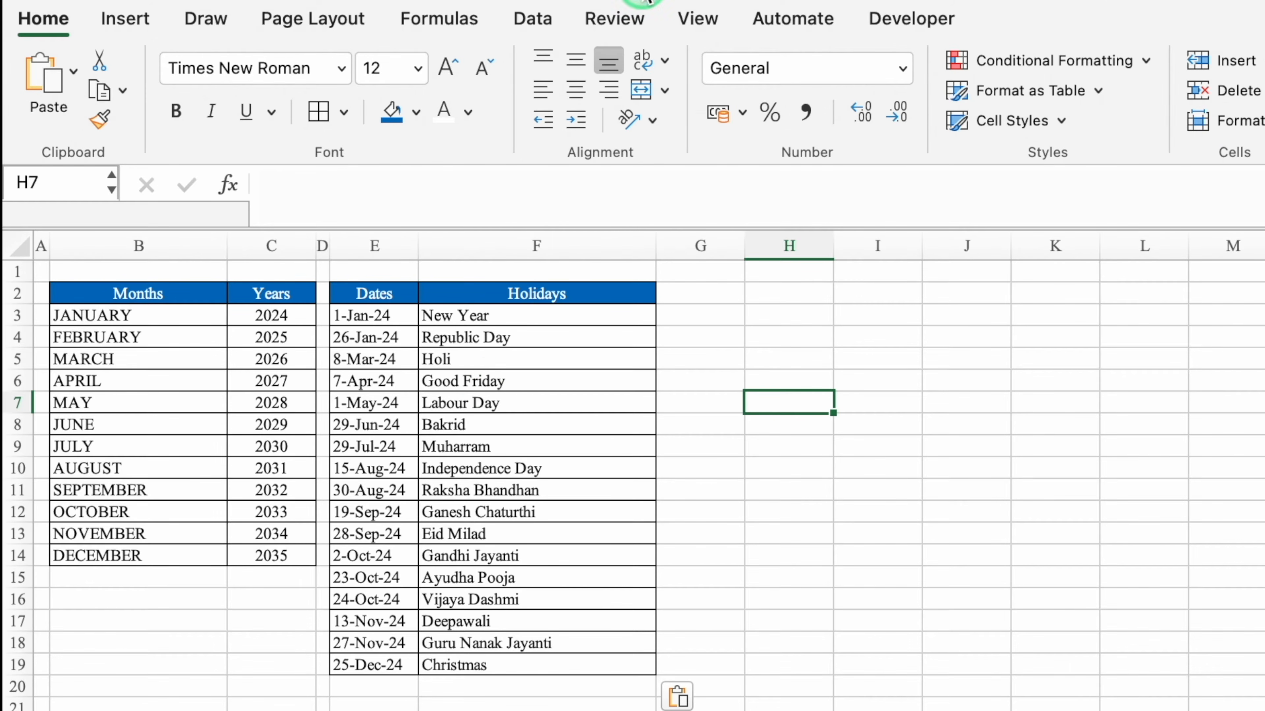
- Hide the gridlines on the Settings sheet
click(699, 19)
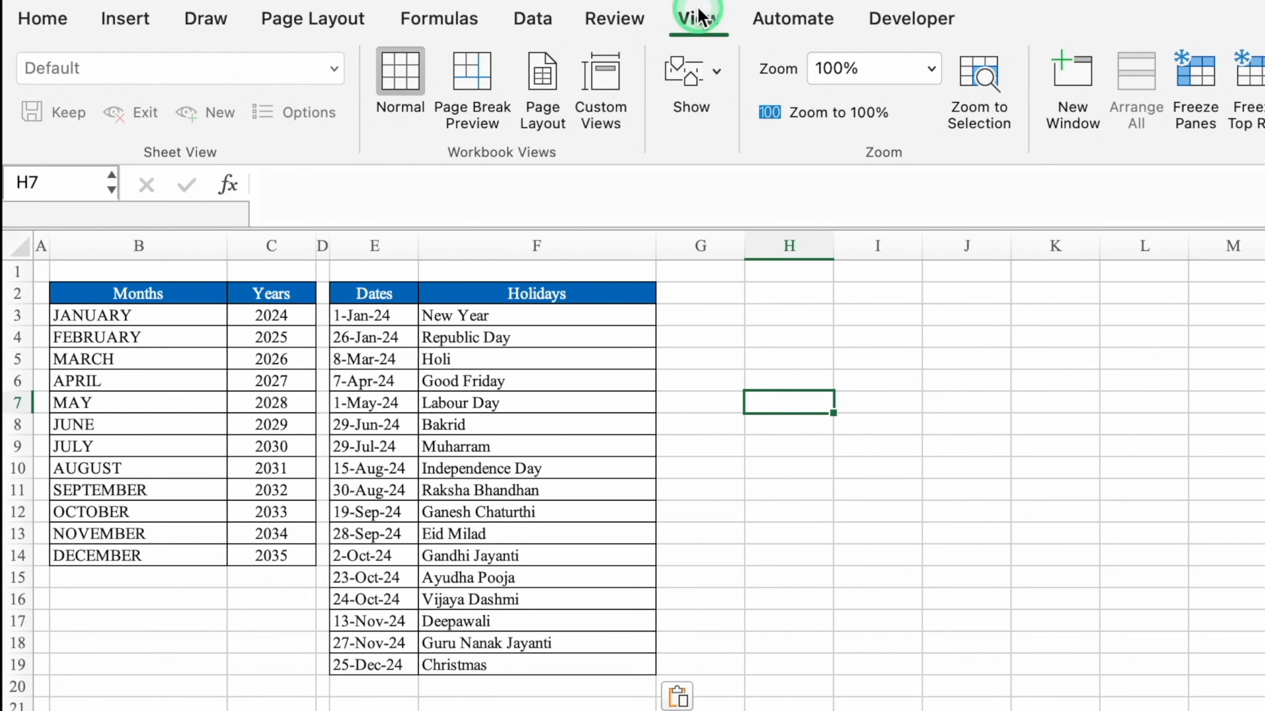
click(717, 70)
click(596, 196)
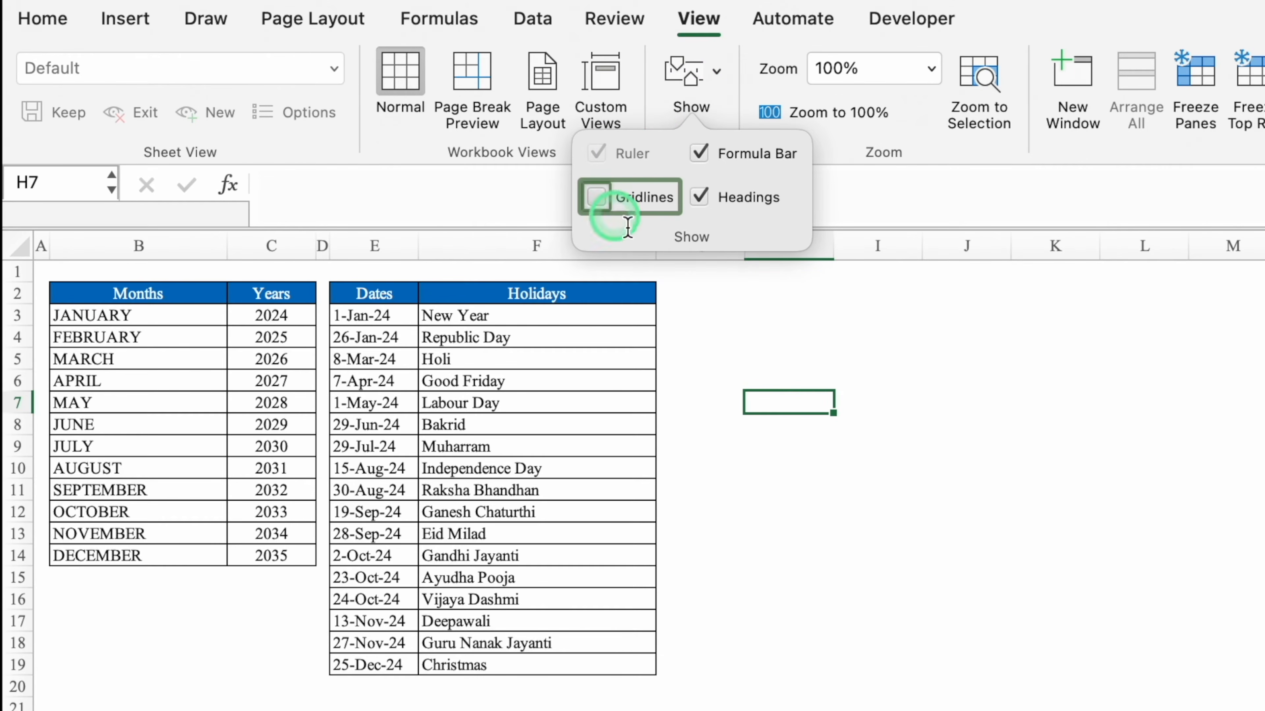
click(901, 411)
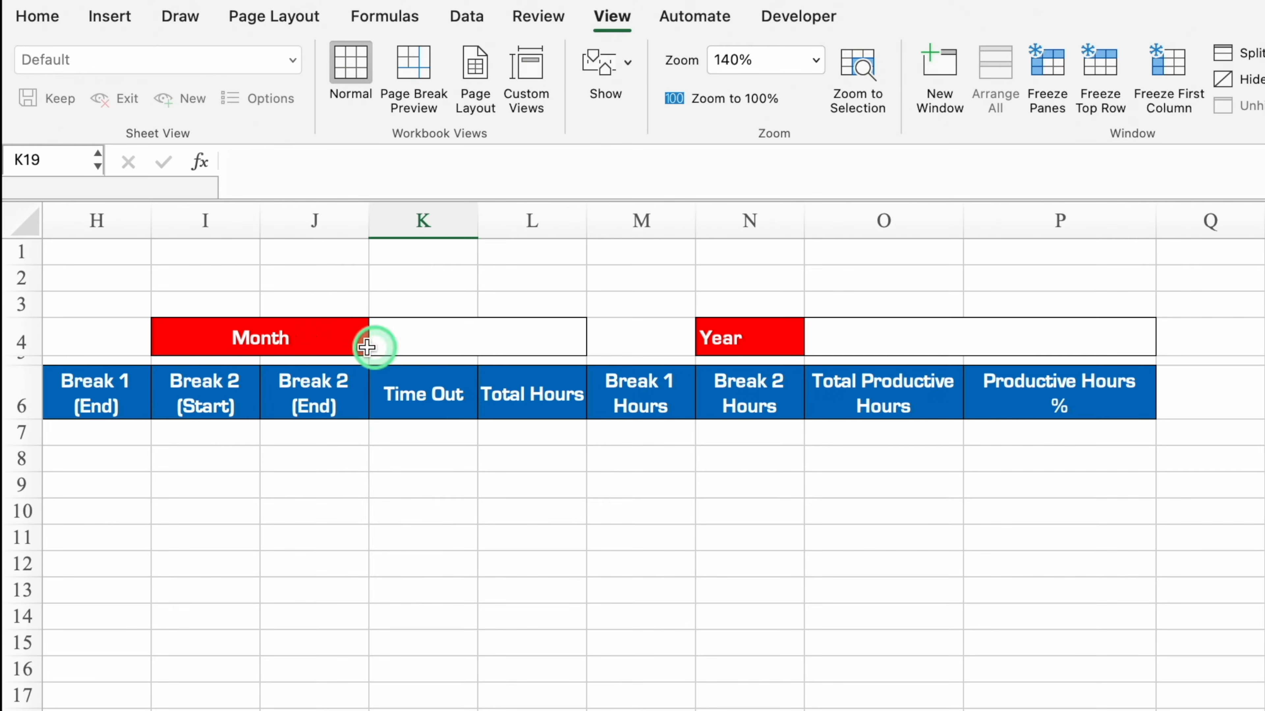
- Give the Month cell K4 a validation drop-down list sourced from the months in B3:B14 of the Settings sheet, and choose JANUARY
click(491, 333)
click(490, 17)
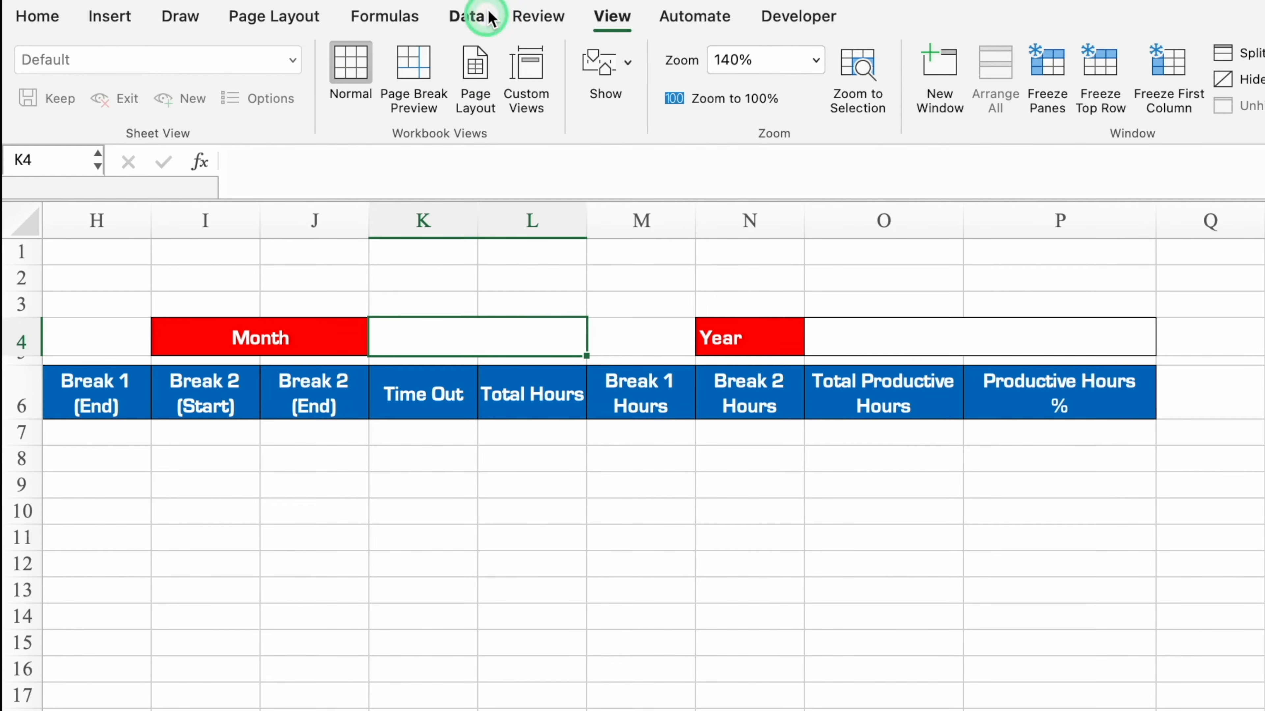
click(1063, 57)
click(1120, 96)
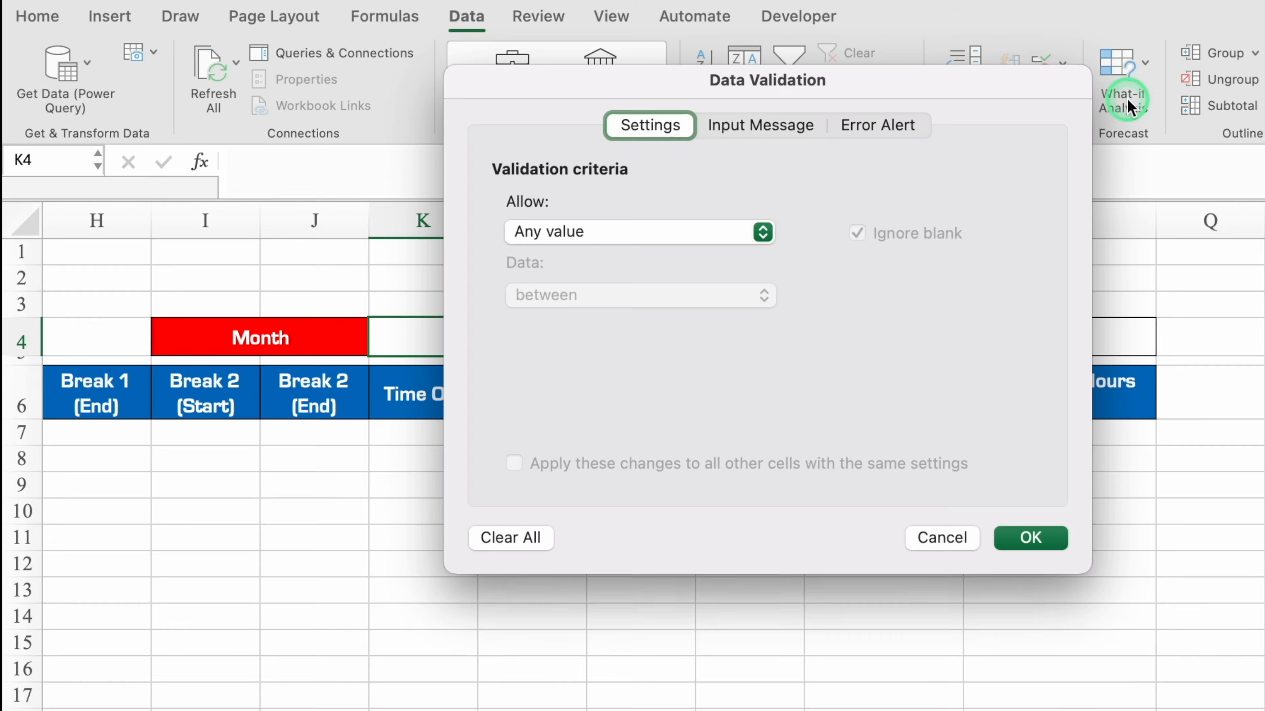
click(763, 232)
click(616, 317)
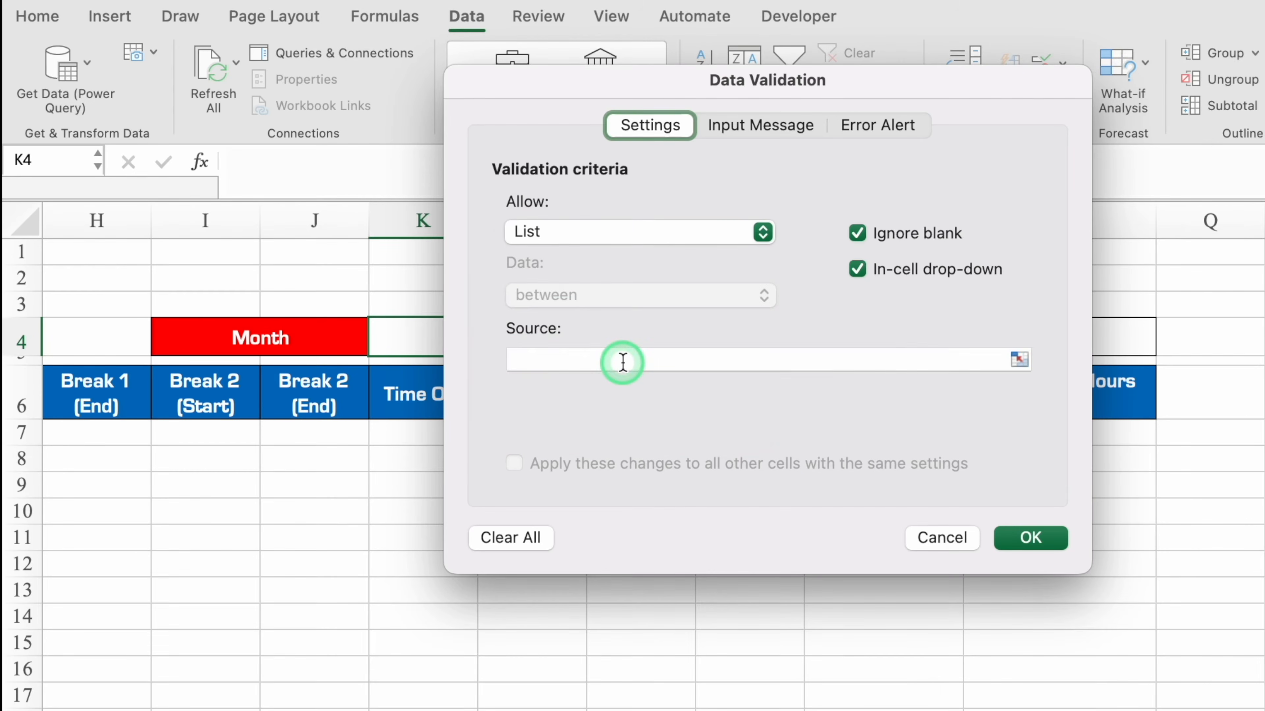
click(623, 362)
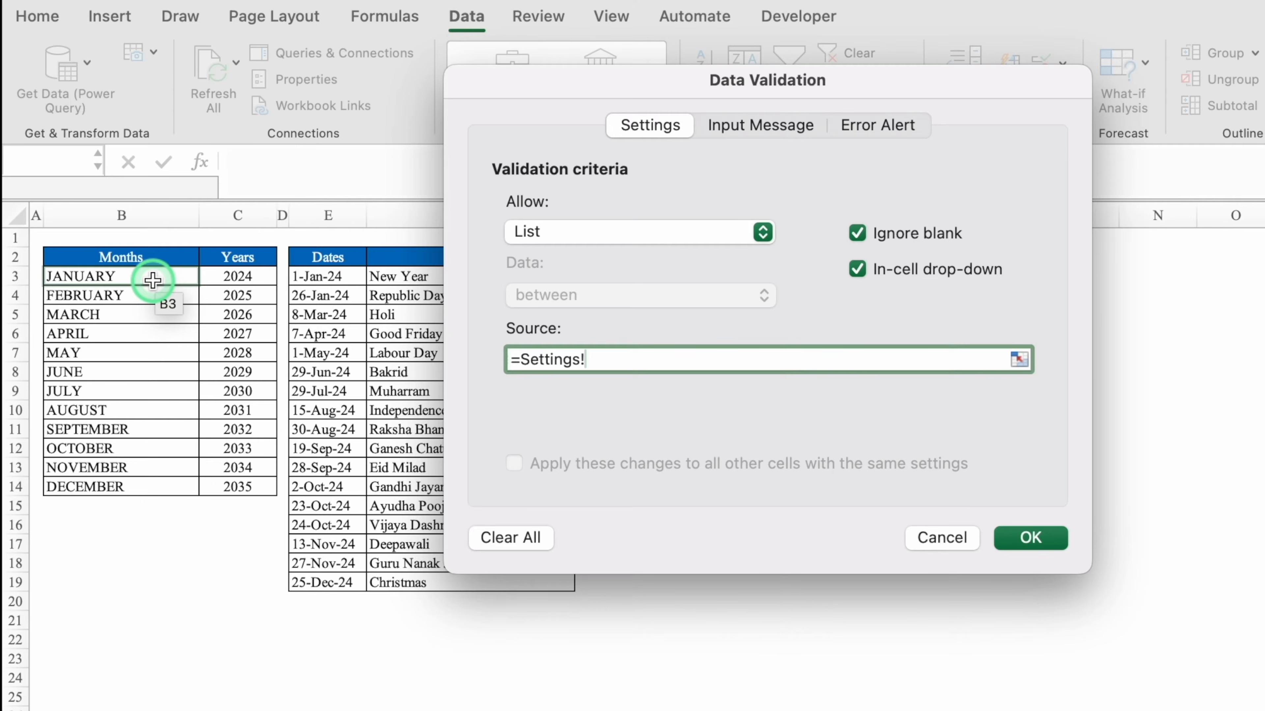
drag(153, 281, 172, 486)
click(1033, 536)
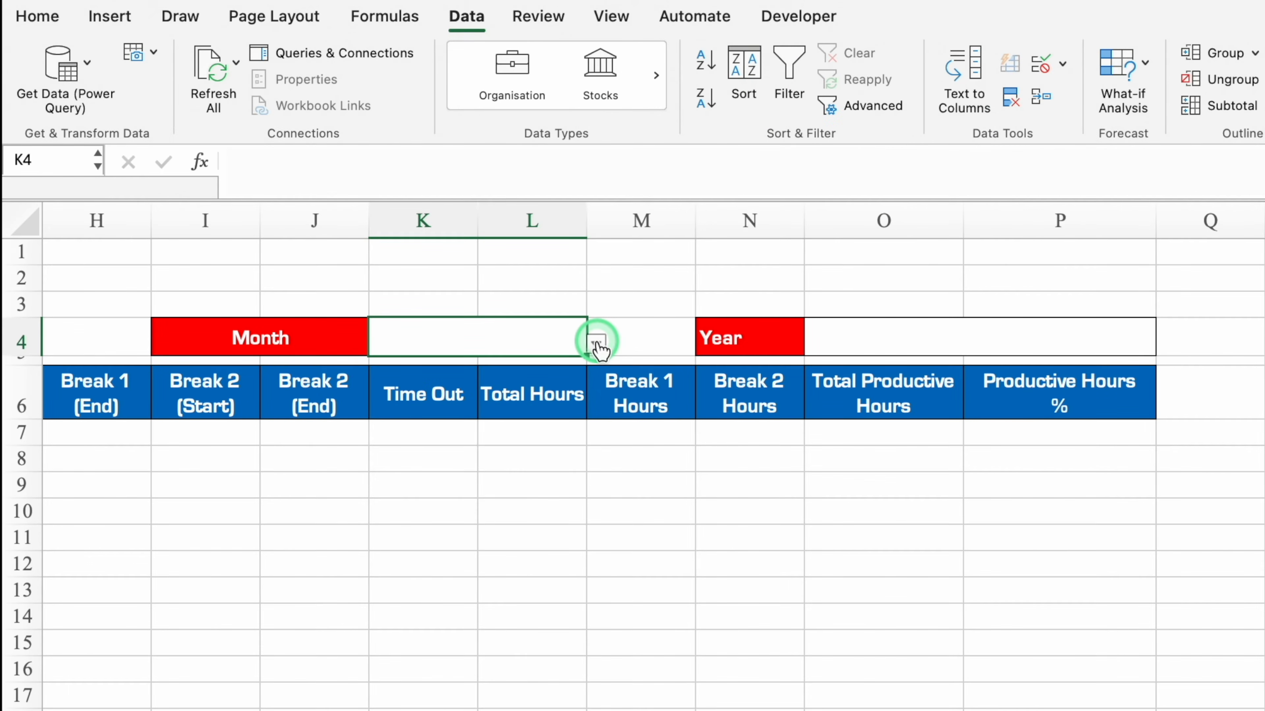
click(597, 343)
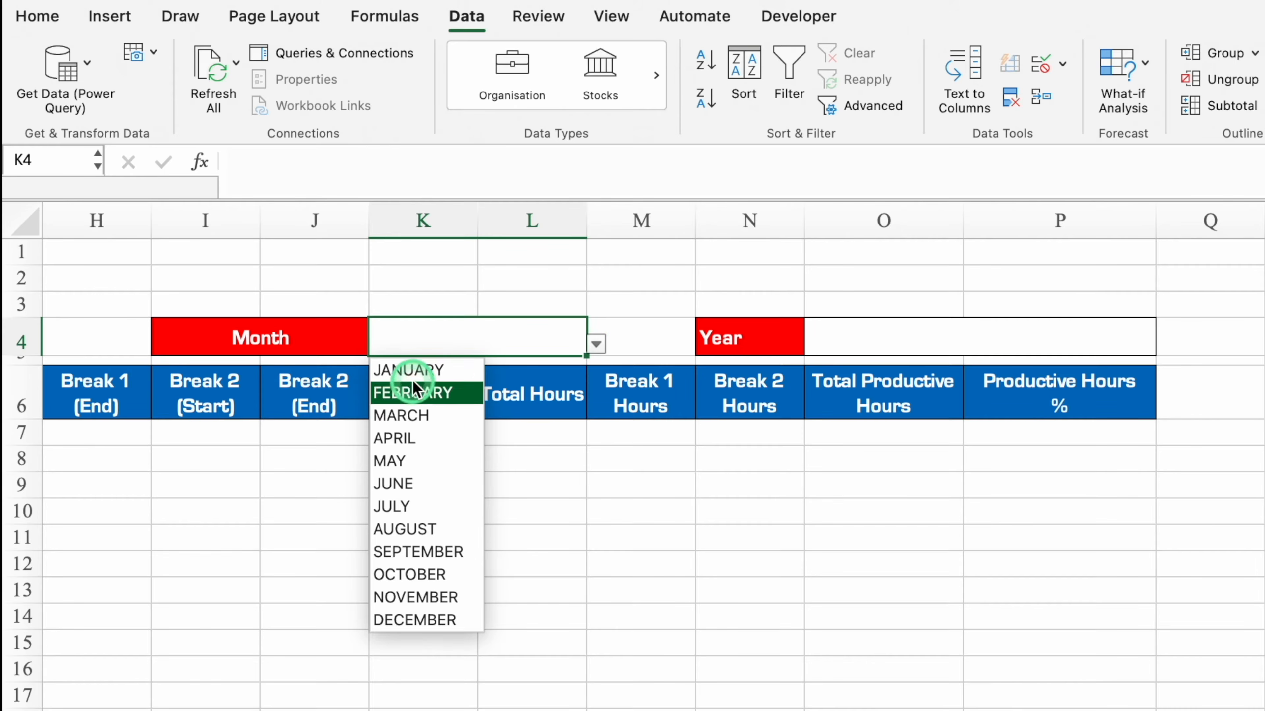
click(412, 370)
- Give the Year cell O4 a validation drop-down list sourced from Settings!$C$3:$C$14, and choose 2024
click(900, 322)
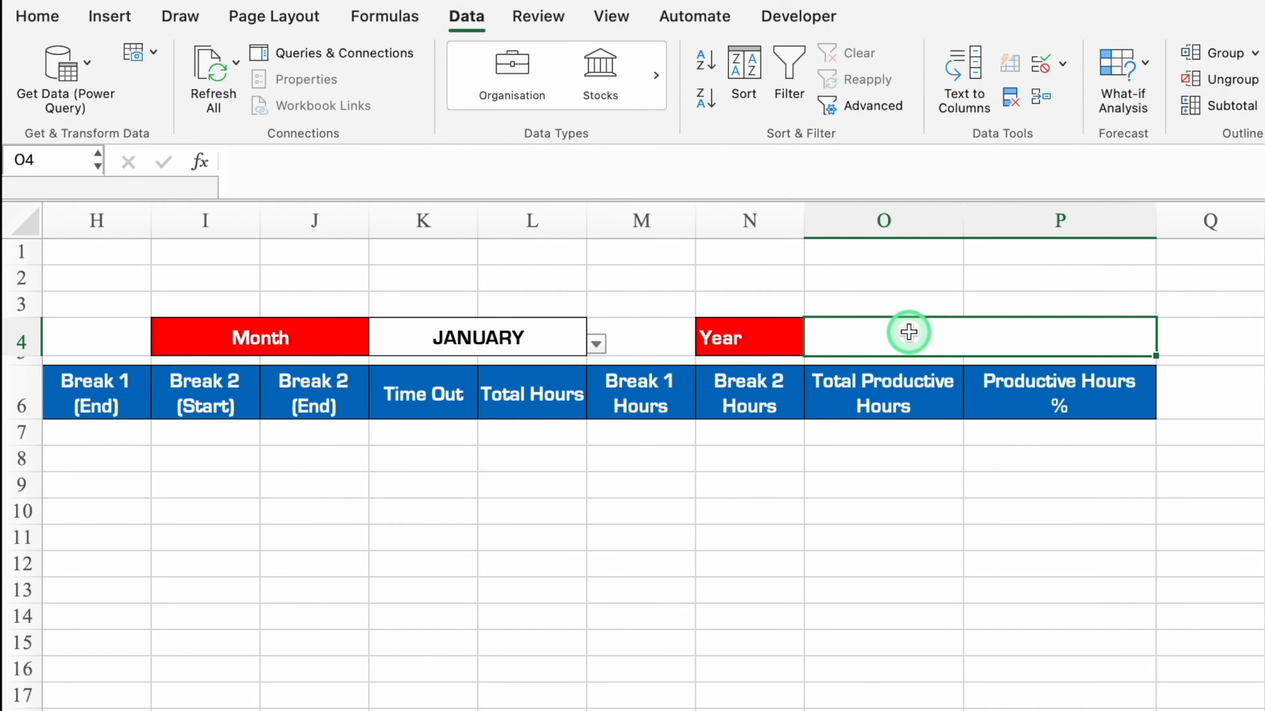
click(1063, 64)
click(1098, 95)
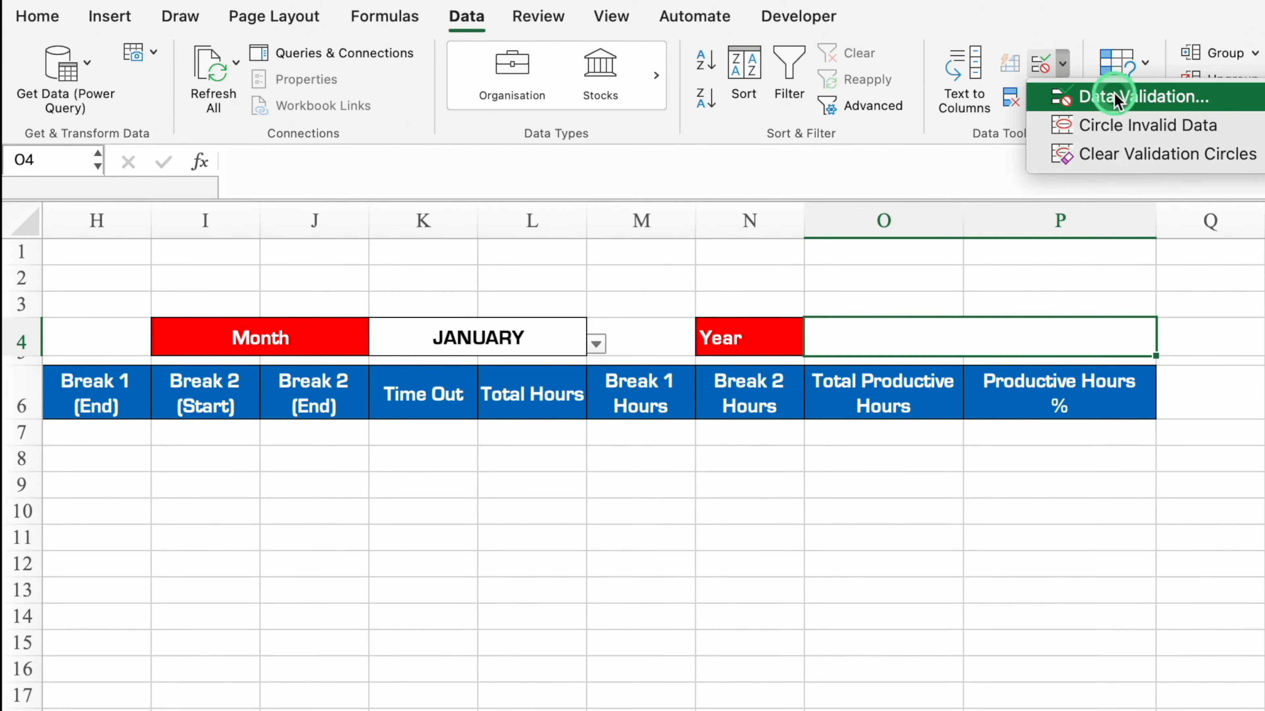
click(748, 231)
click(593, 310)
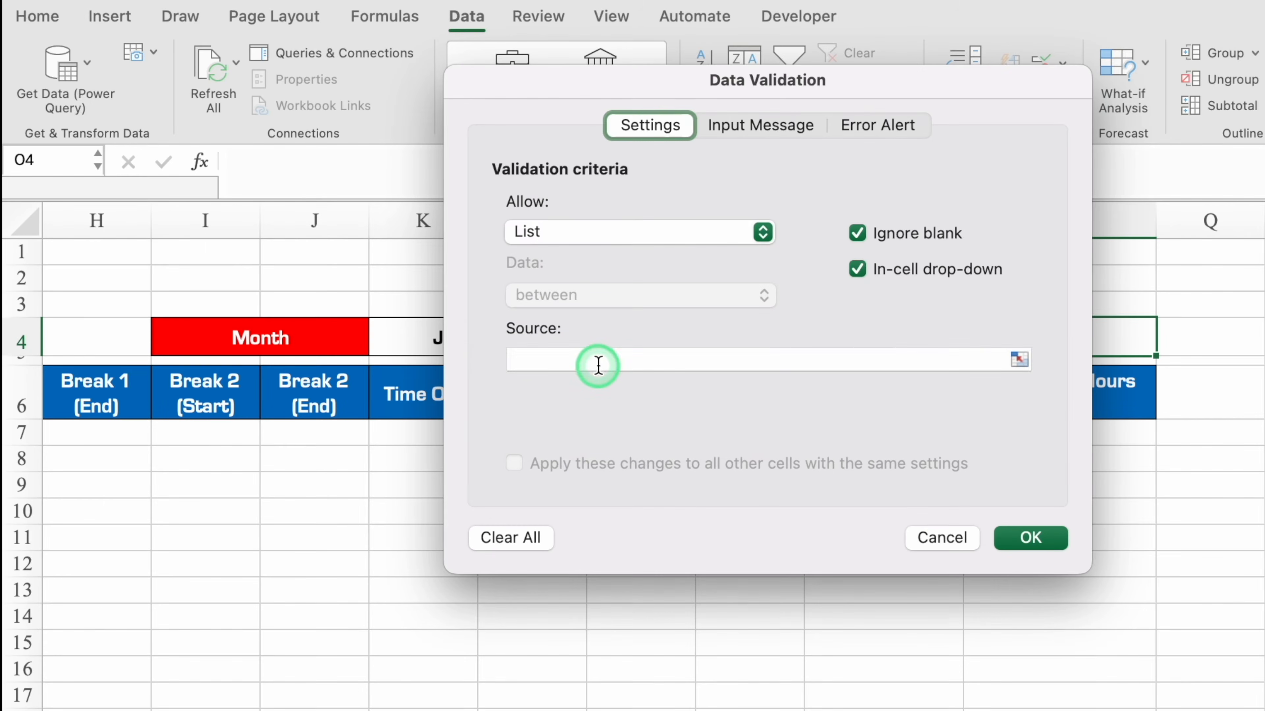
click(593, 360)
click(299, 710)
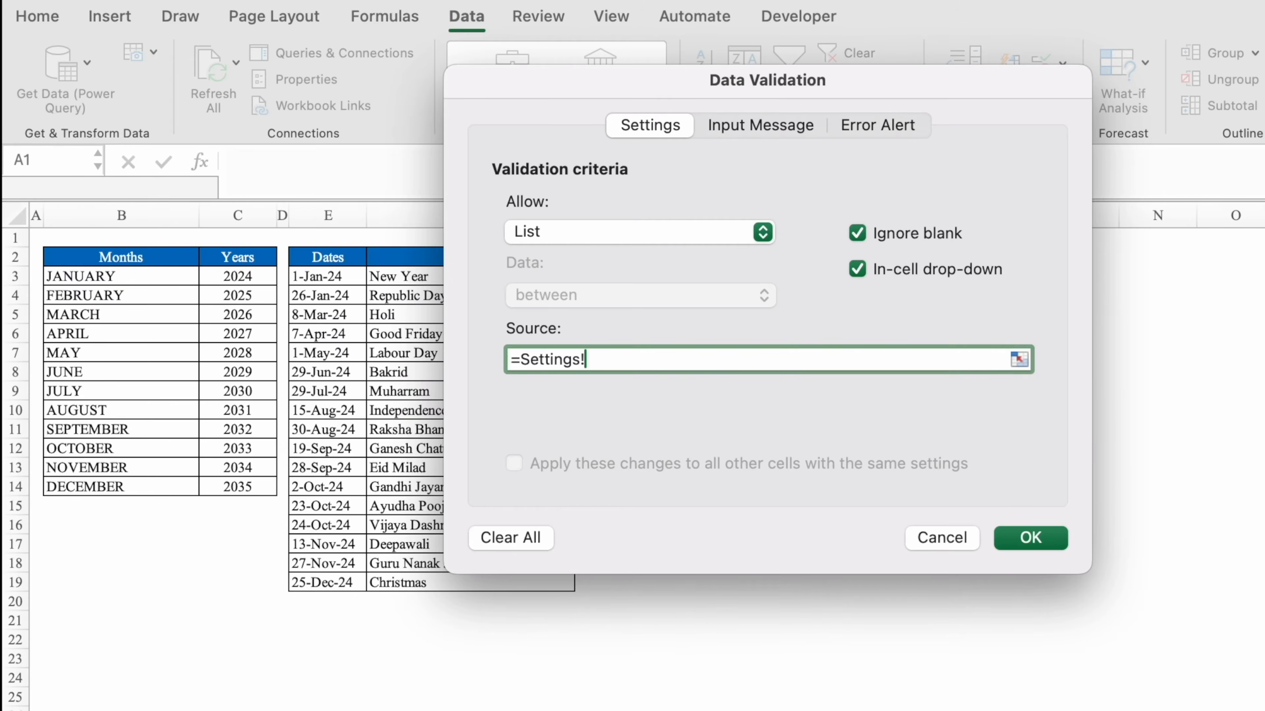
drag(252, 282, 259, 488)
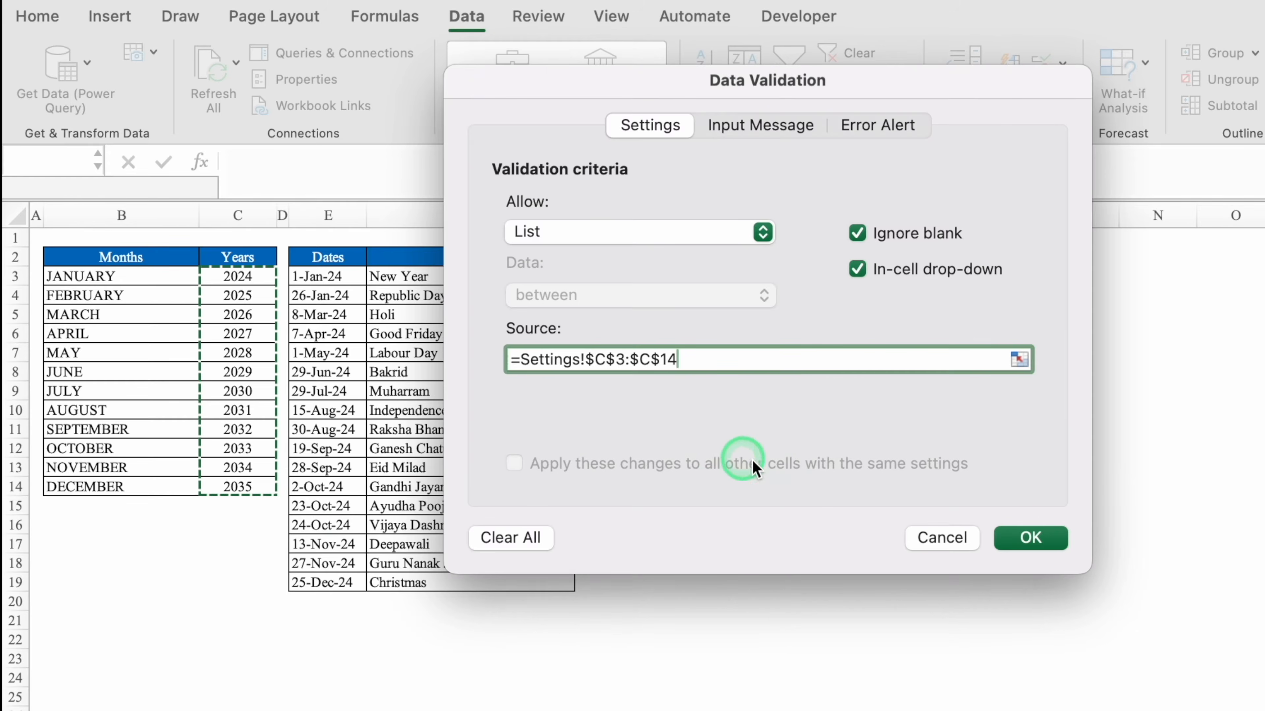
click(1030, 538)
click(1165, 345)
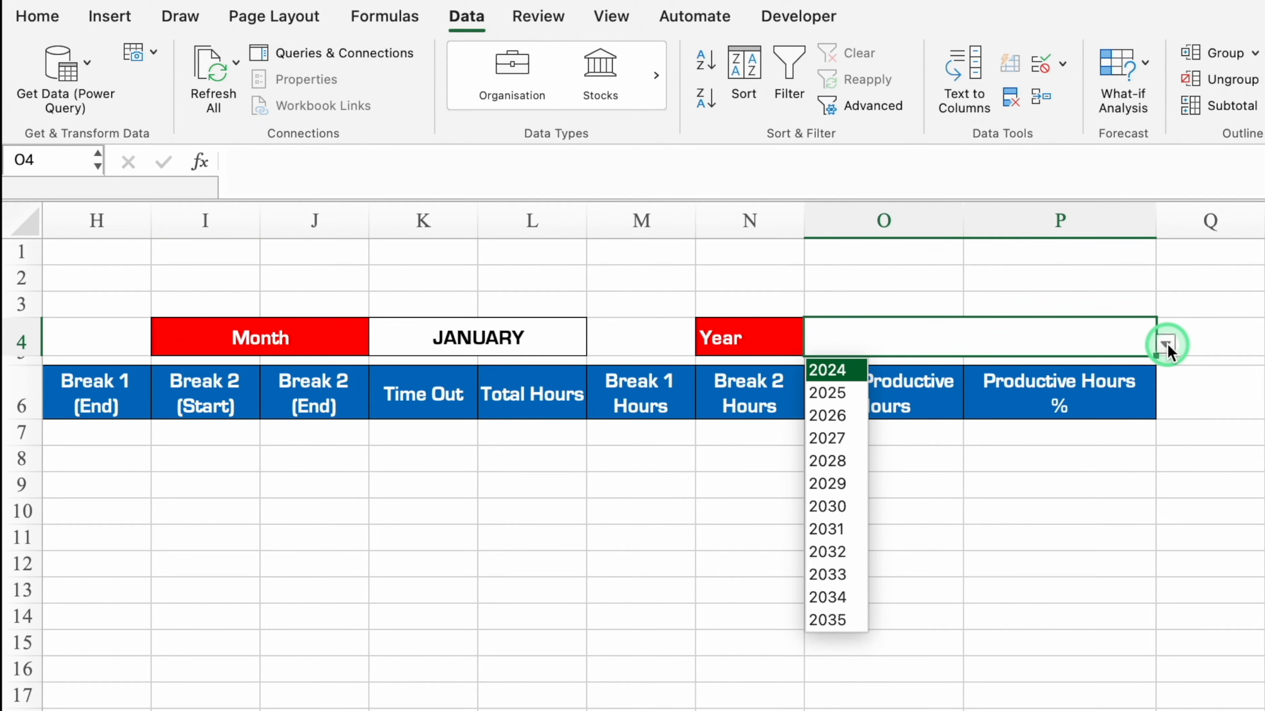
click(849, 376)
- Color the selected month in K4 and the selected year in O4 blue
click(508, 341)
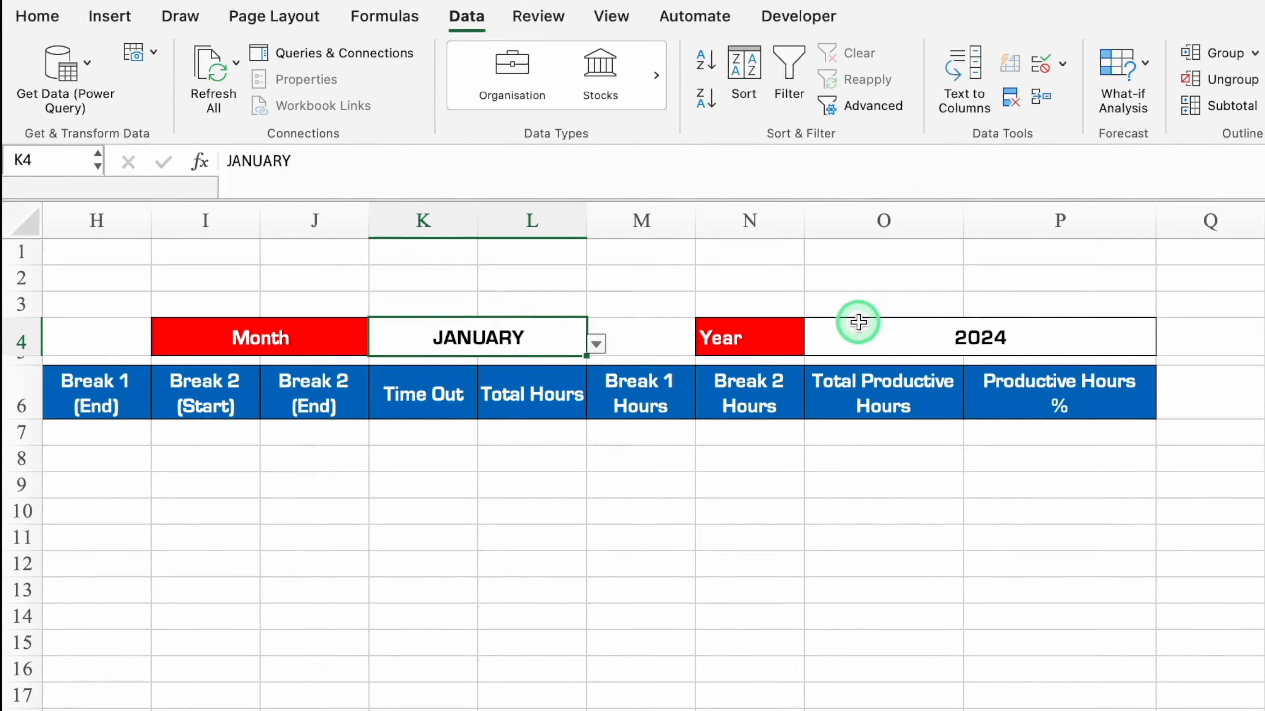
click(889, 334)
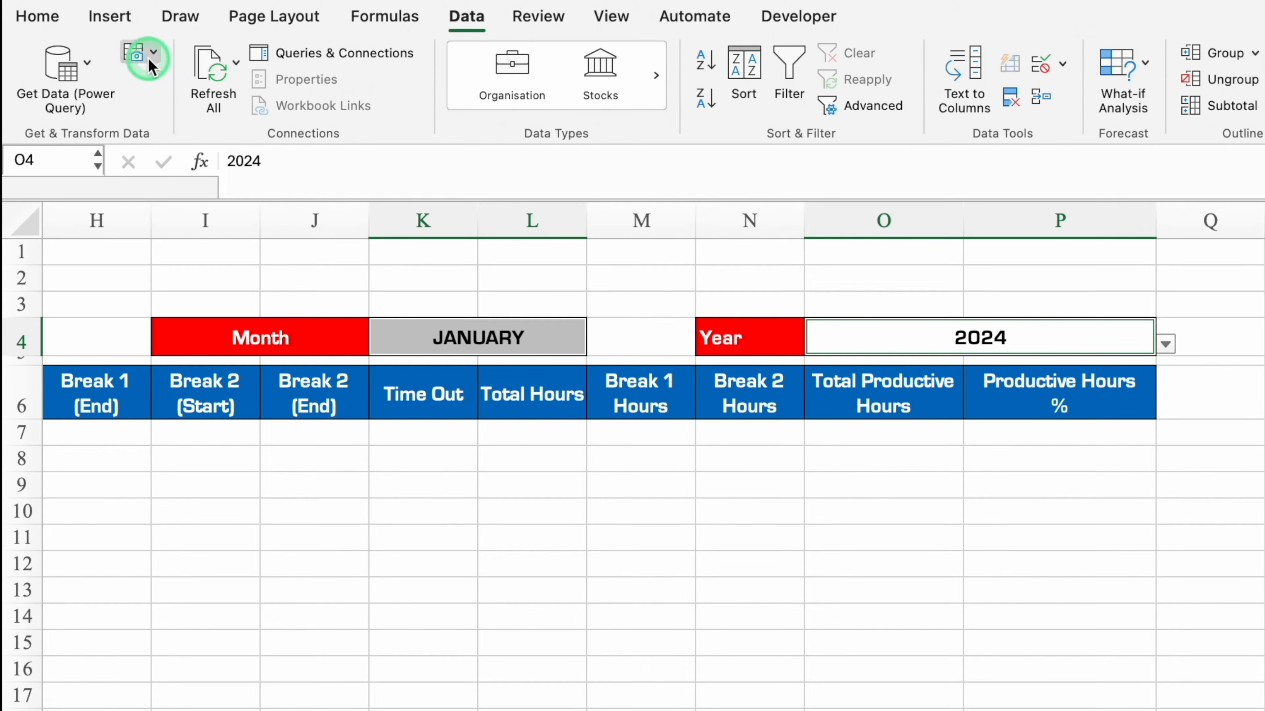
click(31, 15)
click(418, 102)
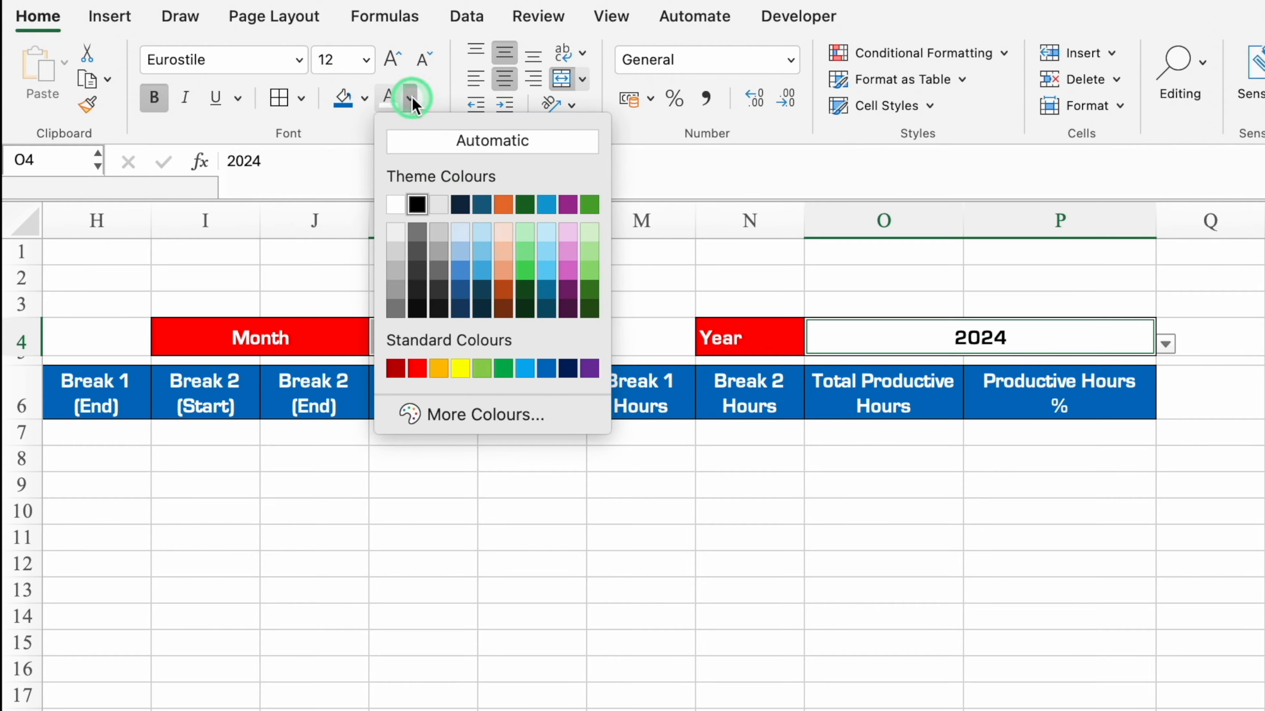
click(537, 365)
- Center the Year label in N4 and increase the font size of the whole of row 4 to 16
click(767, 330)
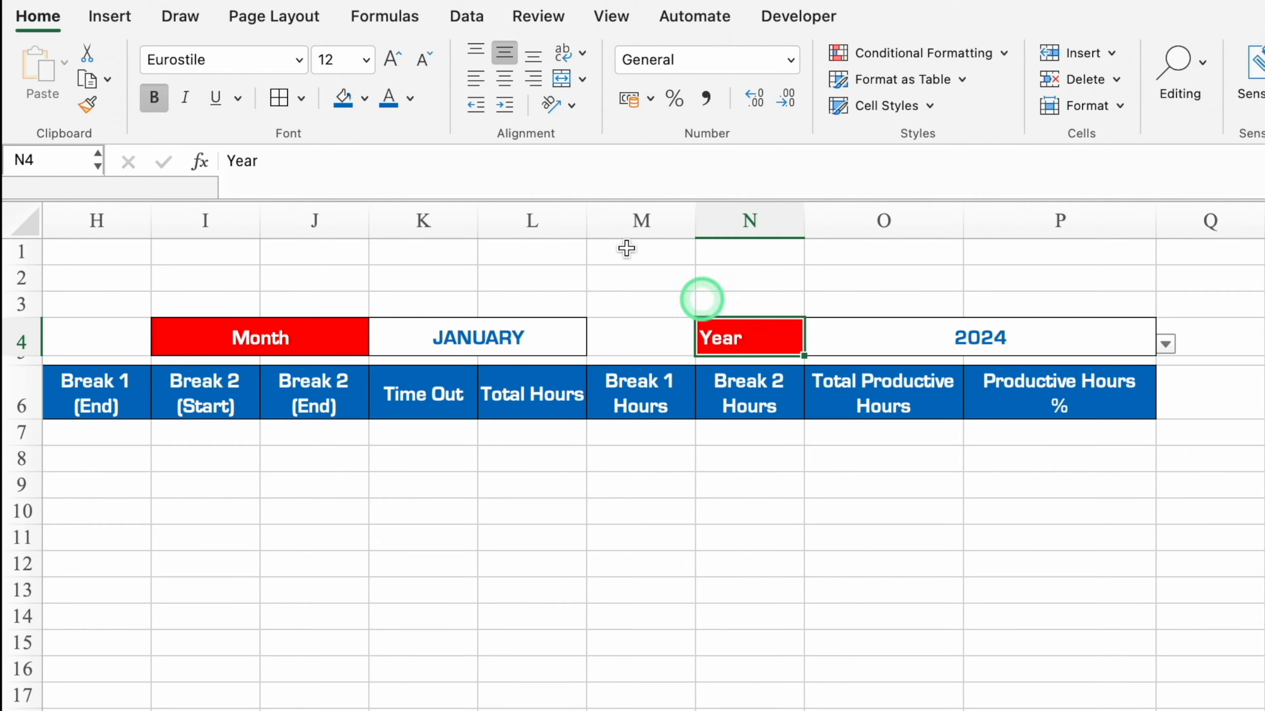
click(504, 78)
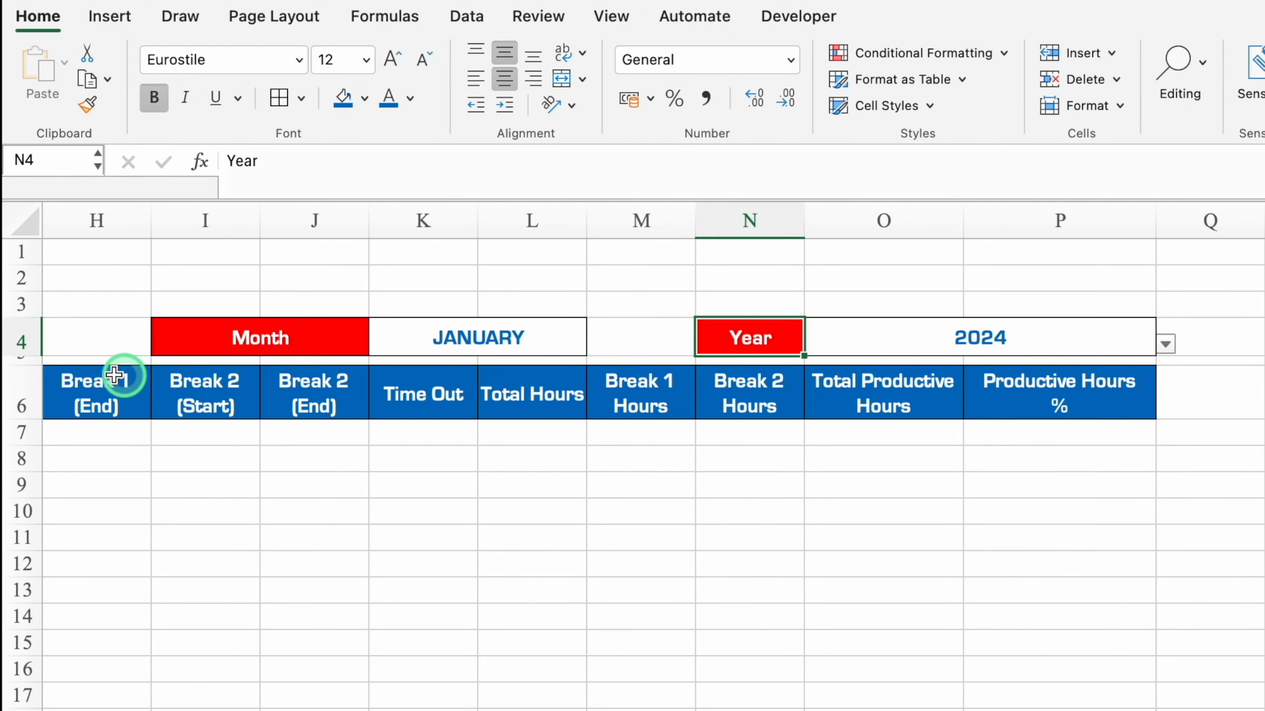
click(22, 338)
click(390, 60)
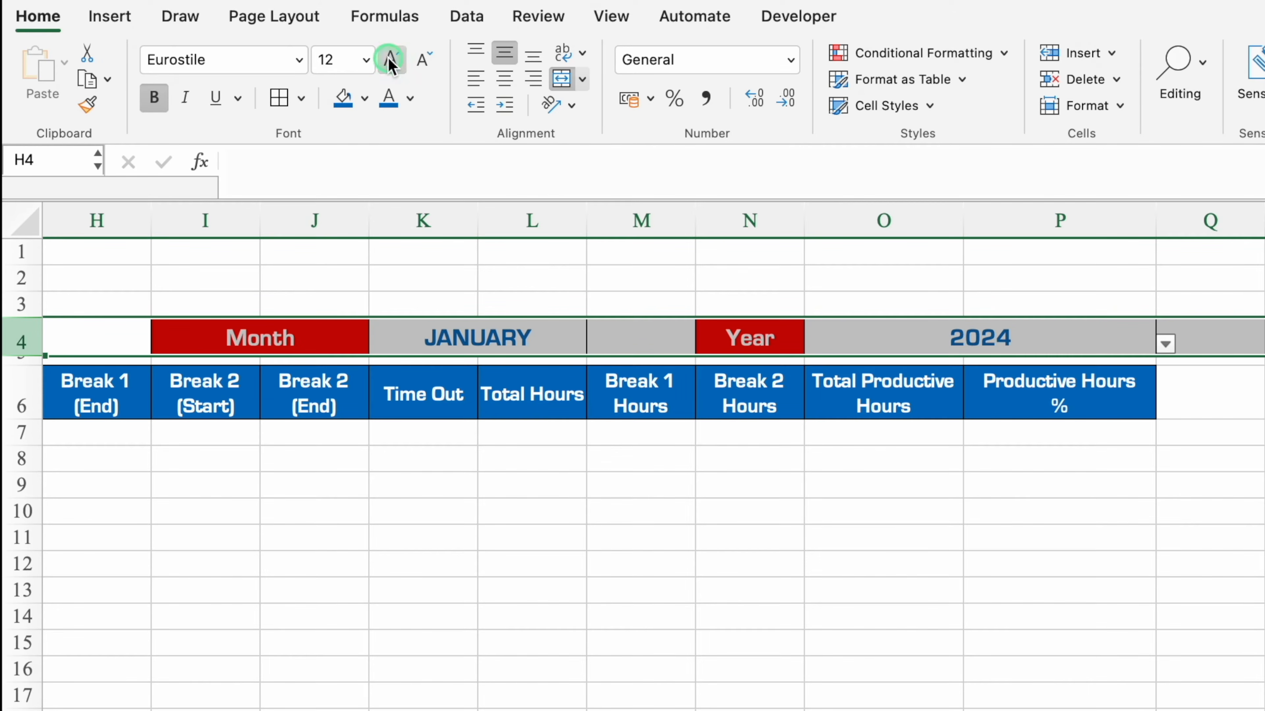
click(390, 60)
scroll(633, 473, left, 7)
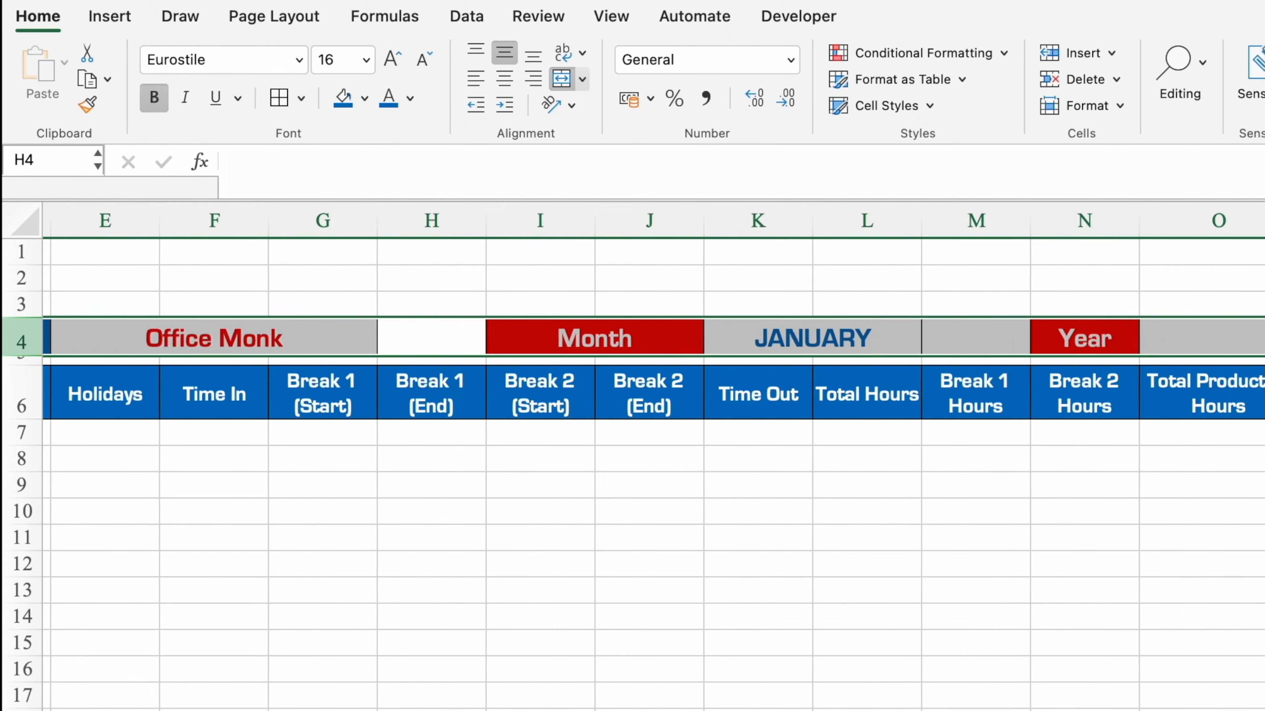
- Make row 2 taller and row 3 a thin spacer, and merge and center cells B2:P2 for the title
click(579, 662)
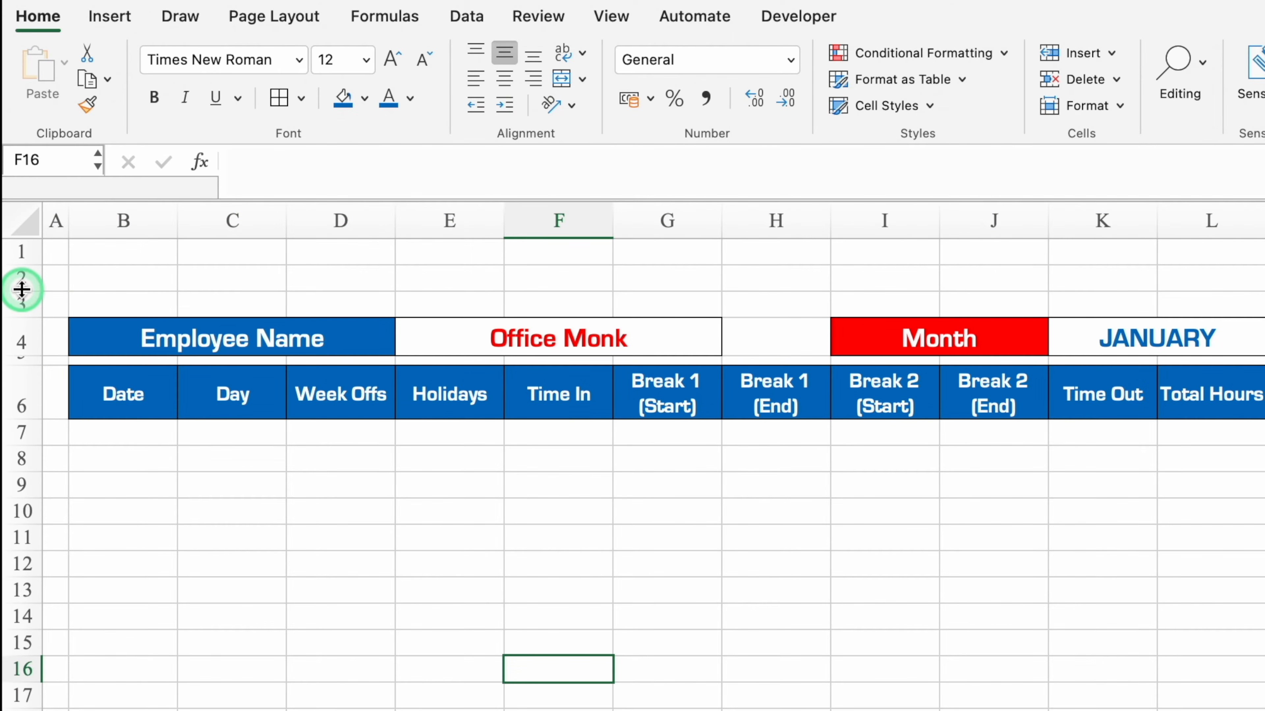
drag(22, 289, 22, 322)
click(107, 292)
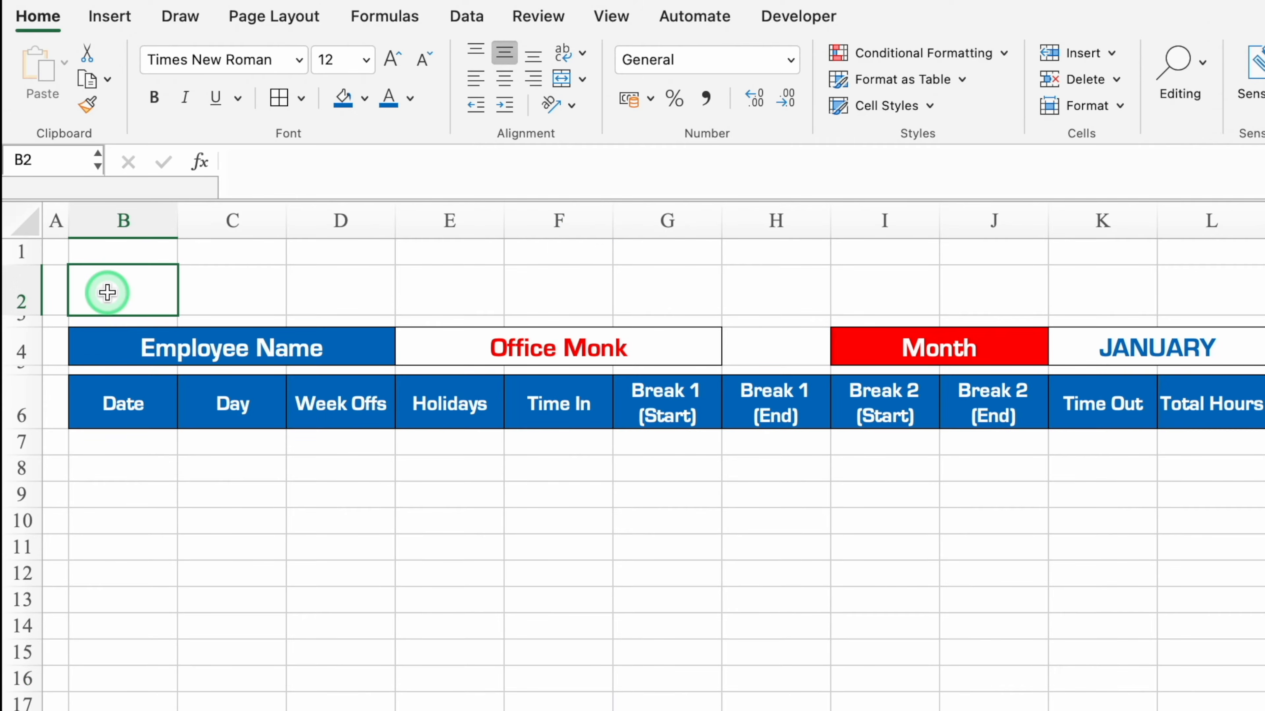
drag(107, 292, 1262, 318)
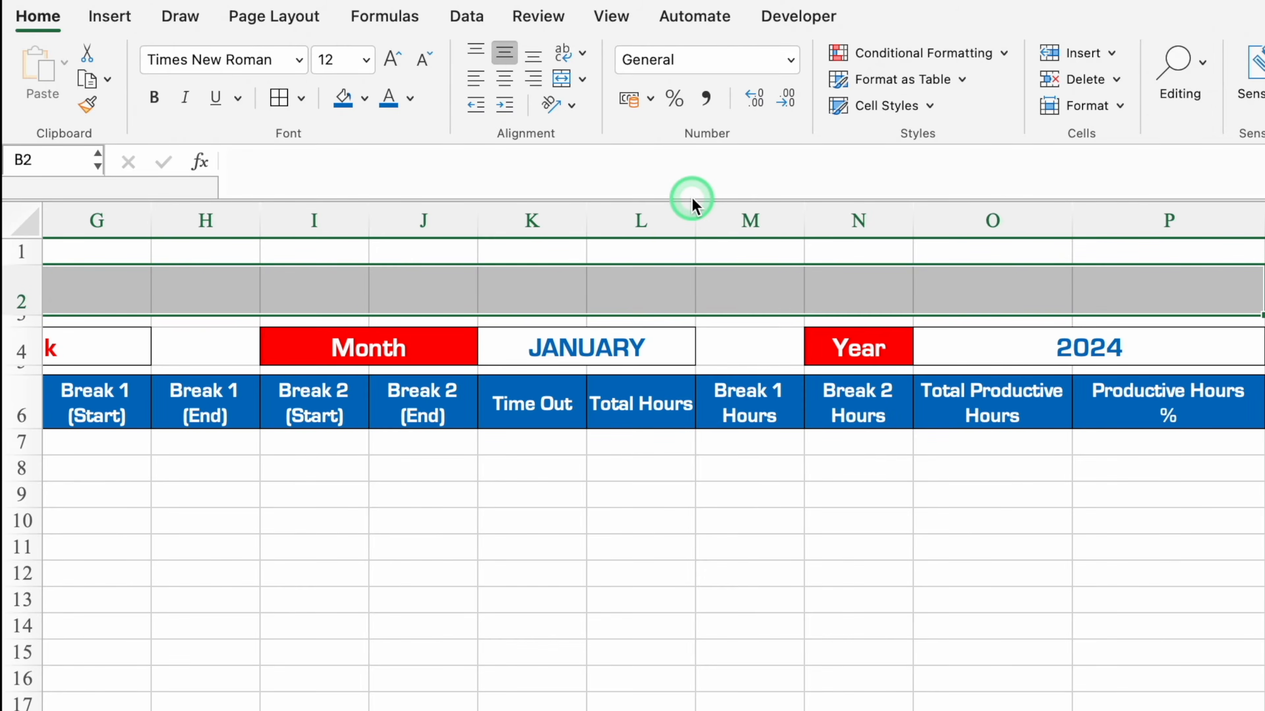
click(561, 79)
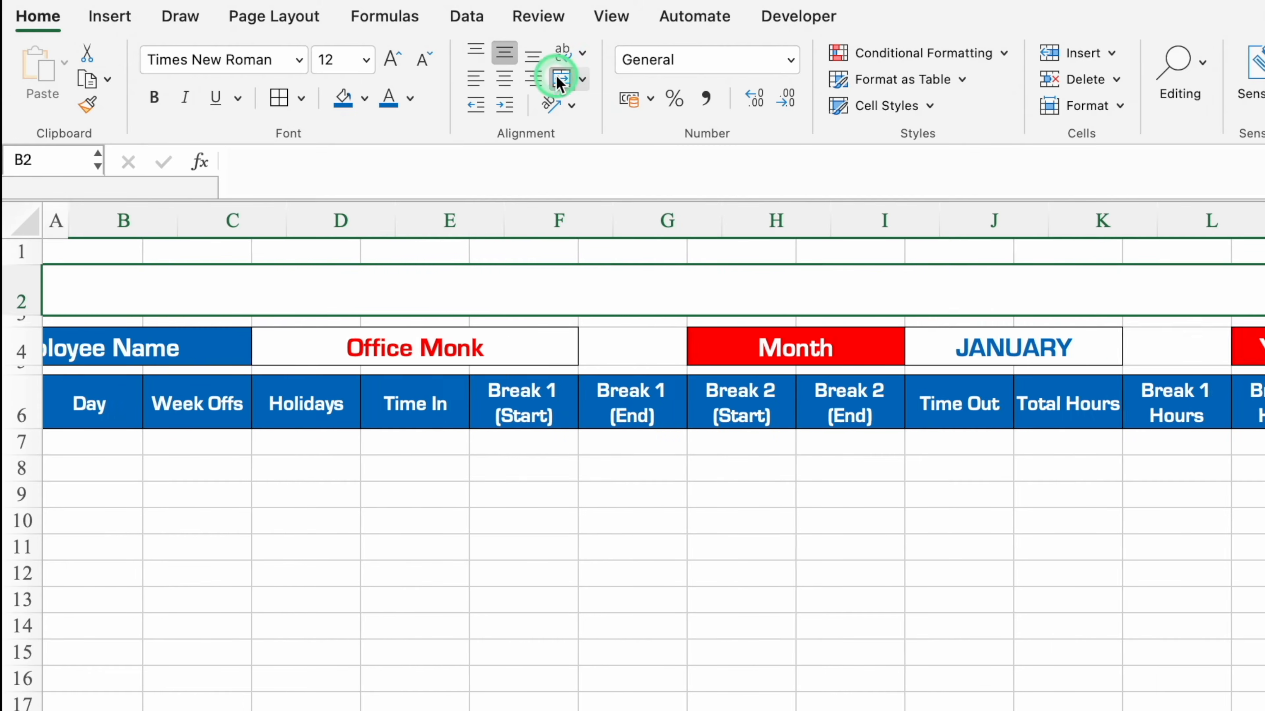
- Format the merged title cell B2 with a blue fill and white, bold Eurostile text at size 20
click(347, 99)
click(409, 97)
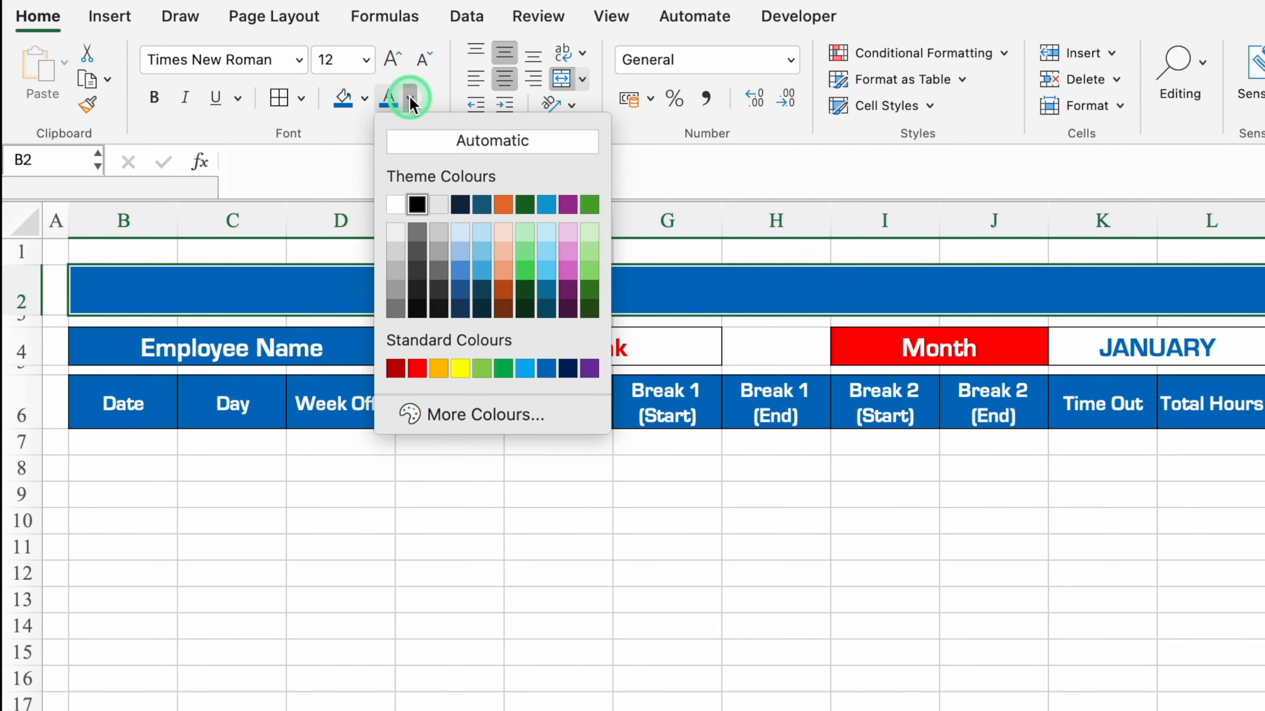
click(400, 207)
click(368, 59)
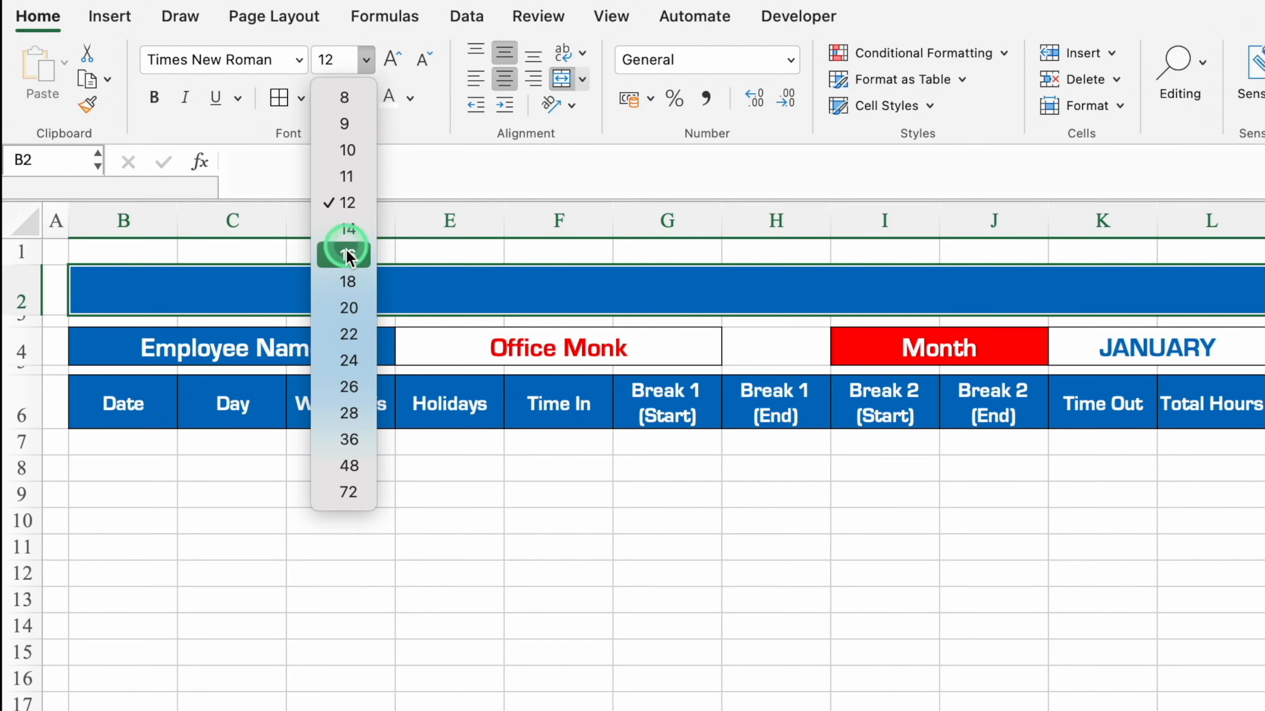
click(348, 308)
click(298, 60)
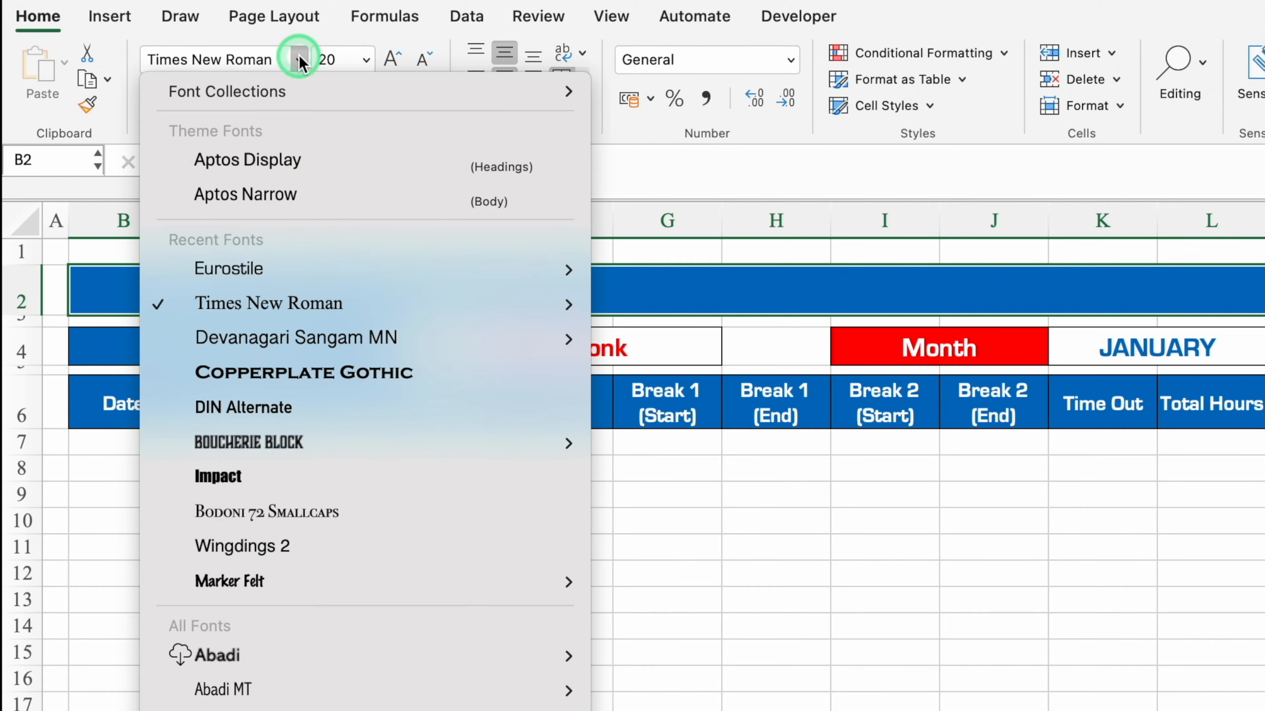
click(249, 215)
click(154, 98)
- Enter the title Employee Productivity Tracker in B2 at font size 24, and make row 2 slightly taller
click(732, 282)
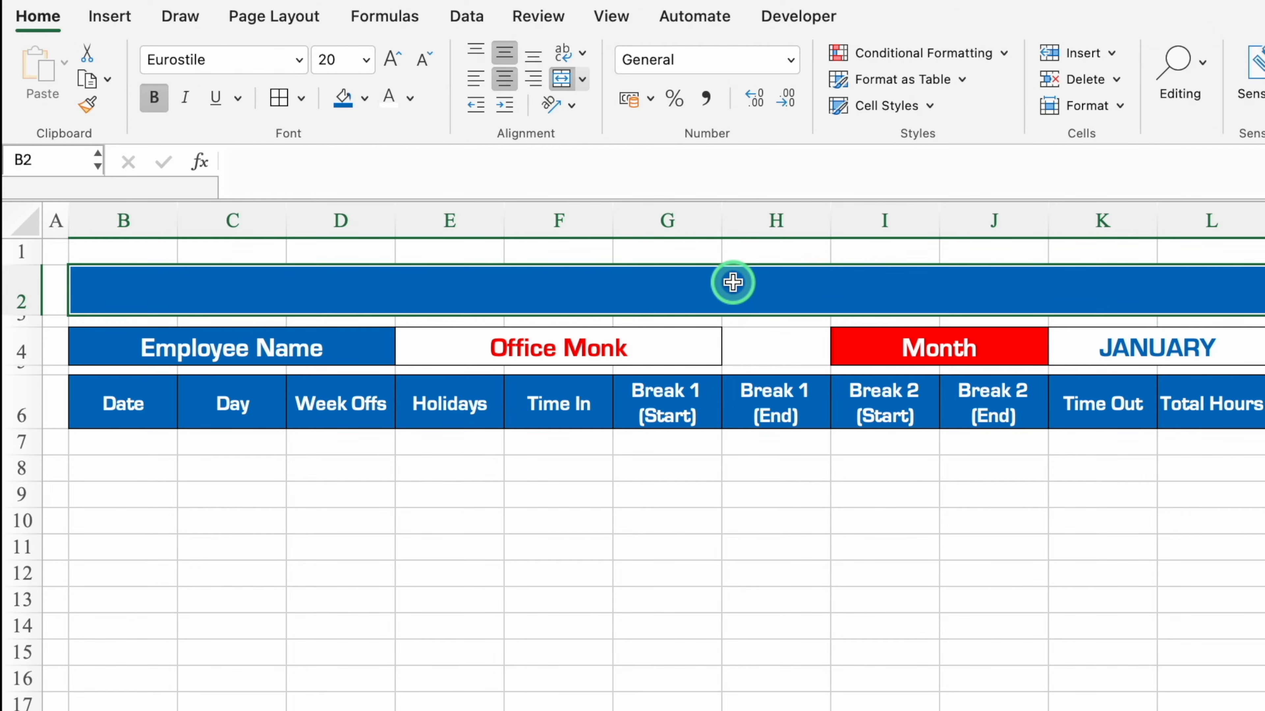
text(Employee Productivity Tracker)
key(Return)
click(754, 276)
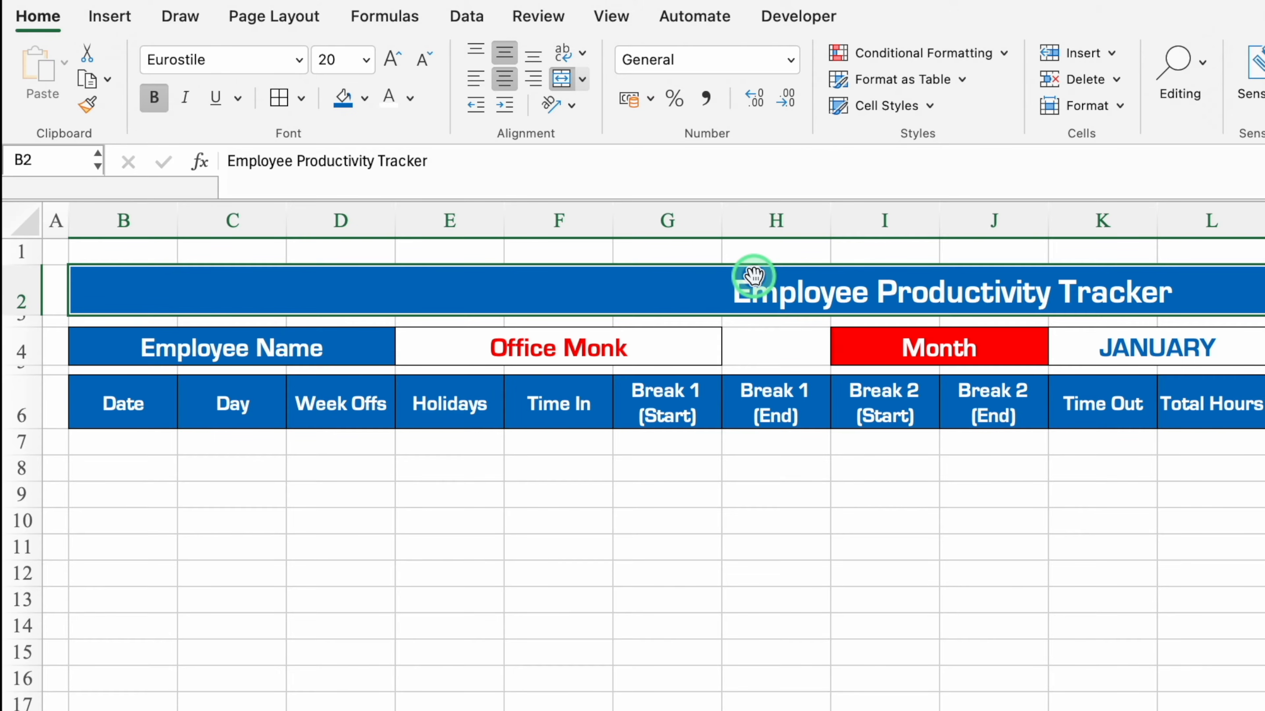
click(391, 58)
drag(29, 314, 29, 319)
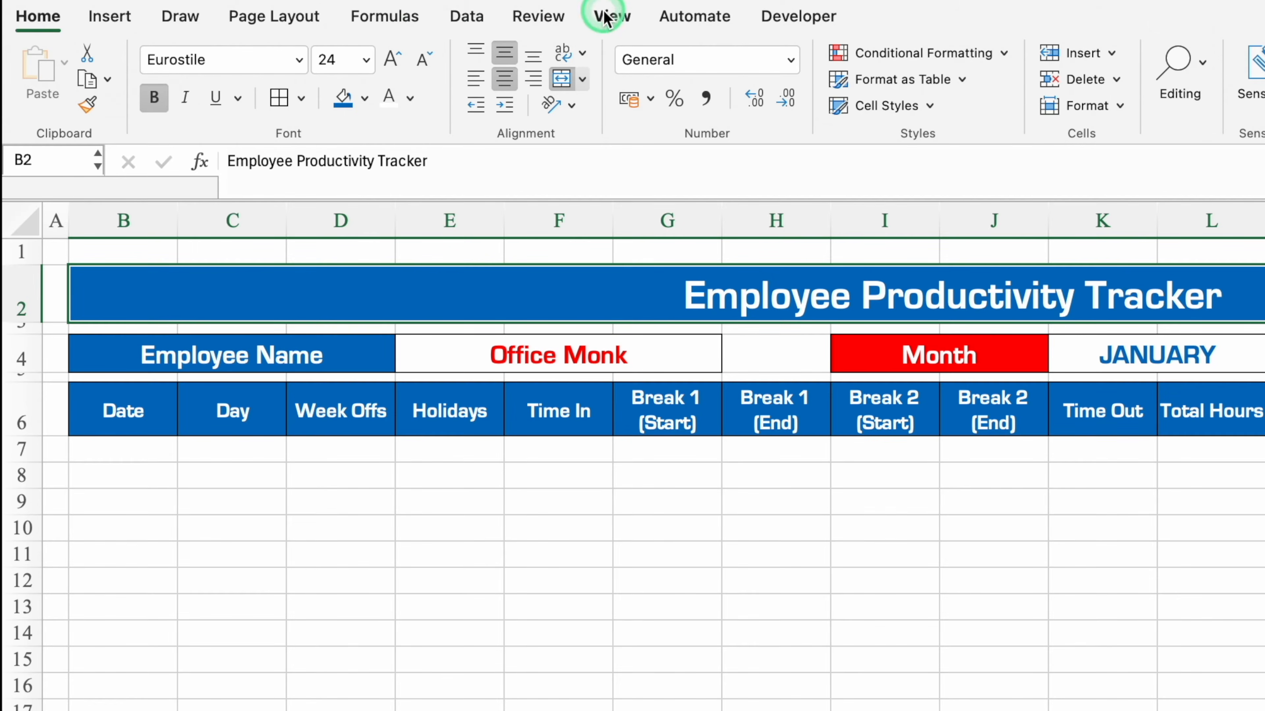
- Hide the gridlines on the Entry Sheet
click(613, 16)
click(628, 71)
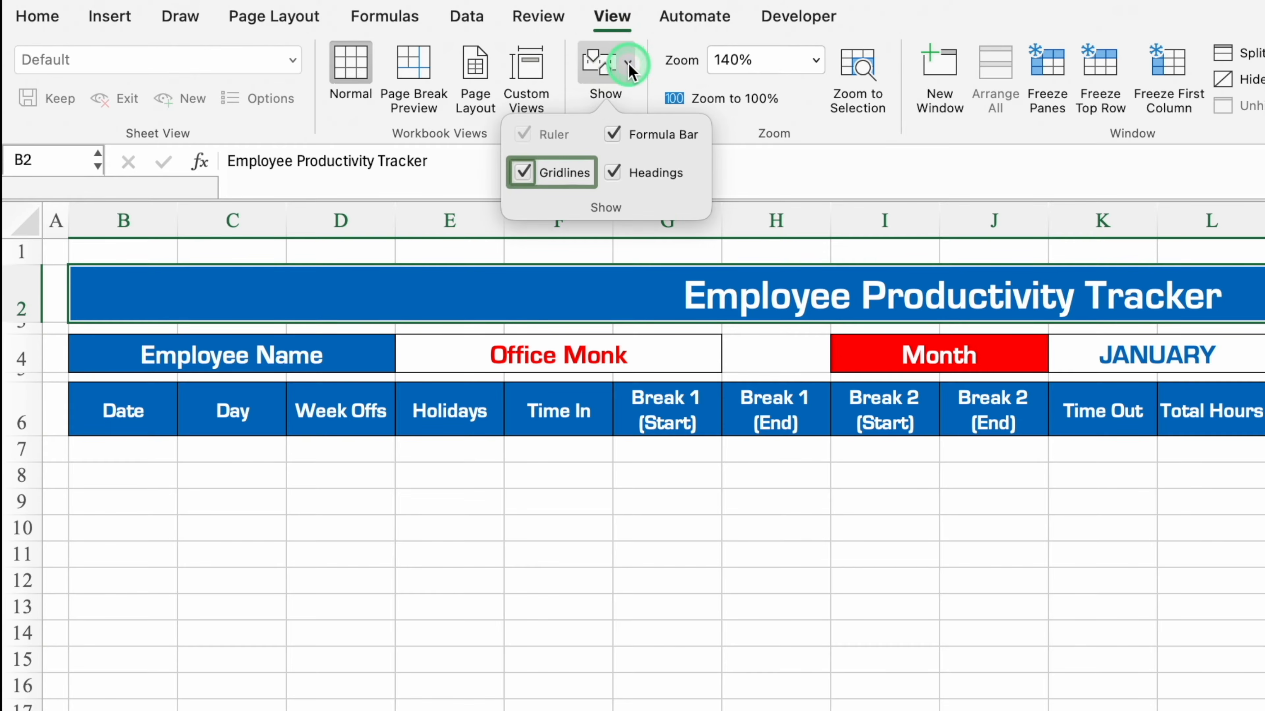
click(520, 169)
click(512, 293)
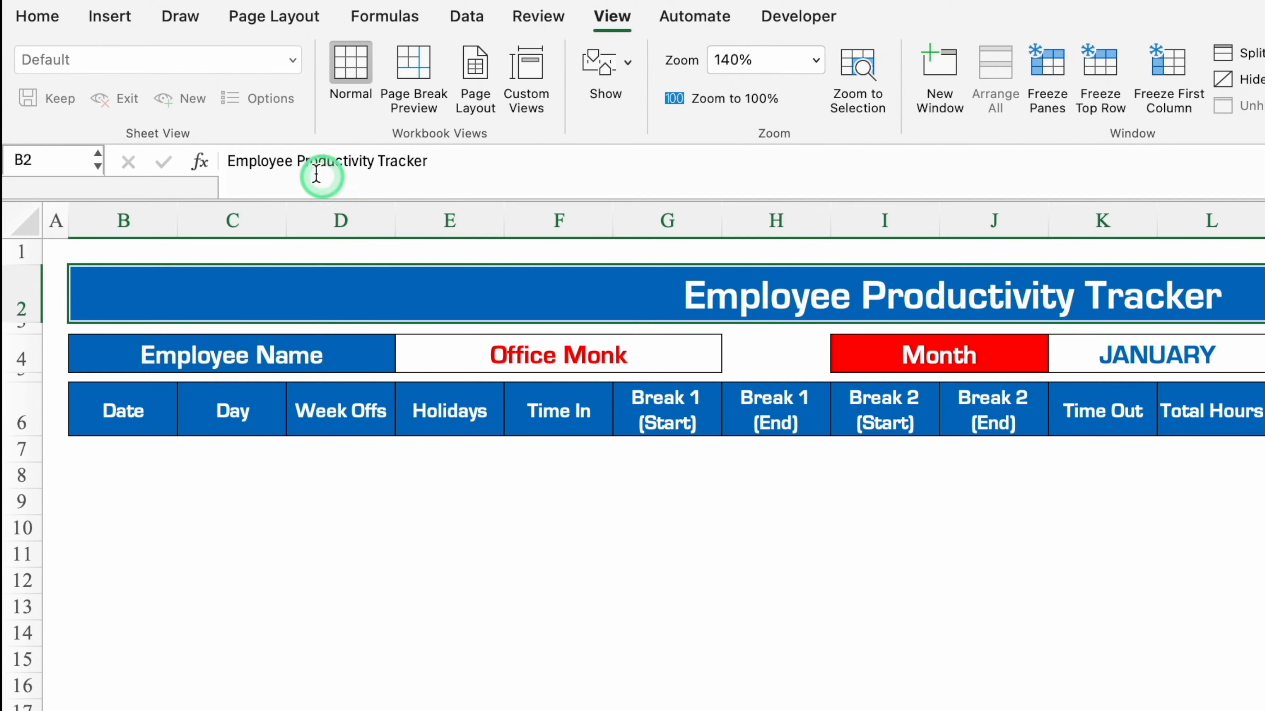
- Enter the formula =DATEVALUE("1"&K4&O4) in B7 to build the first date from the selected month and year
click(38, 15)
click(450, 528)
click(124, 449)
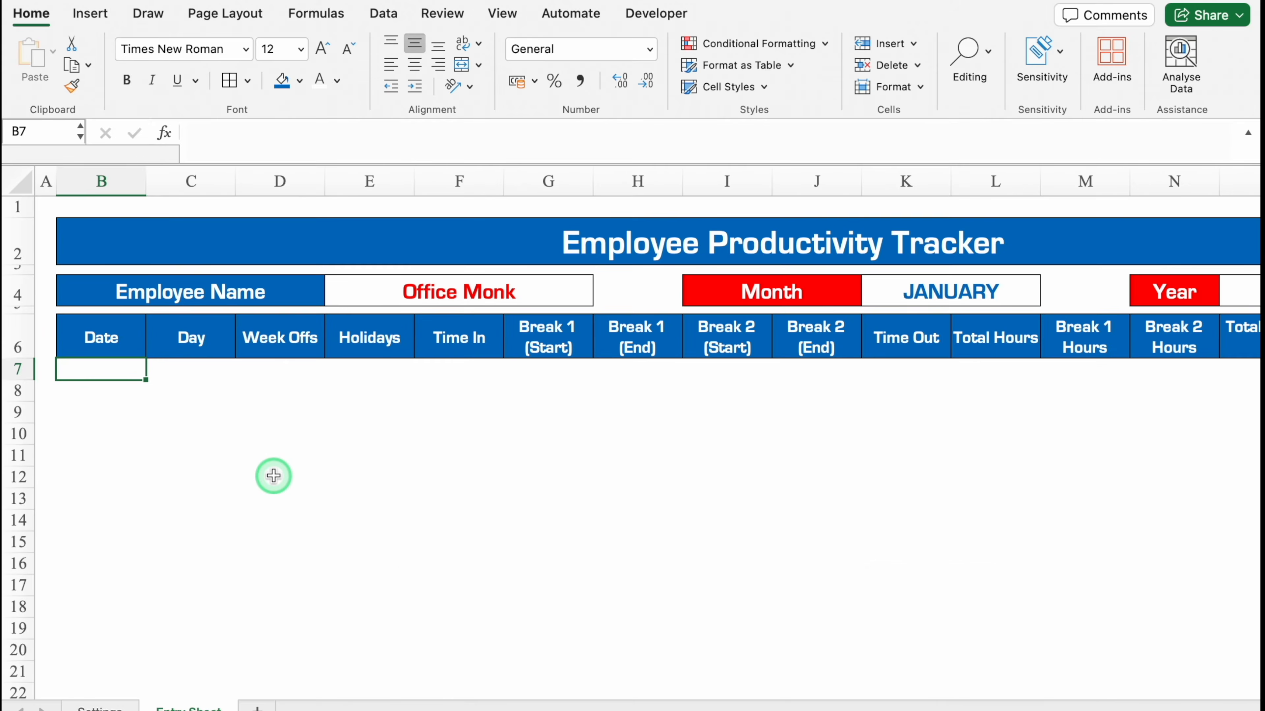
text(=)
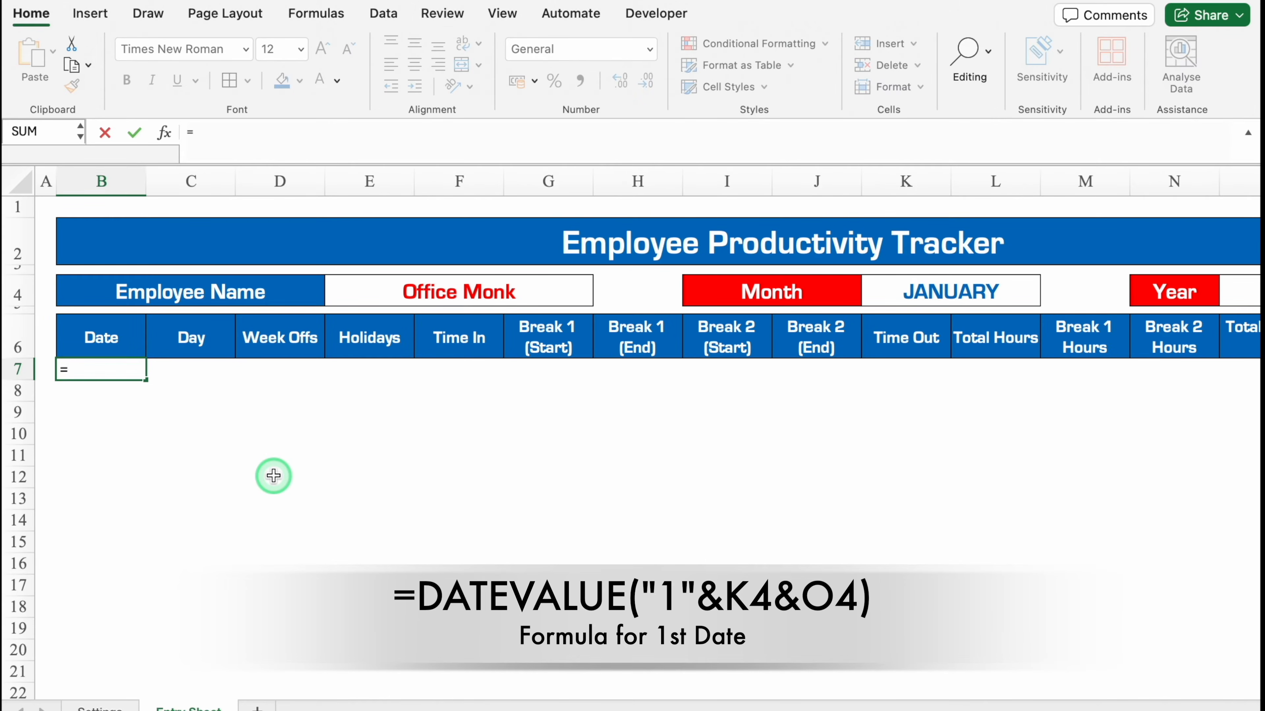
text(date)
double_click(135, 431)
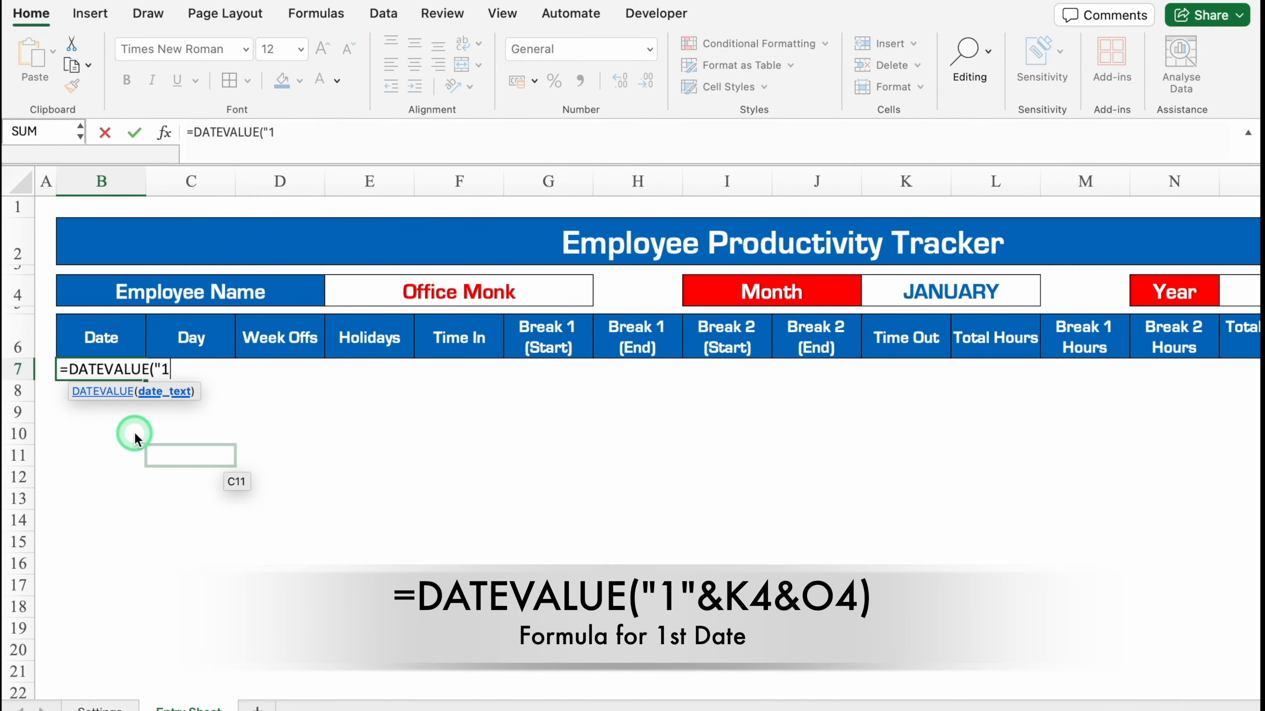
text("1"&)
click(933, 290)
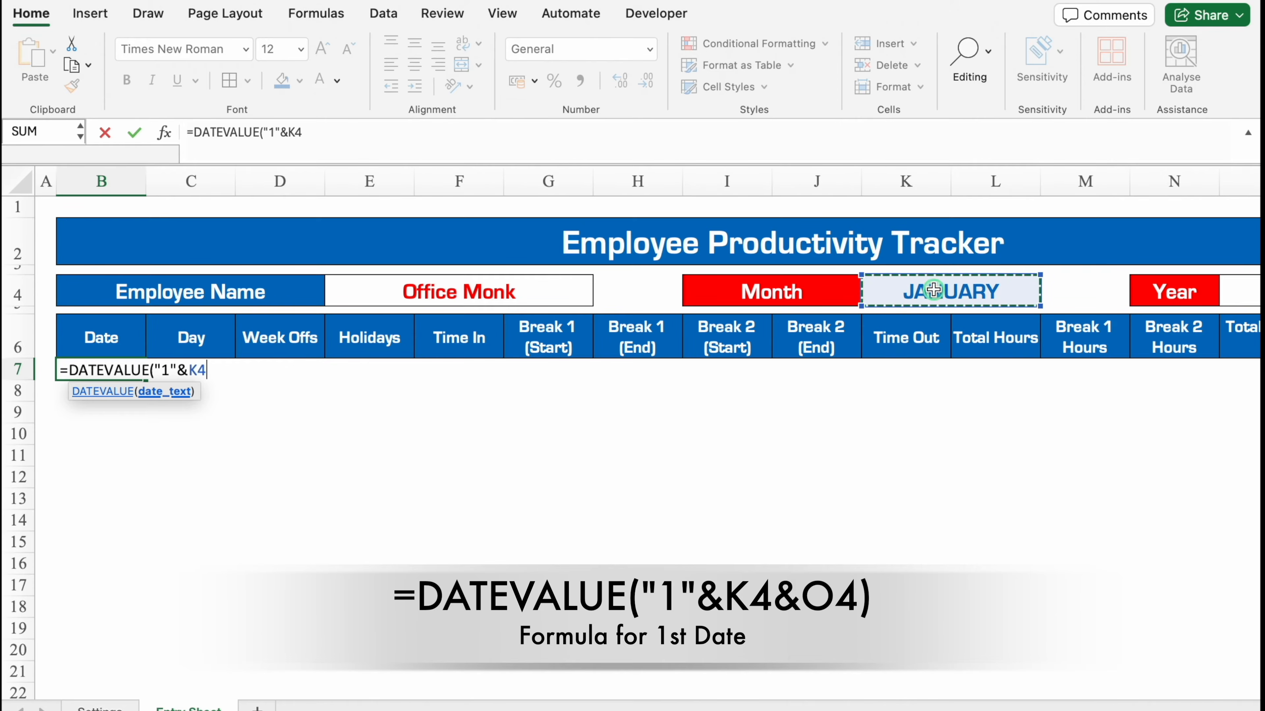
text(&)
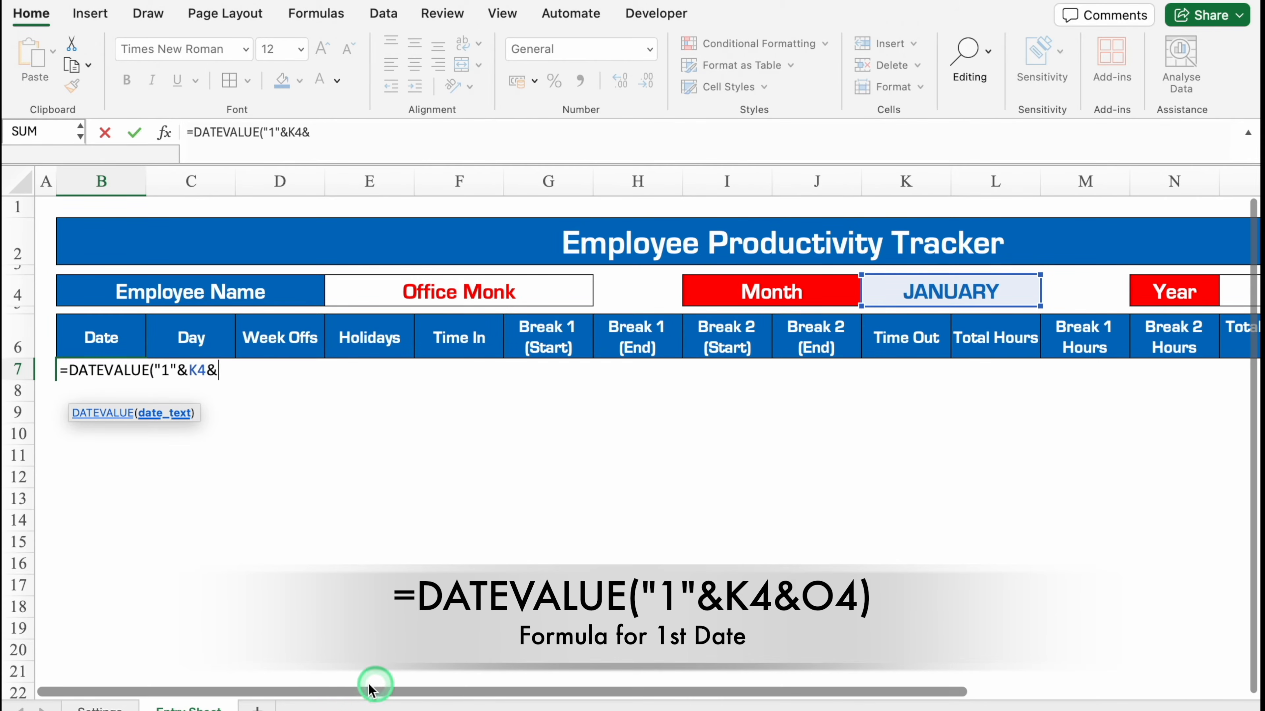
drag(345, 688, 558, 693)
click(1042, 288)
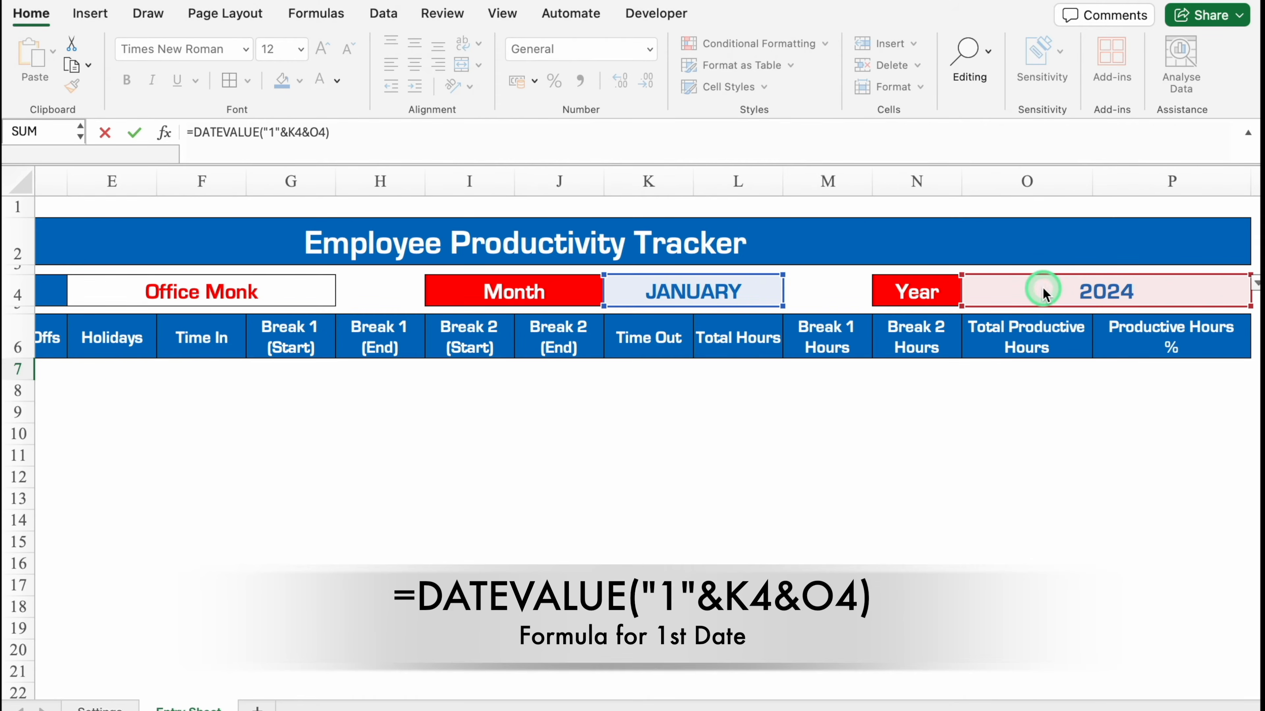
text())
key(Return)
drag(333, 687, 309, 687)
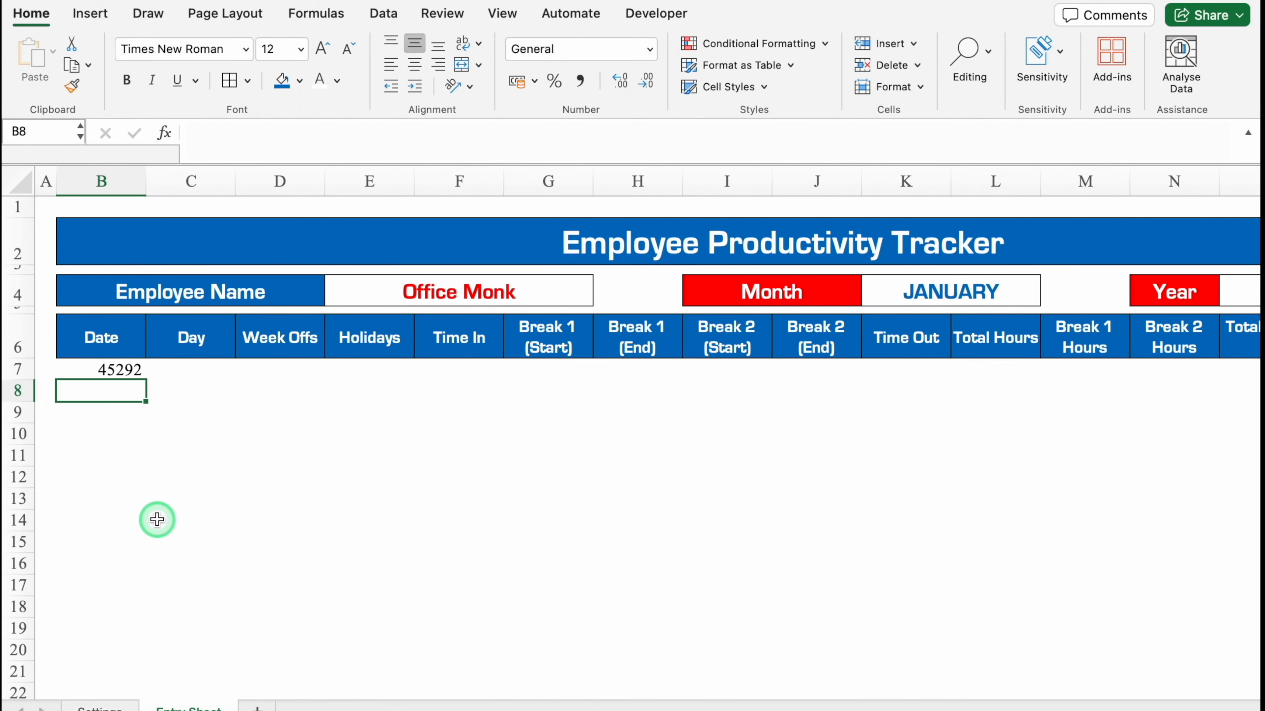
- Left-align B7 with the 14-Mar-12 date format, and fill it down to B8, clearing only B8's contents
click(107, 370)
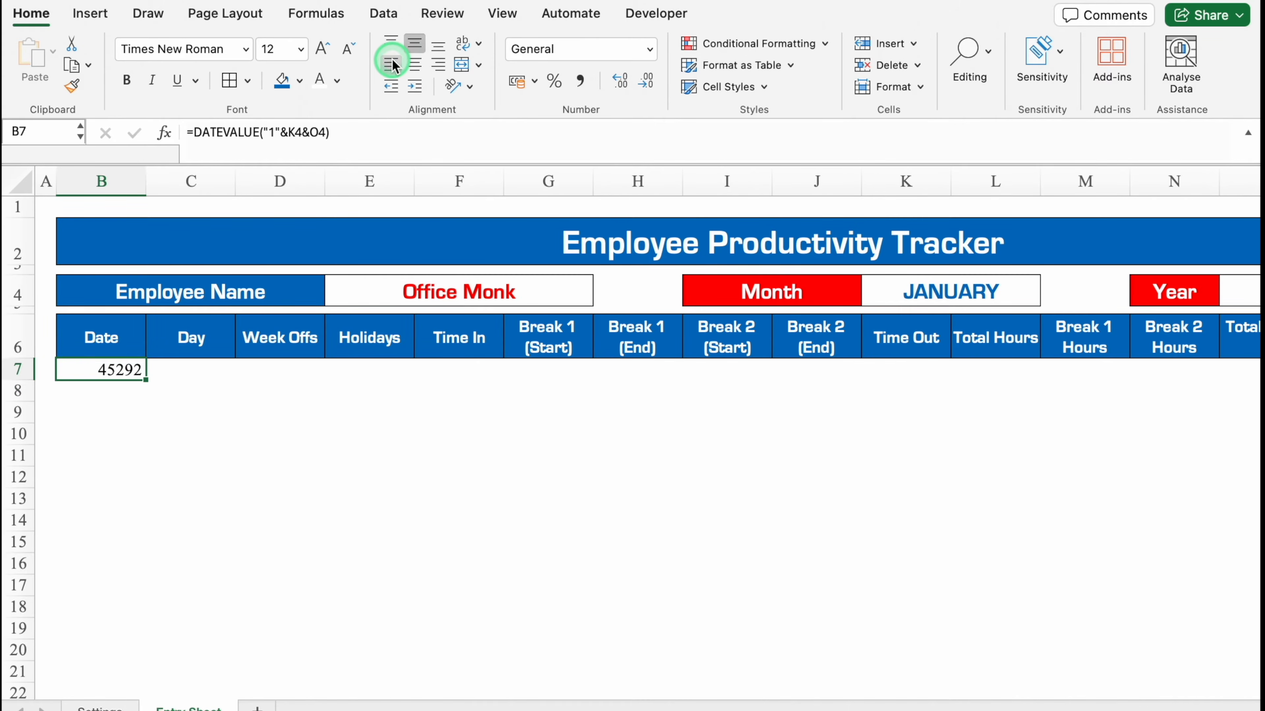
key(ctrl+1)
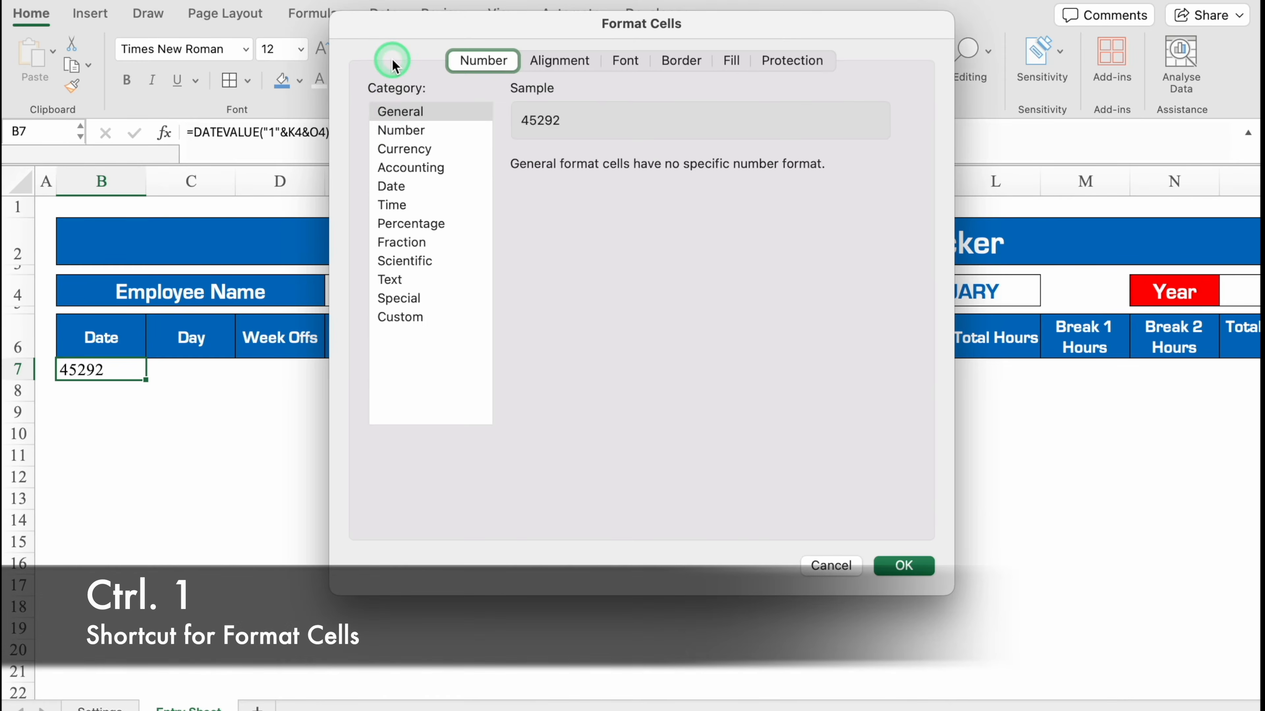
click(396, 187)
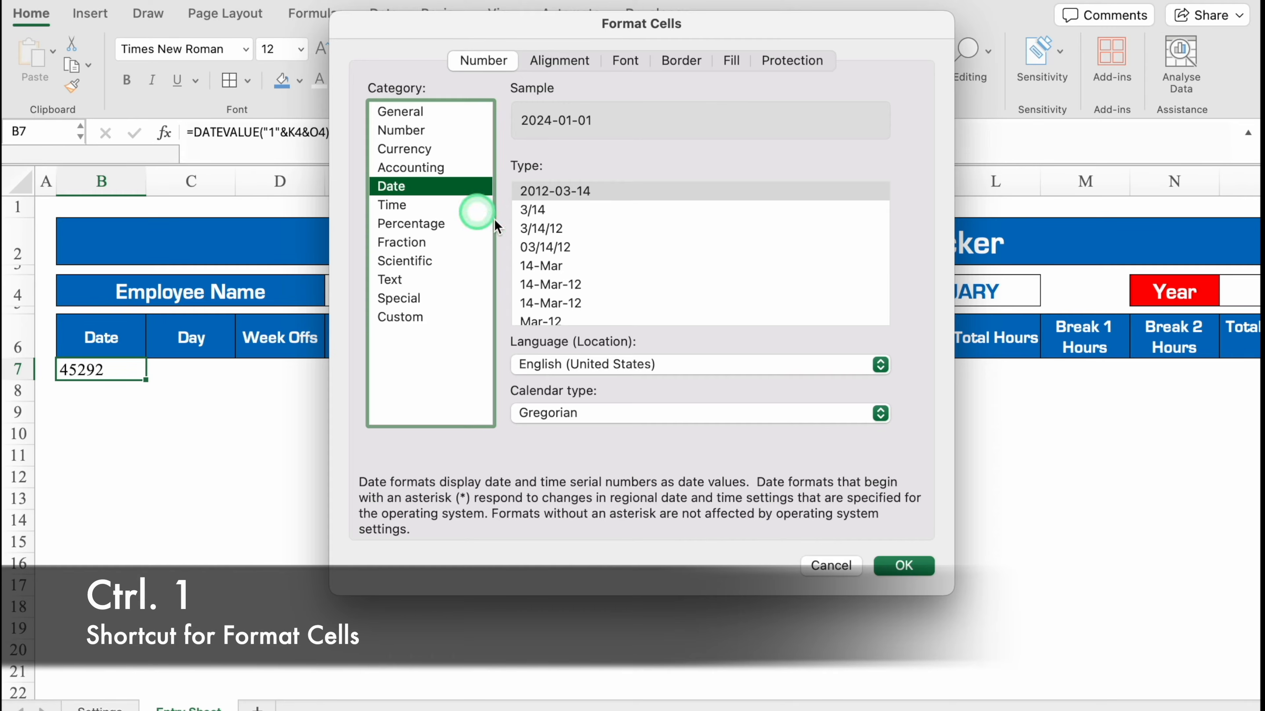
click(556, 284)
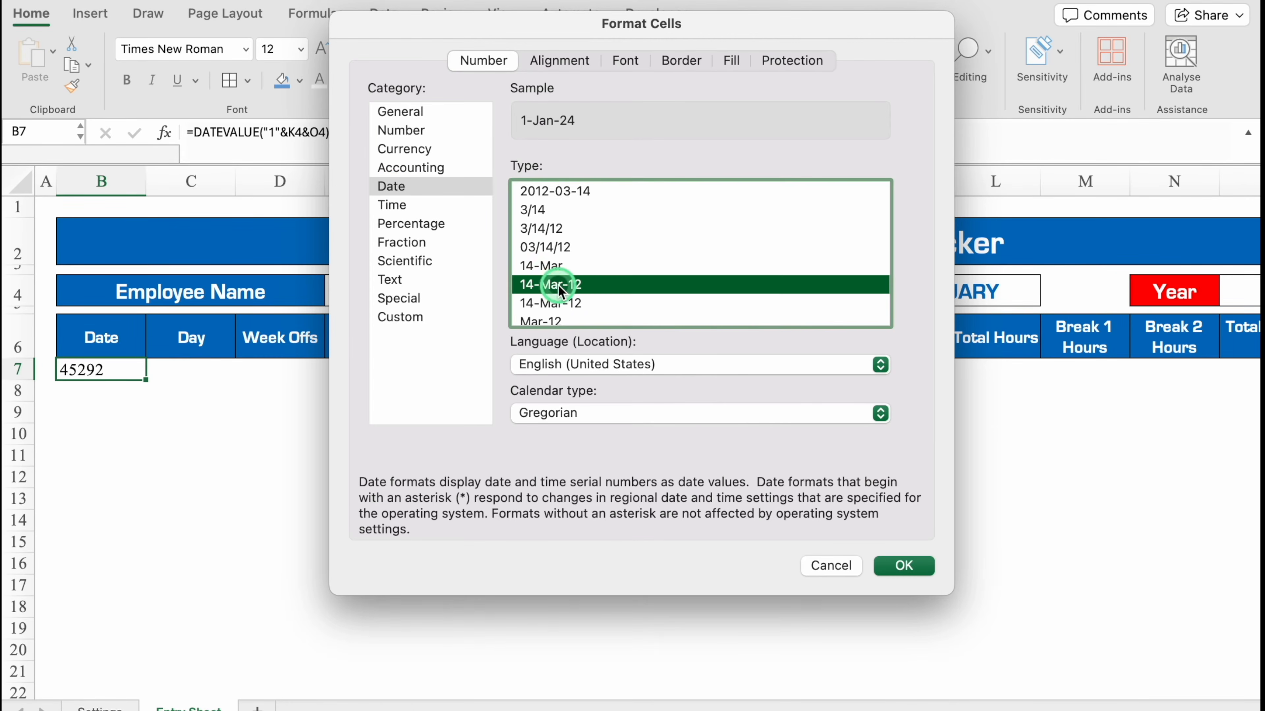
click(911, 565)
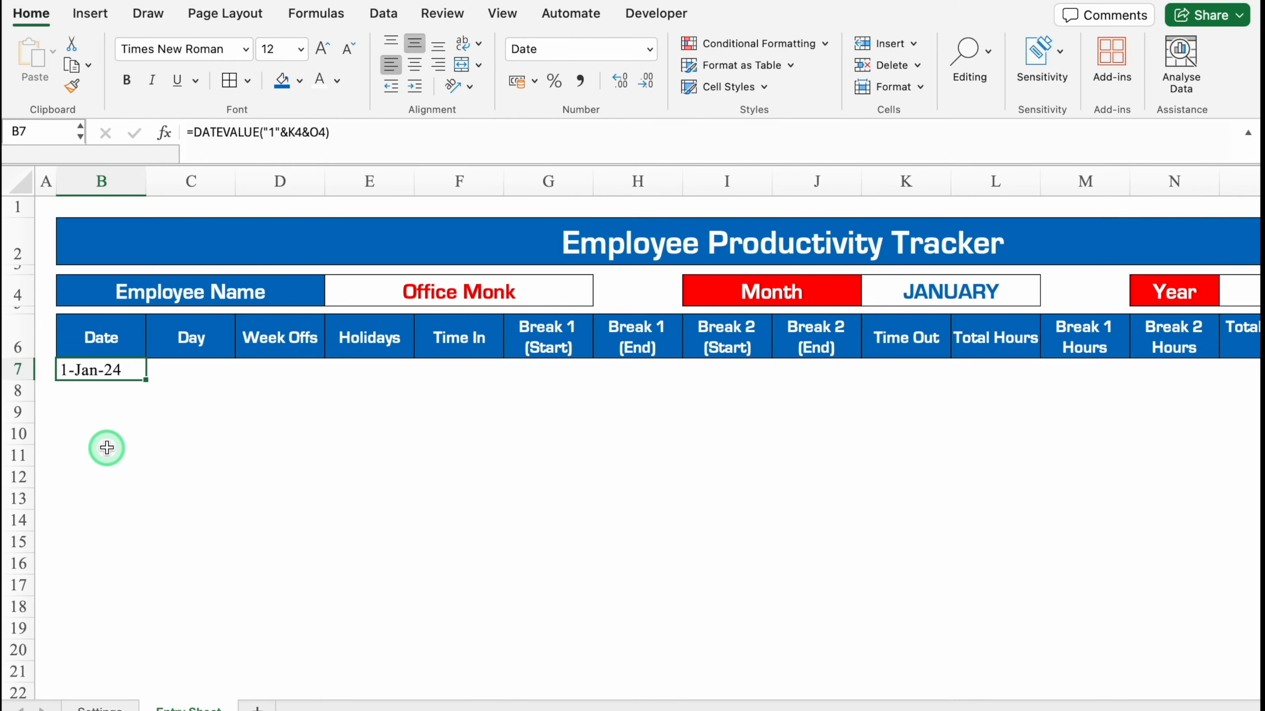
drag(145, 380, 144, 400)
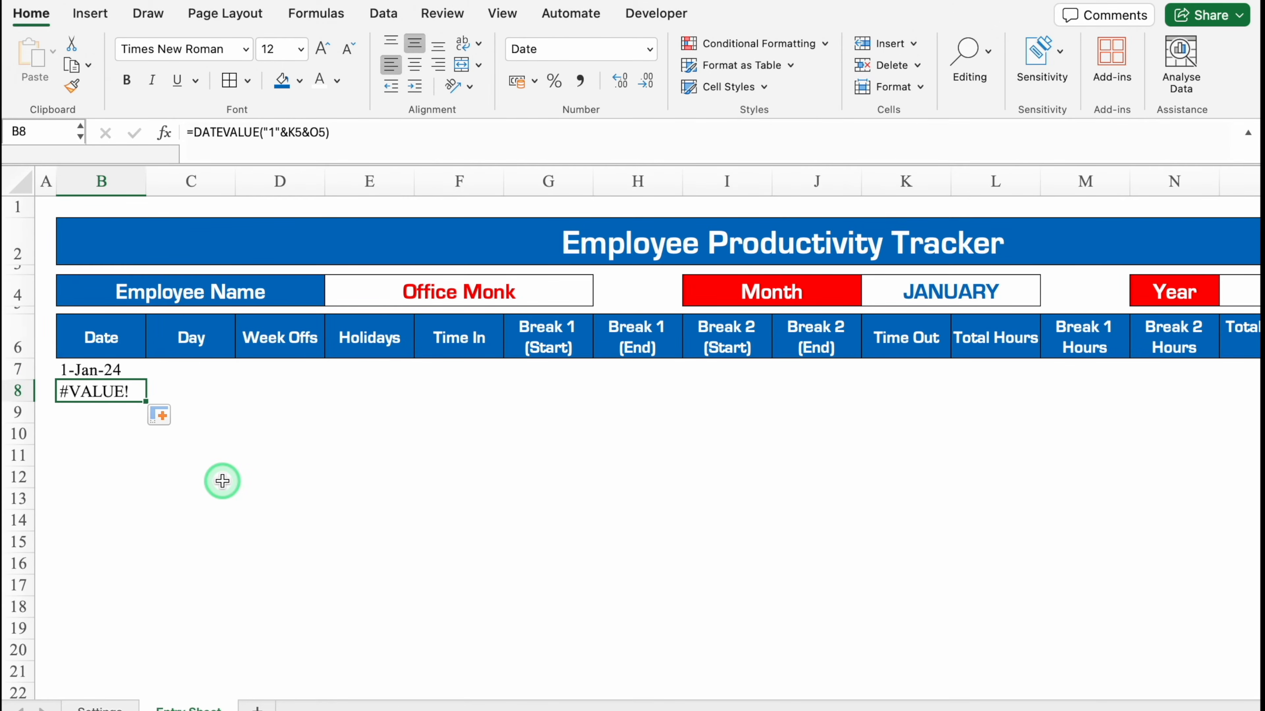
key(Delete)
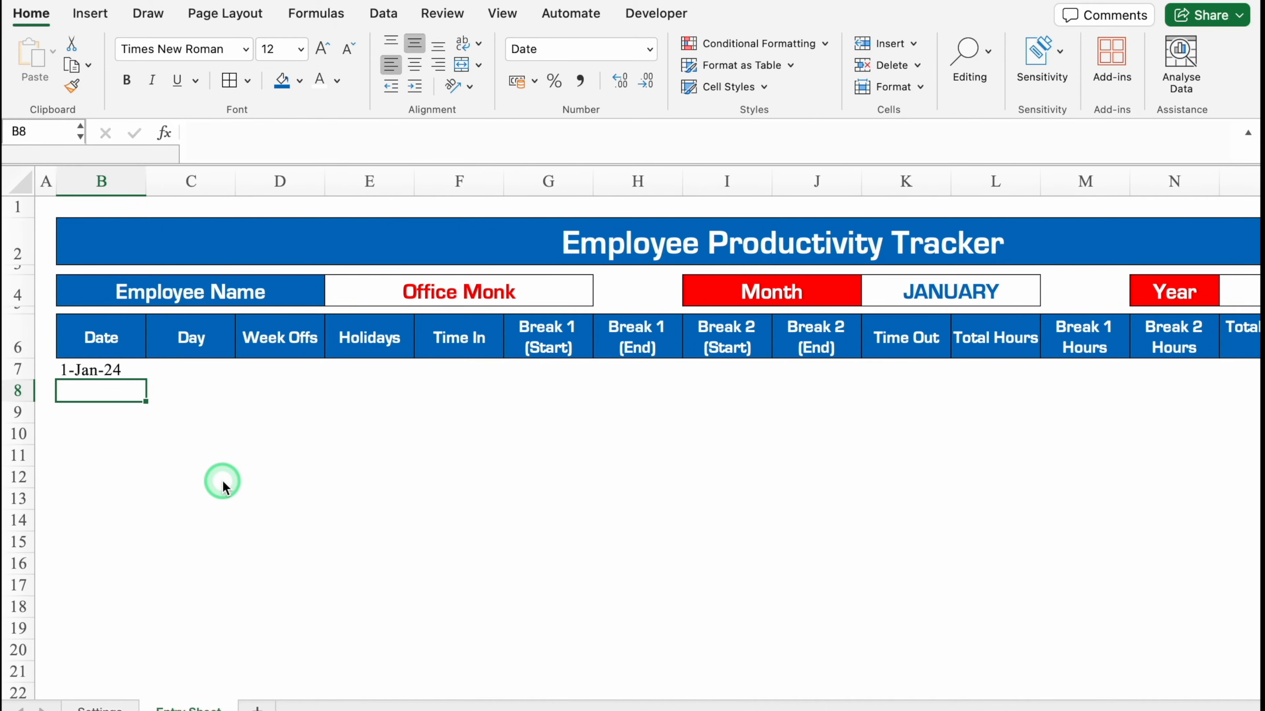
- Enter the formula =IF($B7<EOMONTH($B$7,0),B7+1,"") in B8 for the second date
text(=)
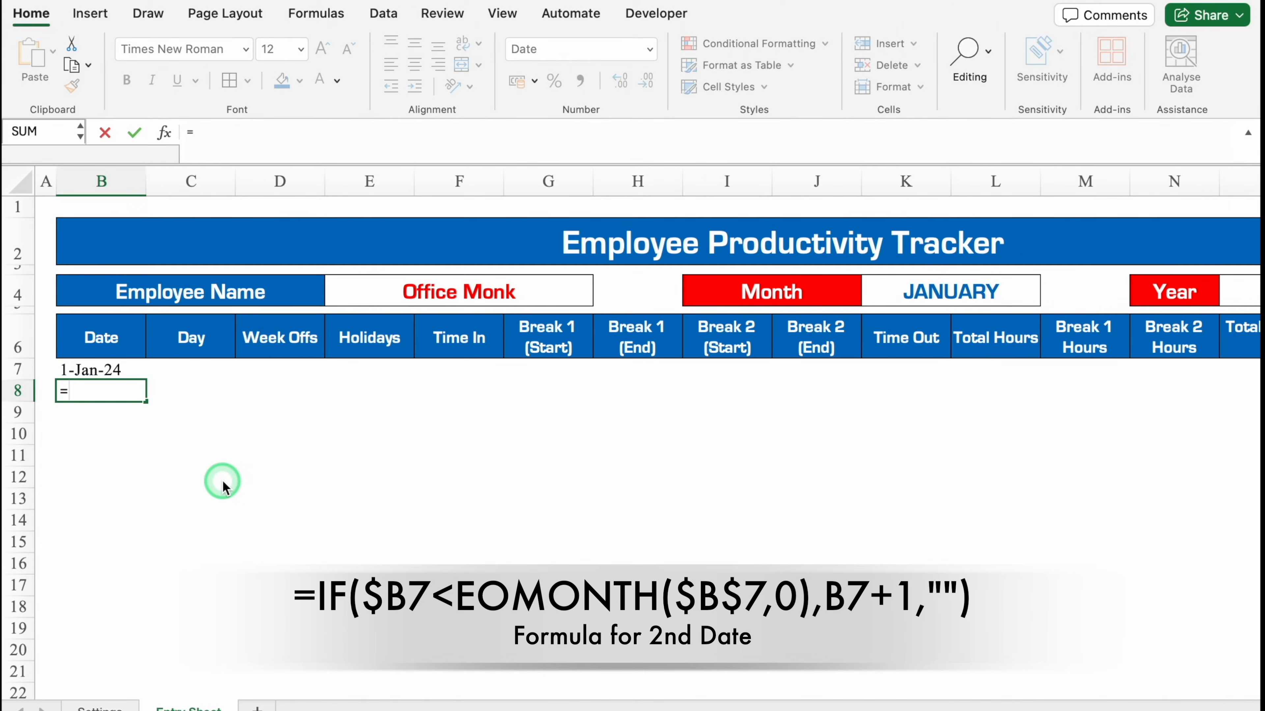
text(if)
double_click(165, 436)
click(127, 371)
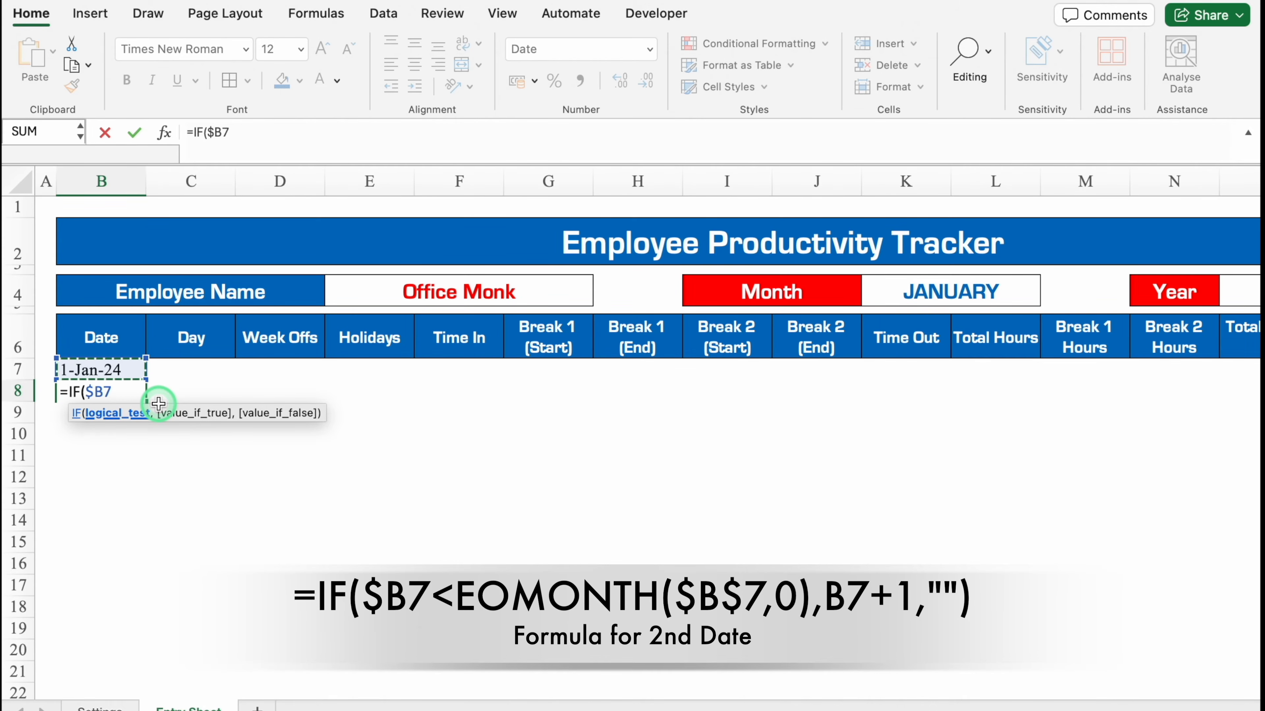
text(<EOMONTH)
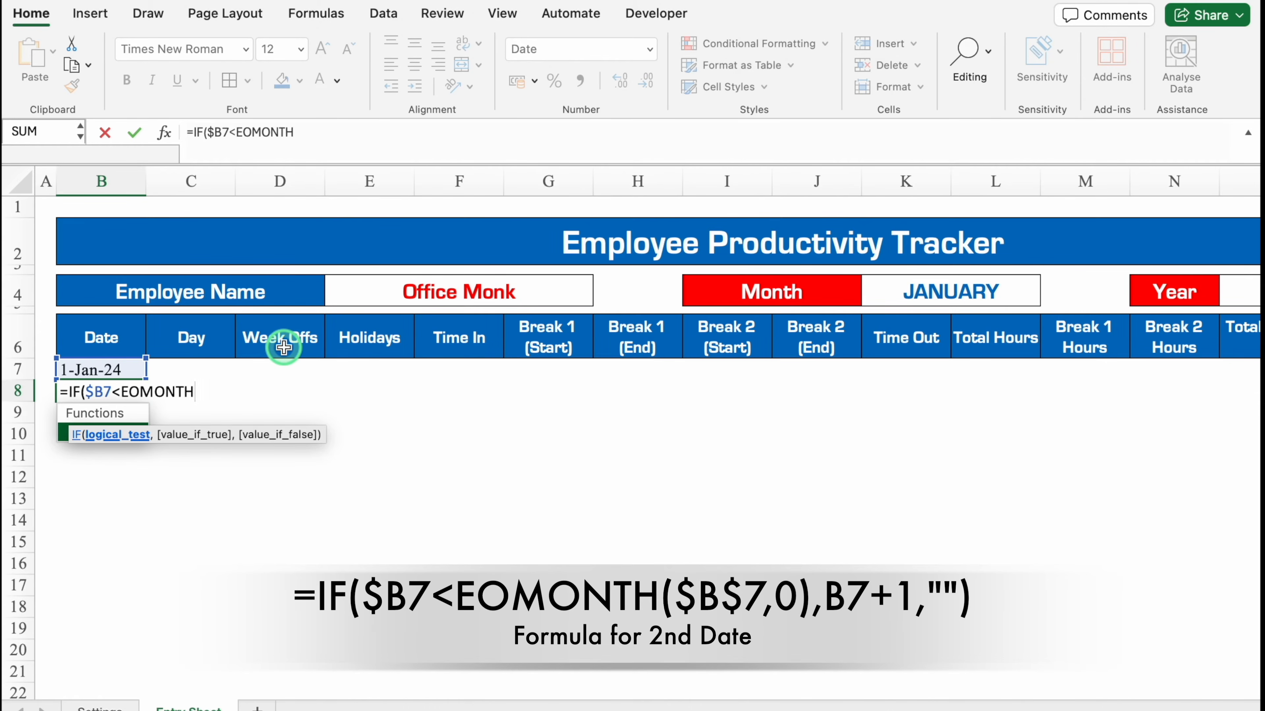
text(()
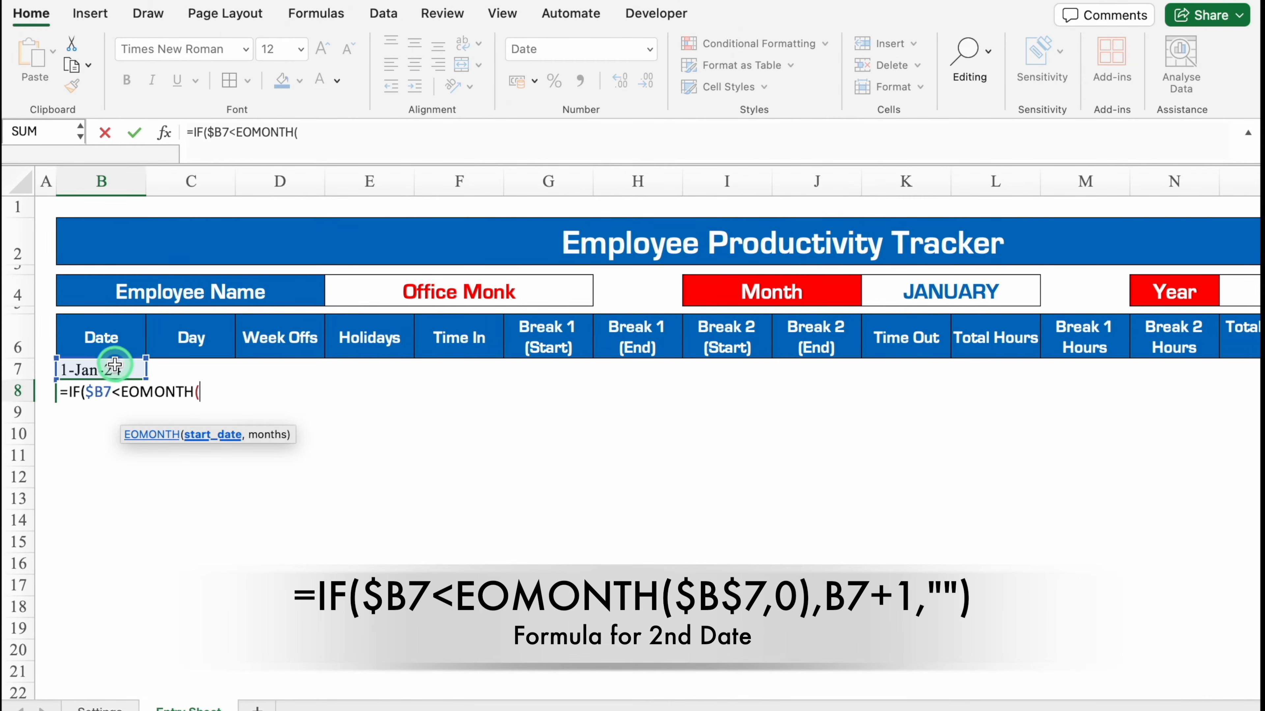
click(116, 368)
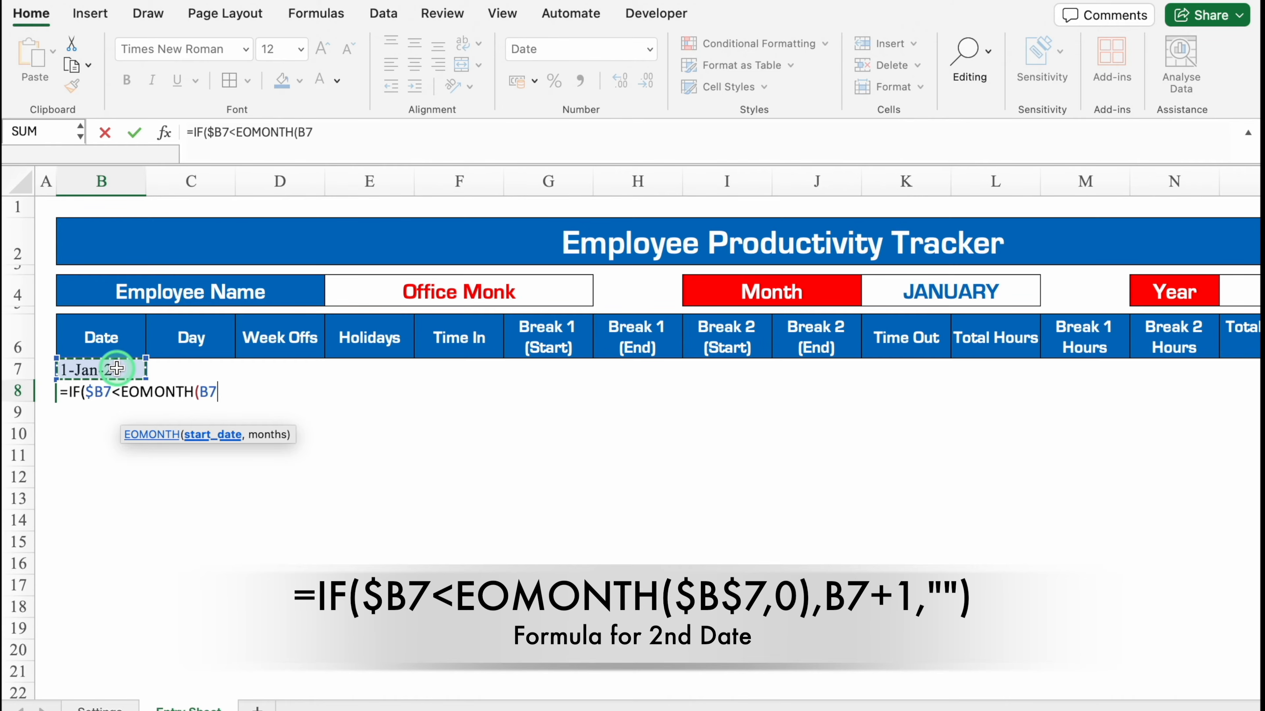
key(F4)
text(,)
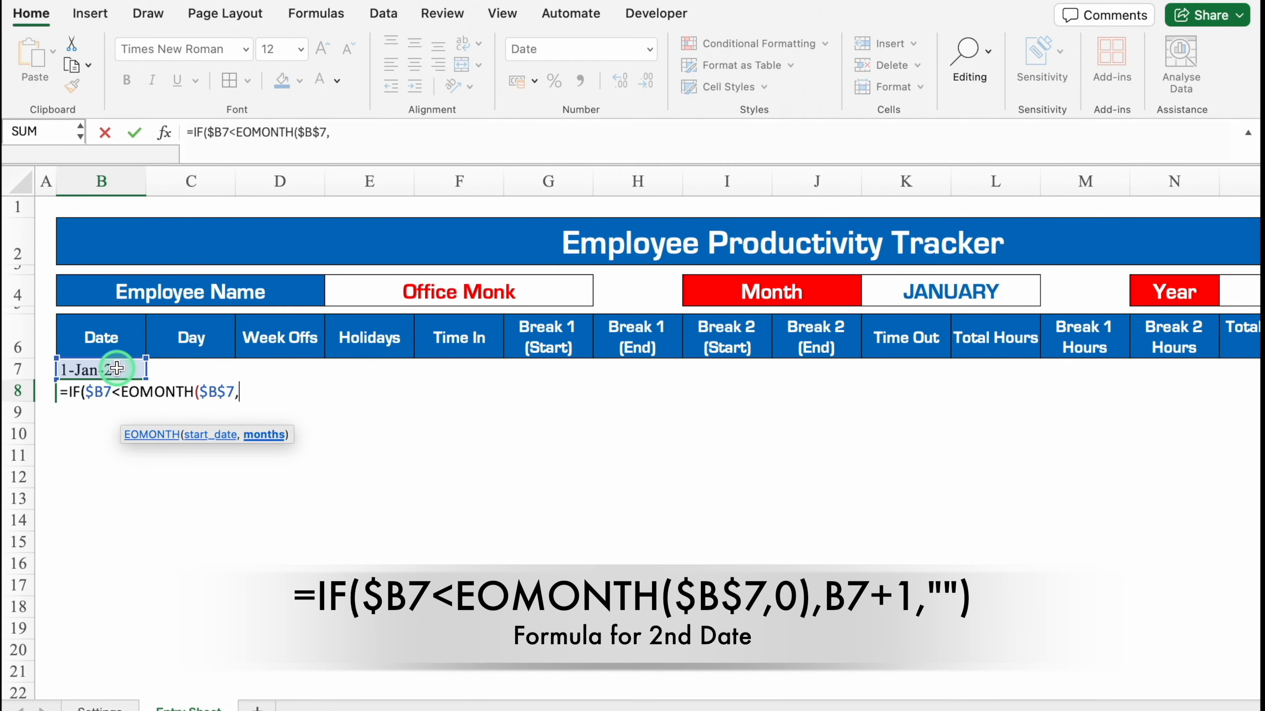
text(0),)
click(118, 368)
text(+1)
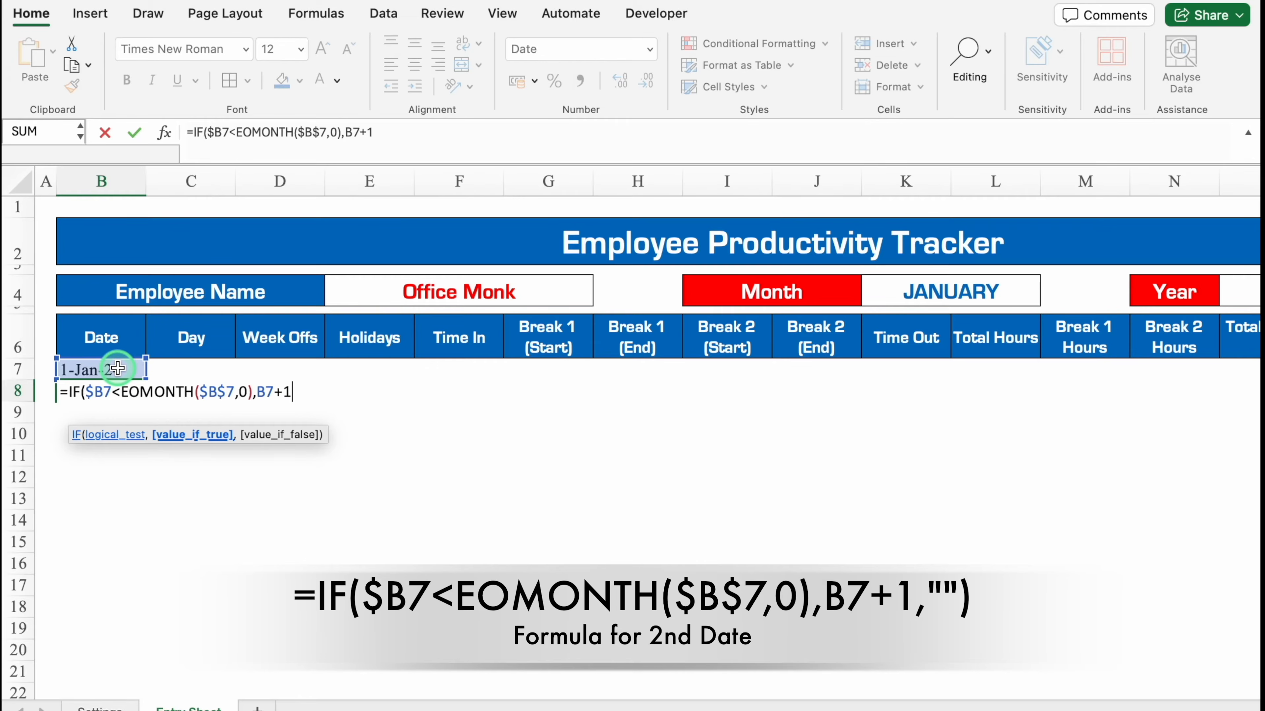
text(,)
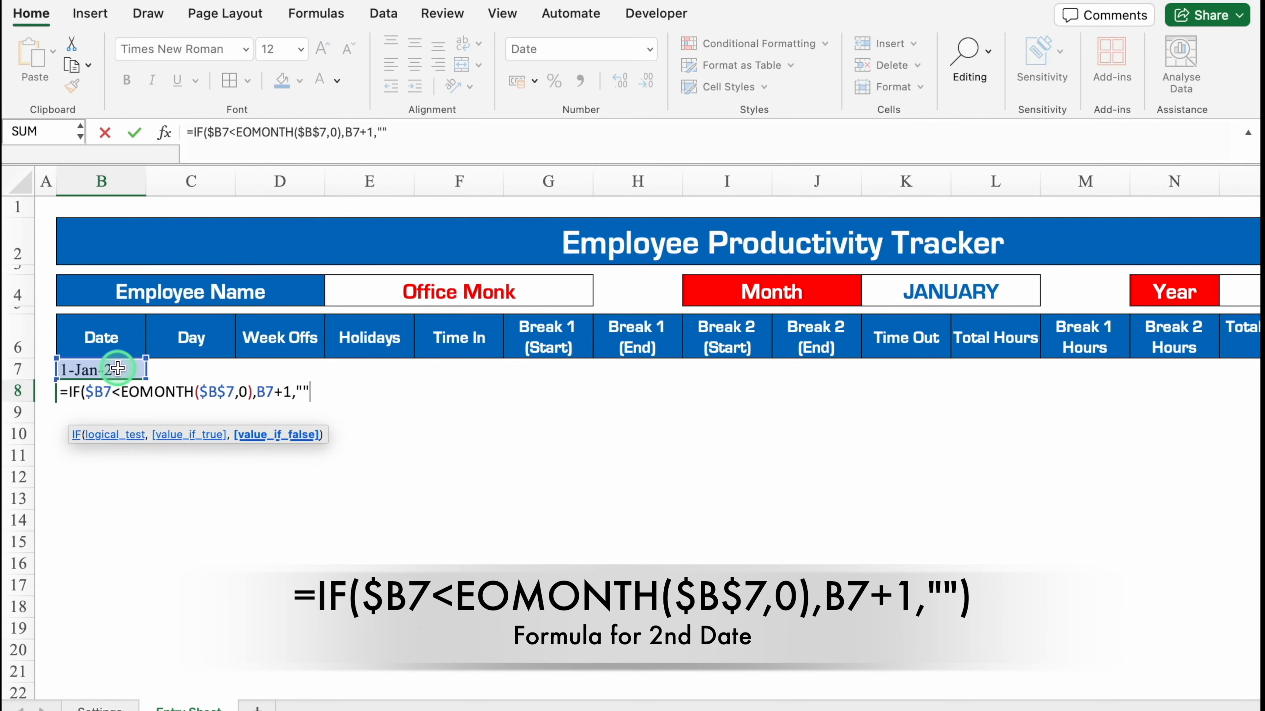
text(""))
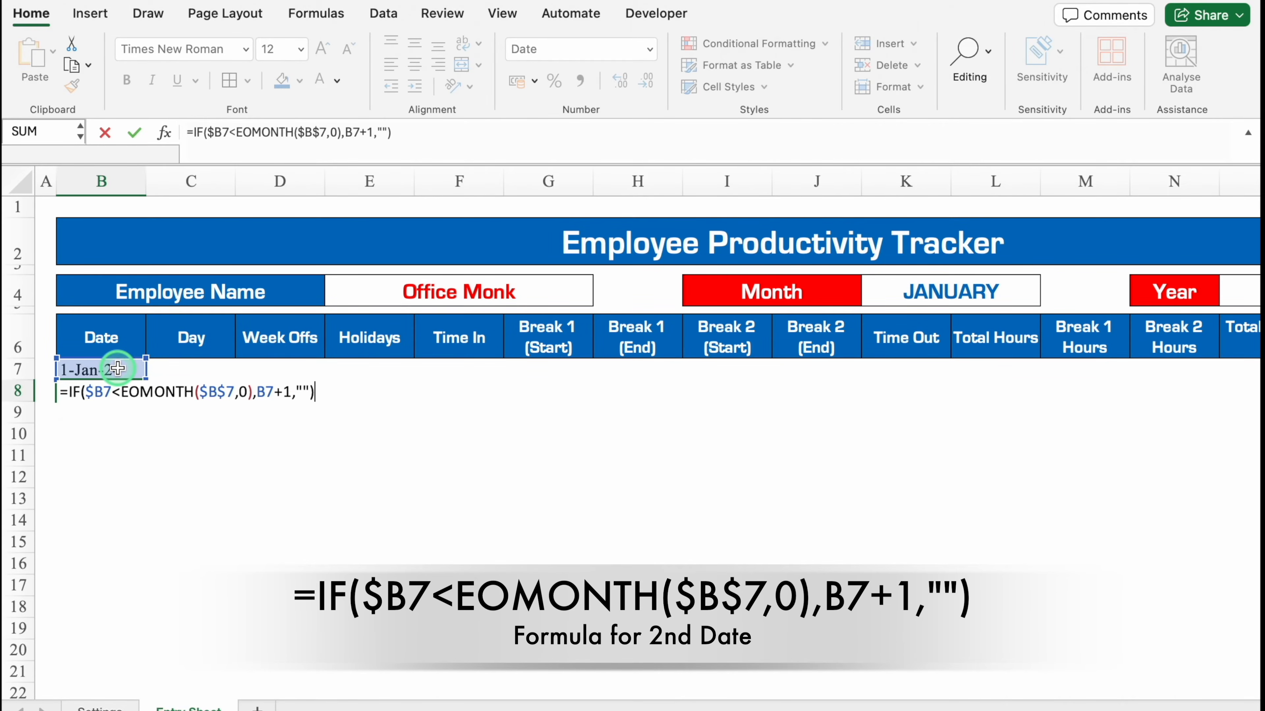
key(Return)
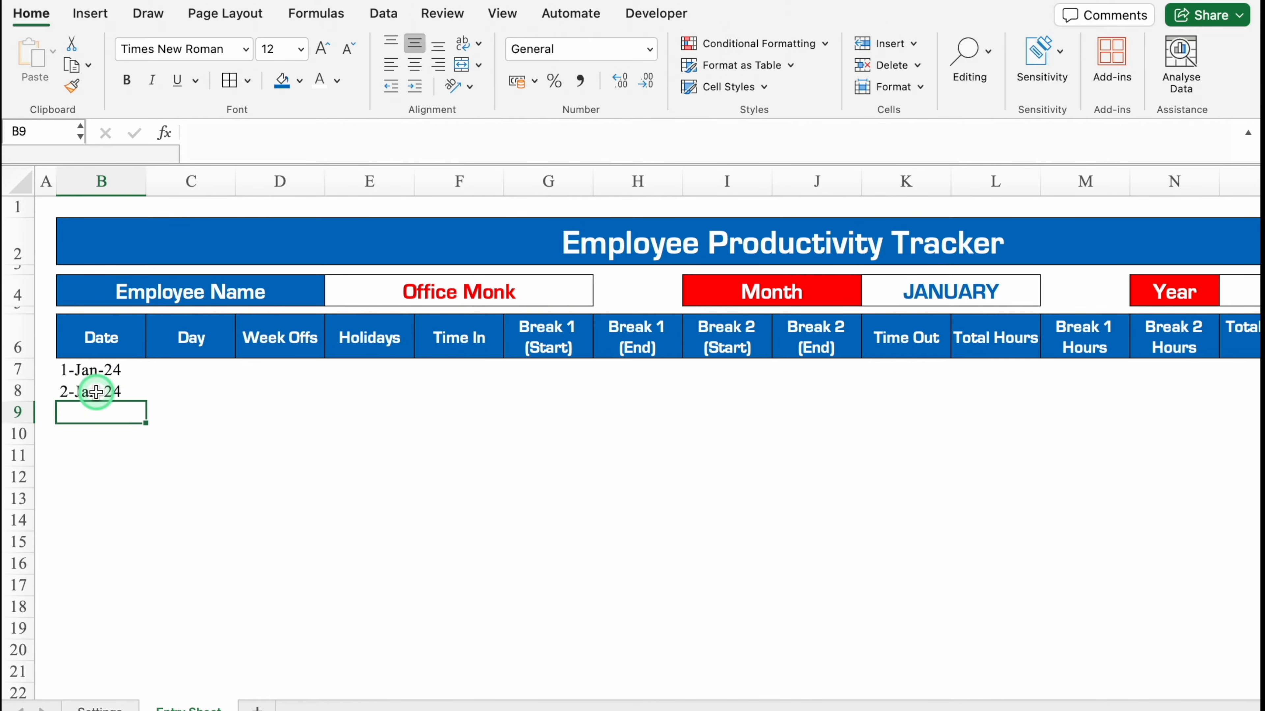
click(102, 393)
- Enter the formula =TEXT(B7,"DDD") in C7 for the day name and copy it down to C8
click(194, 369)
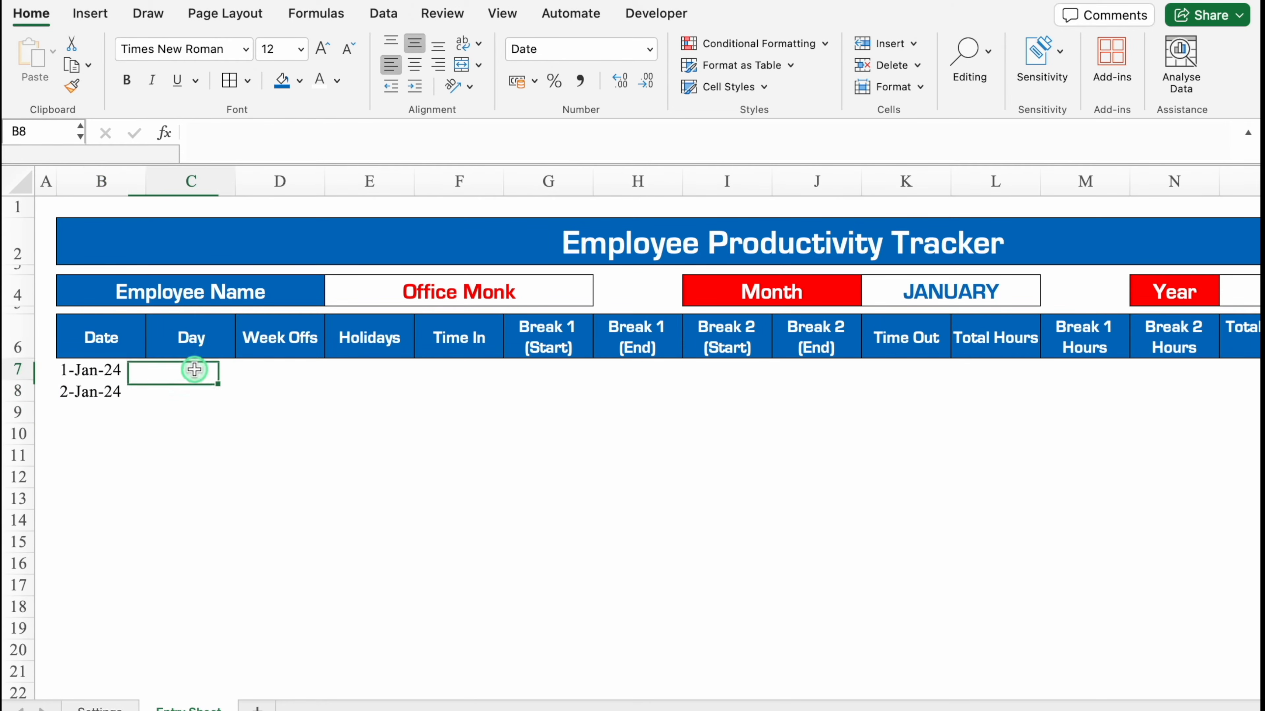
text(=text)
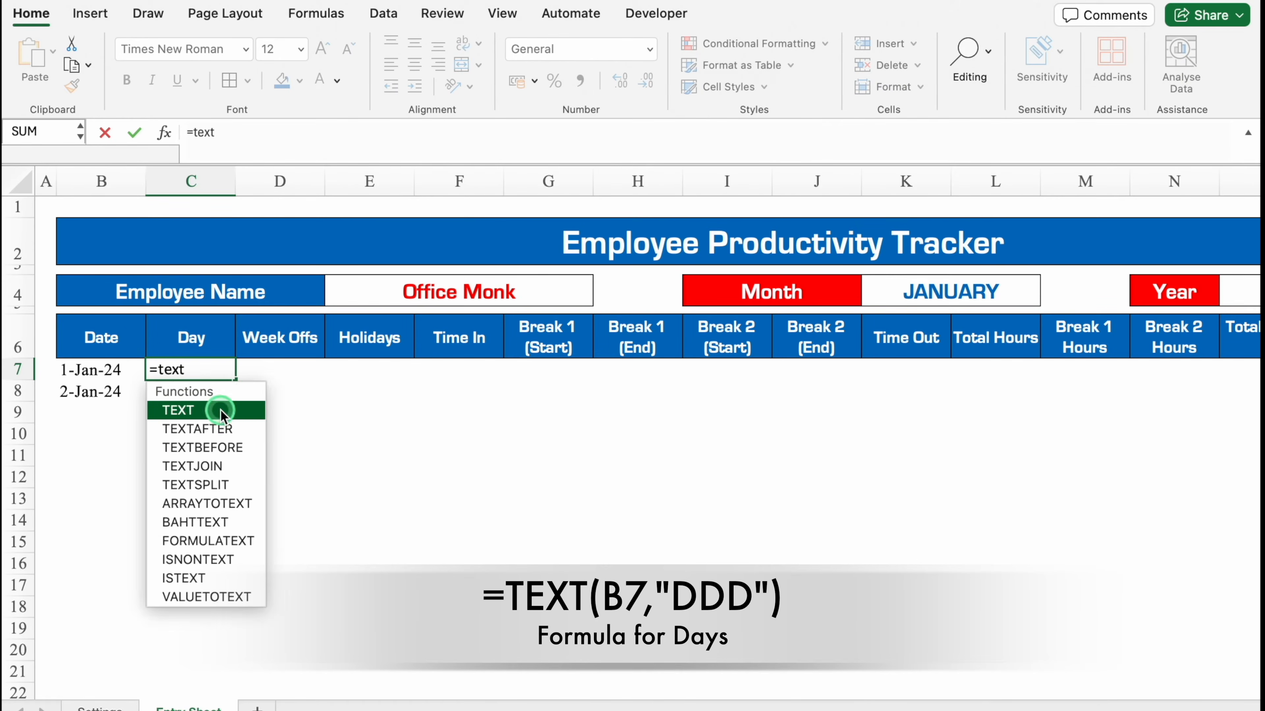
double_click(182, 407)
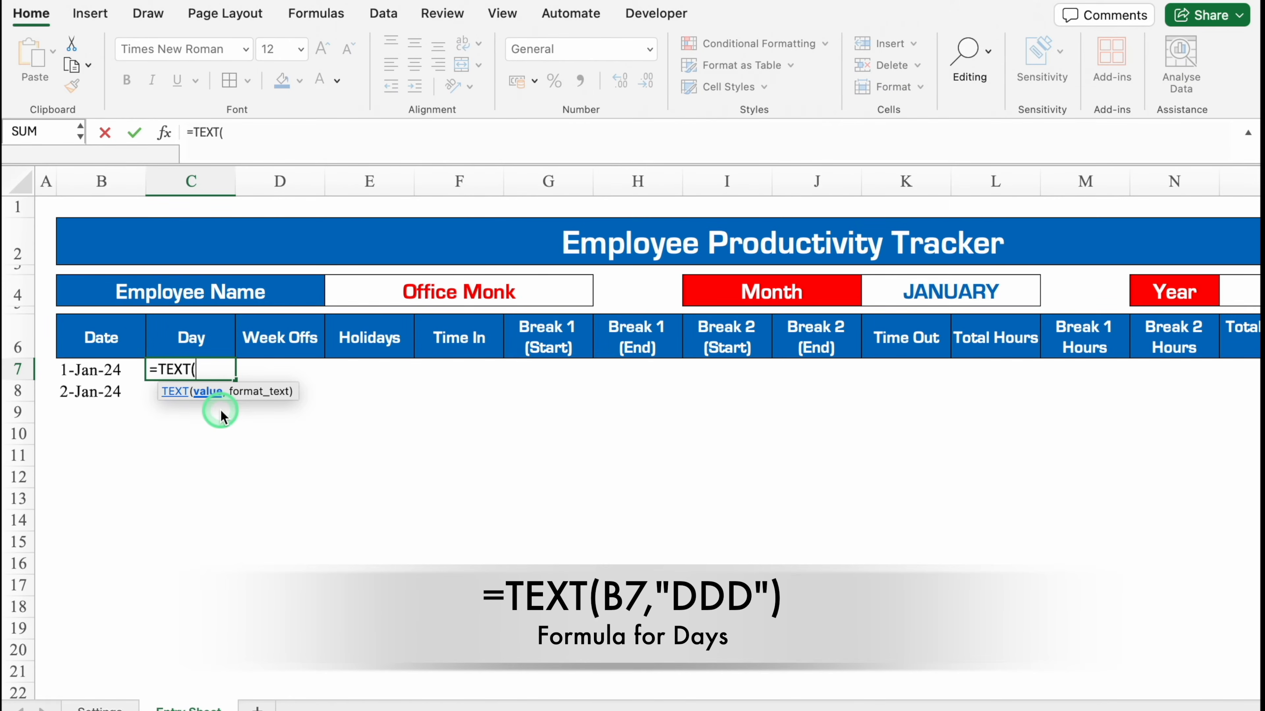
click(101, 368)
text(,"DDD)
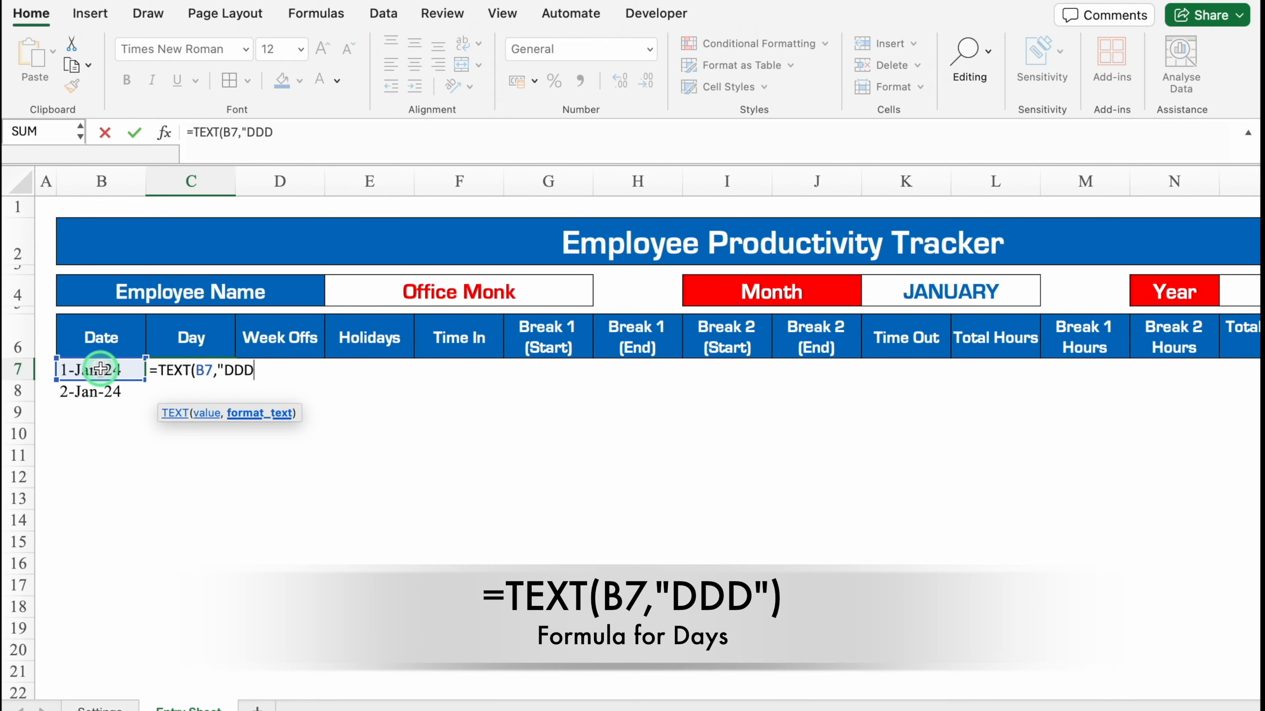
text("))
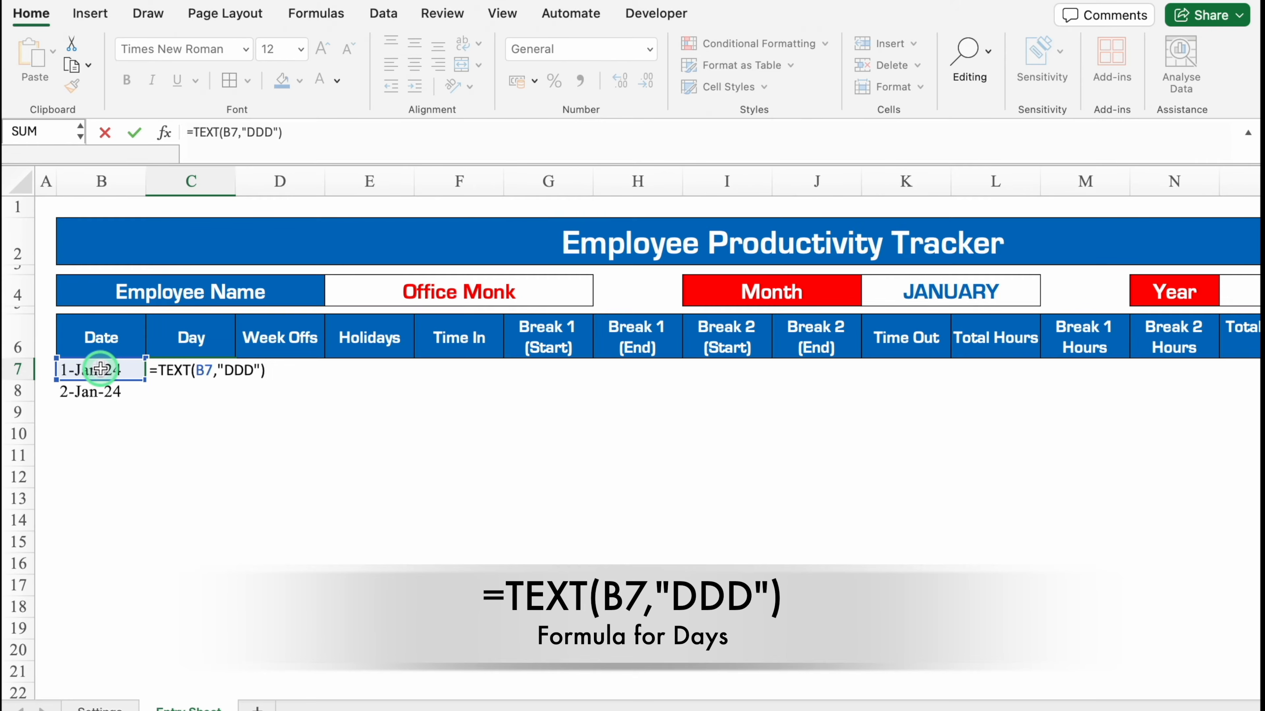
key(Return)
click(219, 375)
drag(234, 381, 235, 397)
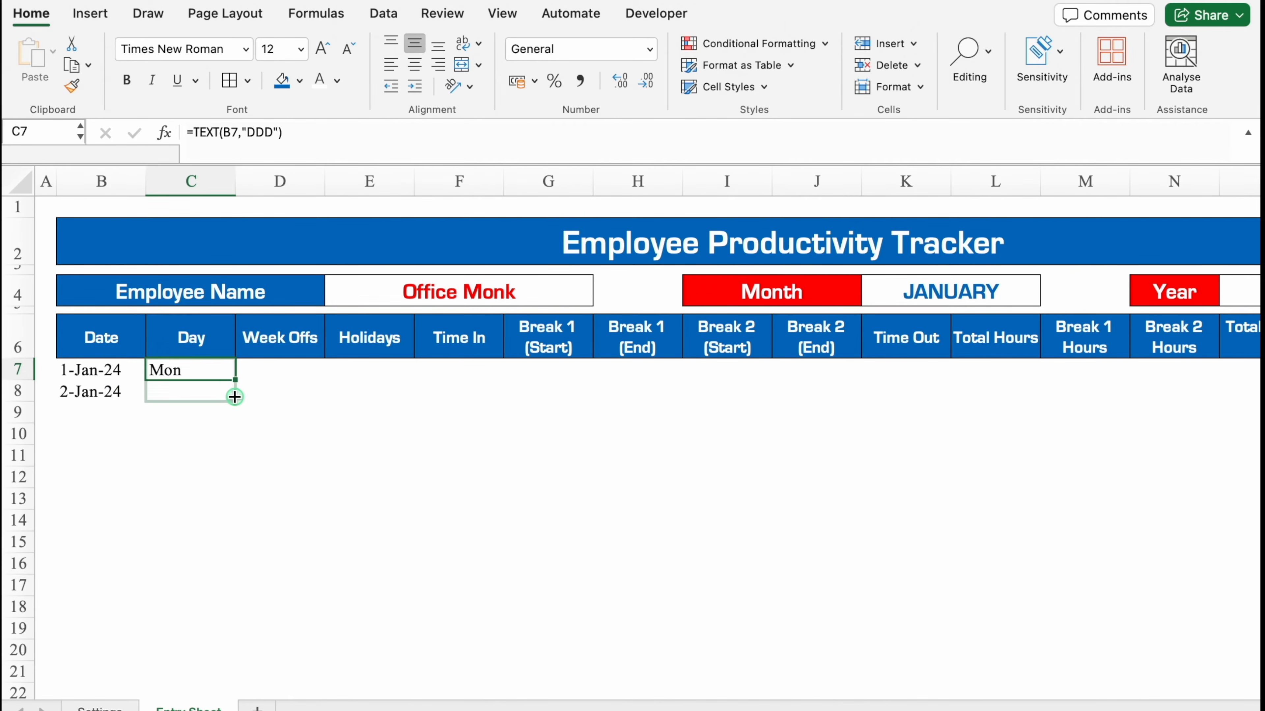
- Apply all borders to B7:C8 and center the day names in C7:C8
drag(97, 371, 172, 394)
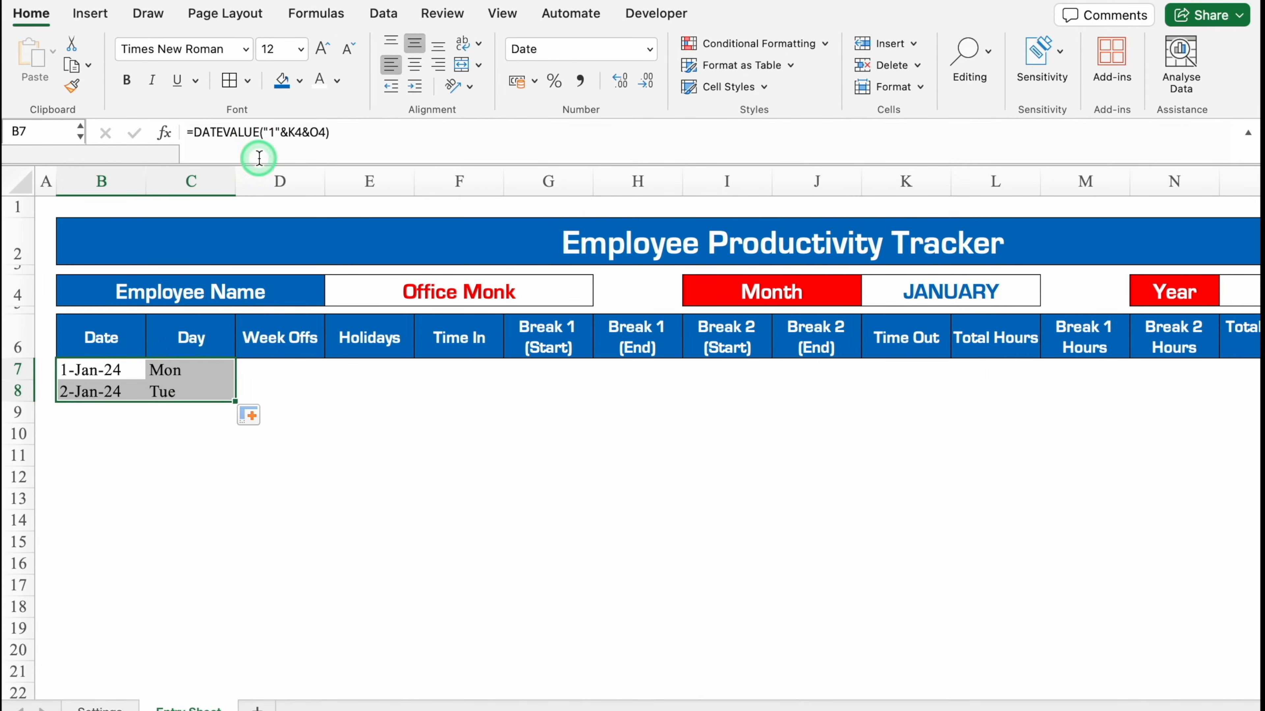
click(185, 375)
drag(185, 374, 188, 392)
click(413, 65)
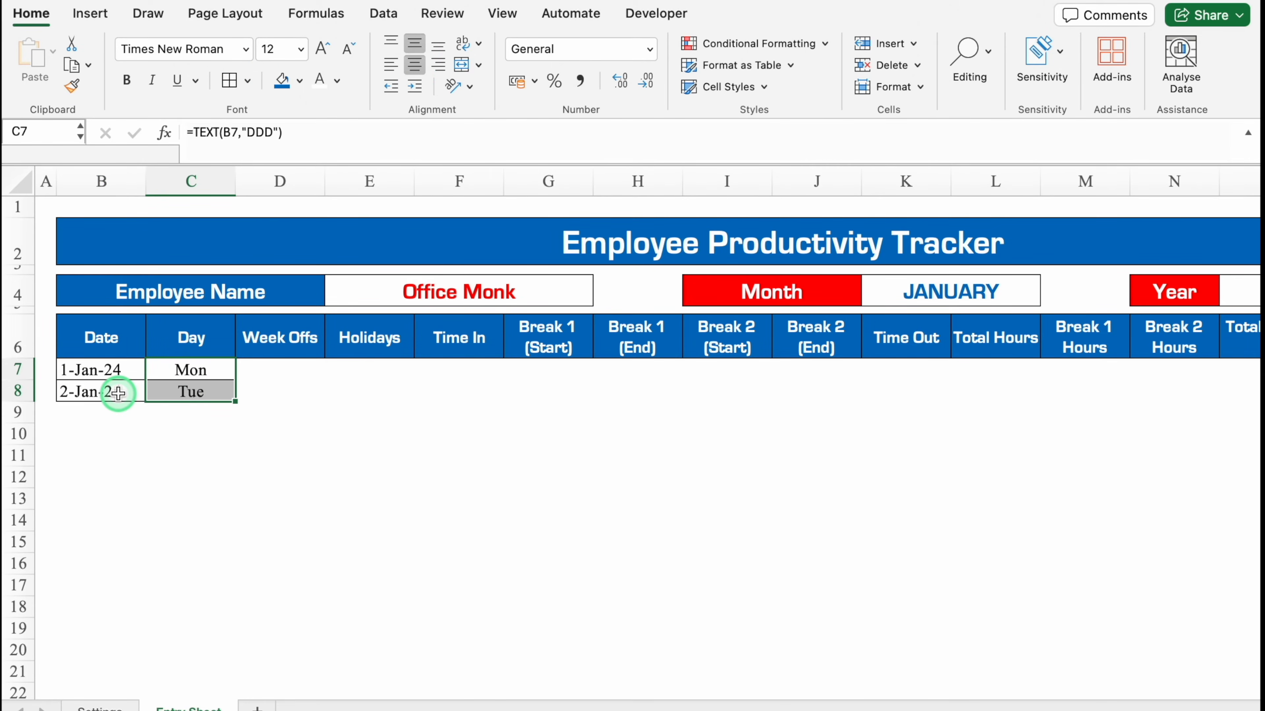
- Fill the date and day formulas from B8:C8 down to row 37
drag(118, 393, 234, 597)
click(727, 401)
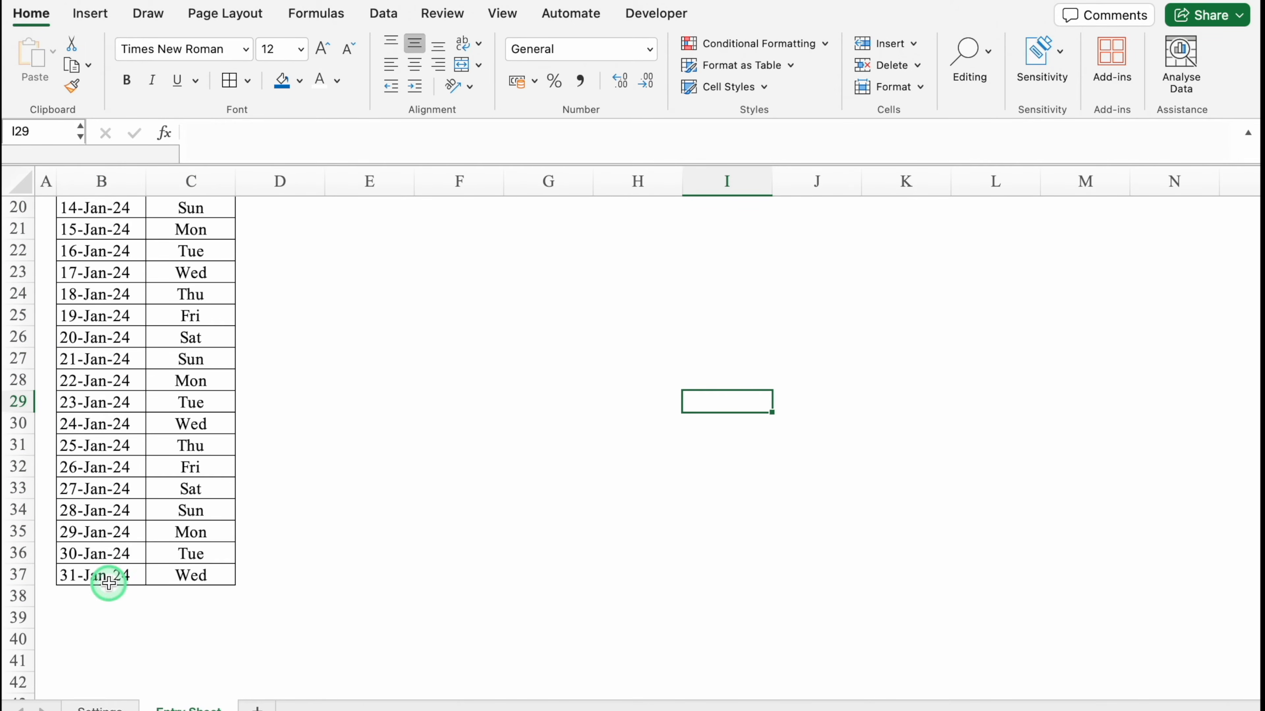
- Choose FEBRUARY as the month in K4 and review the date and day rows down to row 37
drag(1247, 493, 1250, 319)
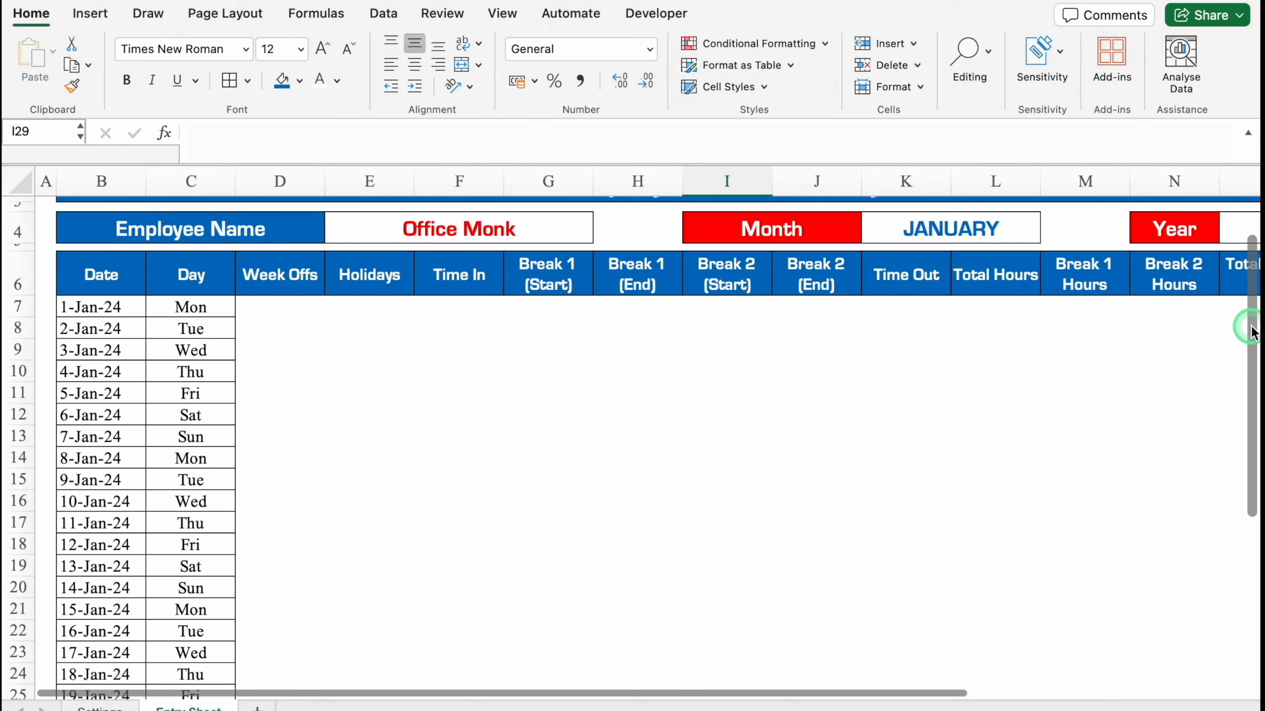
click(1048, 298)
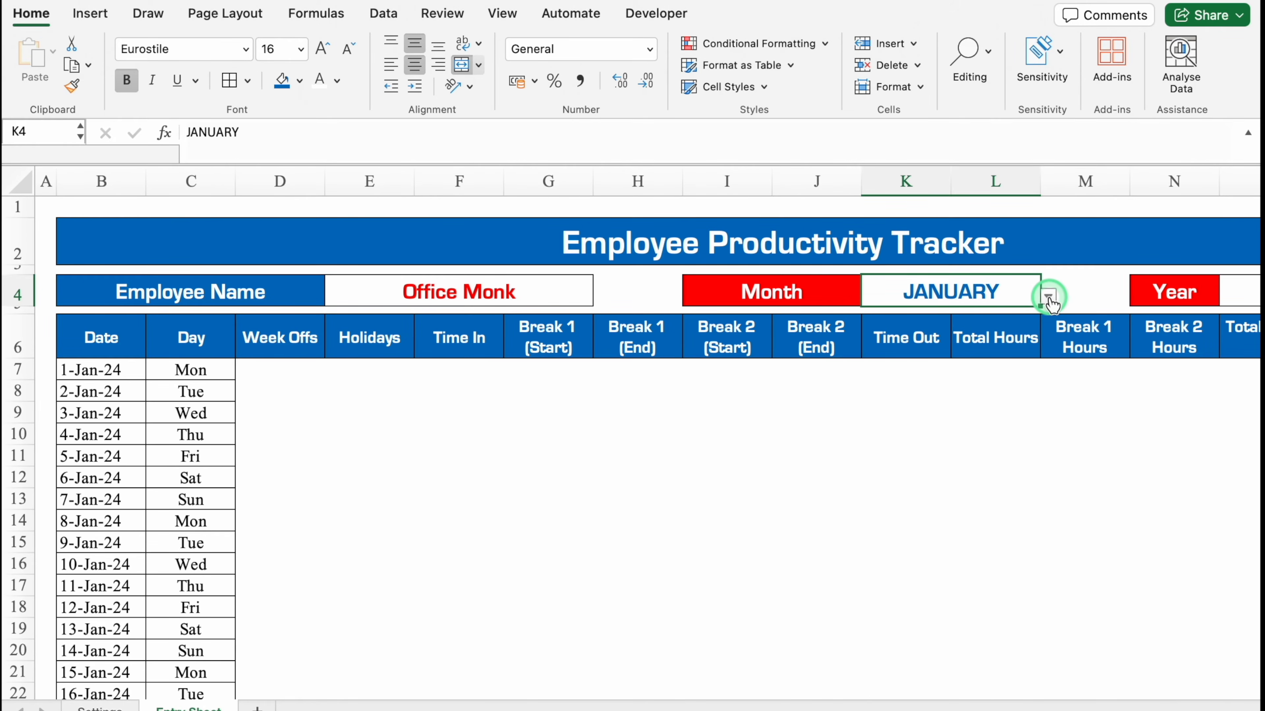
click(1049, 298)
click(922, 333)
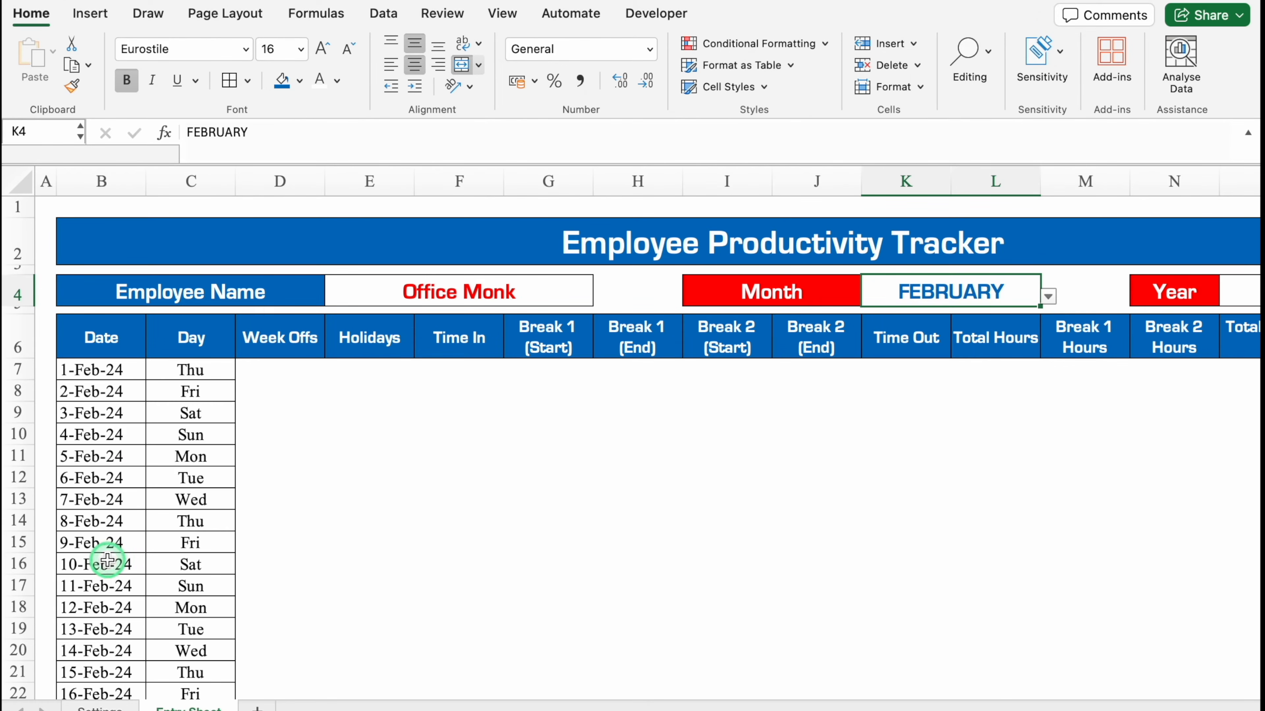
drag(1243, 234, 1248, 406)
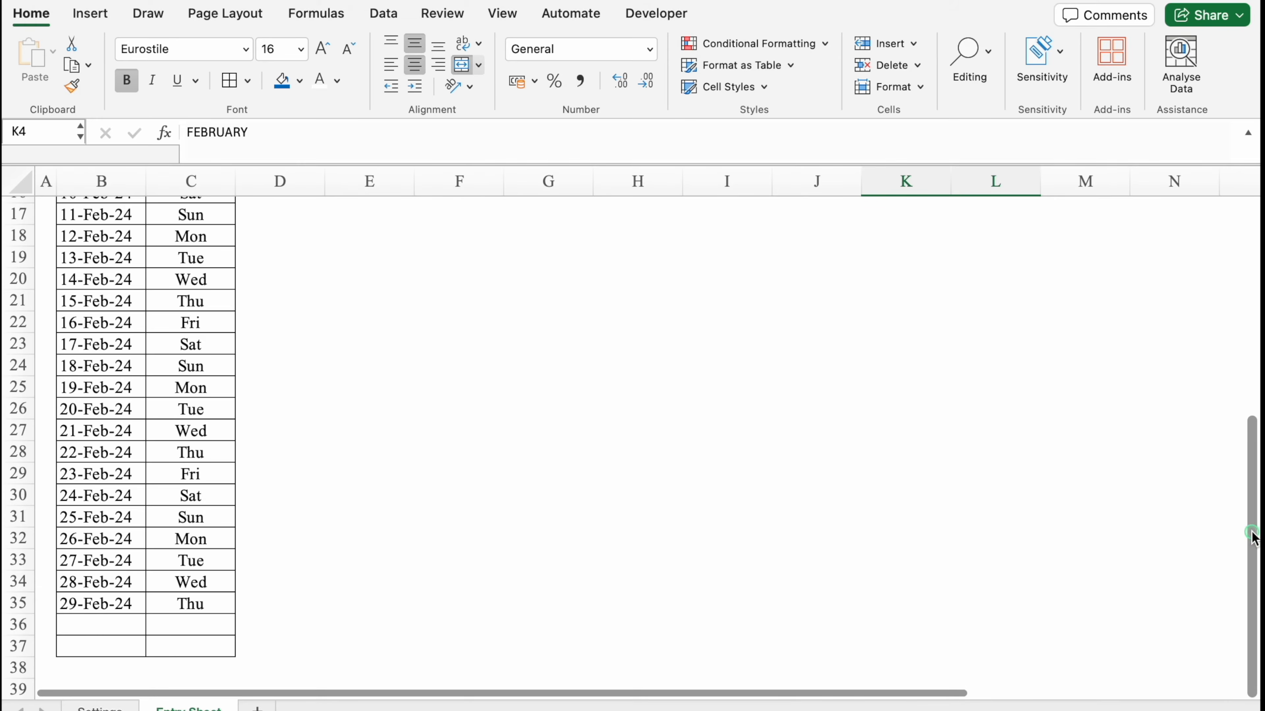
scroll(1241, 444, up, 5)
- Apply all borders to the entry grid from D7 down to row 37 and delete the surplus bordered columns after P
drag(259, 357, 886, 374)
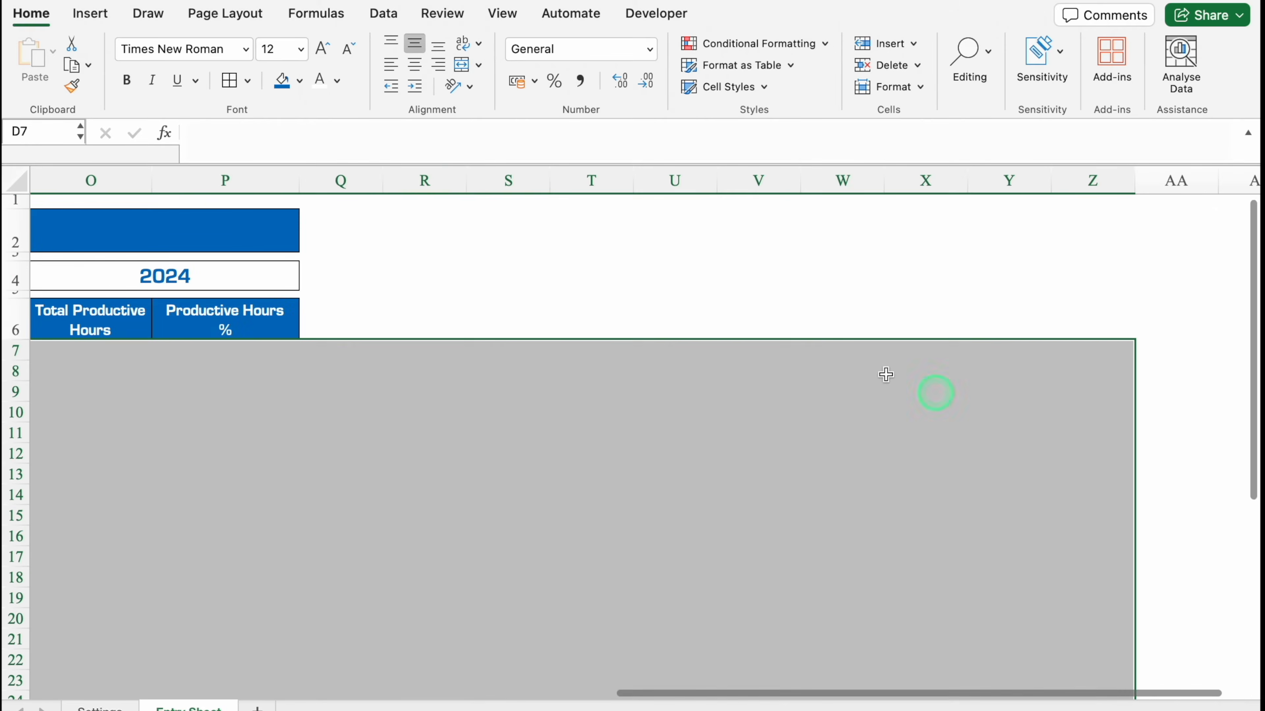
click(229, 79)
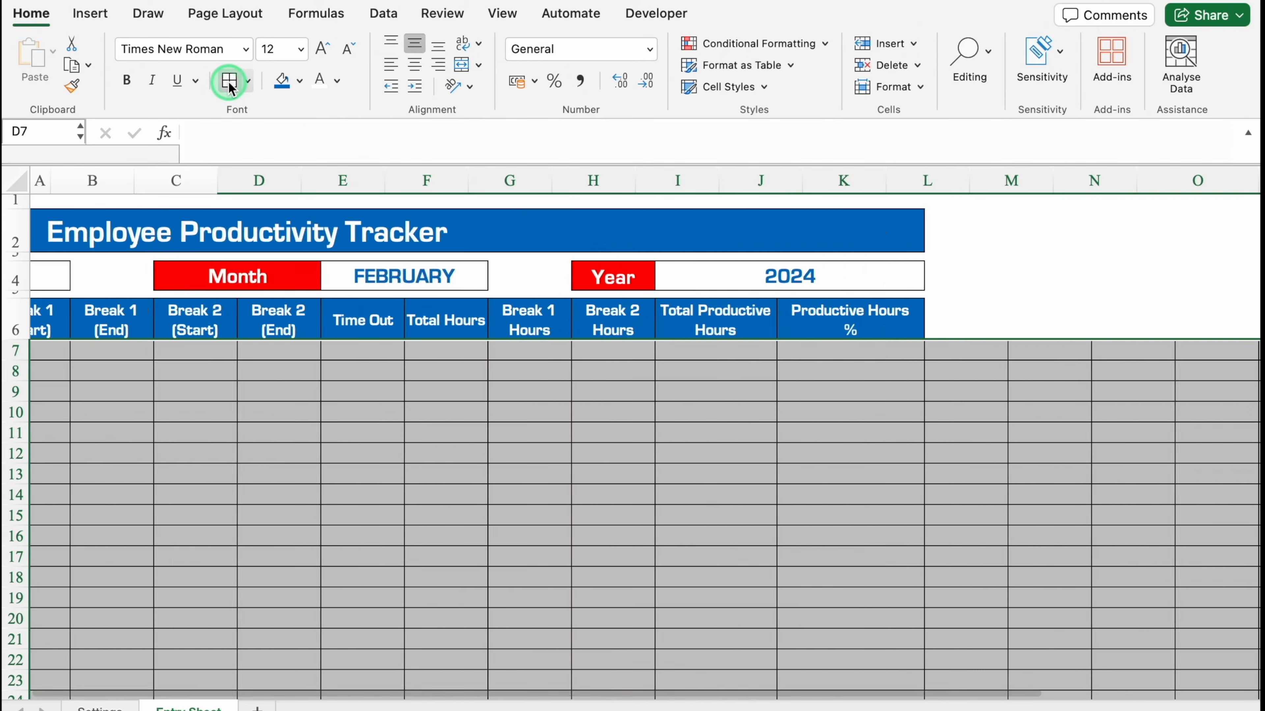
drag(465, 687, 948, 678)
drag(569, 180, 1076, 182)
drag(1075, 183, 1154, 182)
right_click(589, 185)
click(621, 319)
click(903, 377)
scroll(763, 517, left, 15)
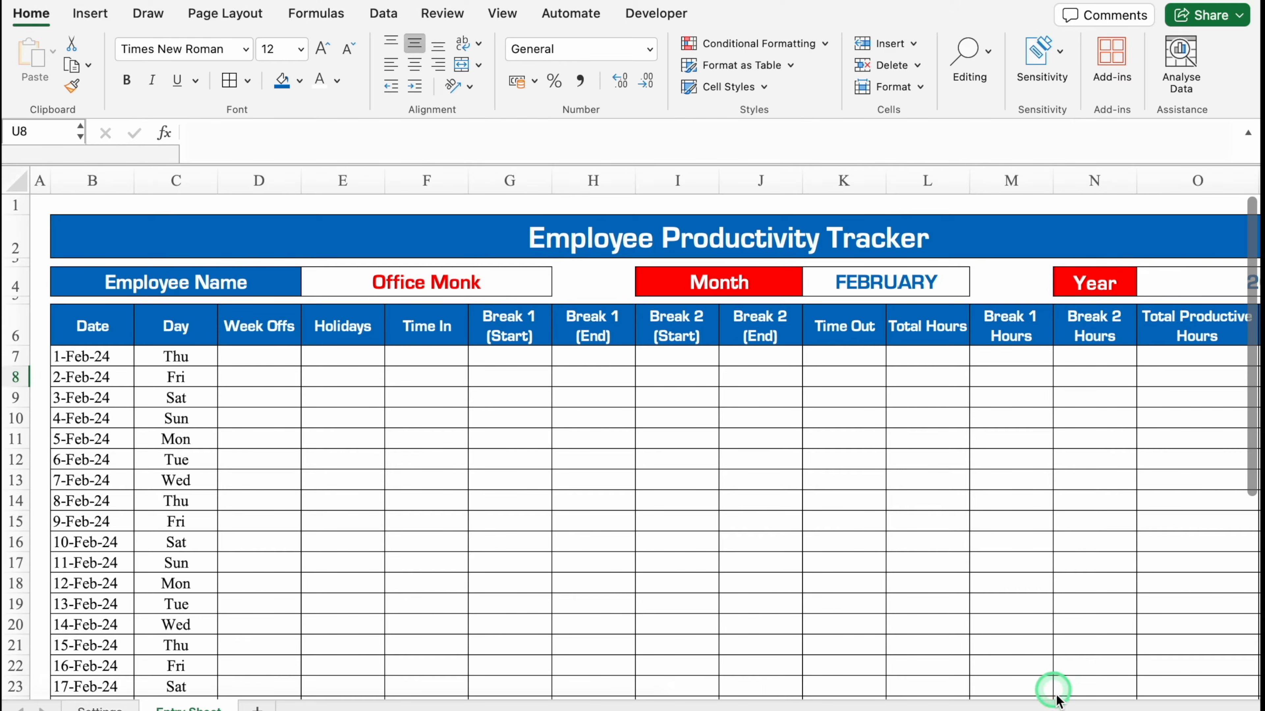
- Add a list data validation with an in-cell drop-down offering Yes to the Week Offs cells D7:D37
scroll(1053, 683, down, 2)
click(248, 335)
drag(248, 336, 258, 670)
click(386, 16)
click(867, 48)
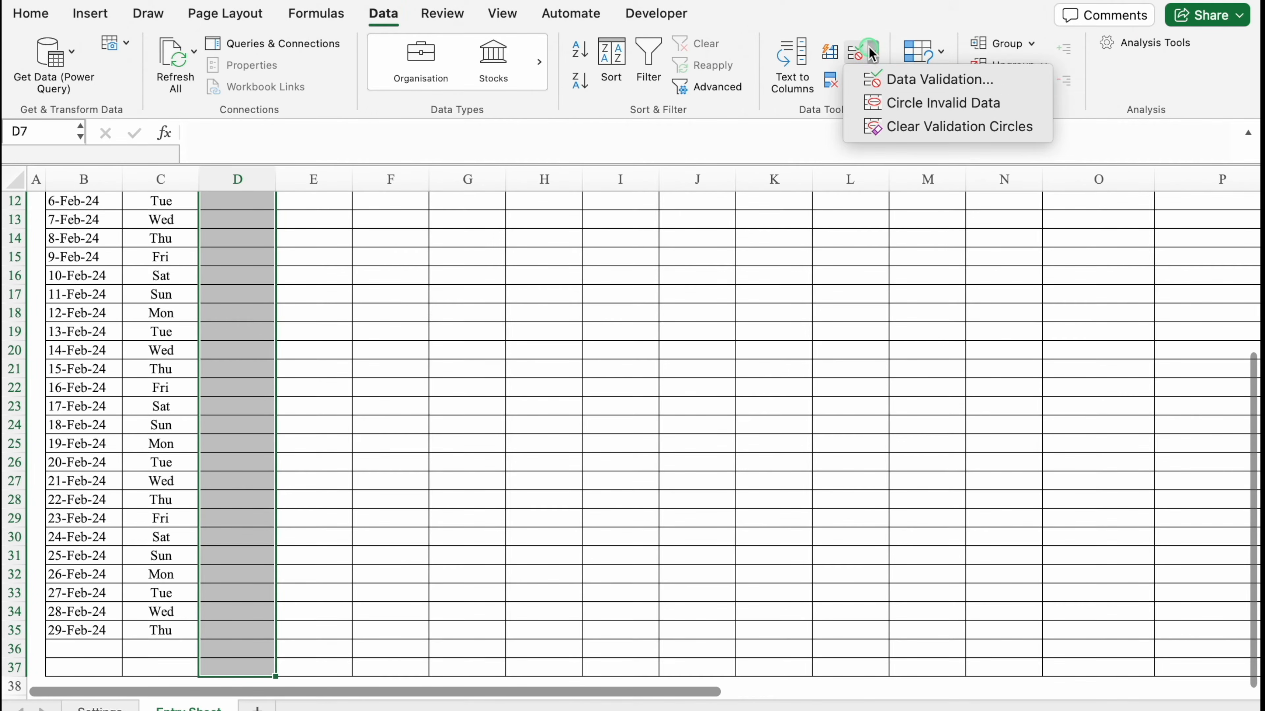
click(911, 77)
click(625, 192)
click(480, 255)
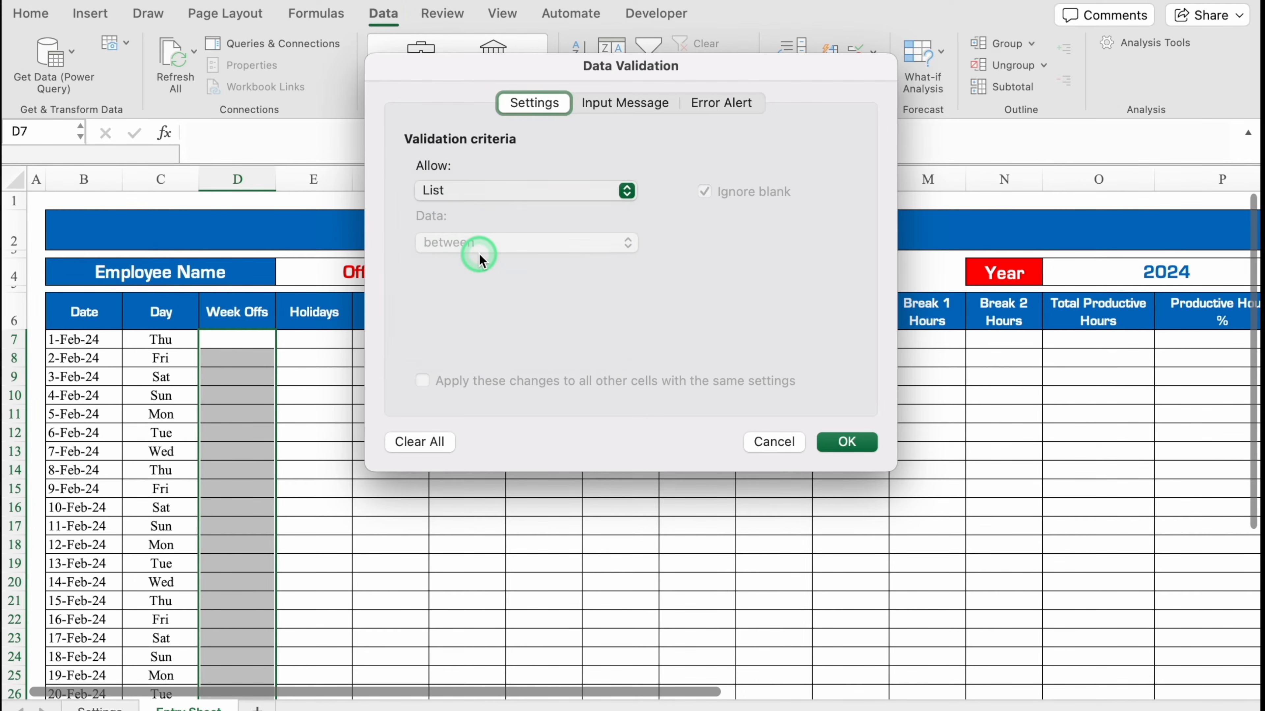
click(497, 295)
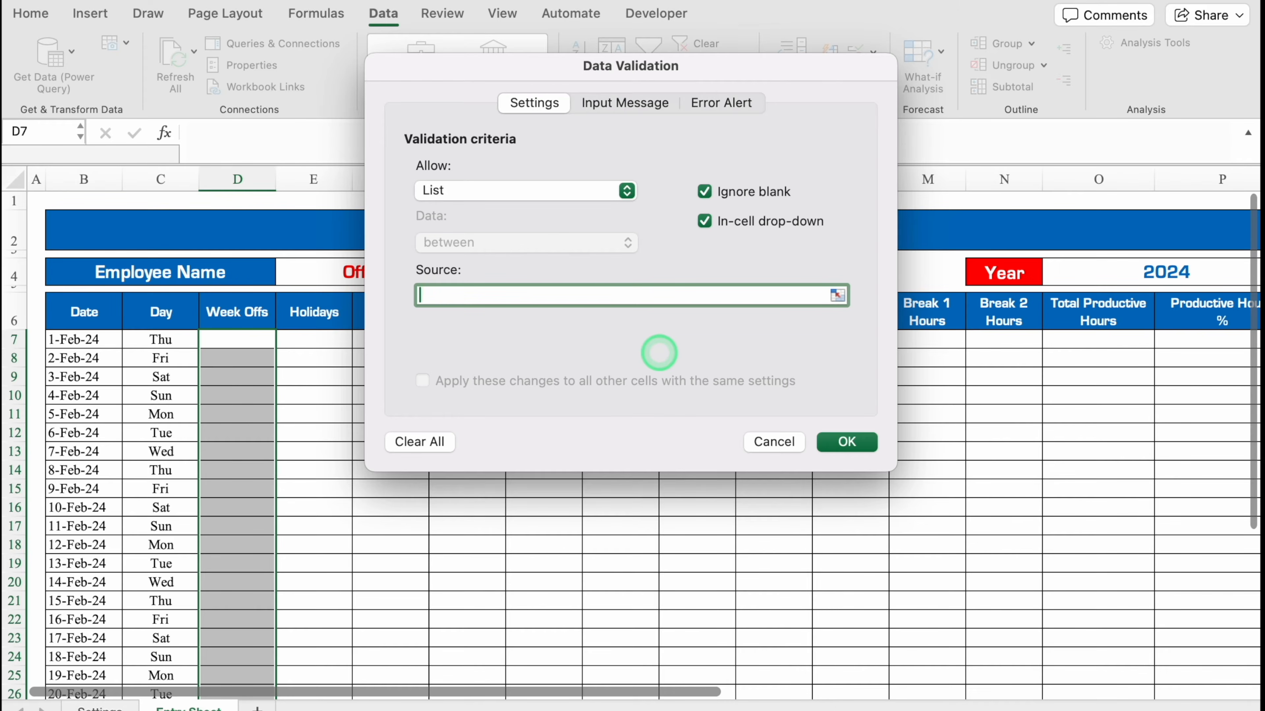
click(846, 442)
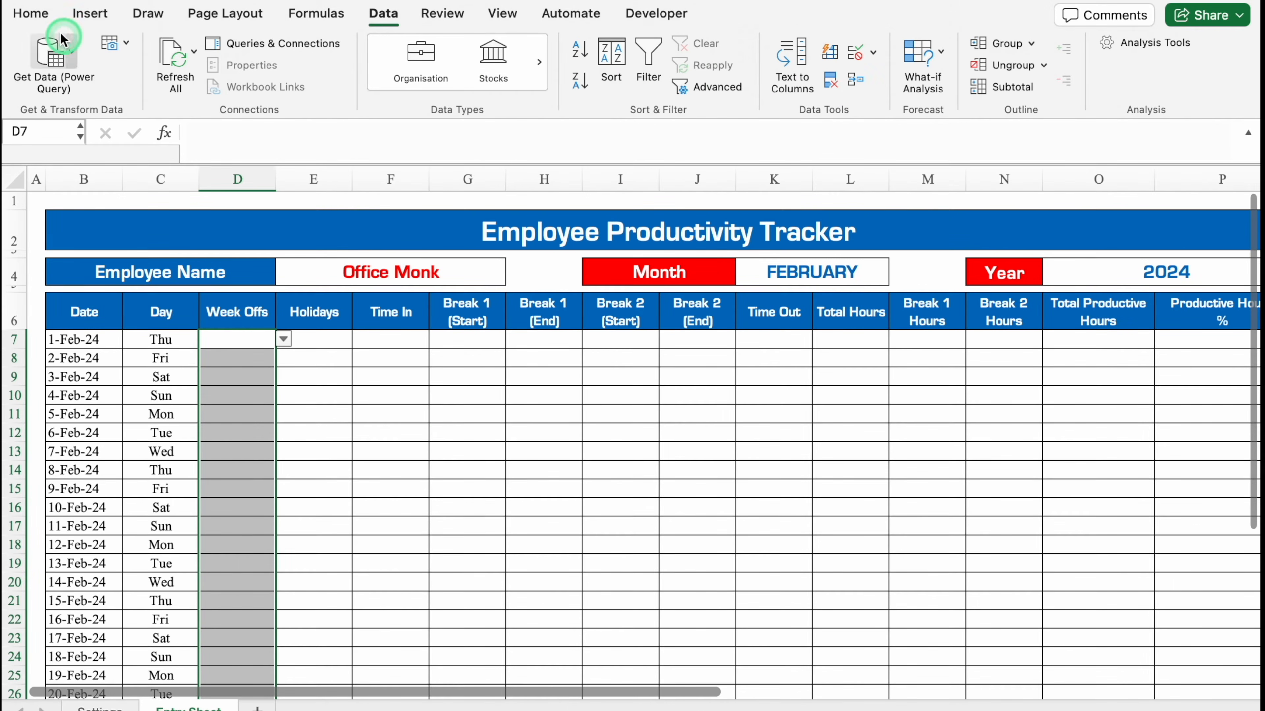
- Set up an Equal To conditional formatting rule for the value Yes on the Week Offs cells D7:D37
click(30, 14)
click(756, 42)
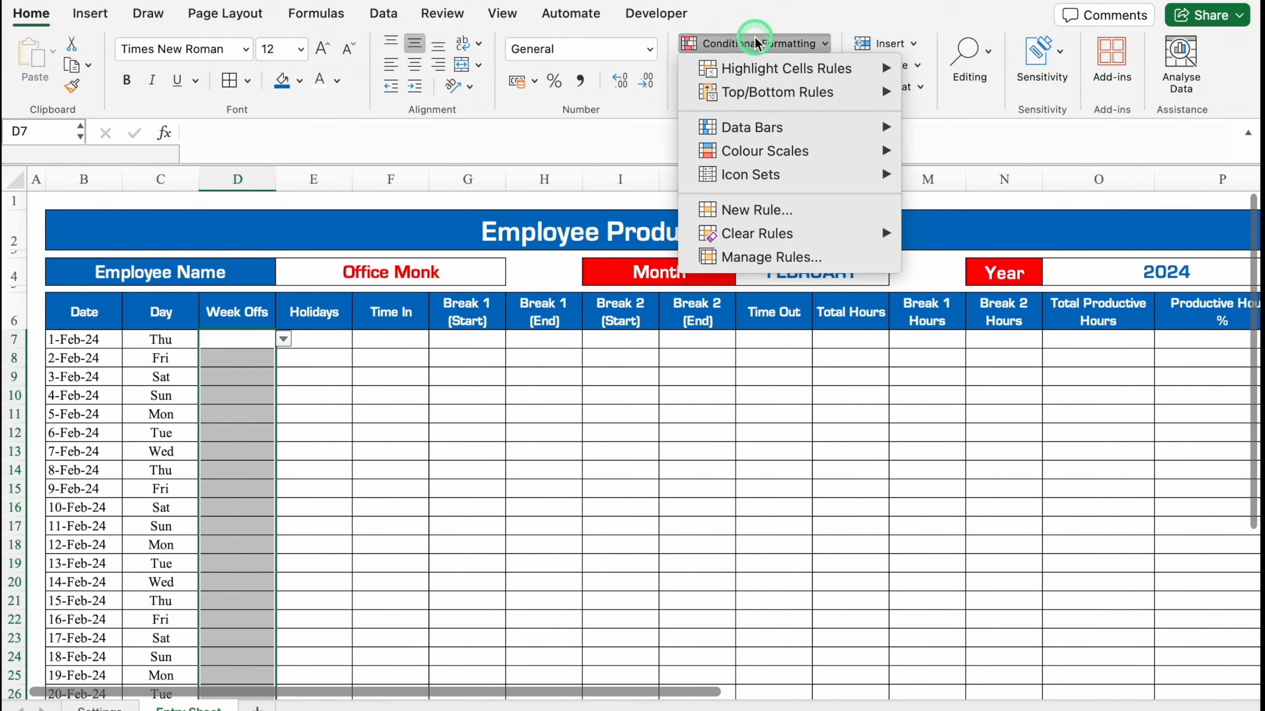
mouse_move(805, 68)
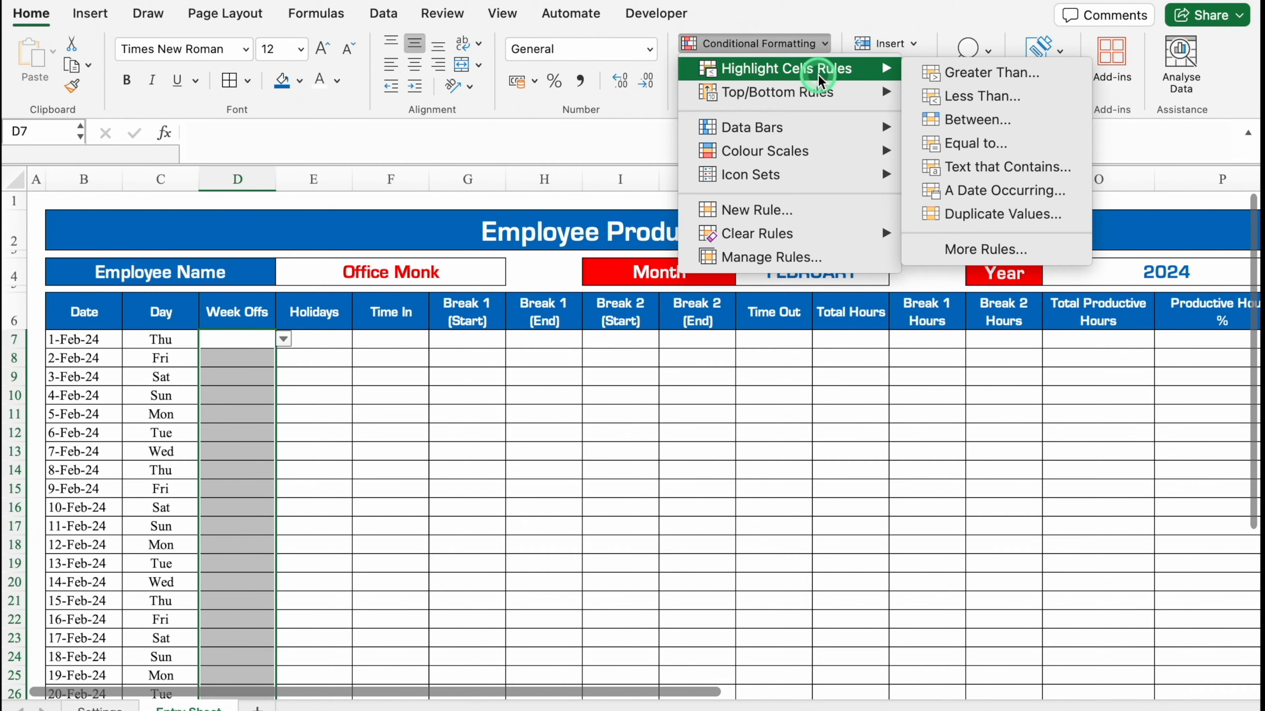
click(991, 143)
click(906, 260)
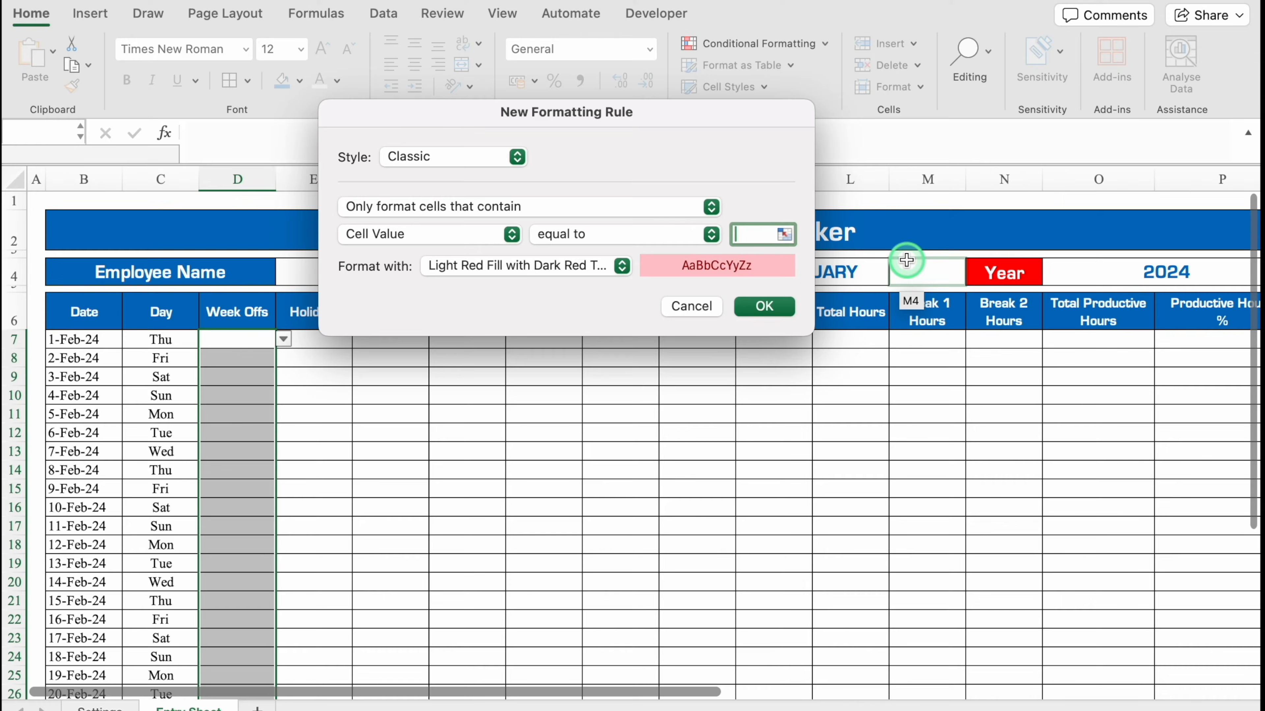
text(Yes)
- Give the Yes rule a customised format with green fill and white font, and apply it
click(622, 265)
click(558, 374)
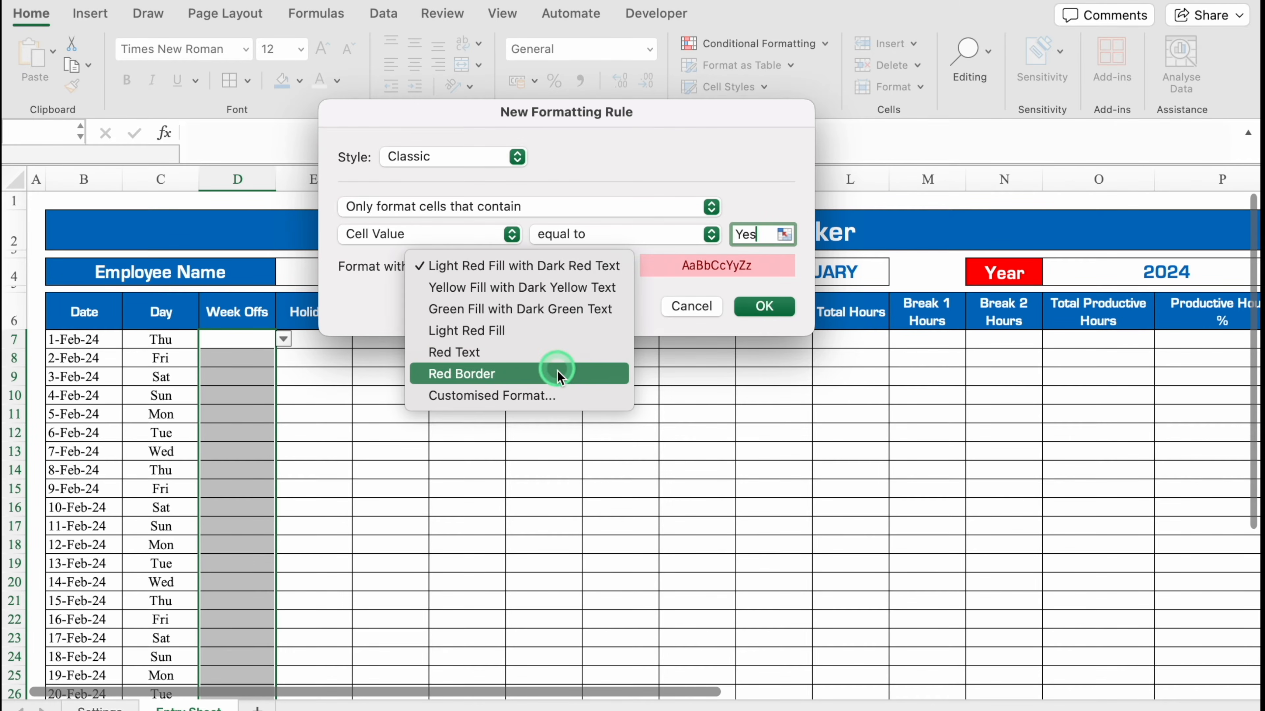
click(562, 394)
click(725, 60)
click(592, 139)
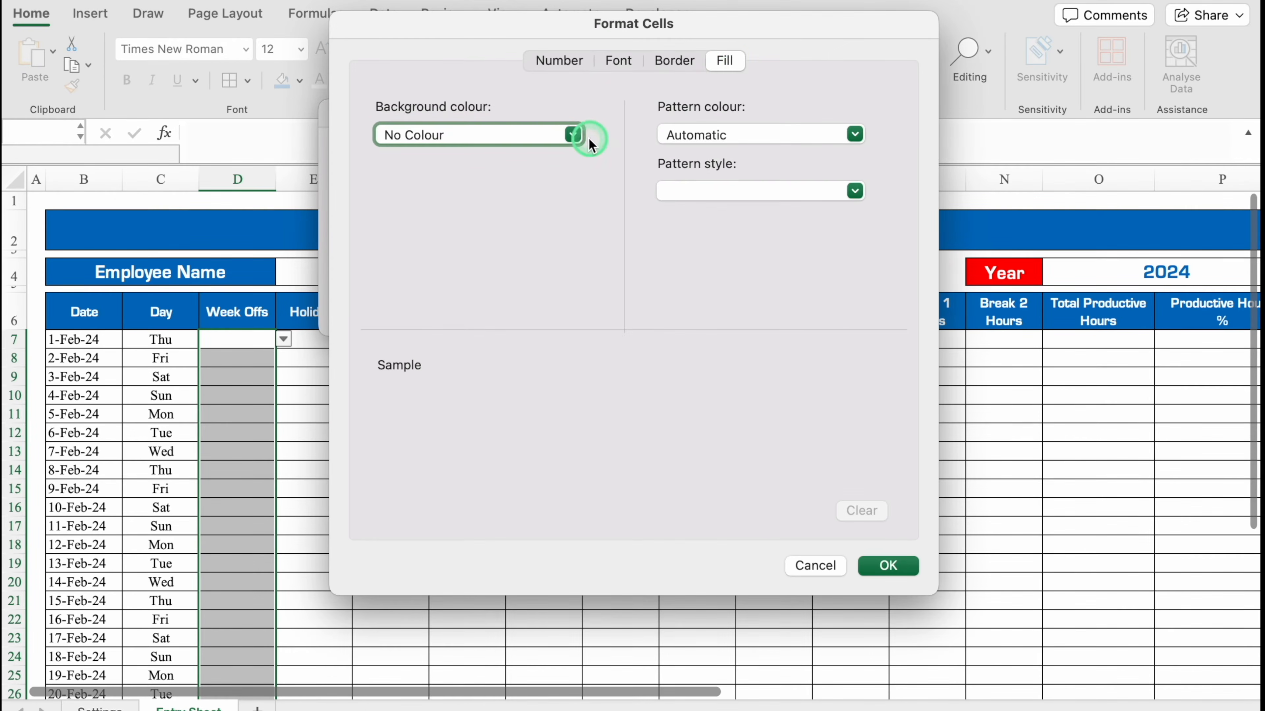
click(479, 357)
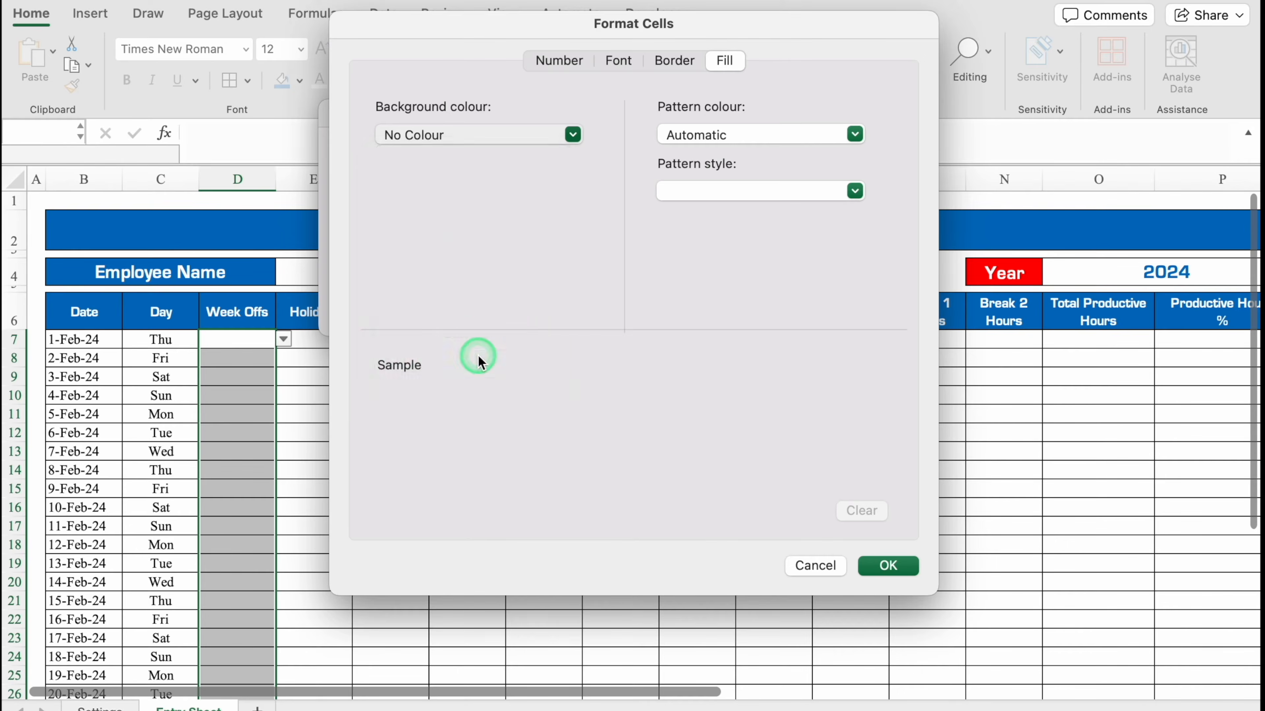
click(617, 60)
click(760, 287)
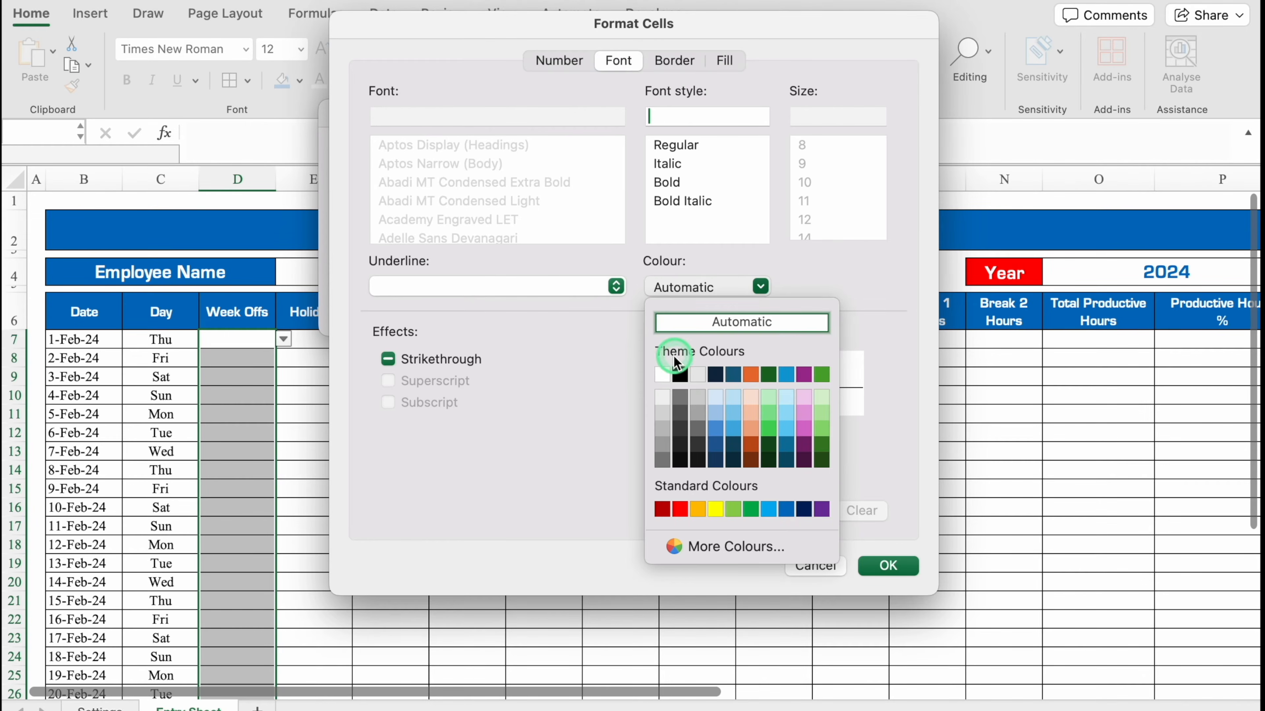
click(679, 373)
click(887, 565)
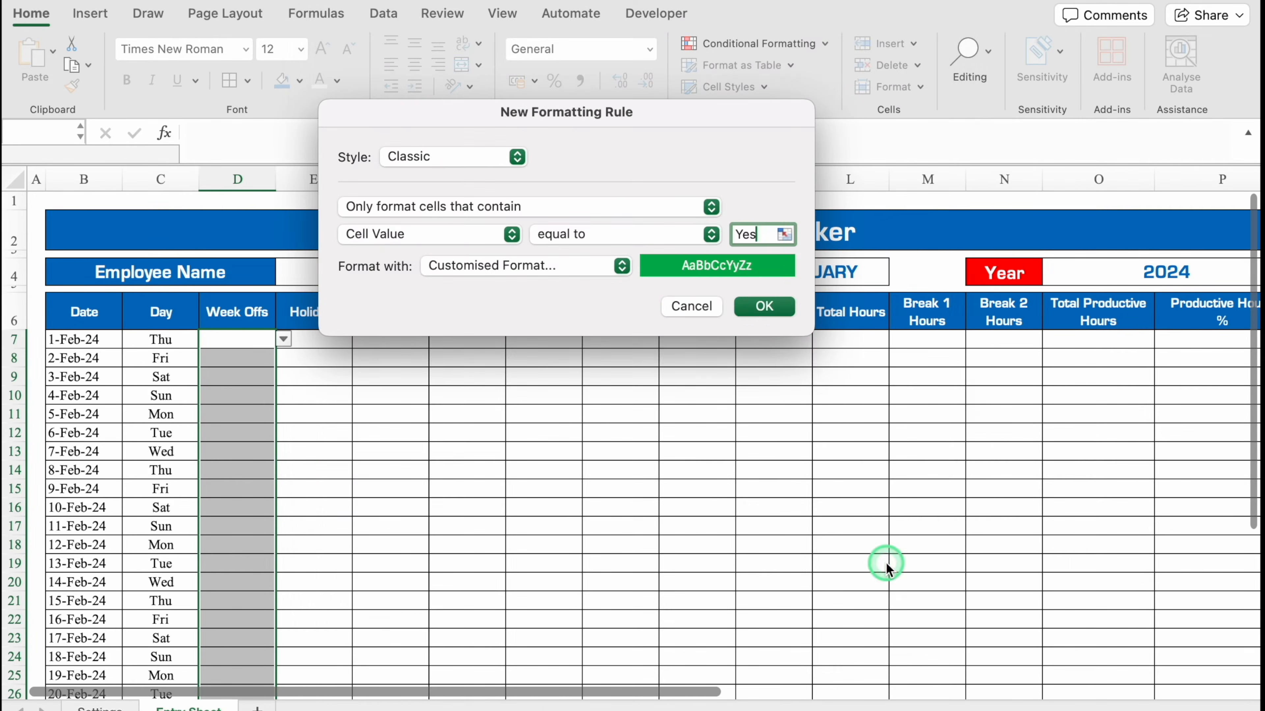
click(764, 306)
- Choose Yes as the week off for Sunday, 4-Feb-24 in D10
click(246, 393)
click(283, 395)
click(220, 415)
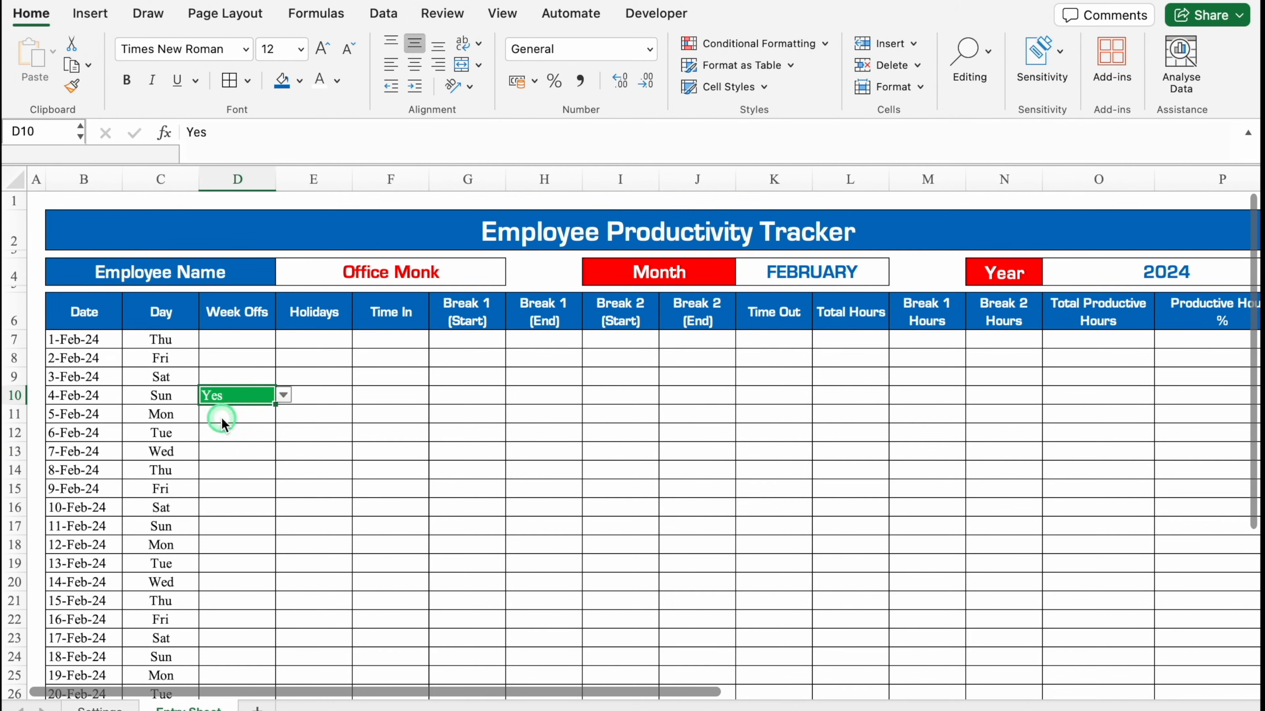
- Widen the Holidays column E to make room for holiday names
click(330, 339)
click(366, 188)
drag(352, 179, 417, 179)
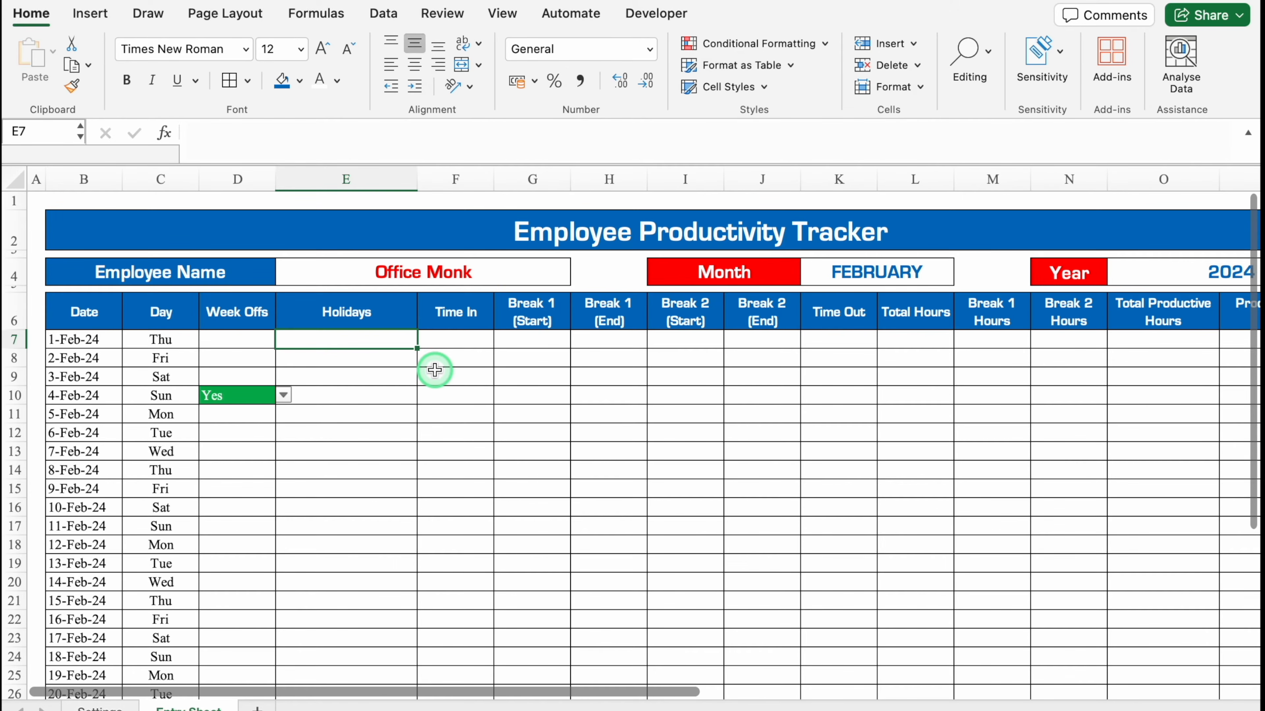
- Write the formula =VLOOKUP(B7,Settings!$E:$F,2,0) in E7 to look up the holiday for the date
text(=)
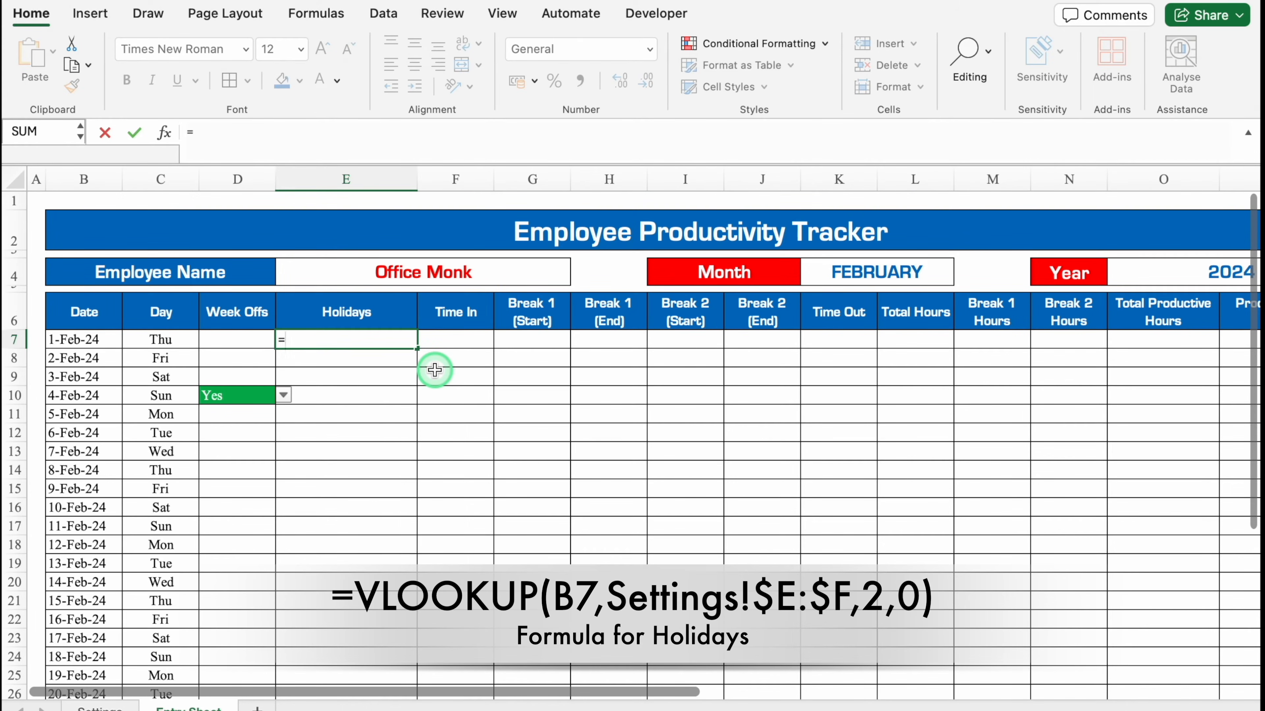
text(vloo)
double_click(347, 373)
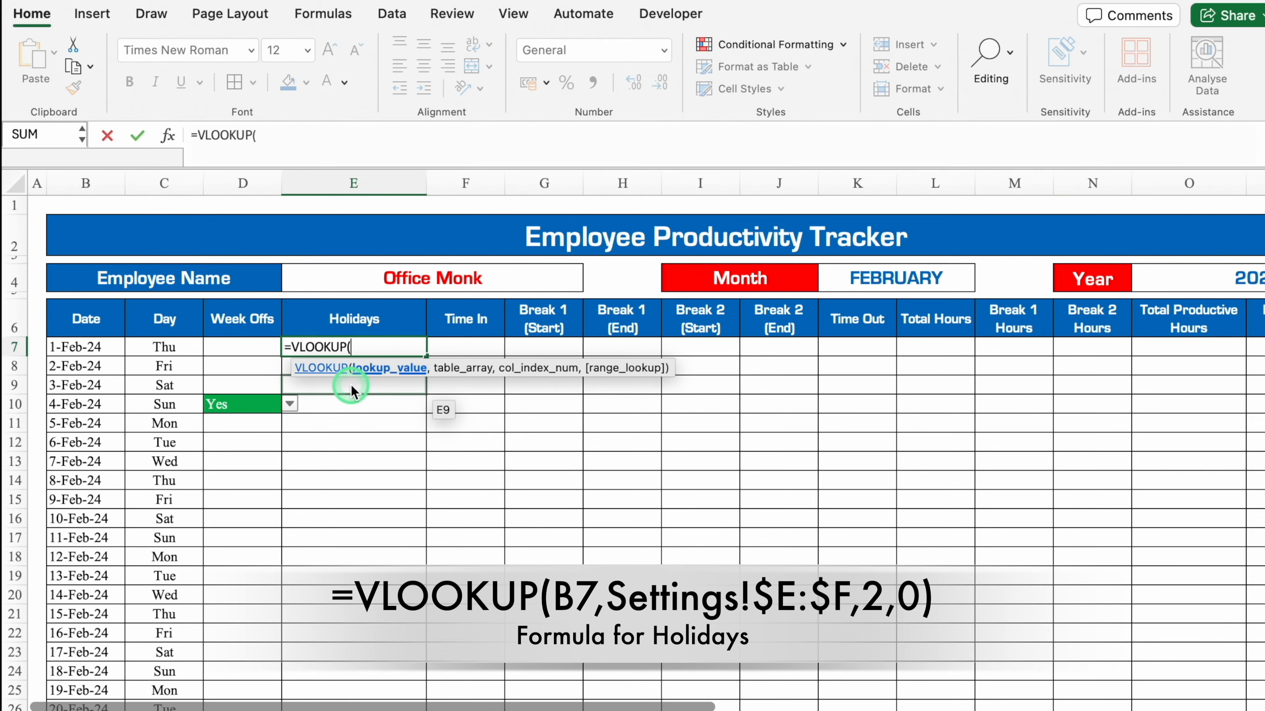
click(94, 345)
text(,)
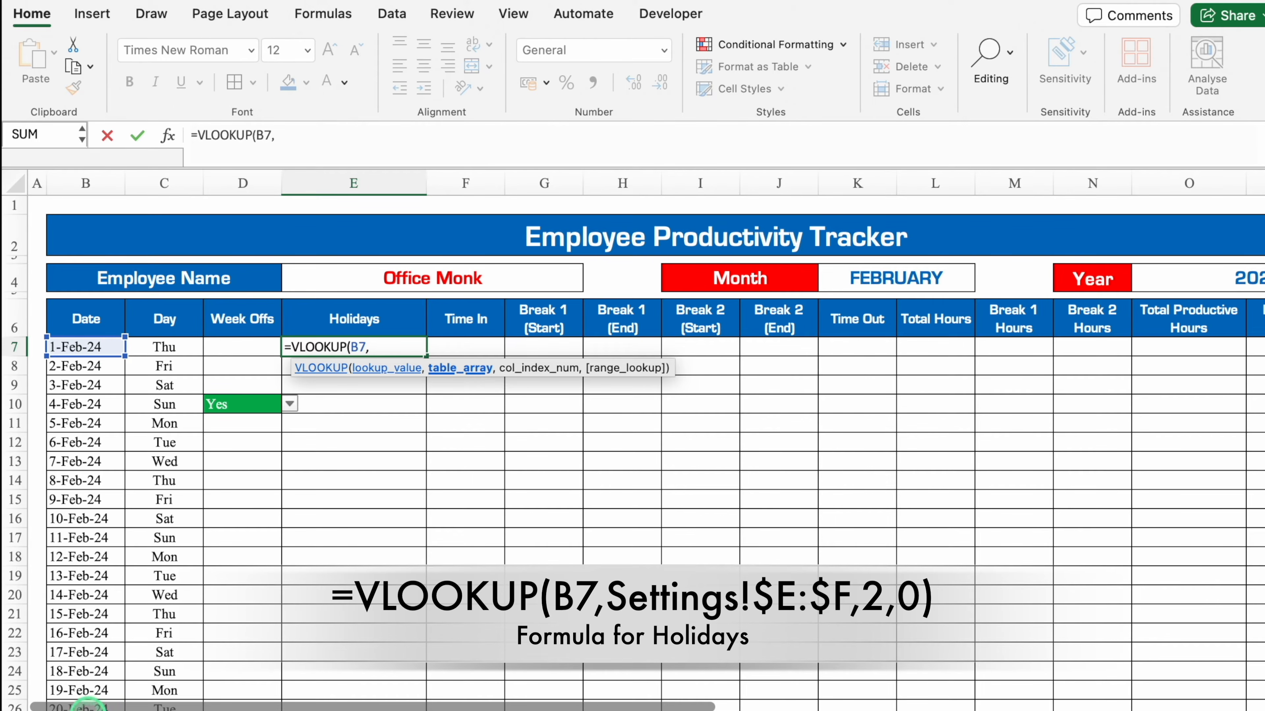
click(94, 708)
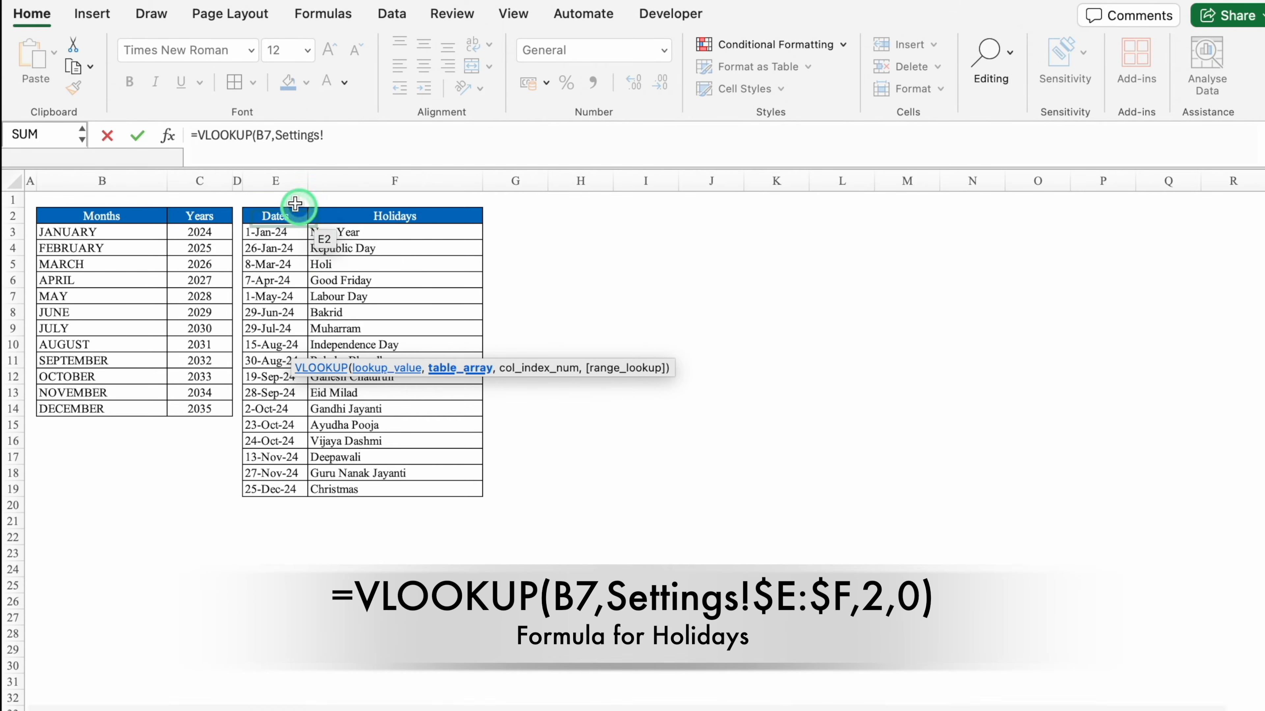
drag(276, 180, 399, 187)
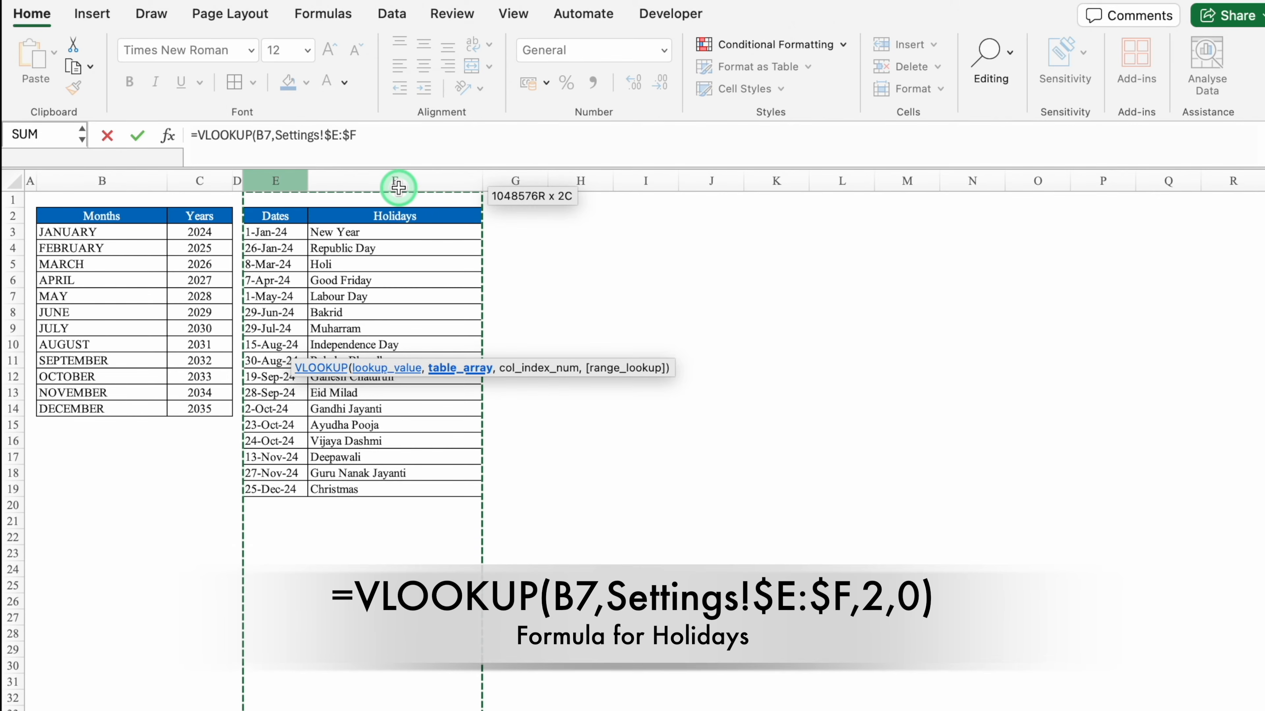
text(,)
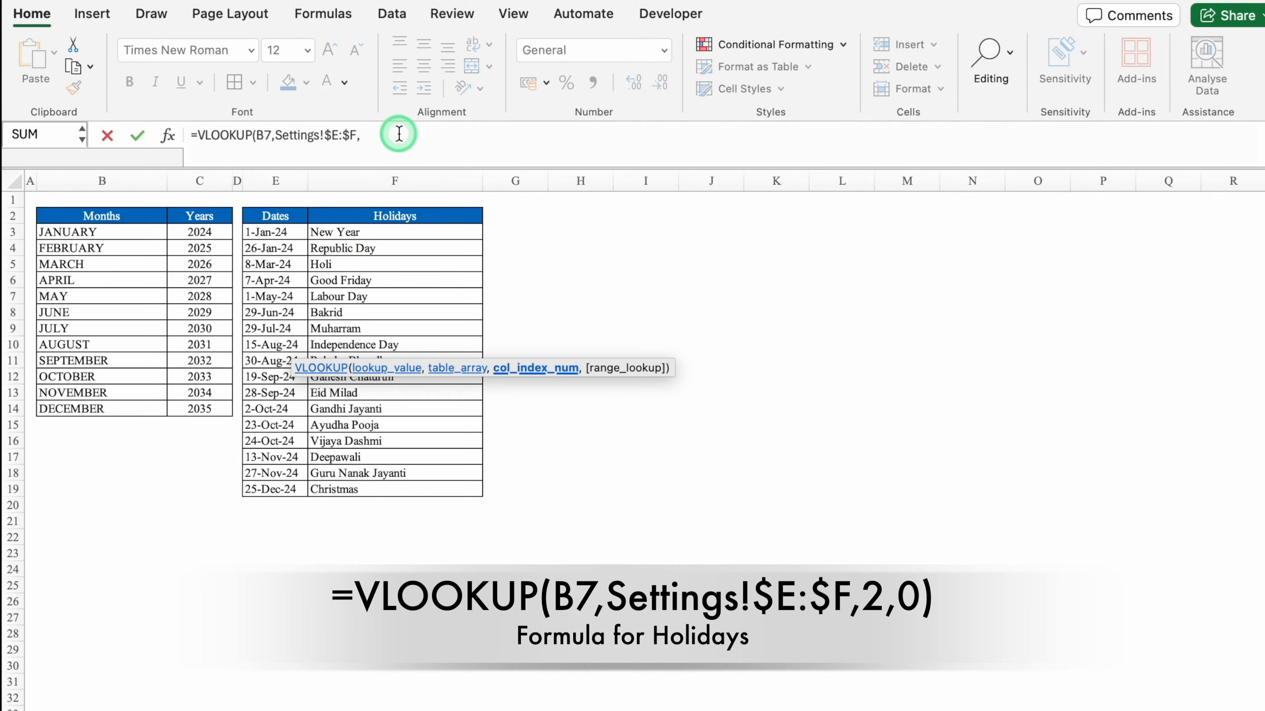
text(2,)
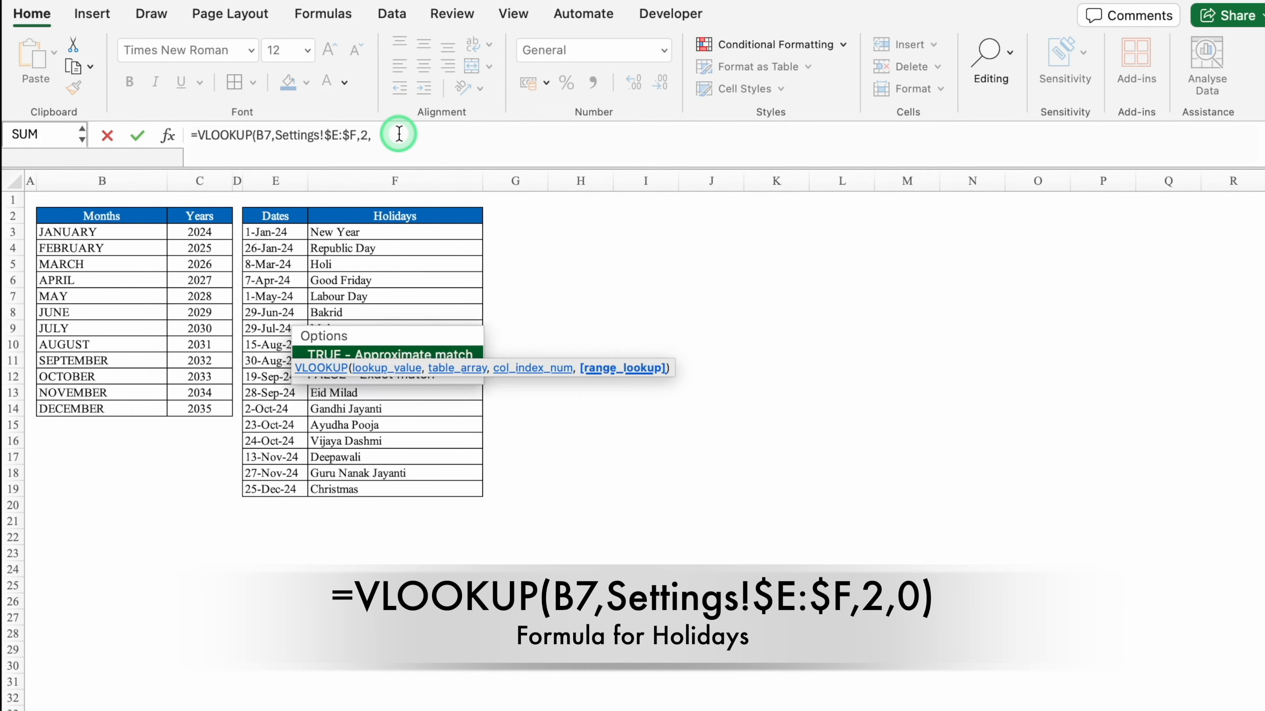
text(0)
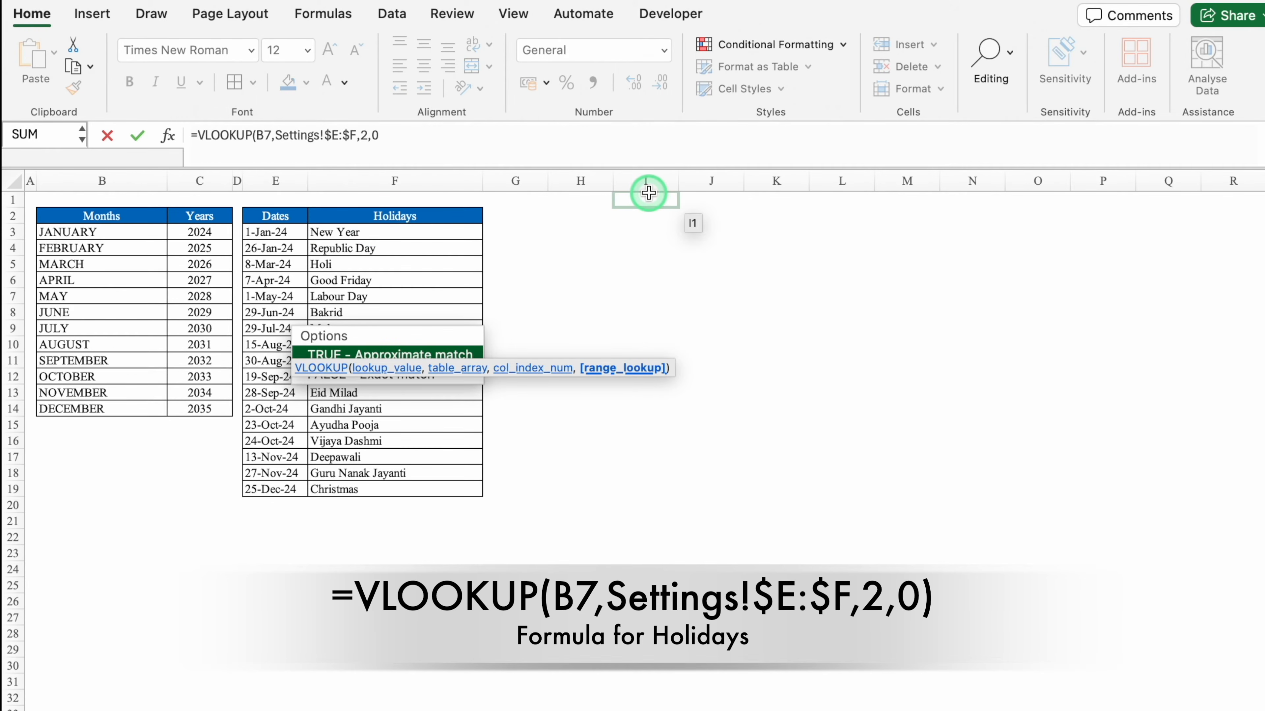
text())
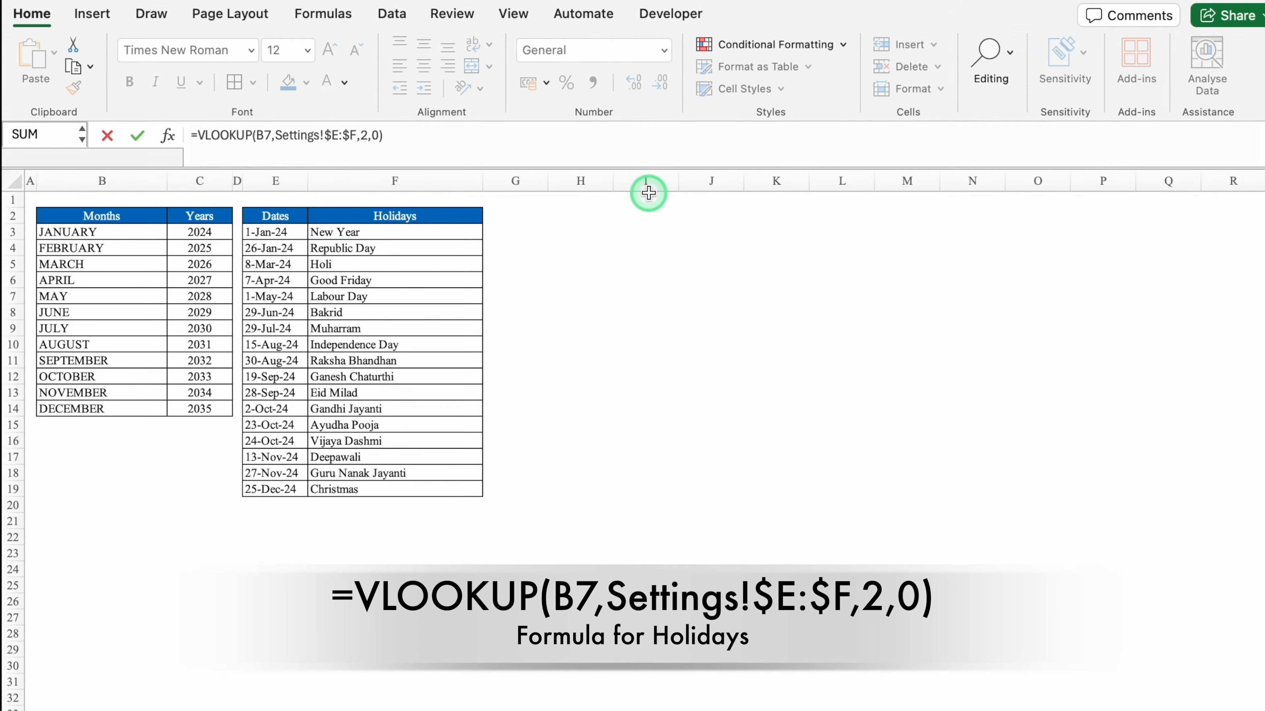
- Wrap the E7 lookup in IFERROR with a blank fallback and enter =IFERROR(VLOOKUP(B7,Settings!$E:$F,2,0),"")
click(197, 135)
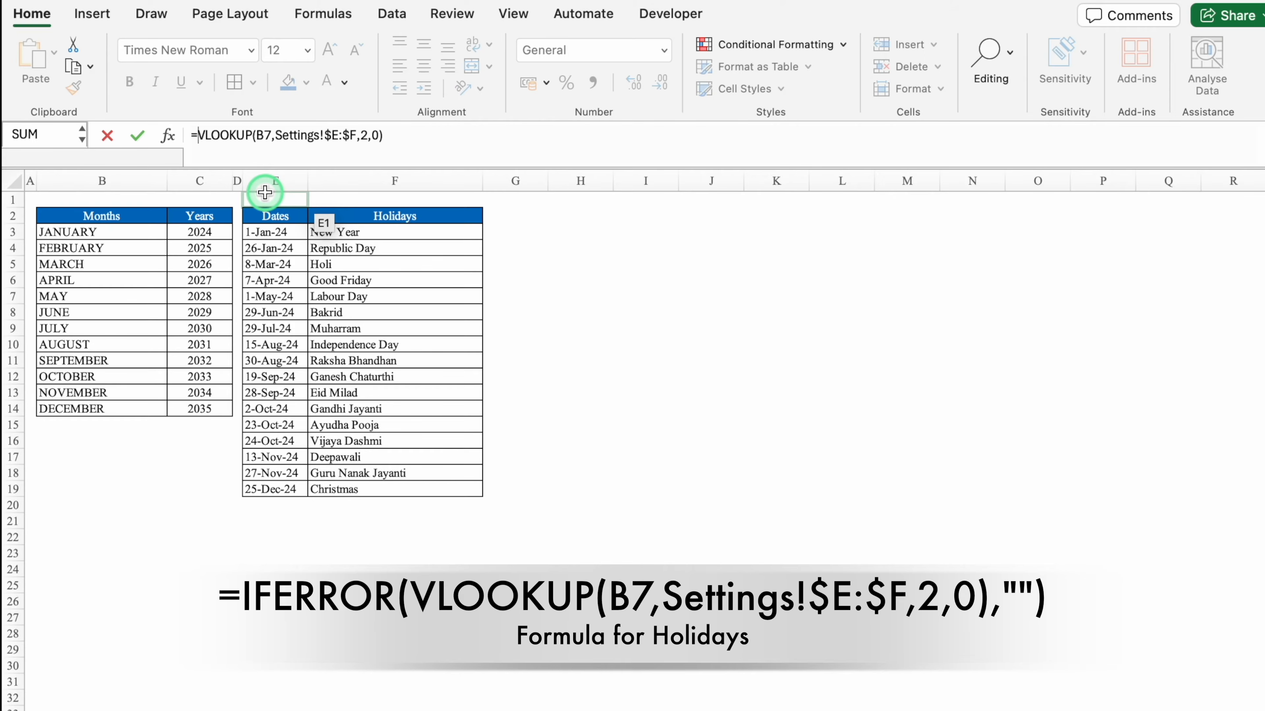
text(IFERR)
double_click(247, 197)
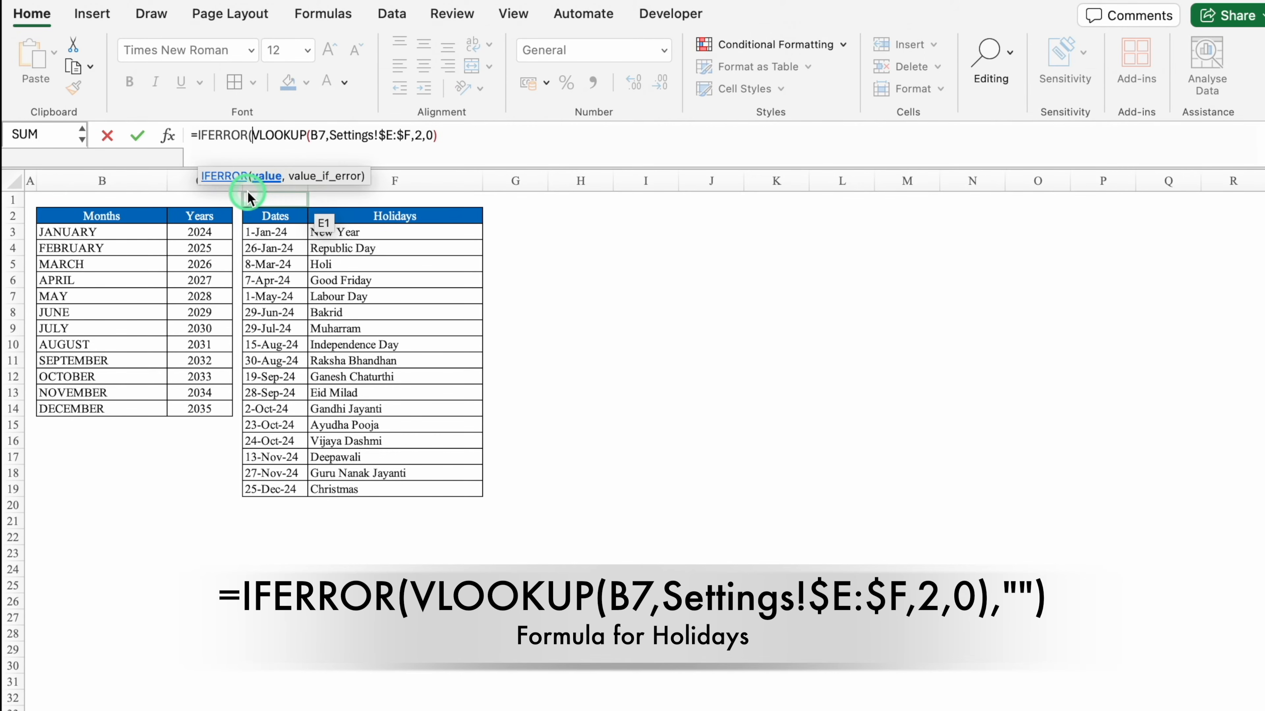
click(457, 135)
text(,)
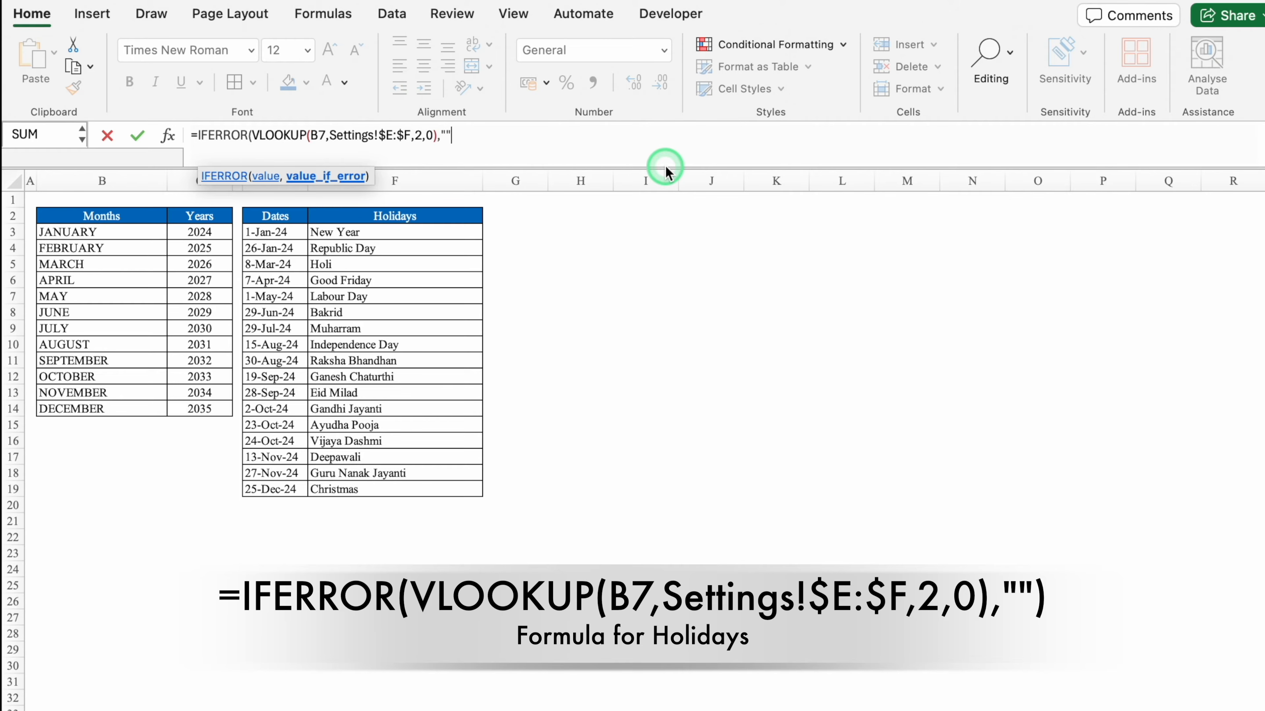
text(""))
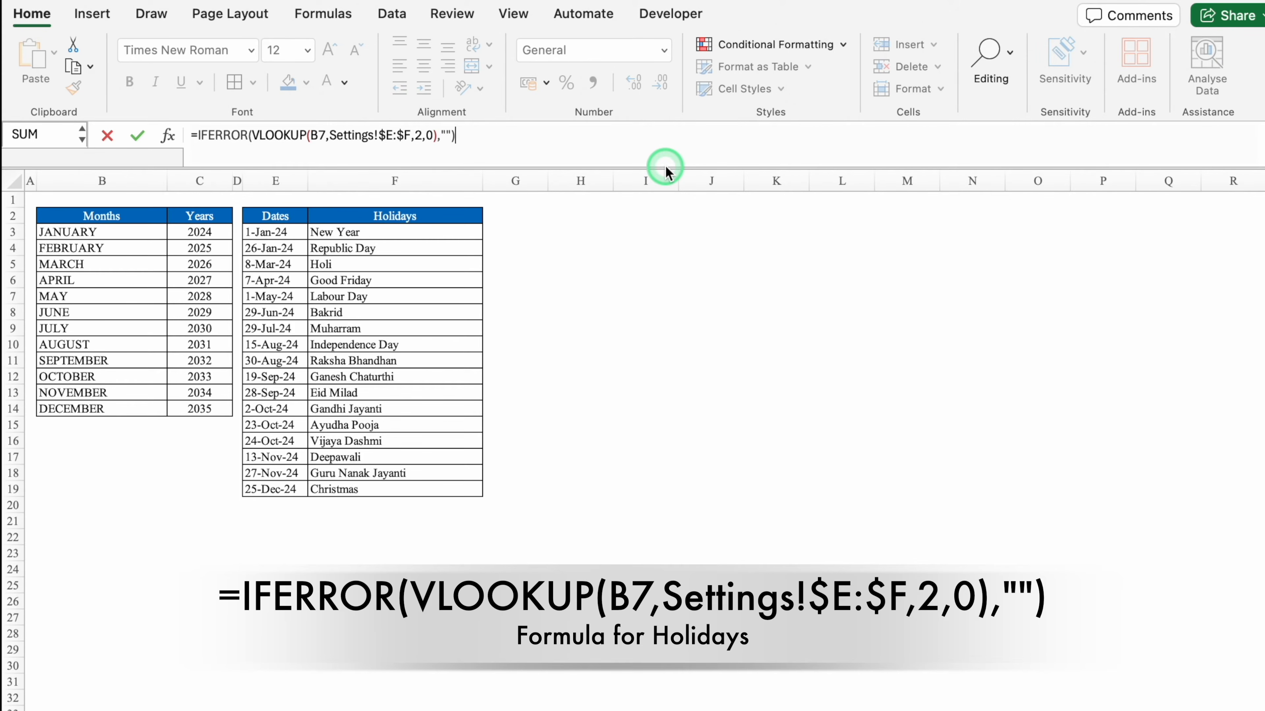
key(Return)
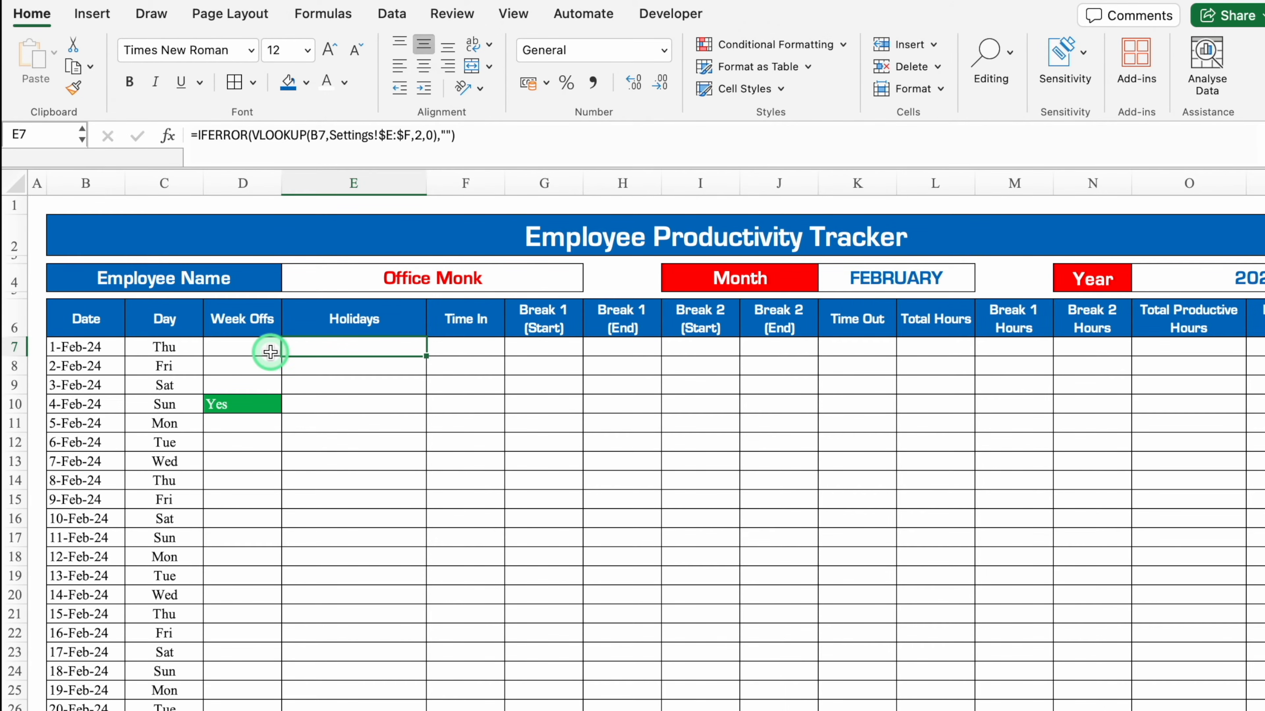
- Choose JANUARY as the tracker's month
click(861, 280)
click(983, 282)
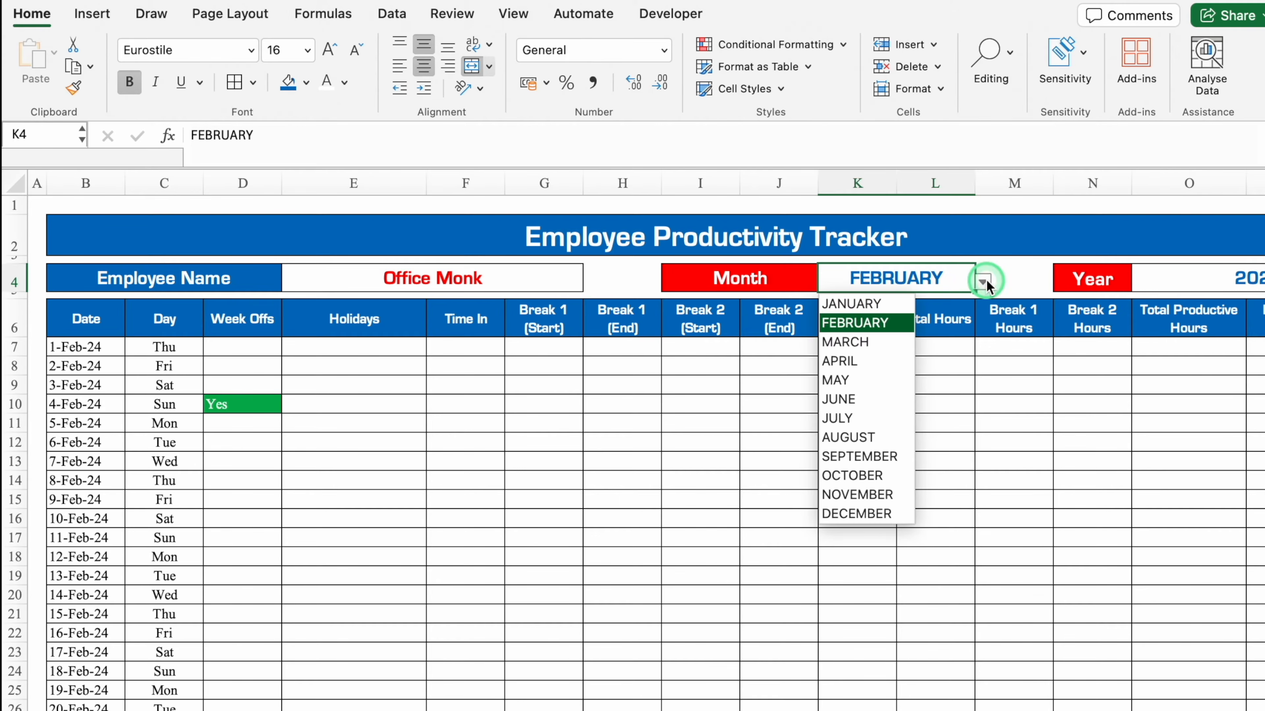
click(885, 305)
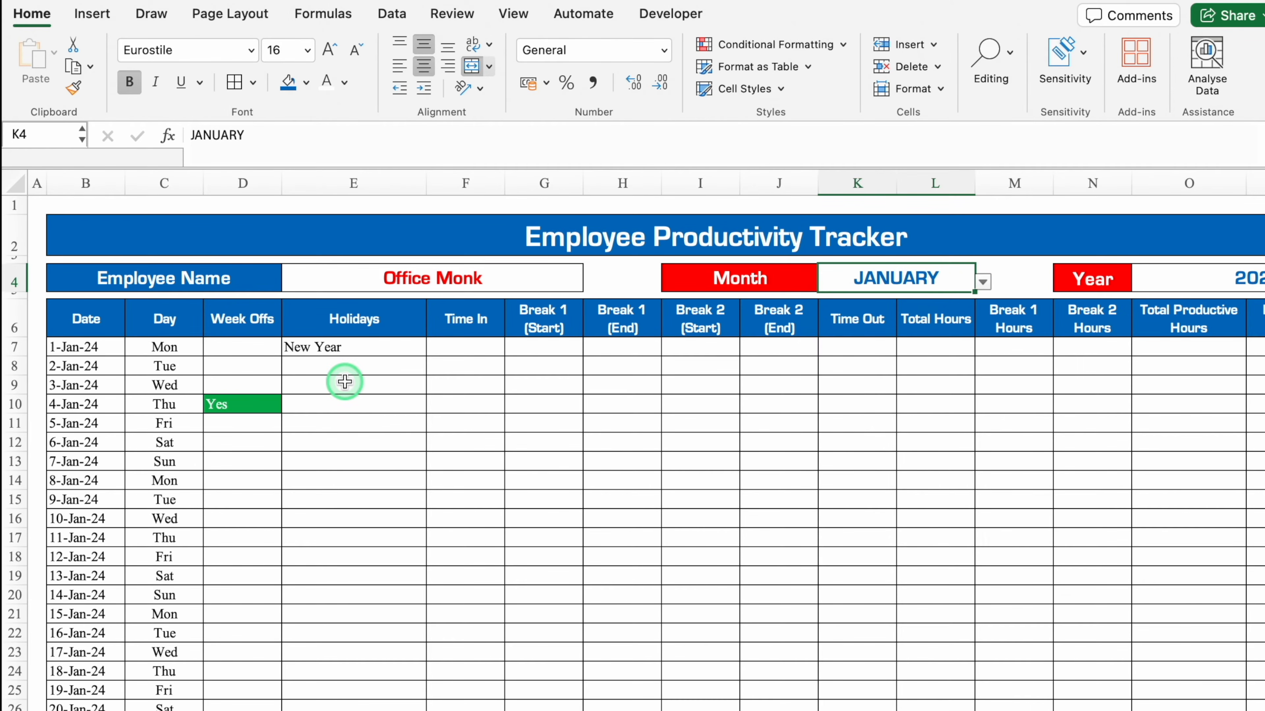
- Fill the holiday lookup formula from E7 down the Holidays column through the date rows
click(349, 347)
drag(426, 356, 426, 694)
scroll(353, 448, up, 5)
click(351, 351)
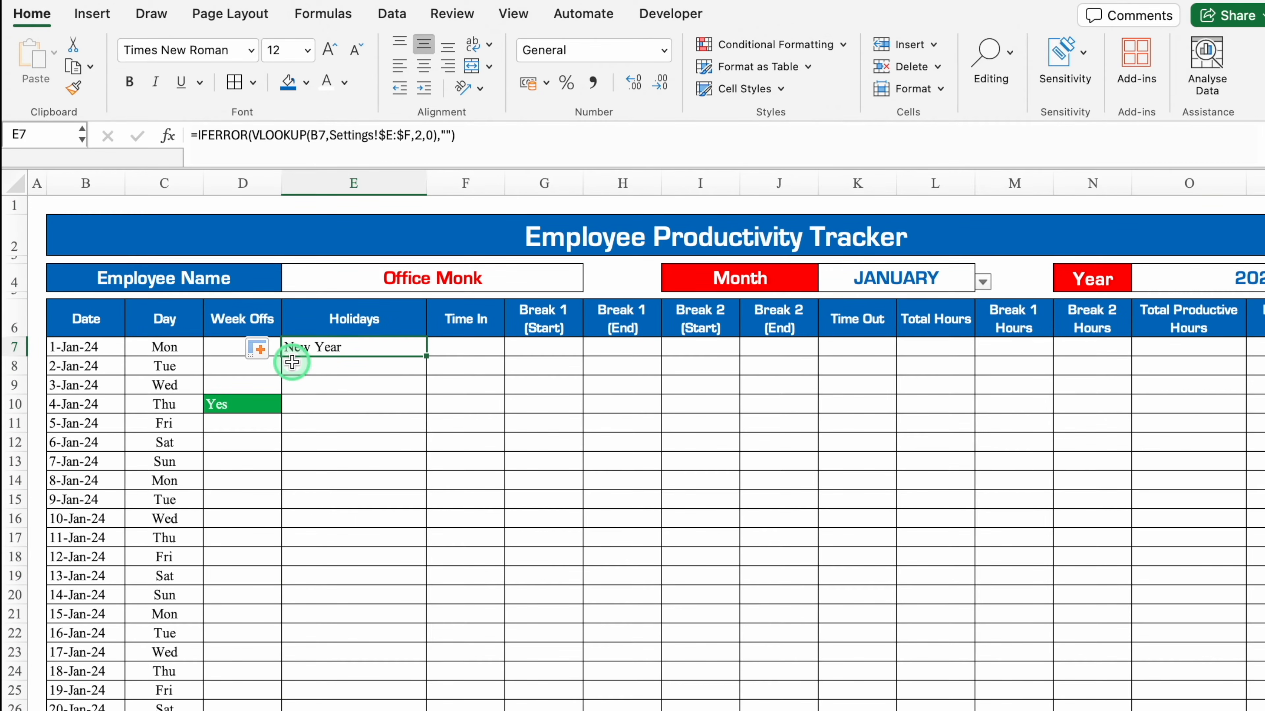
- Start a Classic conditional formatting rule for D7:P37 that uses a formula to determine which cells to format
click(231, 347)
drag(231, 347, 537, 668)
click(792, 44)
click(786, 213)
drag(643, 154, 590, 242)
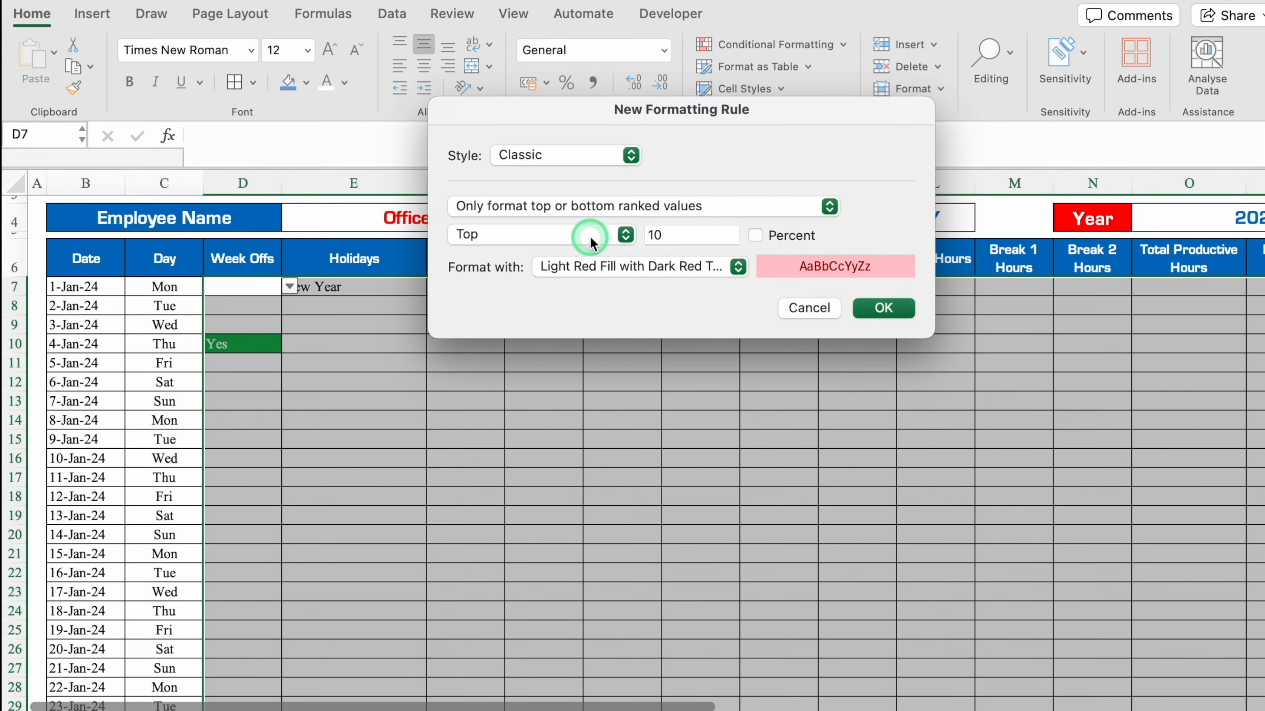
click(685, 206)
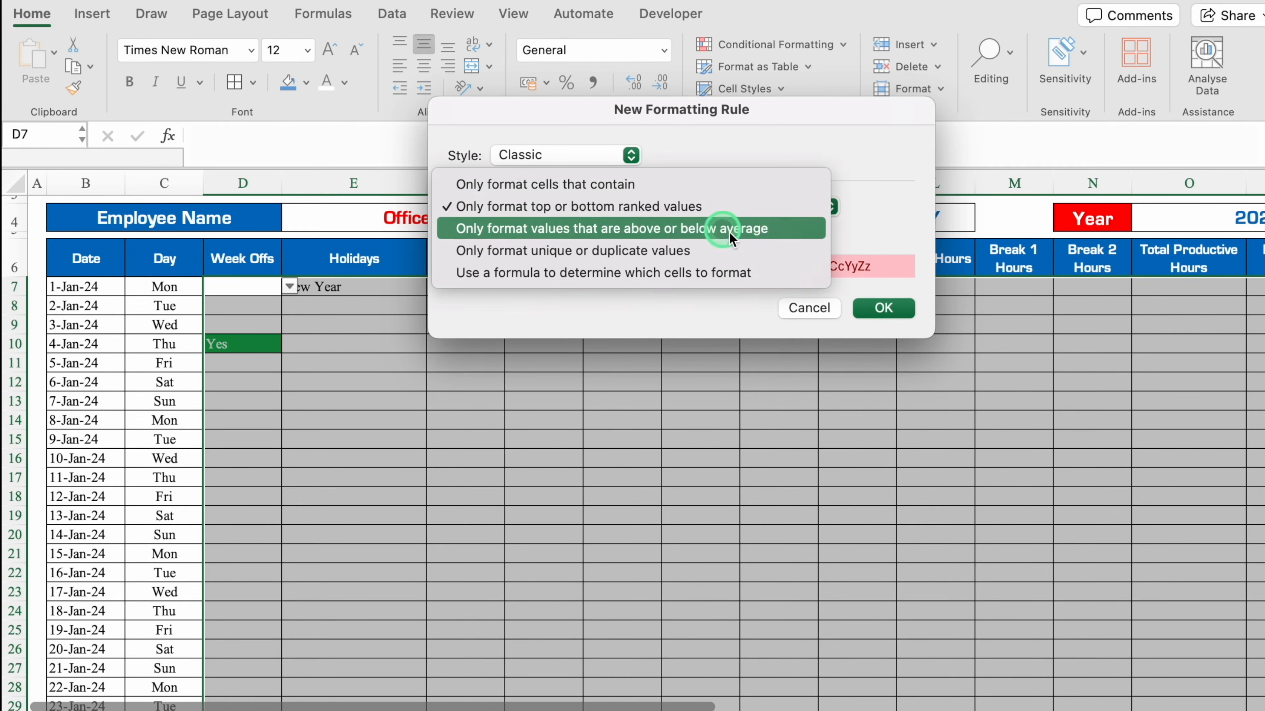
click(777, 267)
- Enter =$E7<>"" as the rule's formula so that it targets rows with a holiday
click(582, 235)
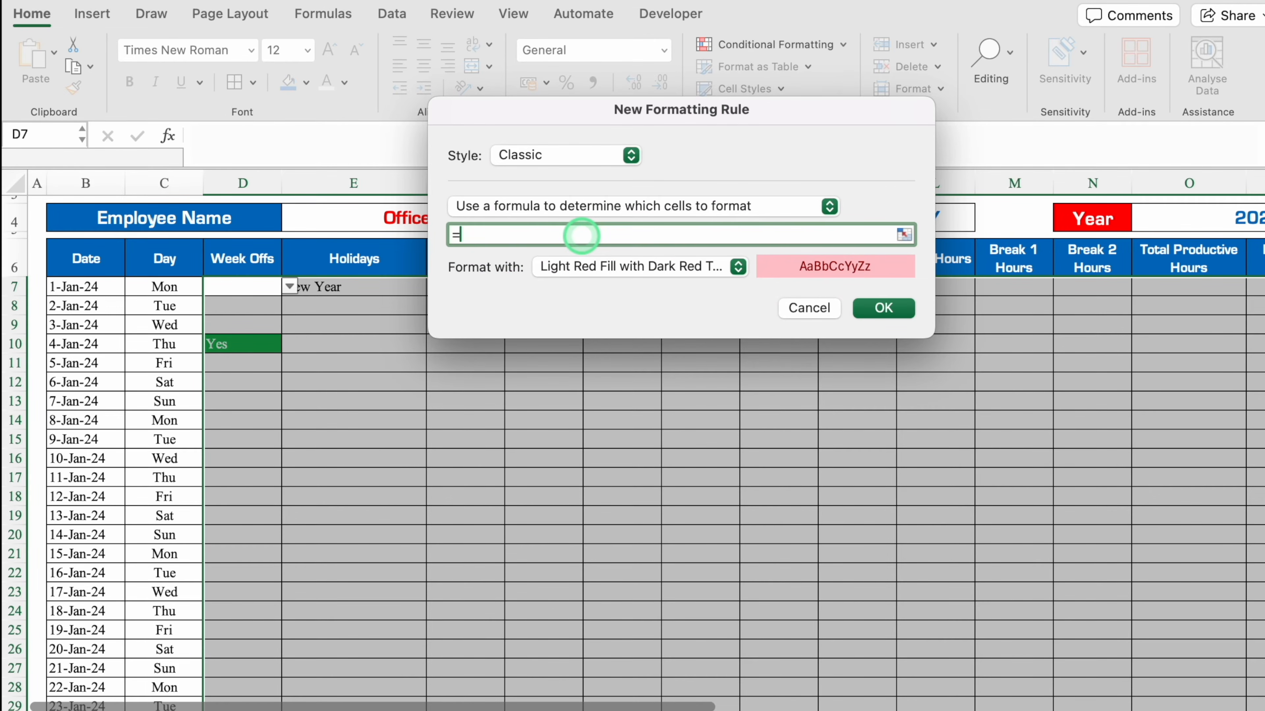
drag(537, 112, 689, 146)
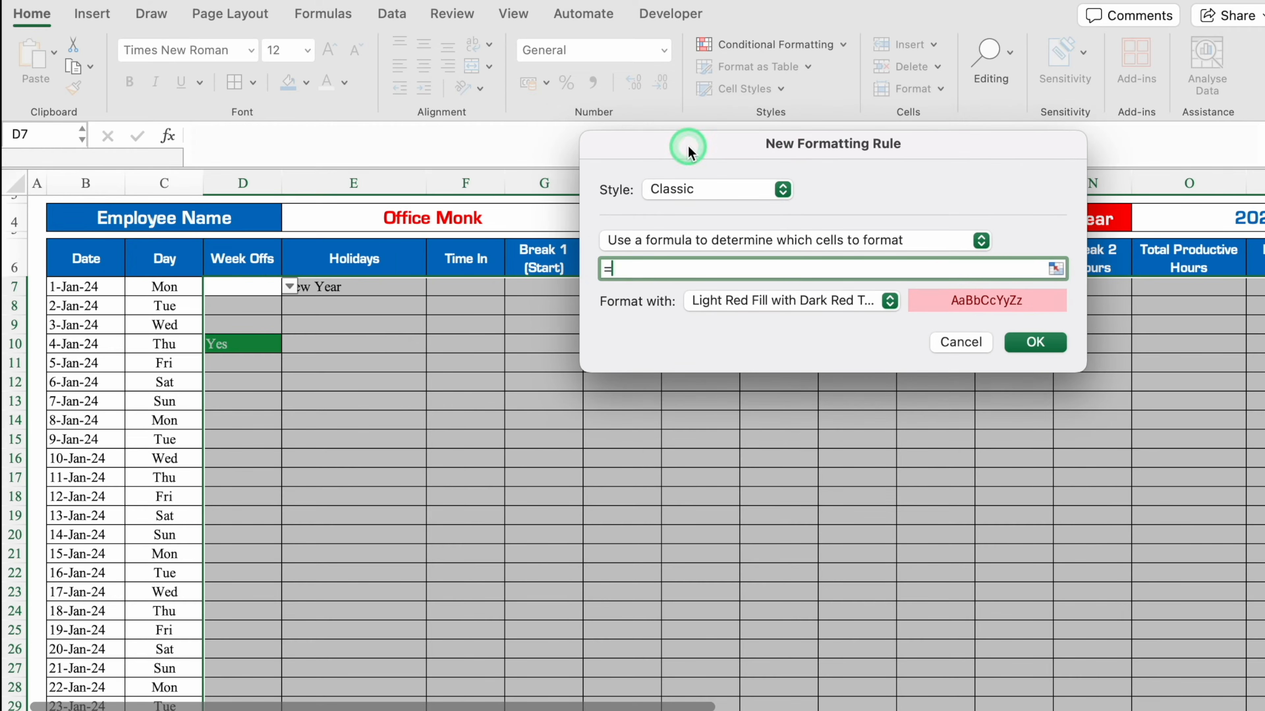
click(375, 282)
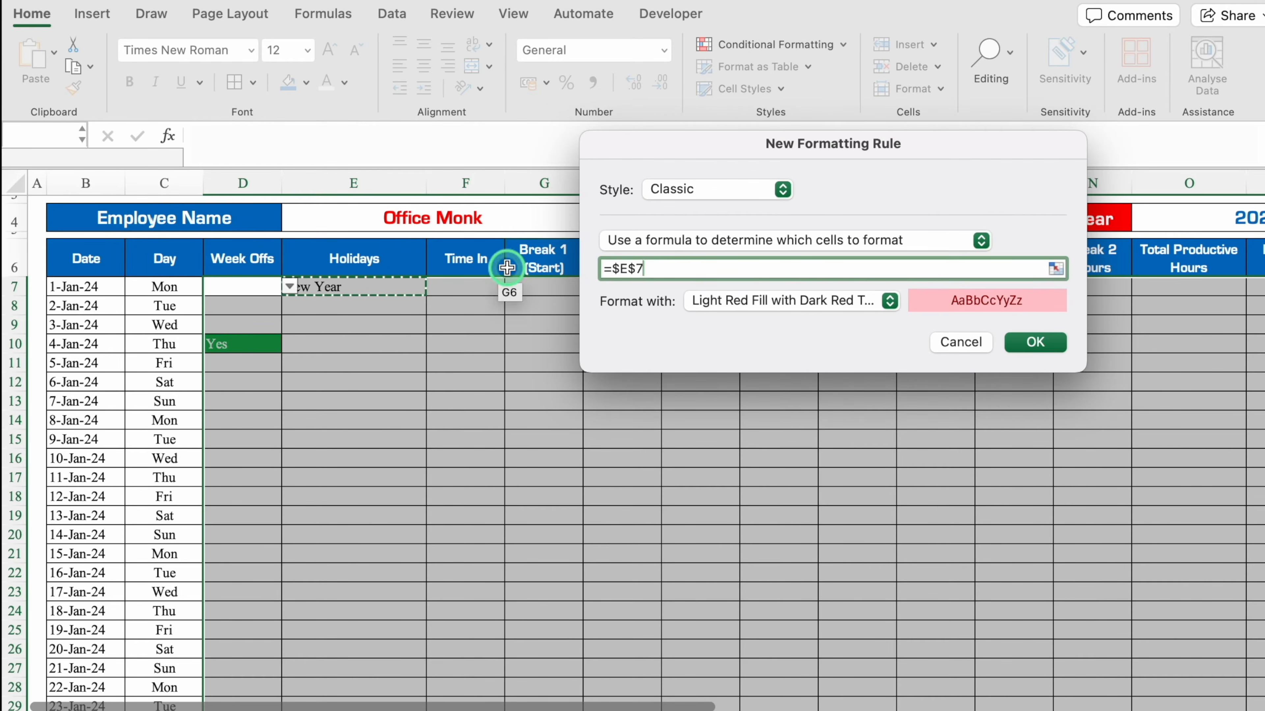
click(634, 269)
key(BackSpace)
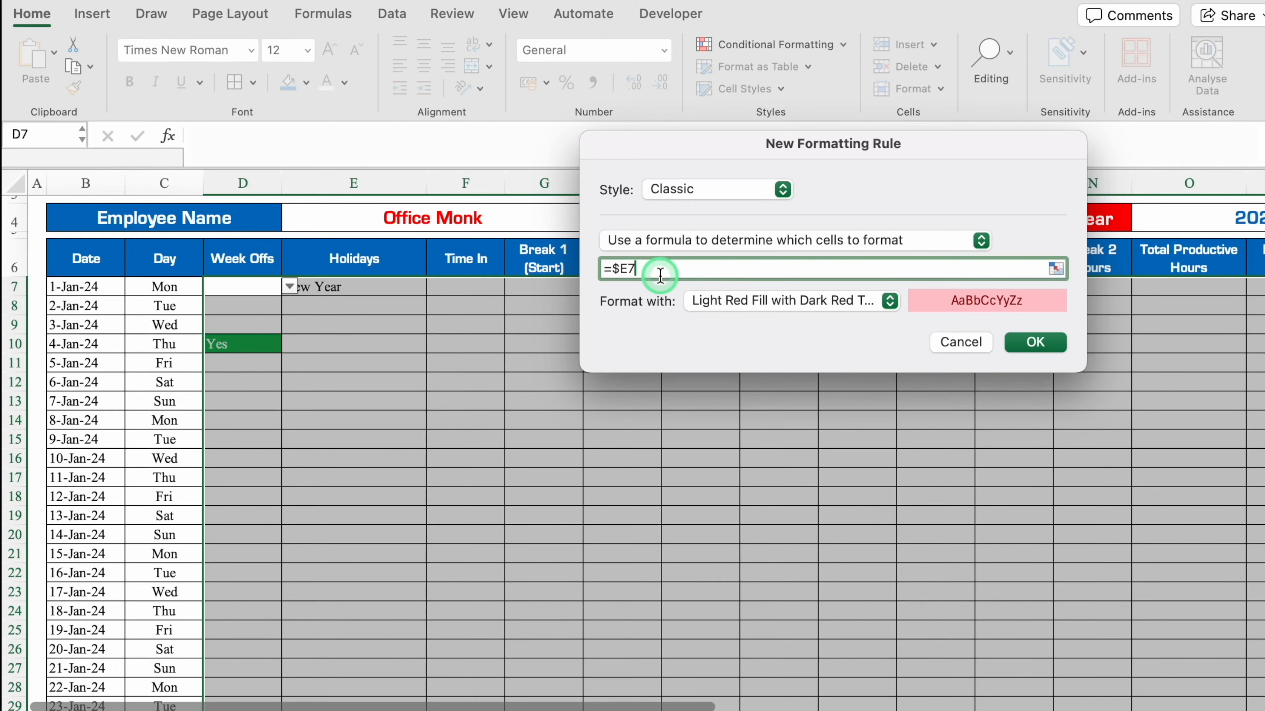
text(<>)
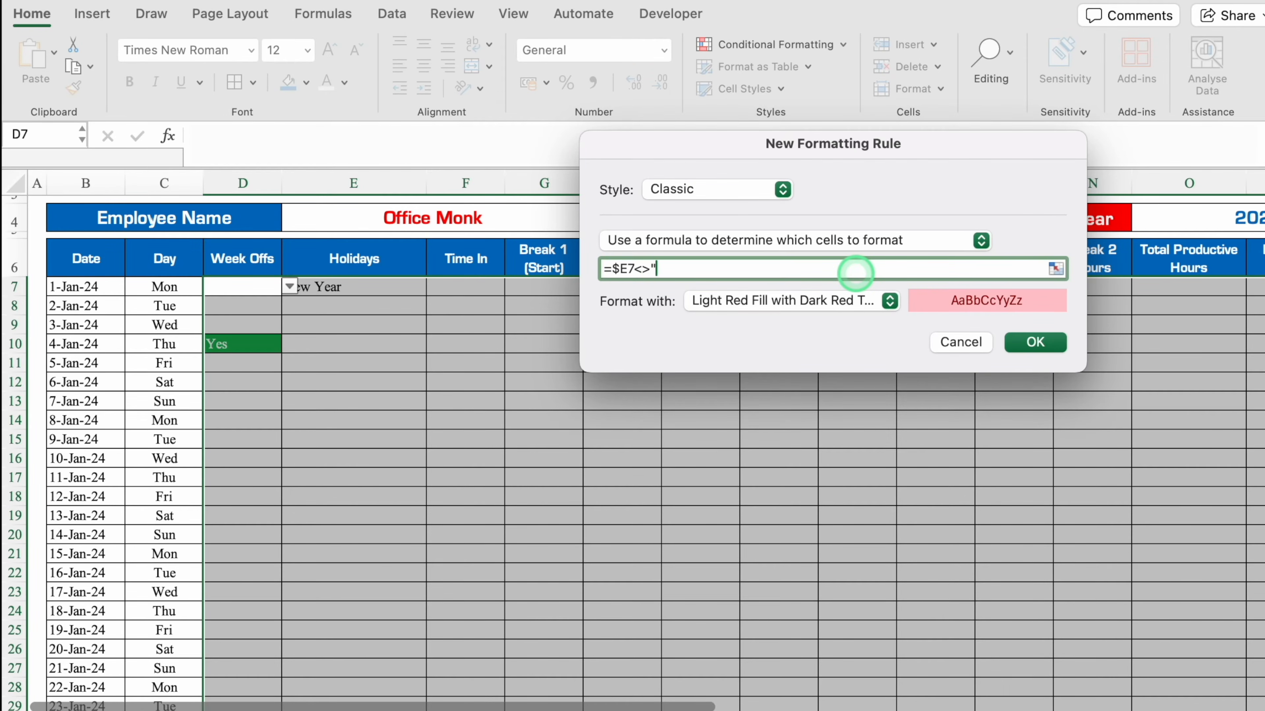
click(373, 193)
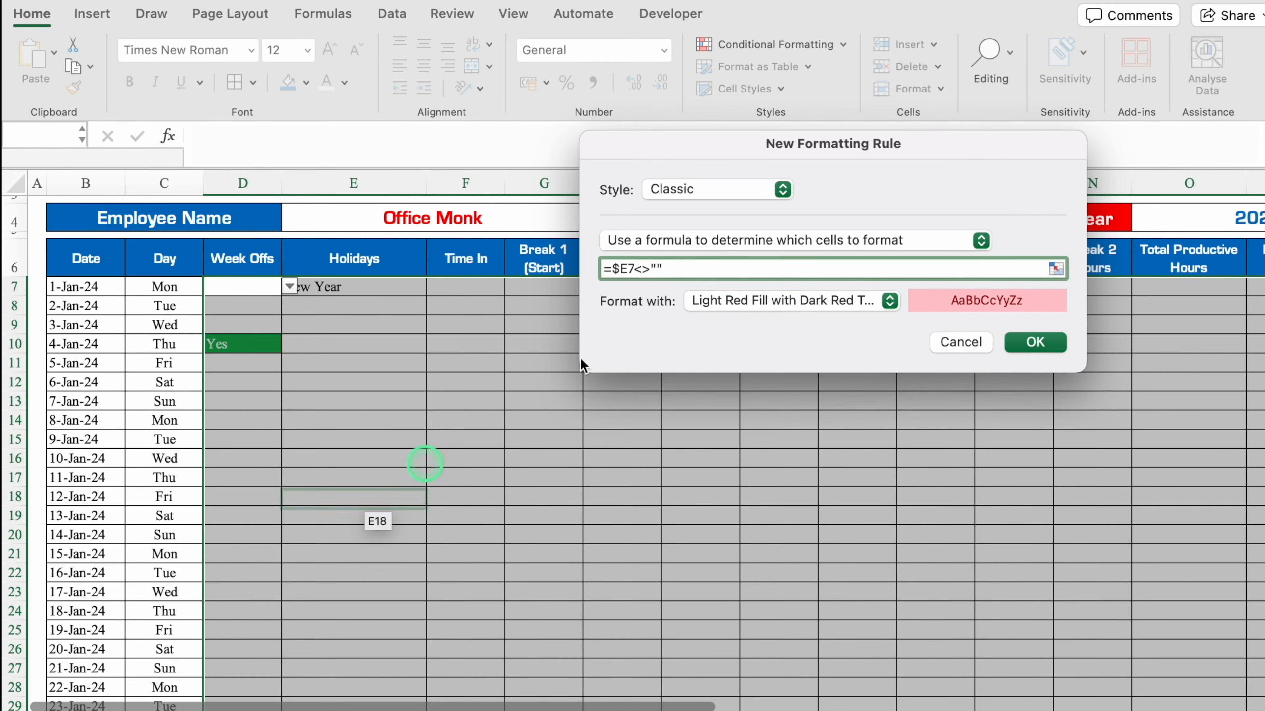
- Give the holiday rule a customised format with orange fill and black font, and apply it
click(889, 300)
click(802, 440)
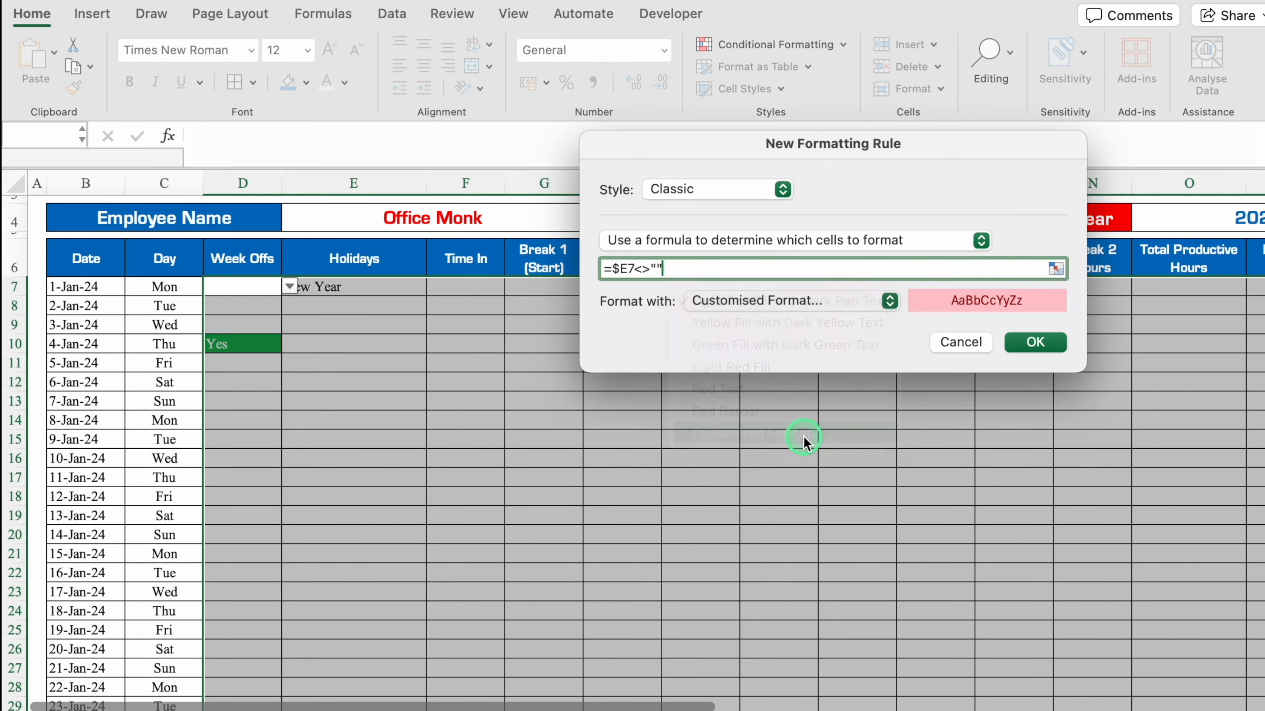
click(741, 61)
click(591, 137)
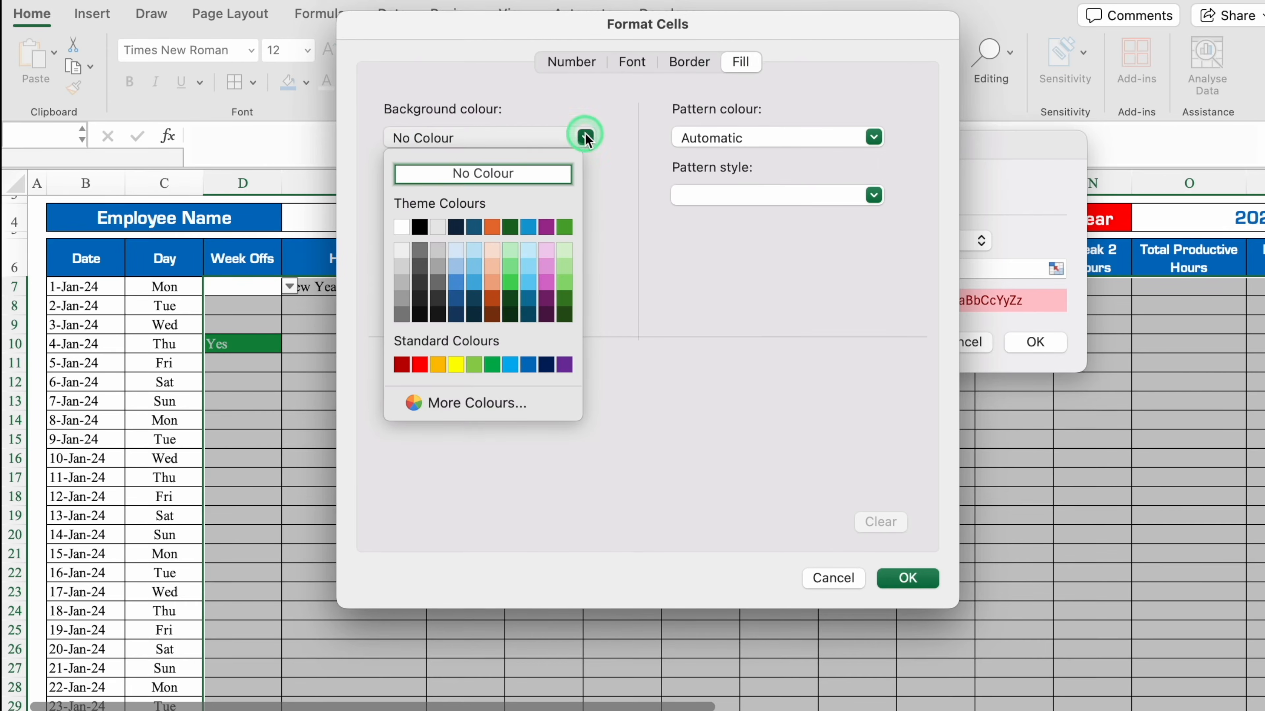
click(440, 366)
click(633, 61)
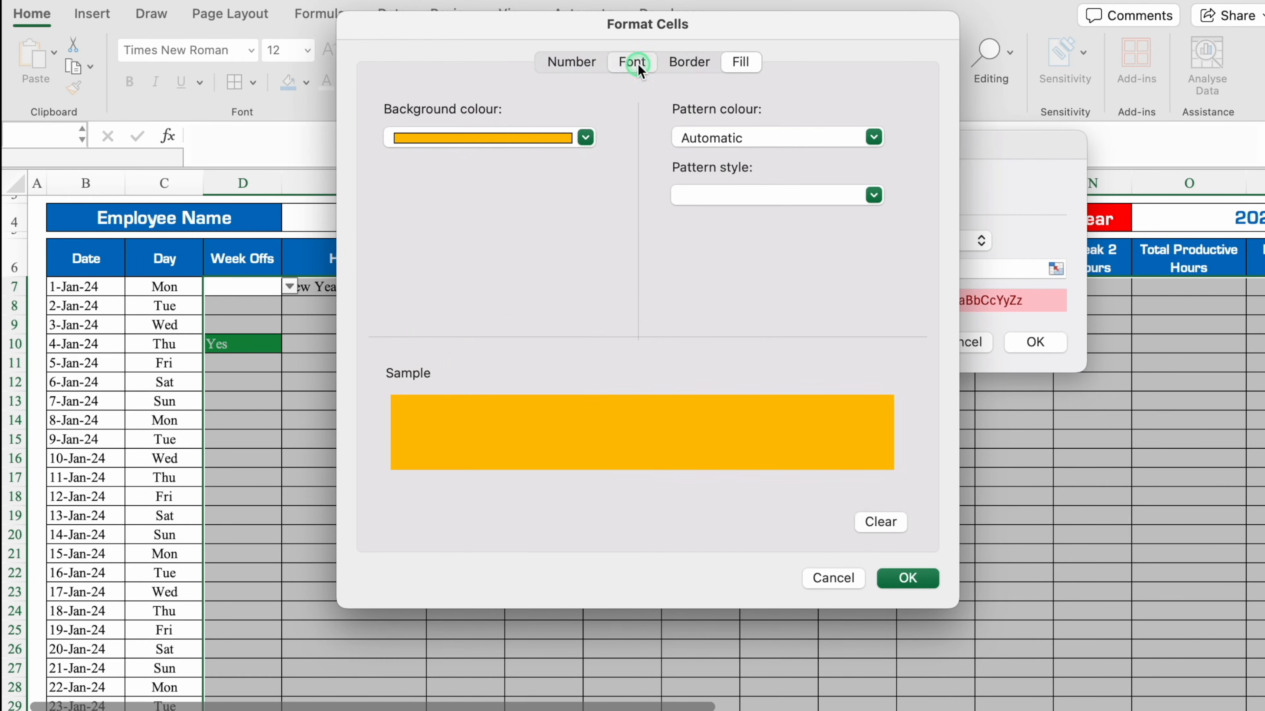
click(775, 291)
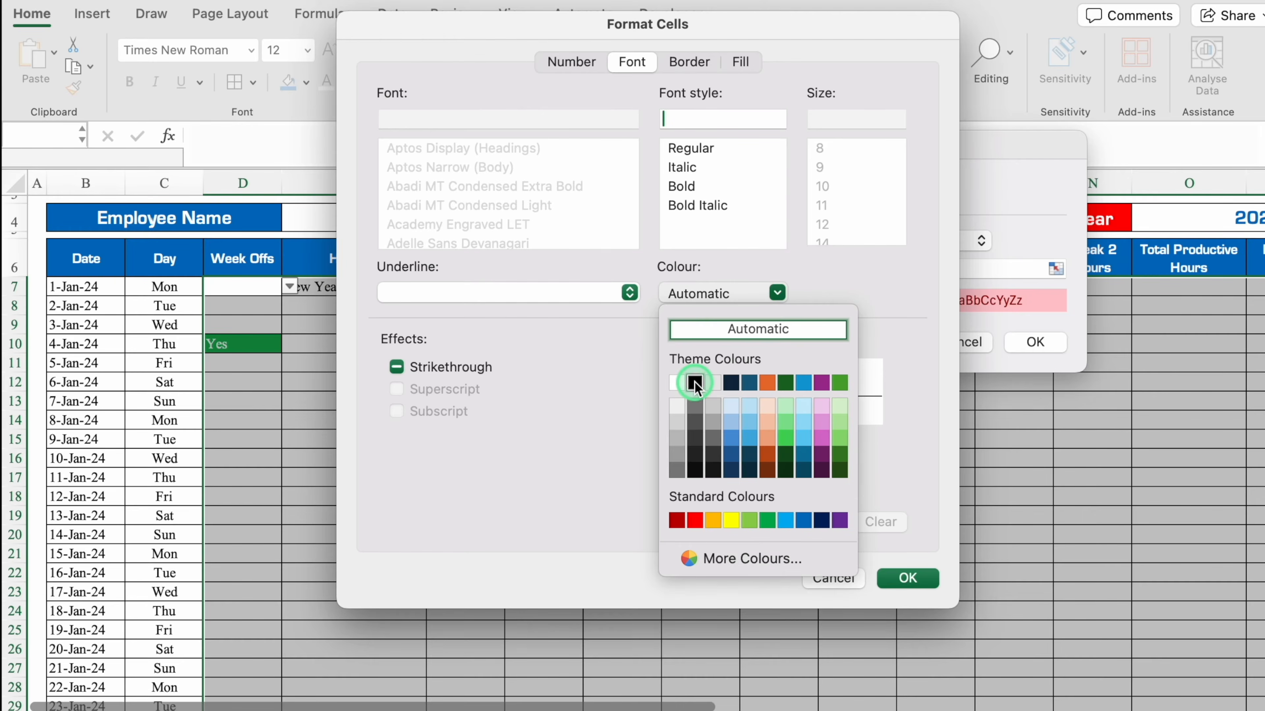
click(694, 382)
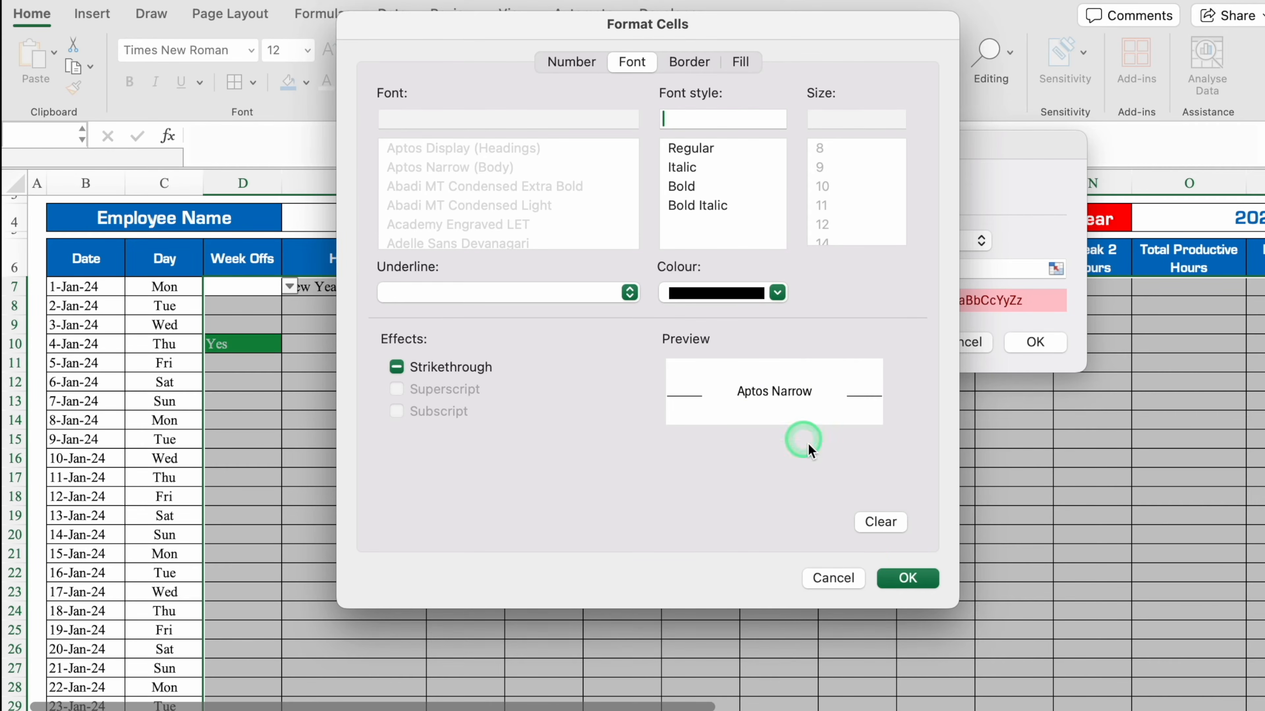
click(911, 579)
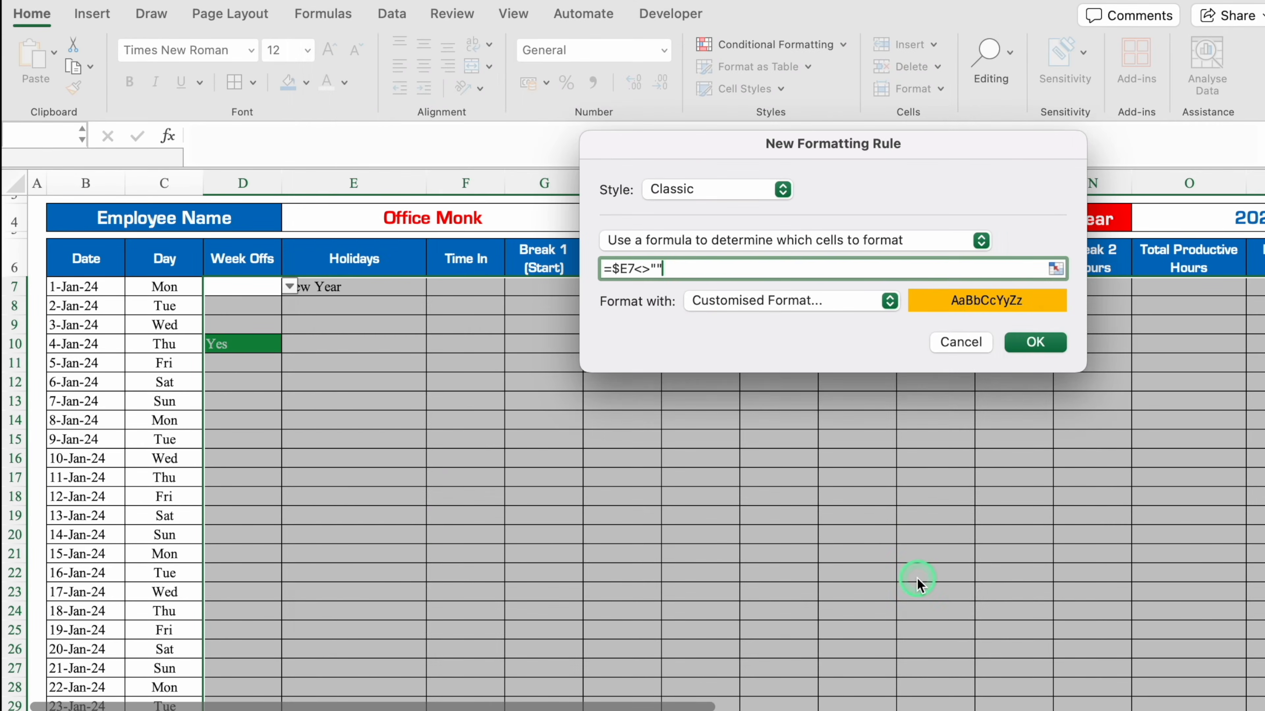
click(1041, 343)
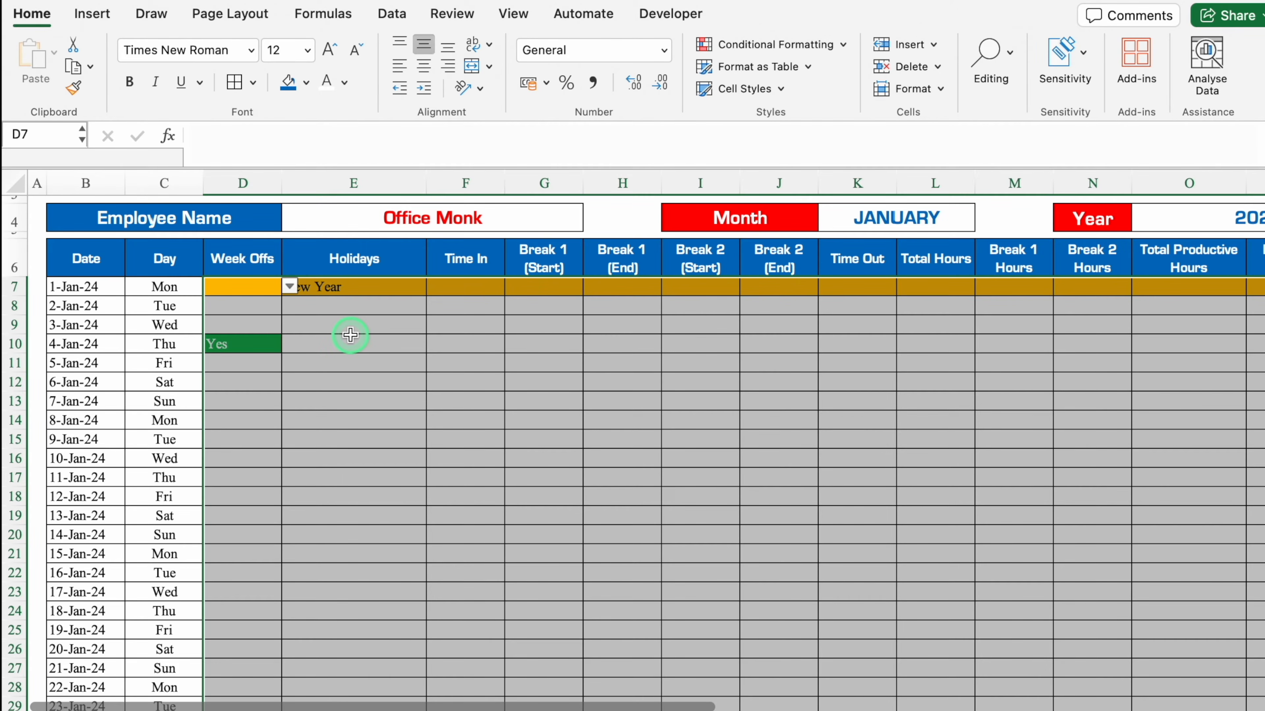
- Start another Classic rule for the same D7:P37 range, using a formula to determine which cells to format
click(765, 44)
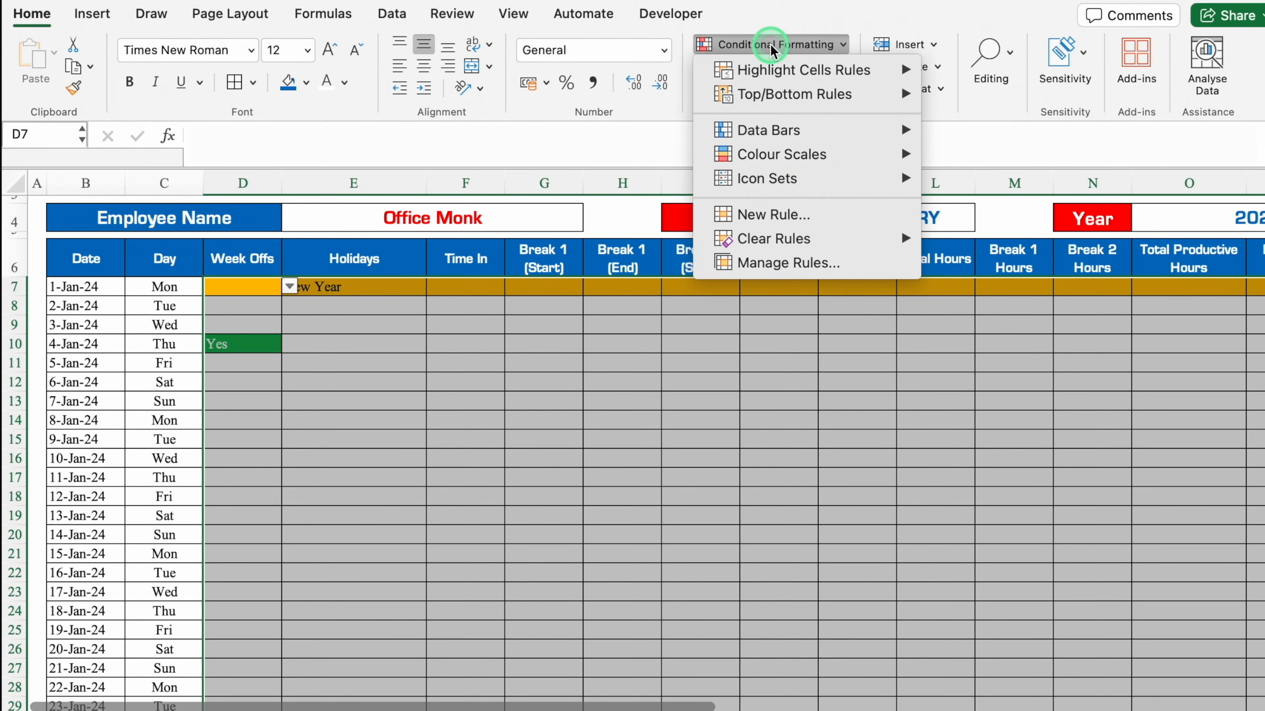
click(779, 215)
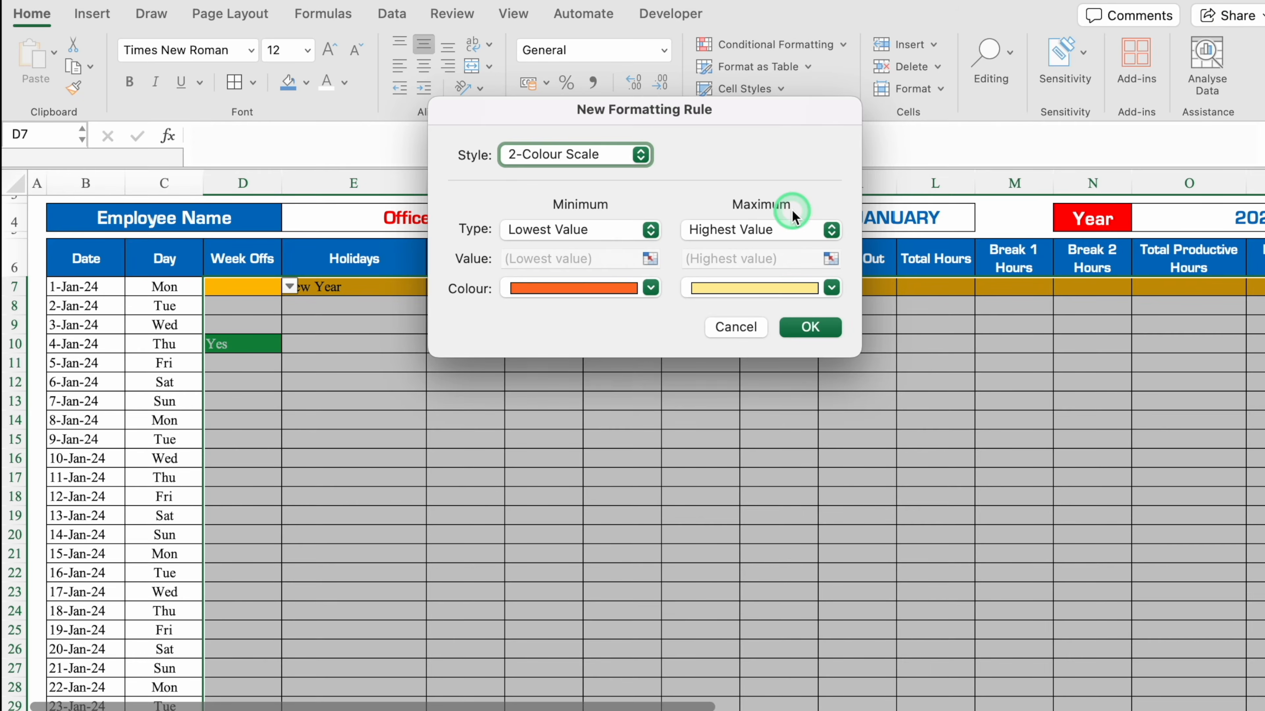
click(645, 152)
click(590, 241)
click(672, 213)
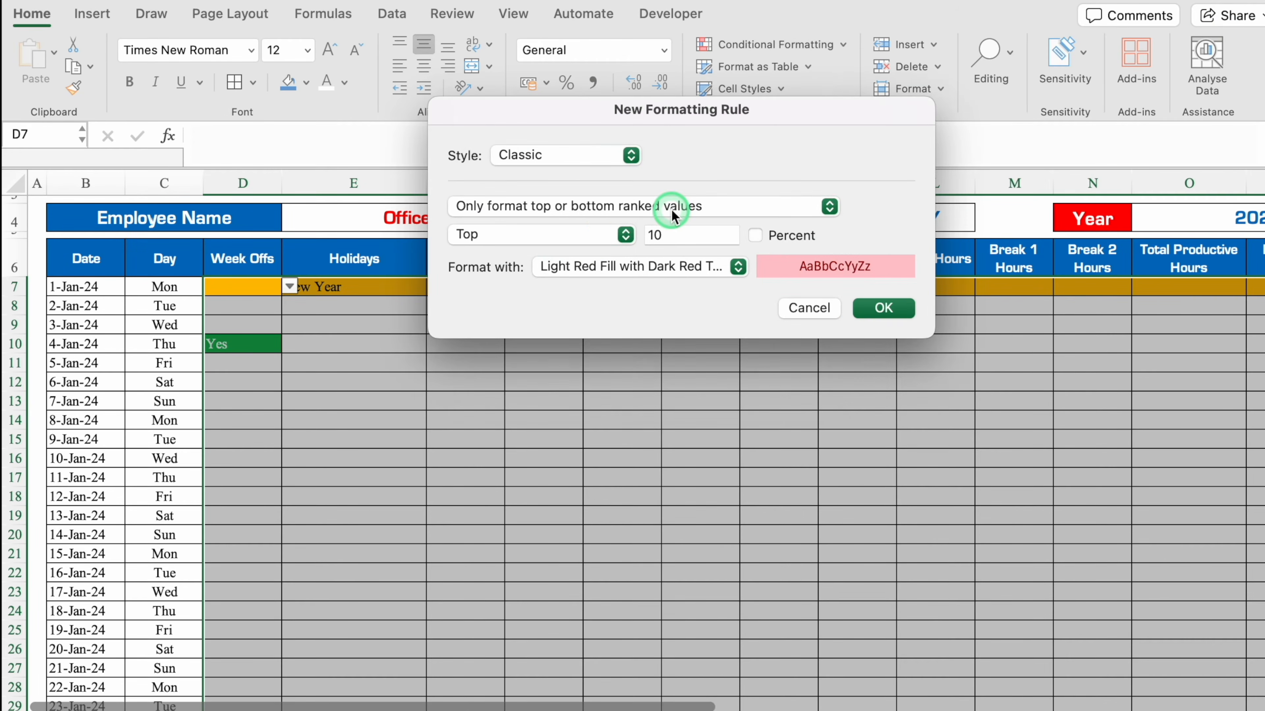
click(745, 273)
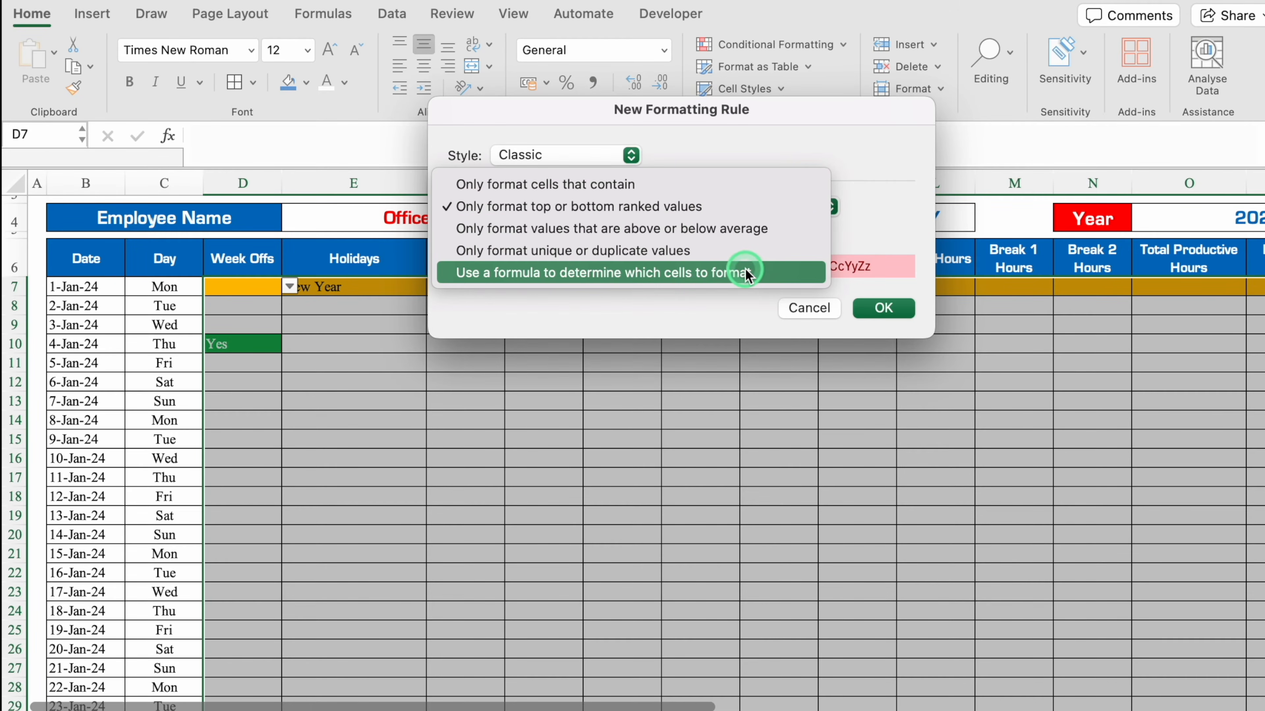
- Enter =$D7="Yes" as the rule's formula so that it targets week-off rows
click(689, 237)
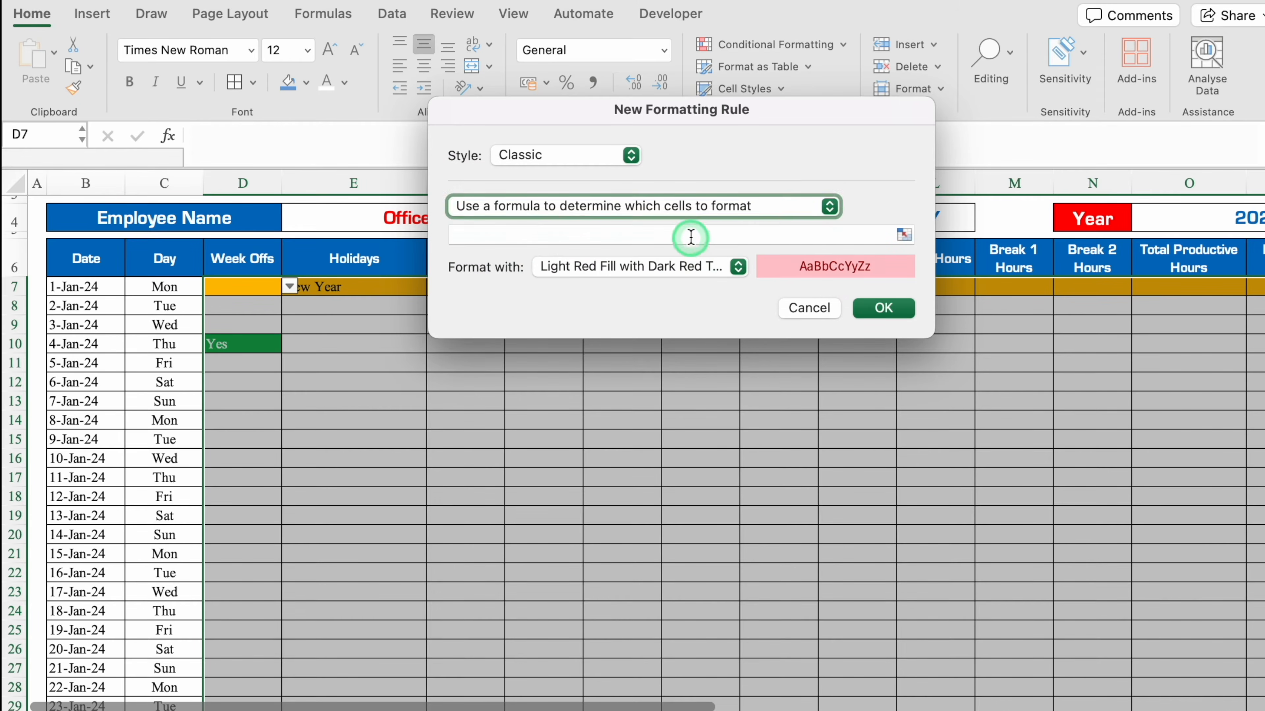
text(=)
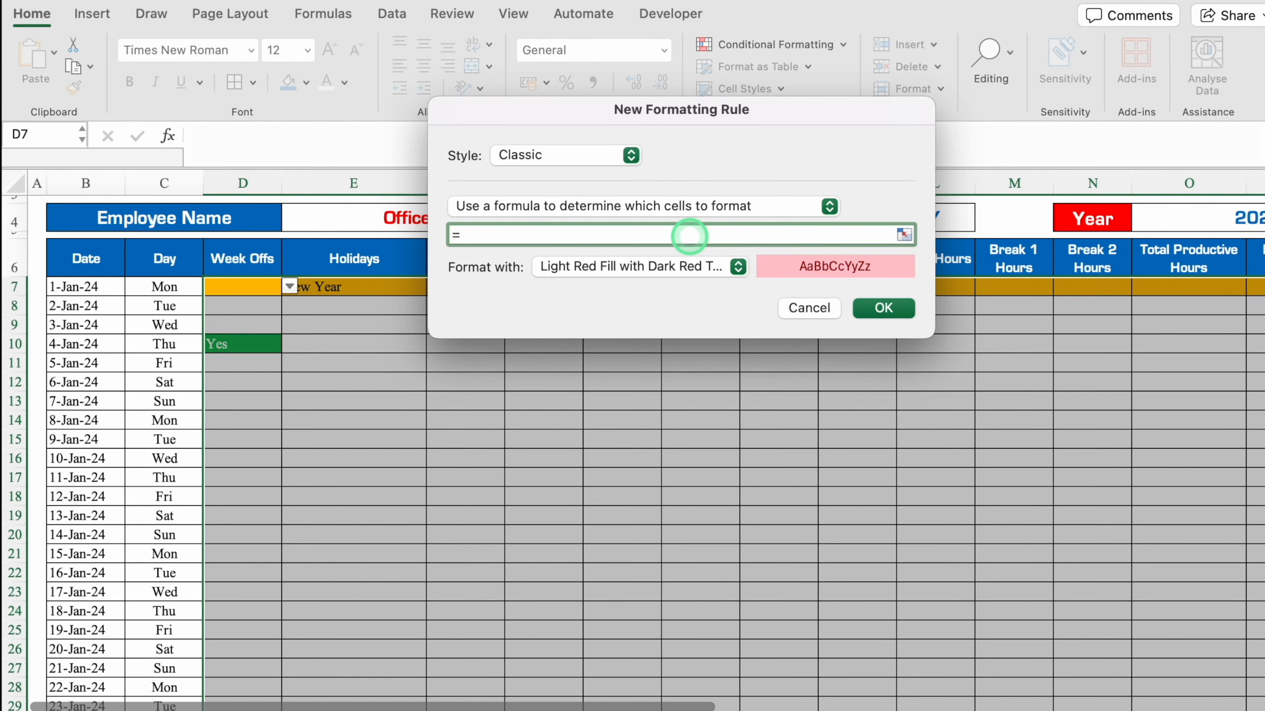
click(245, 287)
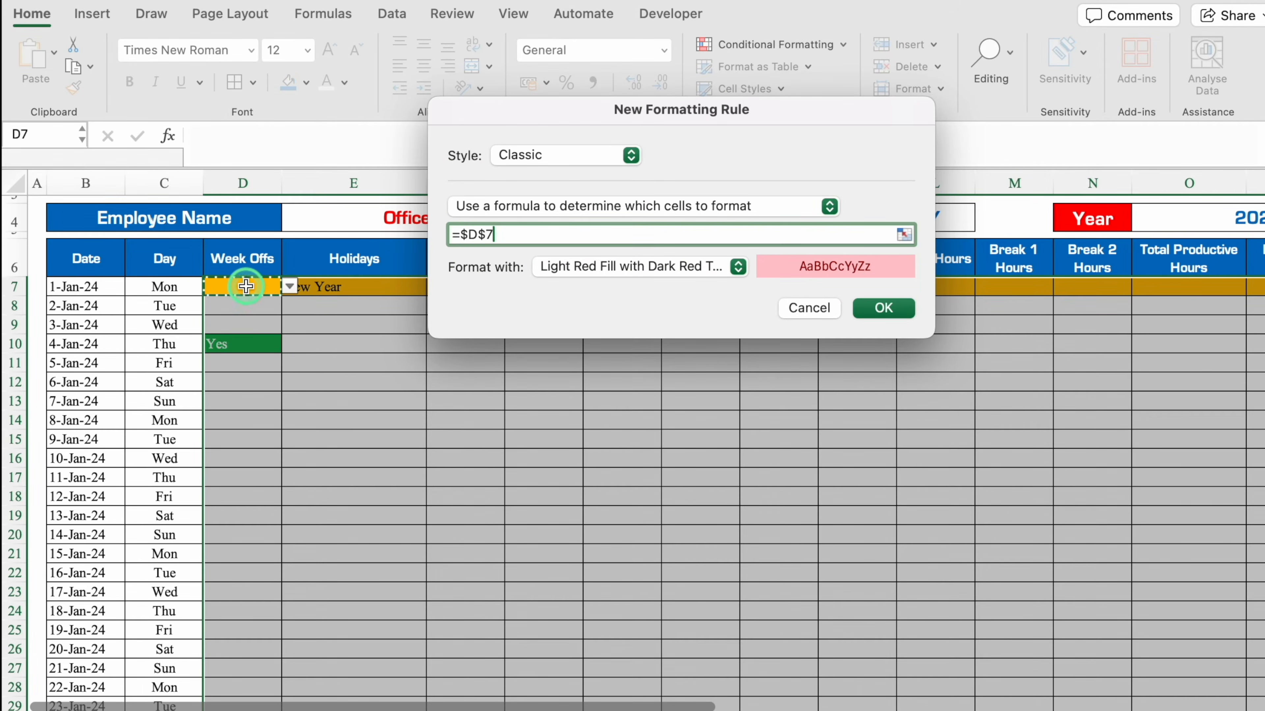
click(487, 234)
key(BackSpace)
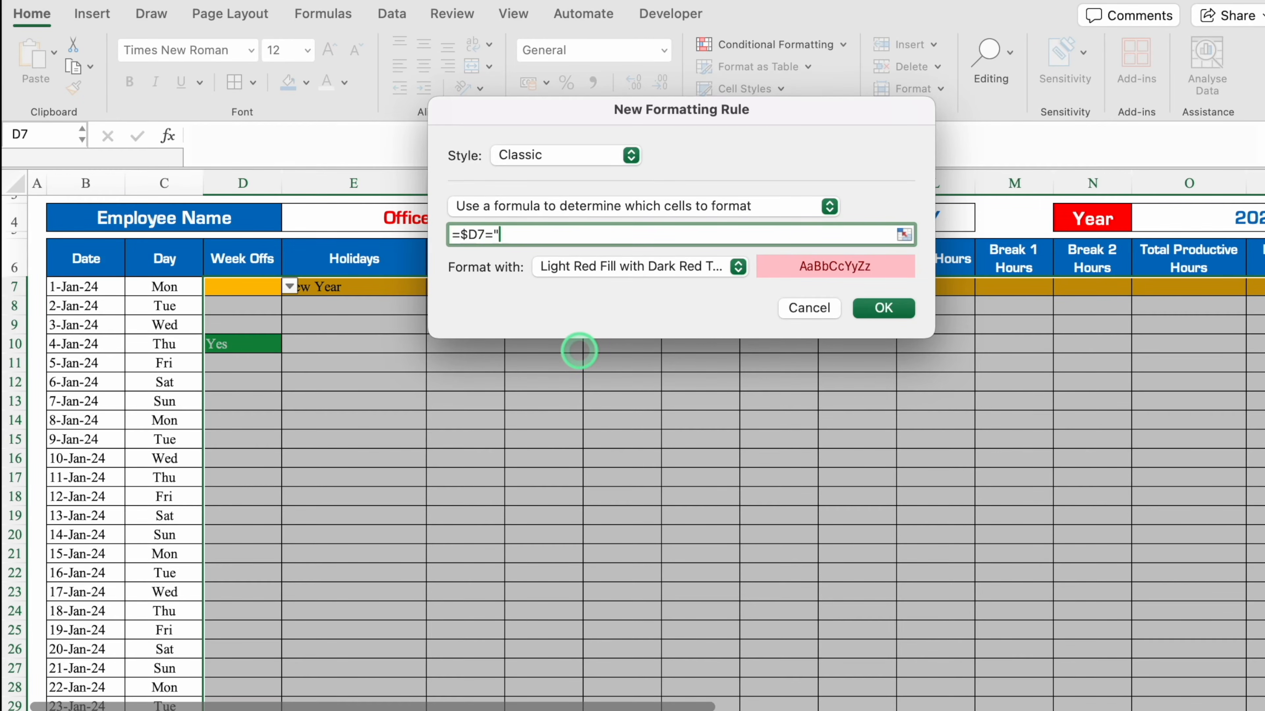
text("Yes")
- Give the week-off rule a customised format with red fill and white font, and apply it
click(737, 268)
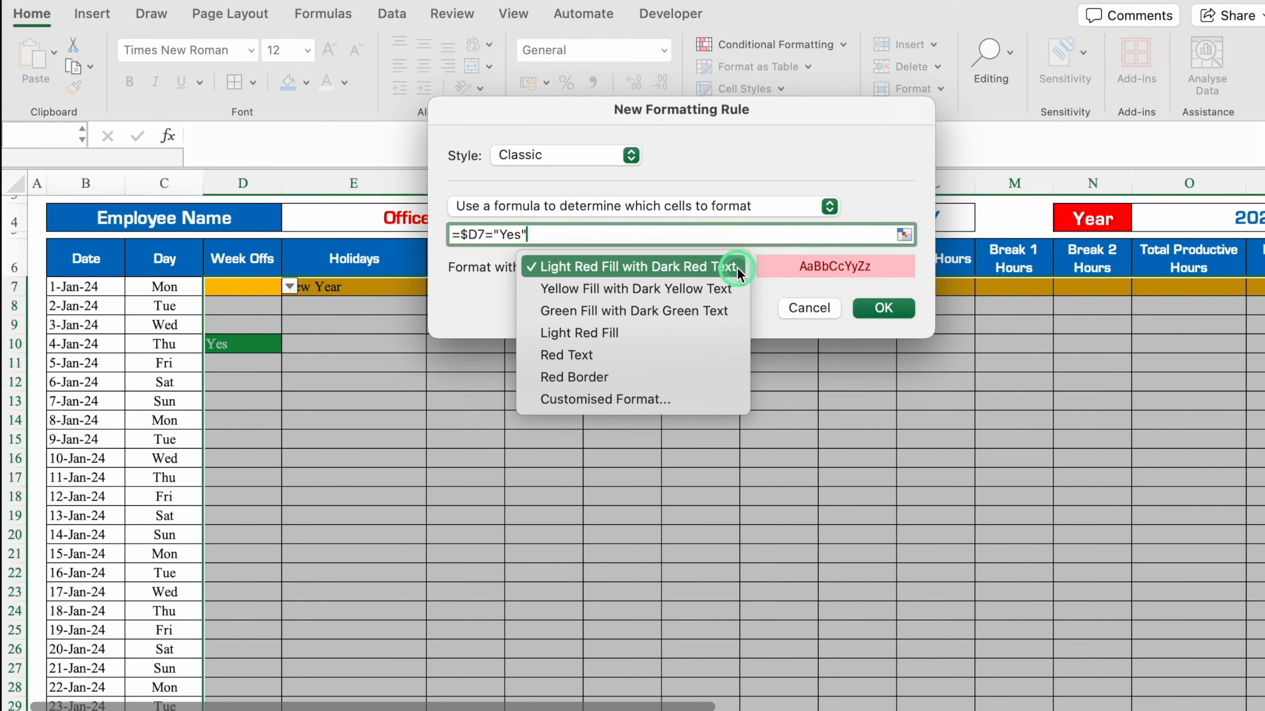
click(605, 399)
click(740, 62)
click(586, 137)
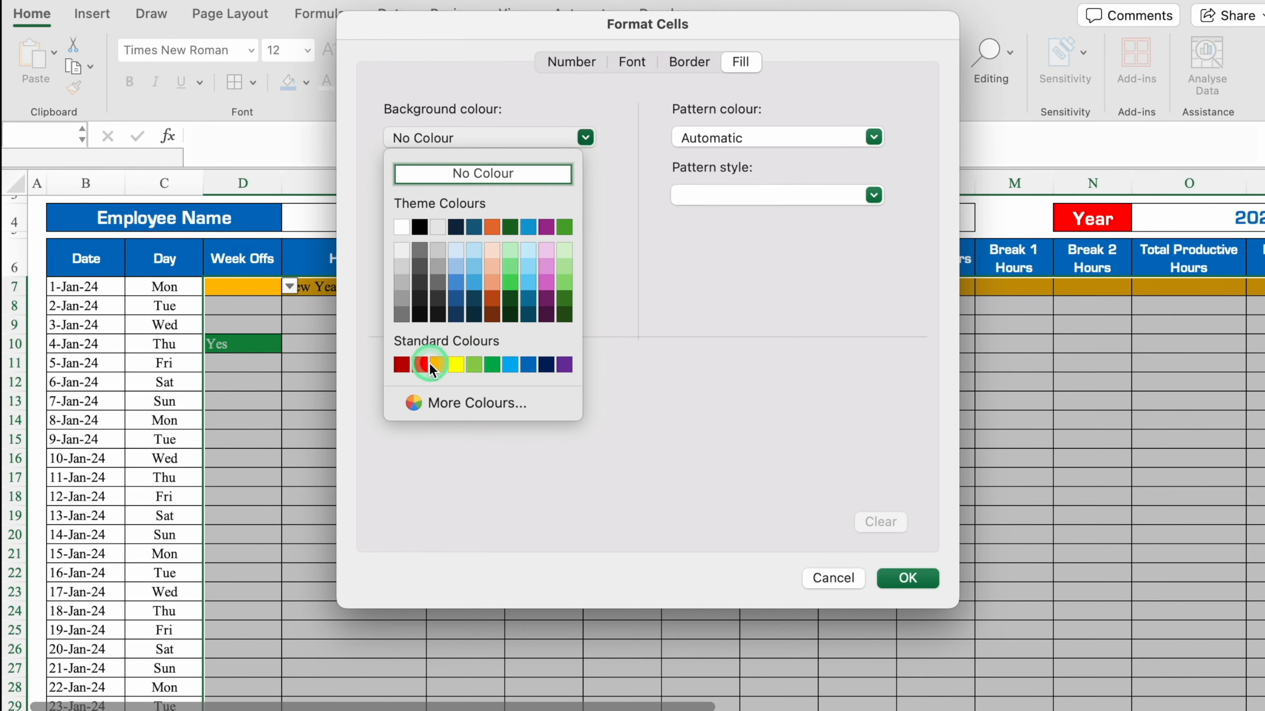
click(419, 363)
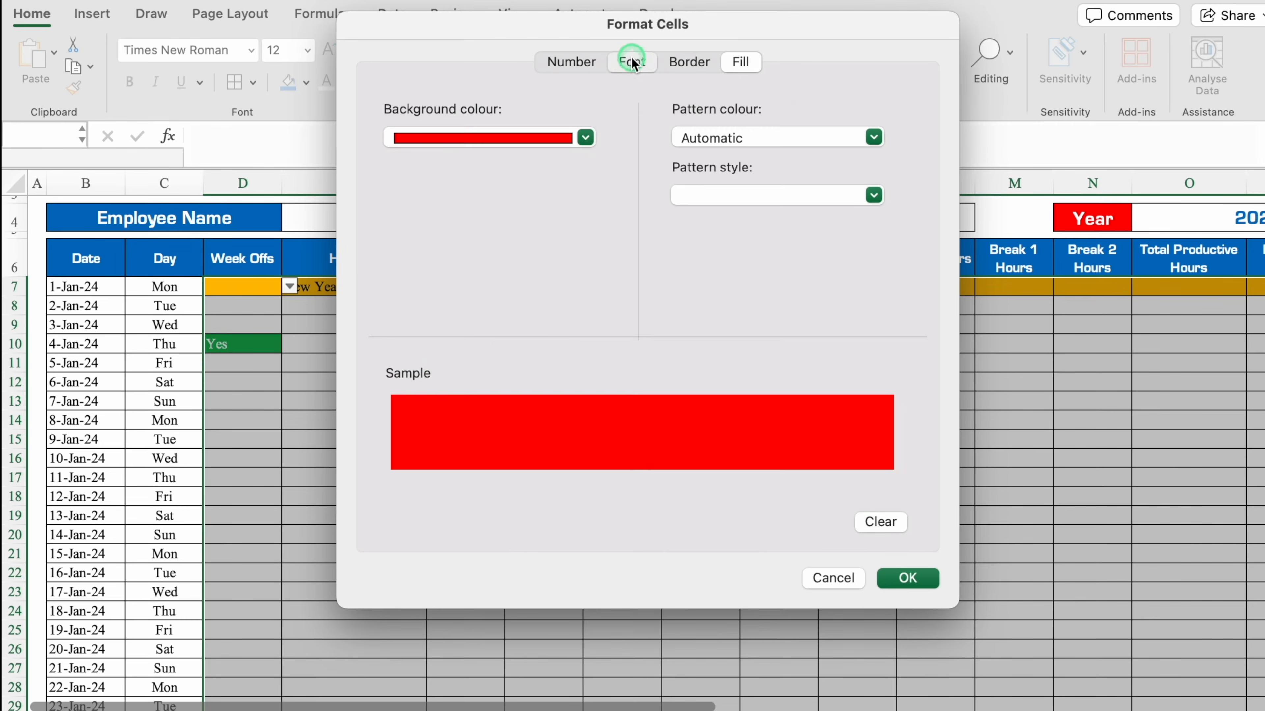
click(632, 62)
click(775, 293)
click(677, 382)
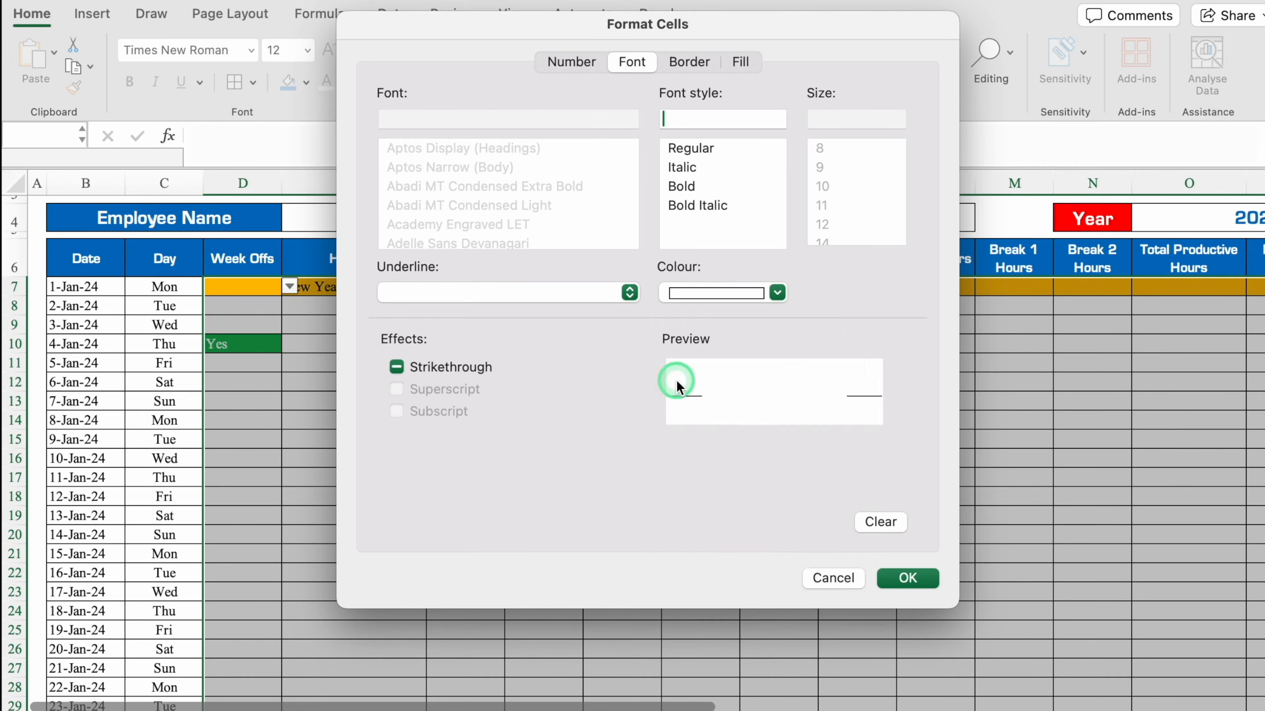
click(909, 578)
click(885, 307)
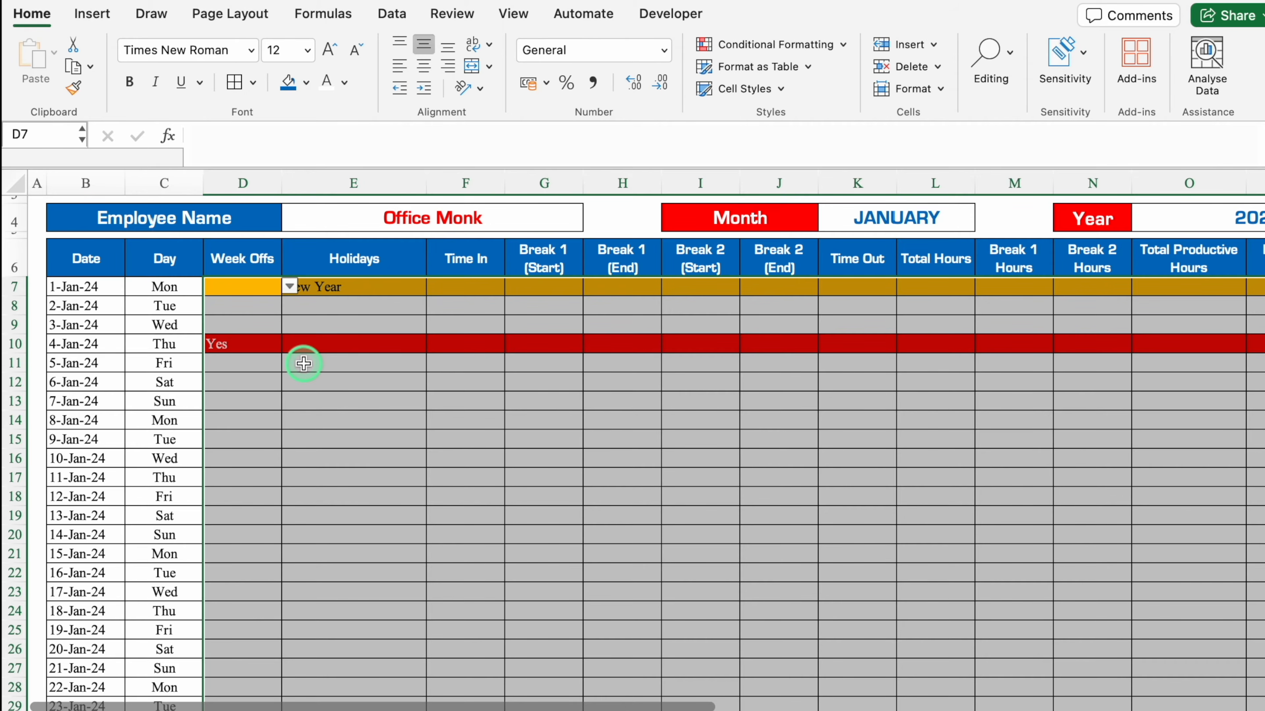
- Move the green Cell Value = "Yes" rule to first place in the conditional formatting rule order and apply the change
click(747, 44)
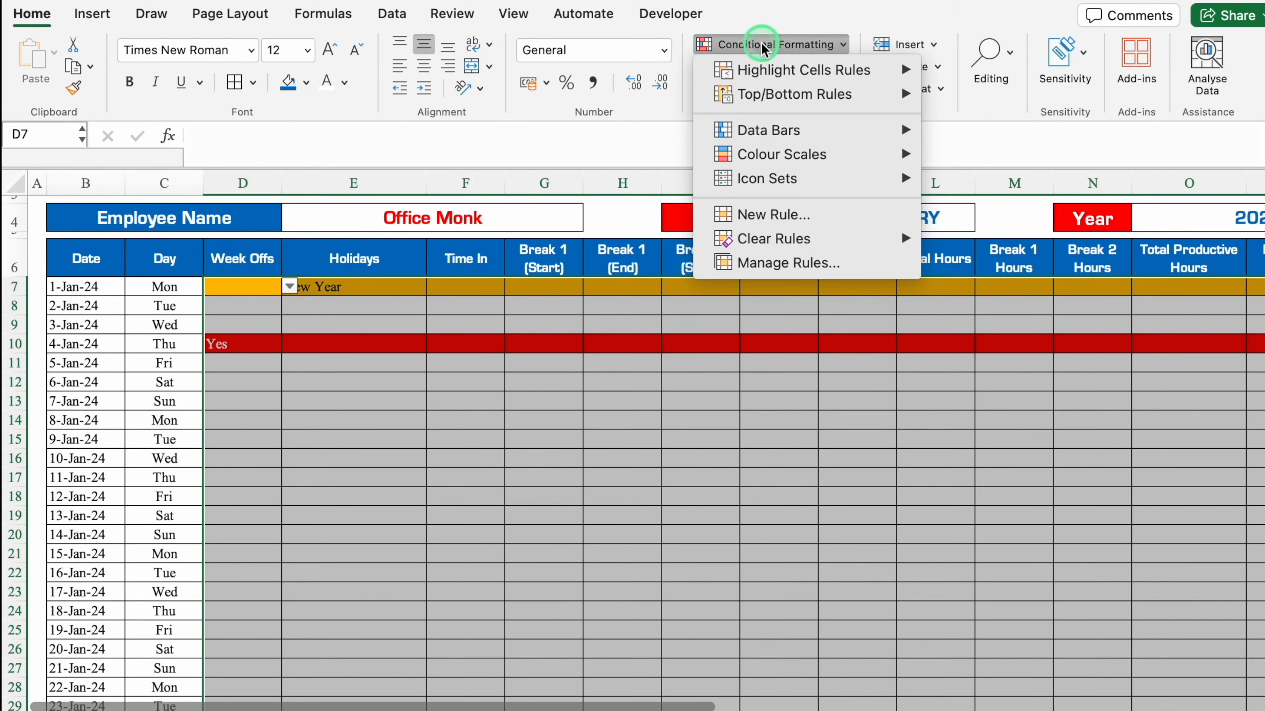
click(791, 263)
click(454, 135)
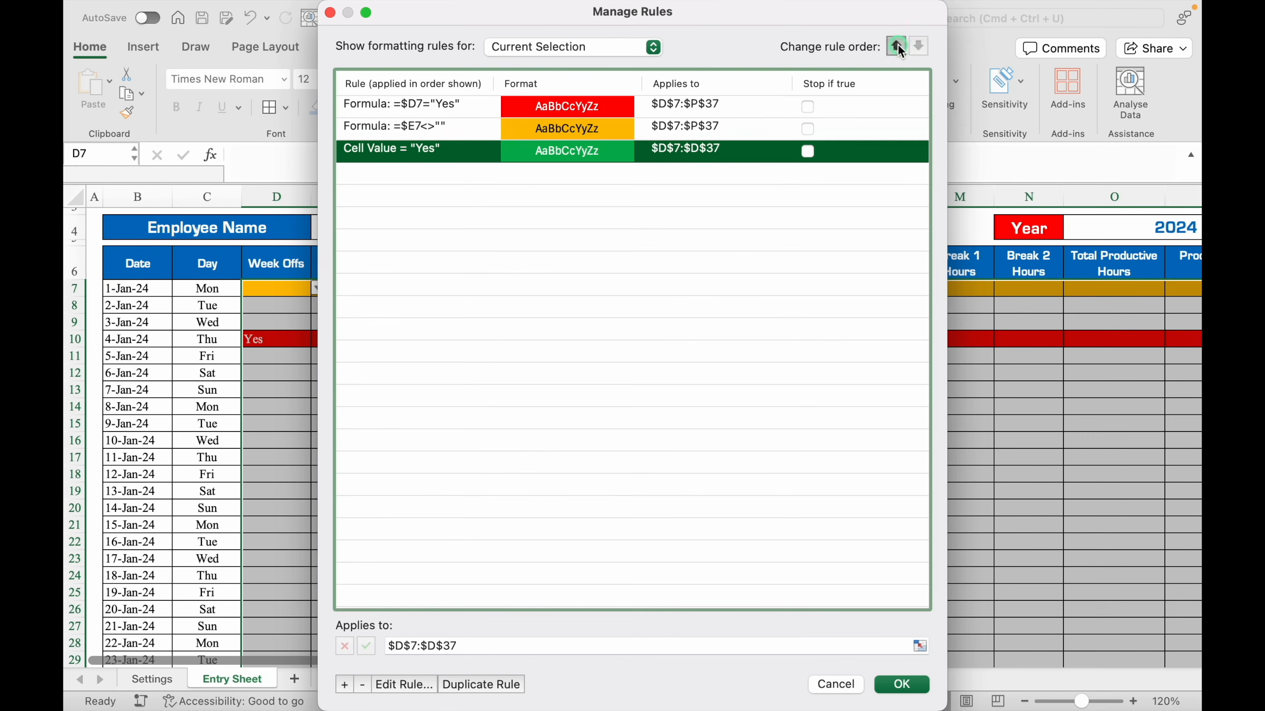
click(944, 13)
click(944, 13)
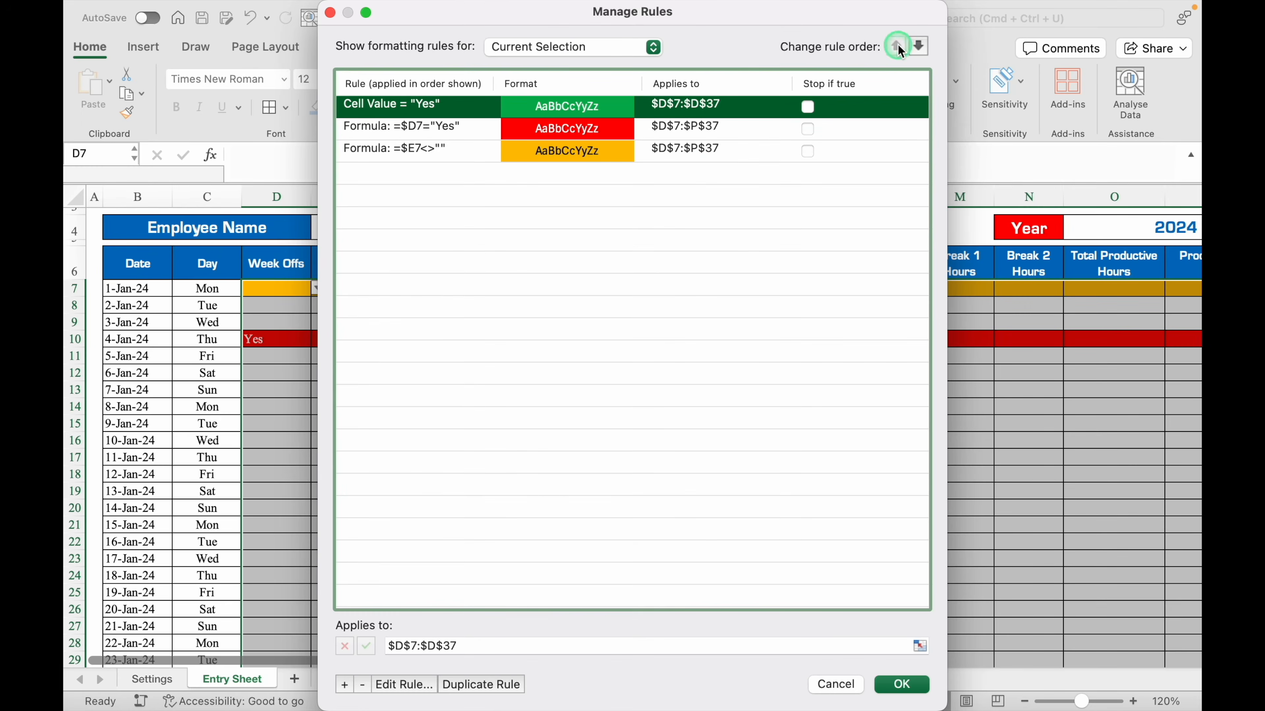
click(901, 684)
click(301, 339)
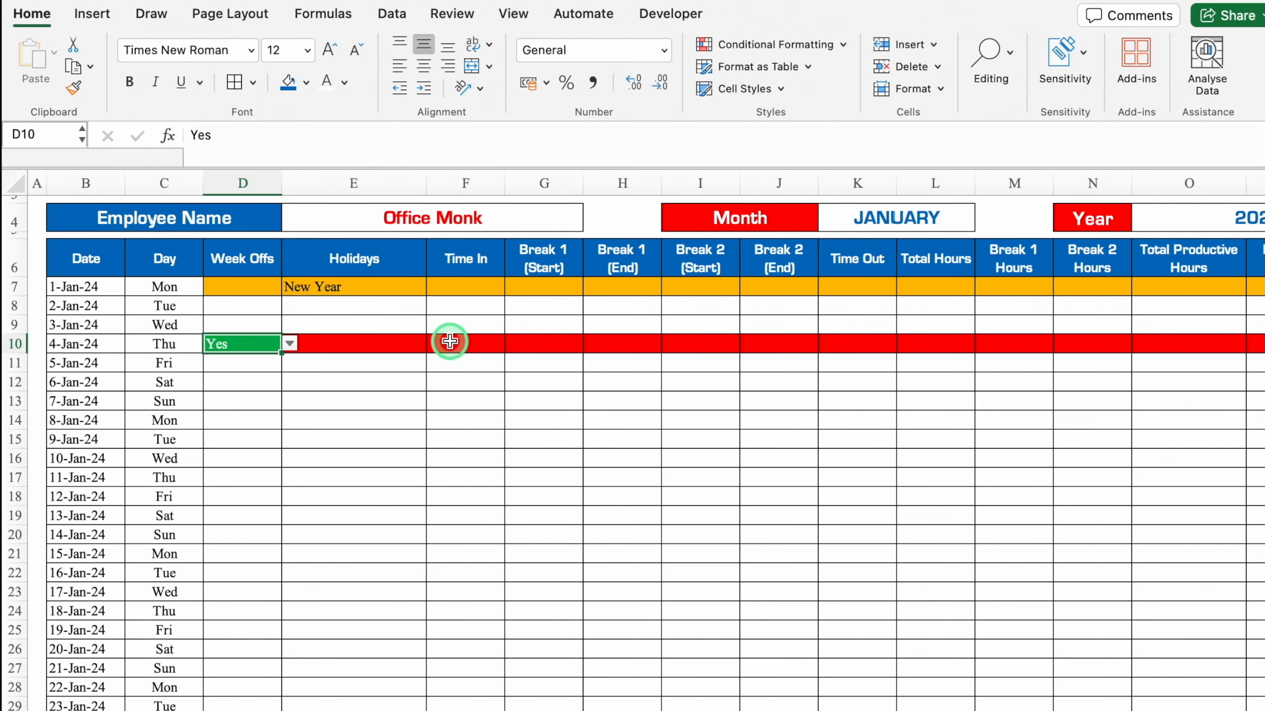
- Enter 9am in the Time In cell for 1-Jan-24
click(469, 286)
text(9am)
key(ctrl+Return)
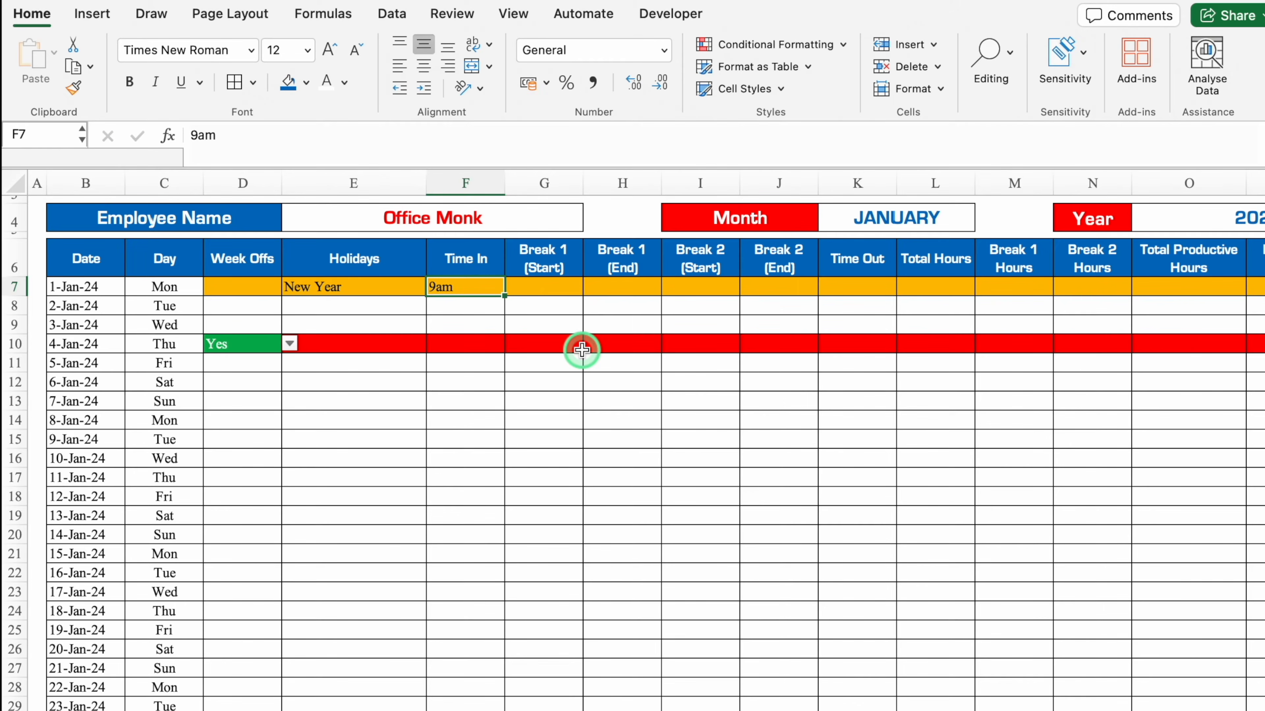
- Format the Time In to Time Out cells of all date rows as Time, using the 1:30 PM type
drag(475, 288, 866, 705)
scroll(647, 448, up, 5)
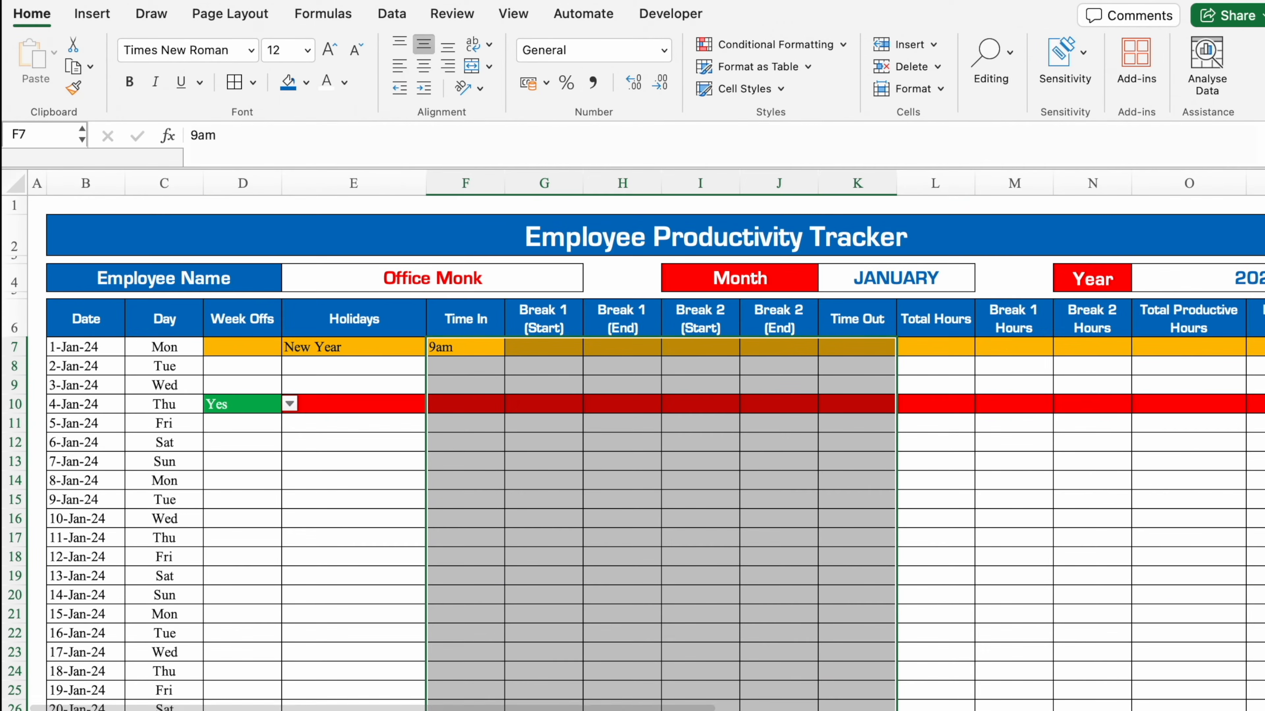
key(super+1)
click(418, 210)
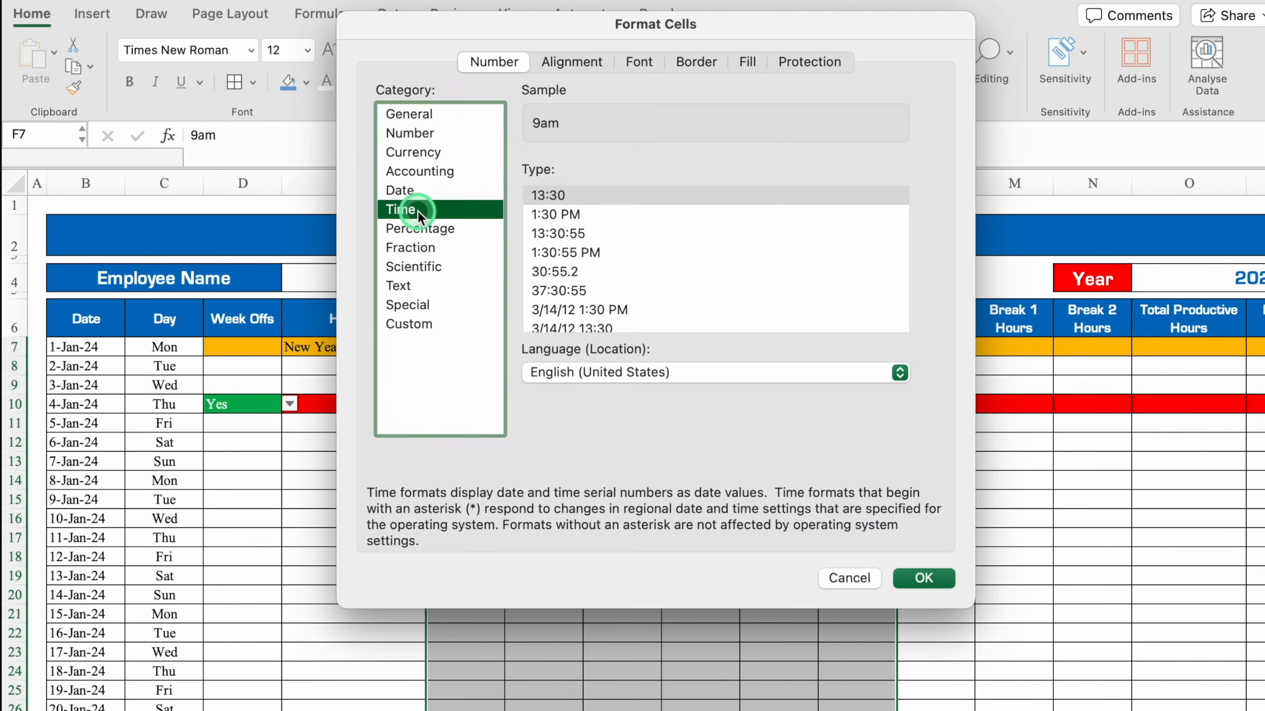
click(576, 218)
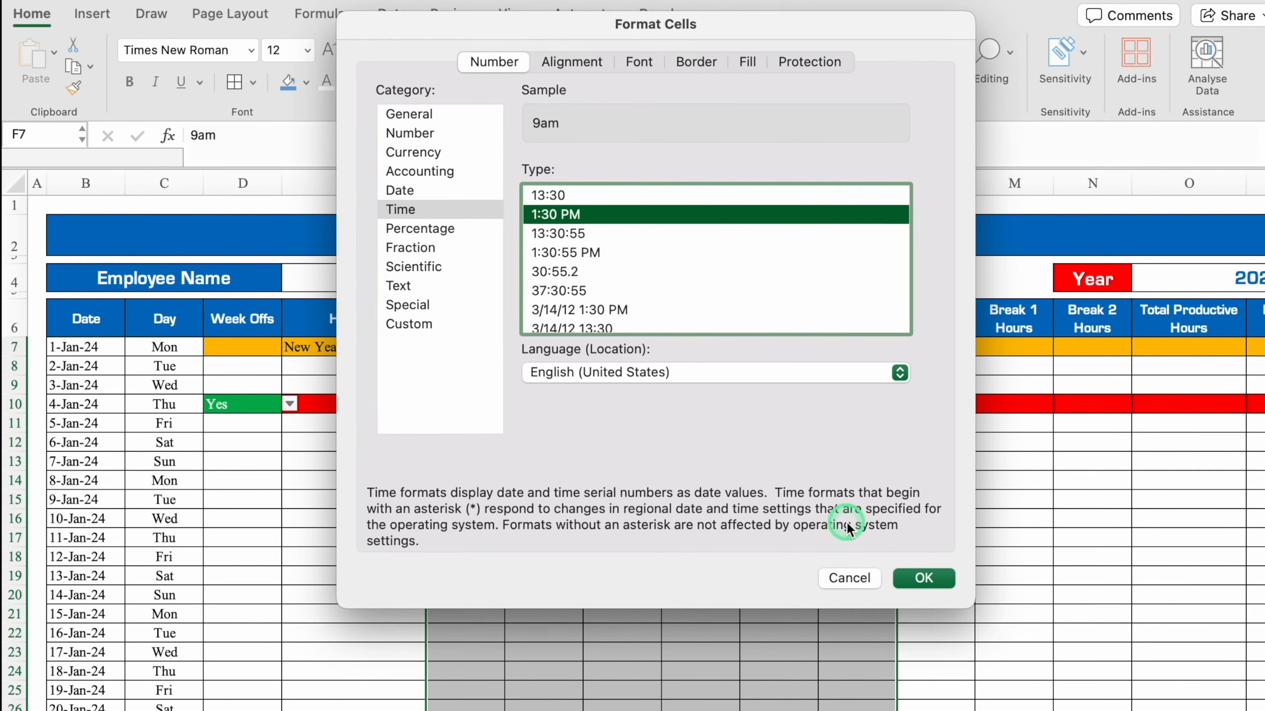
click(939, 578)
- Clear the Time In cell F7 and re-enter the time as 9 am
key(Delete)
text(9 am)
key(Return)
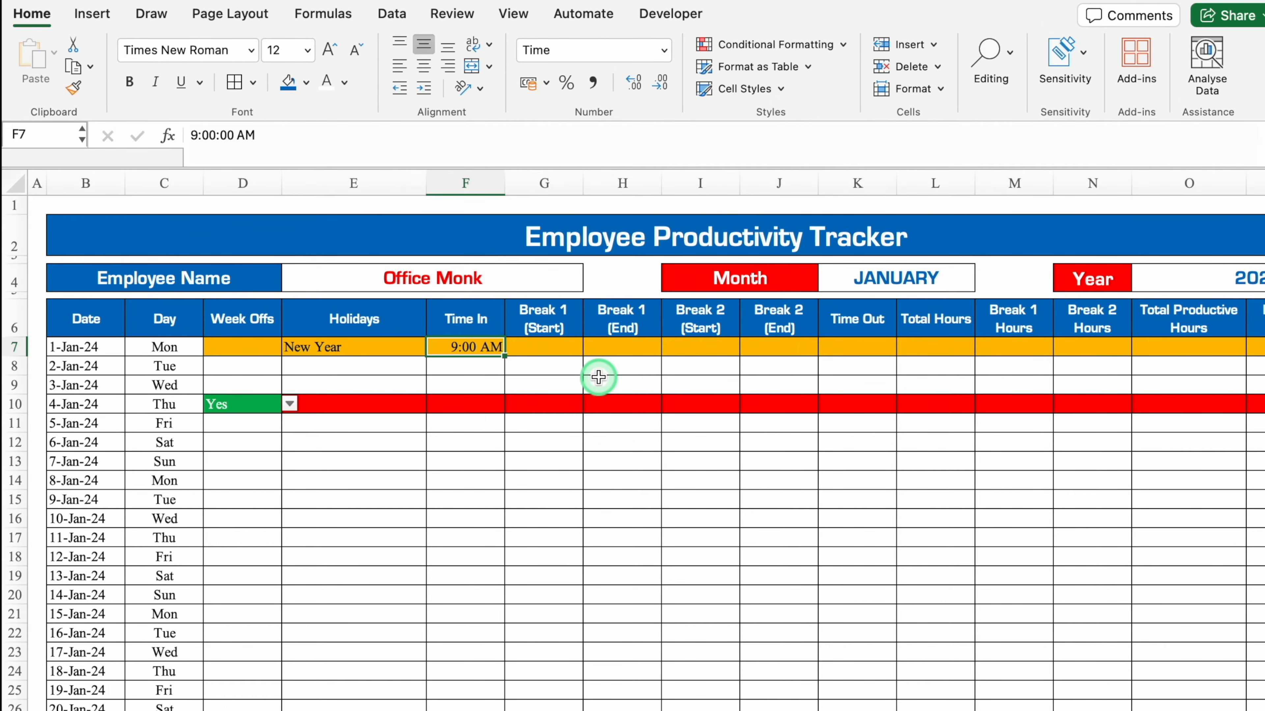
- Centre the contents of F7:P37 horizontally, from the Time In column to Productive Hours %
click(423, 66)
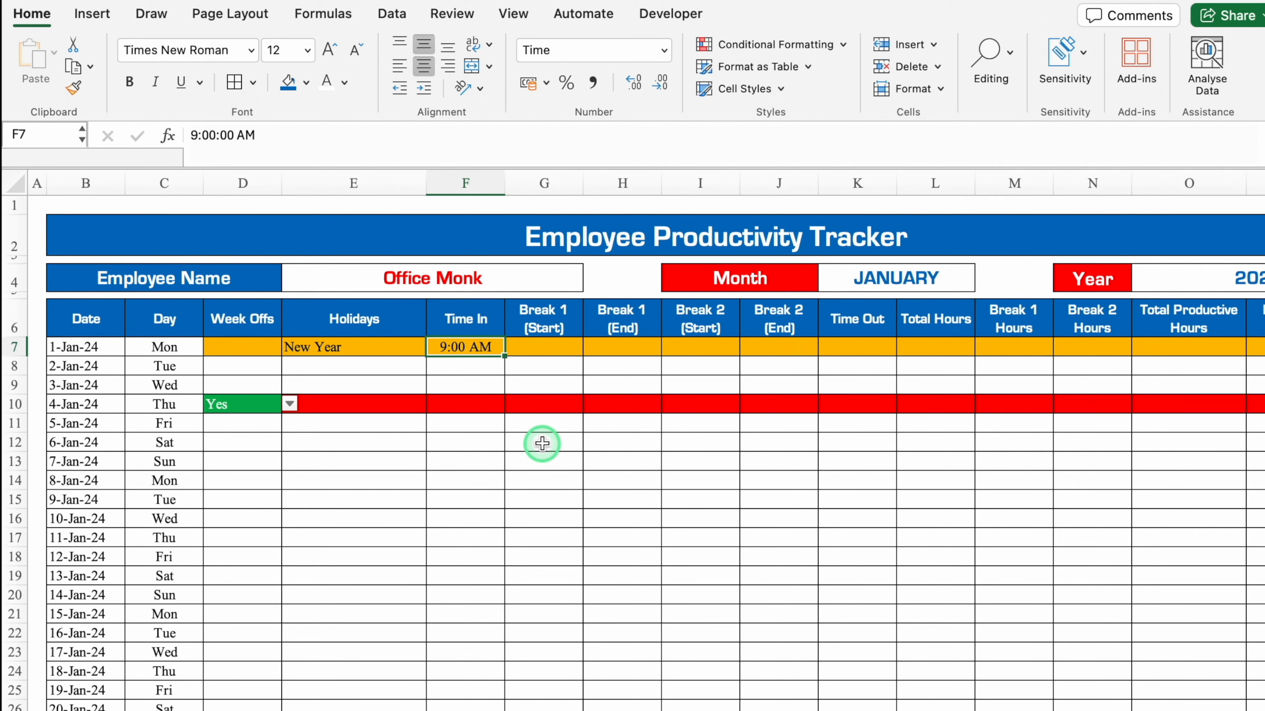
drag(465, 347, 649, 678)
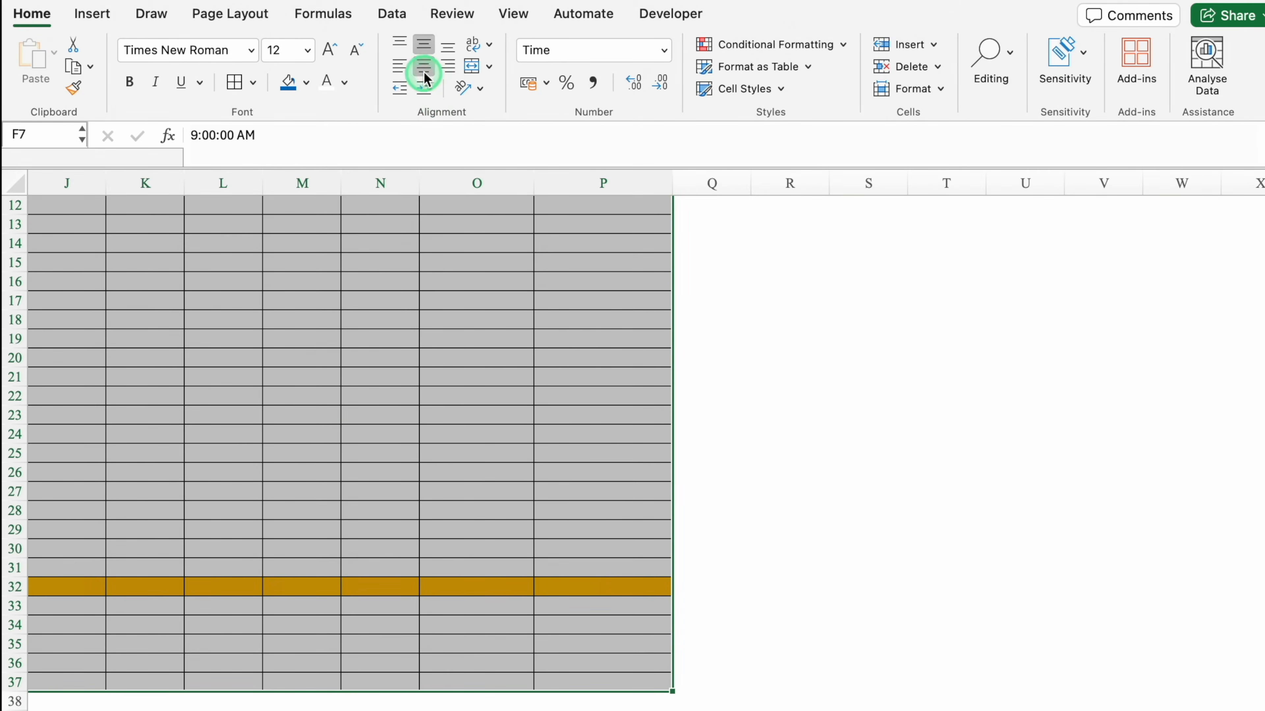
click(424, 70)
click(424, 71)
click(592, 378)
- Enter 1:00 PM and 1:30 PM for Break 1, 4:00 PM and 4:30 PM for Break 2, and 6:00 PM for Time Out in row 7
click(544, 350)
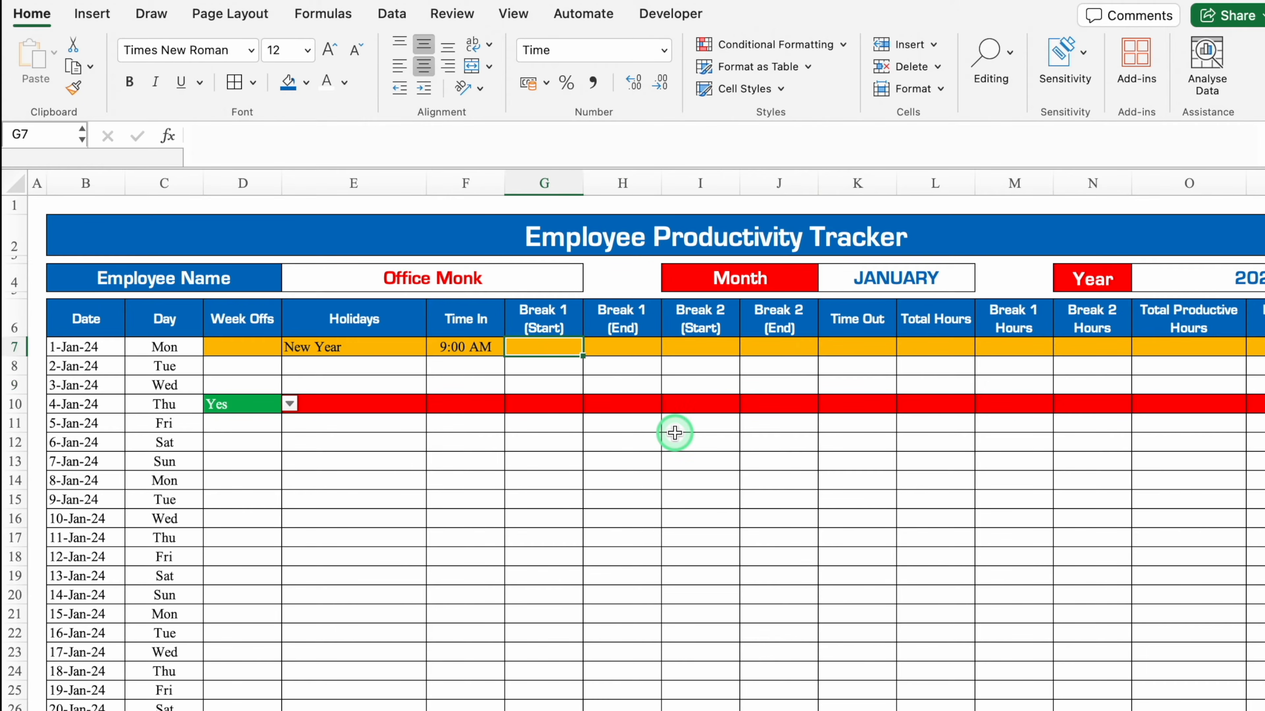
text(1:00 PM)
key(Tab)
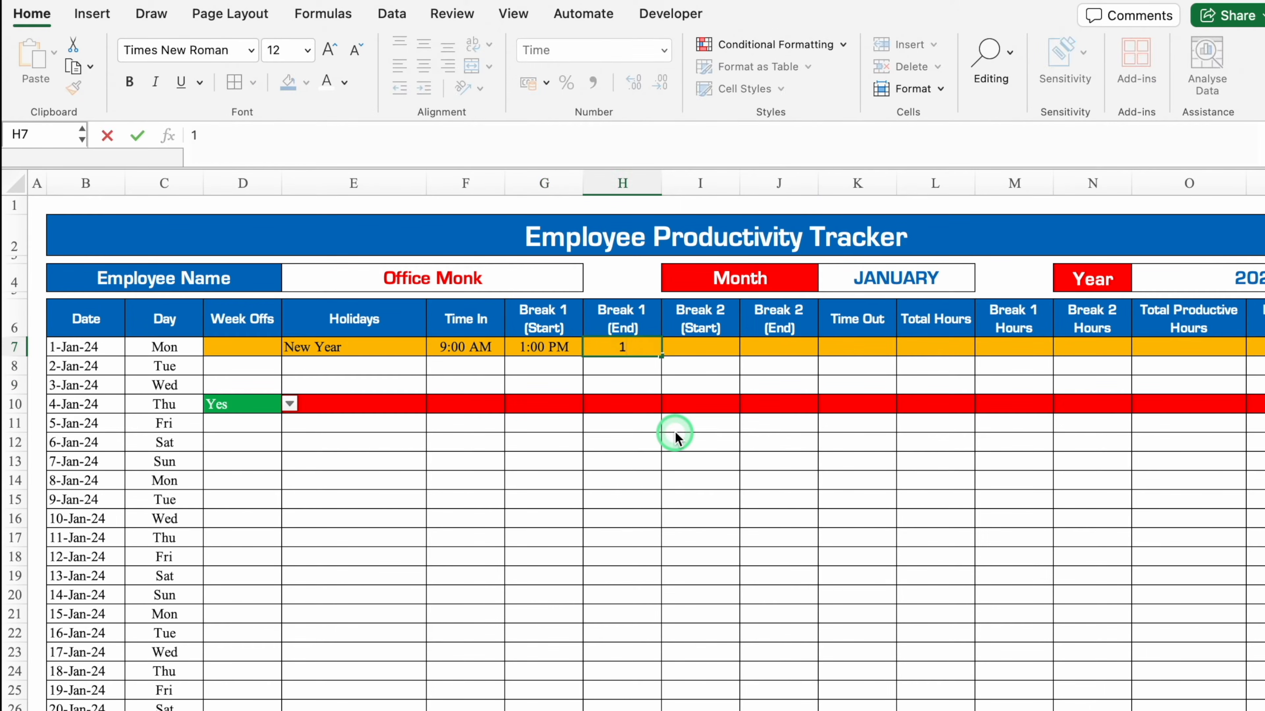
text(1:30 PM)
key(Tab)
text(4:00 PM)
key(Tab)
text(4:30 PM)
key(Tab)
text(6:00 PM)
- Copy the row 7 times in F7:K7 down through row 37
drag(466, 347, 898, 672)
scroll(632, 448, right, 5)
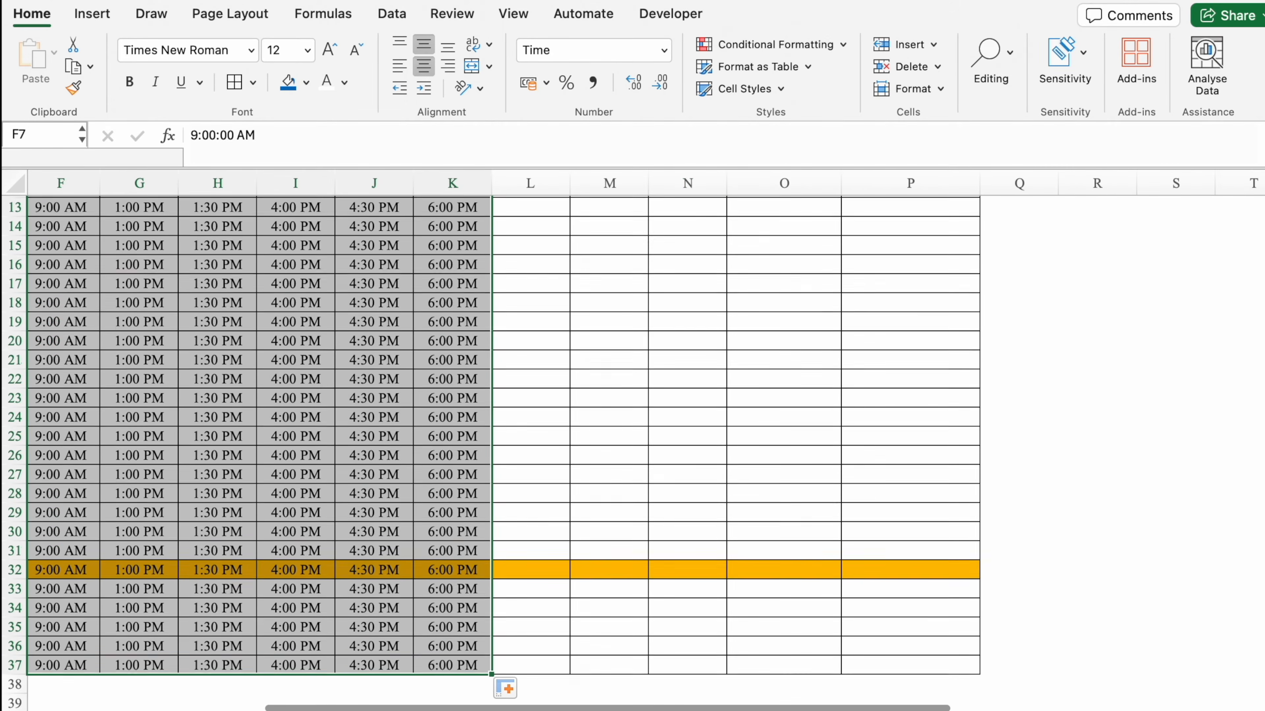
drag(1262, 473, 1261, 327)
drag(609, 704, 693, 704)
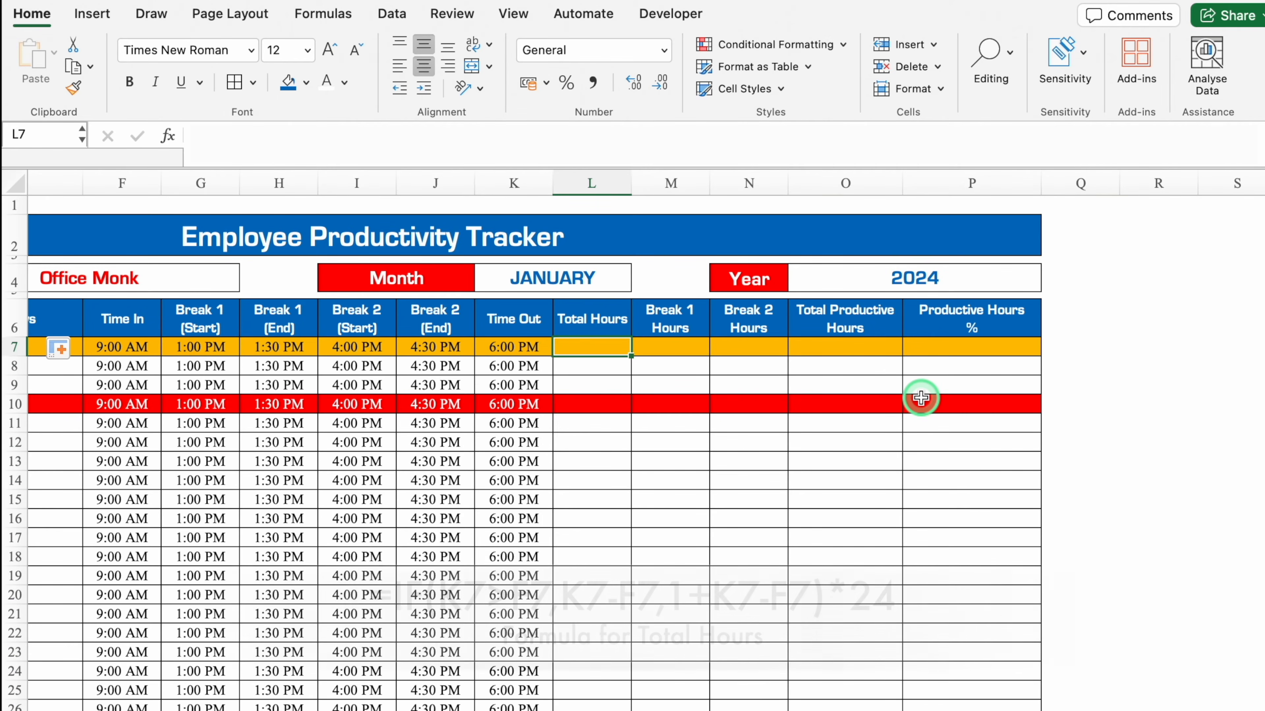
- Enter =IF(K7>F7,K7-F7,1+K7-F7)*24 in L7 to calculate Total Hours
text(=if)
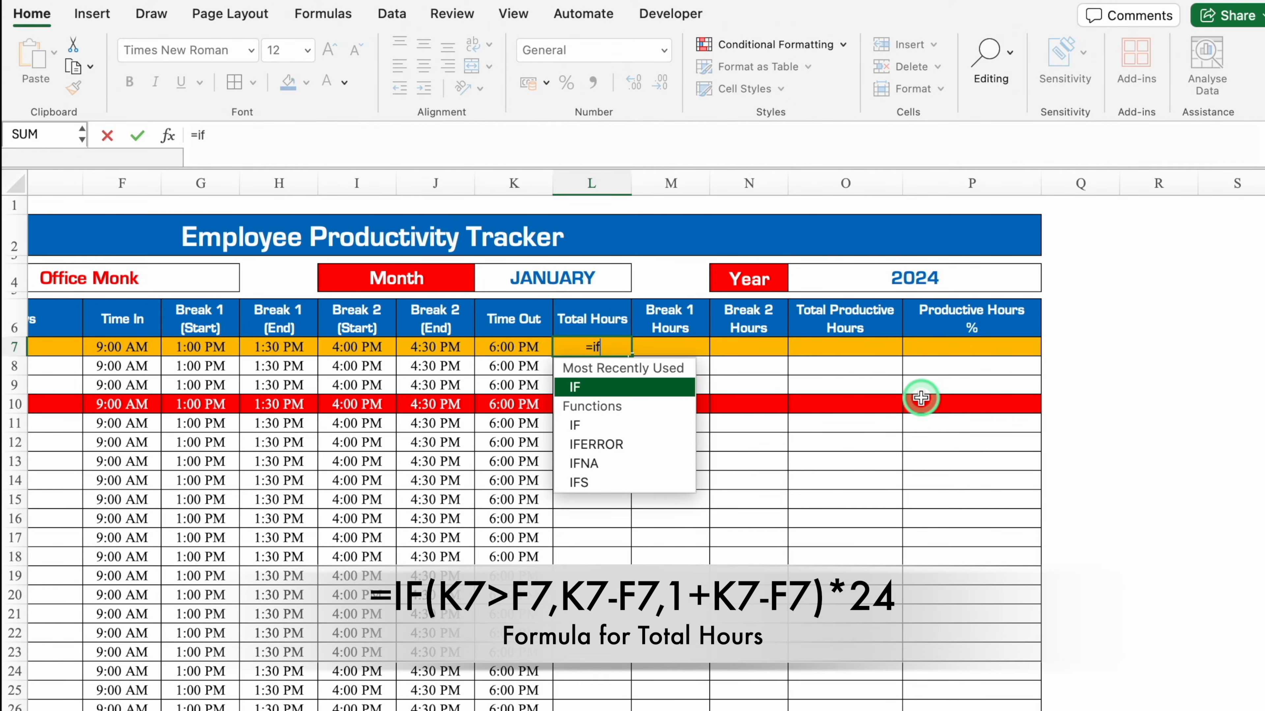
double_click(608, 388)
click(523, 347)
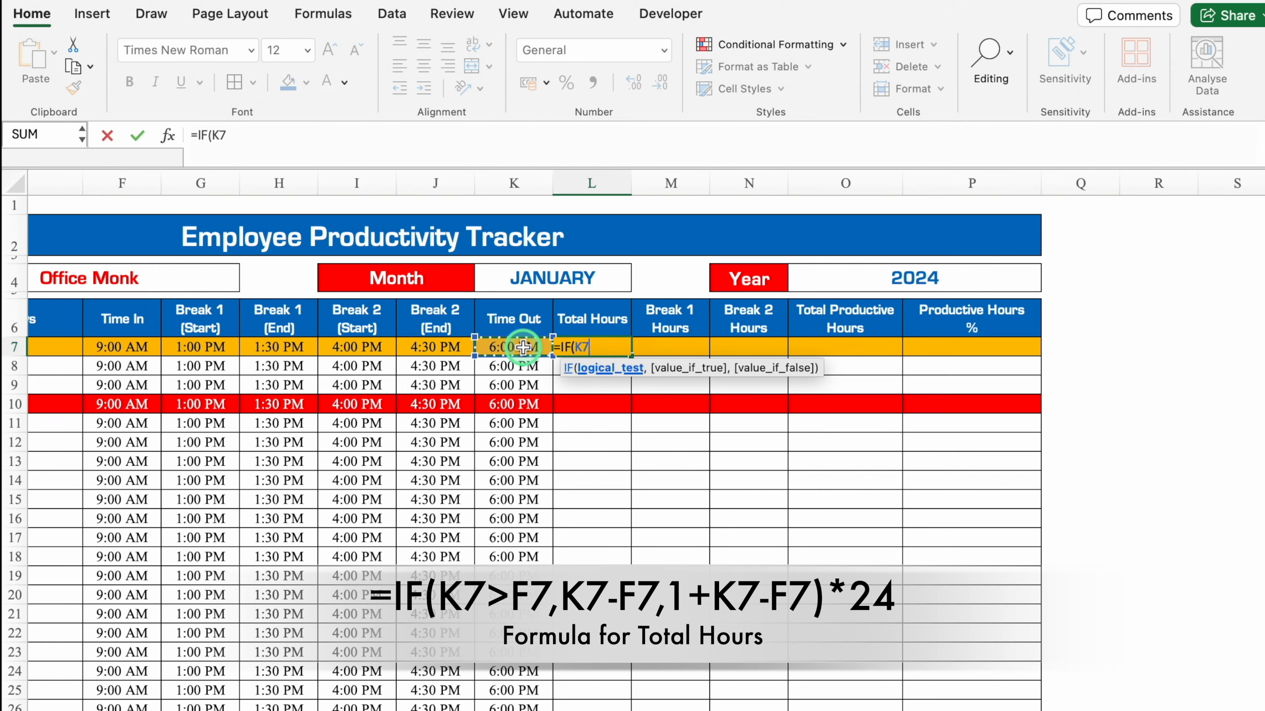
text(>)
click(129, 344)
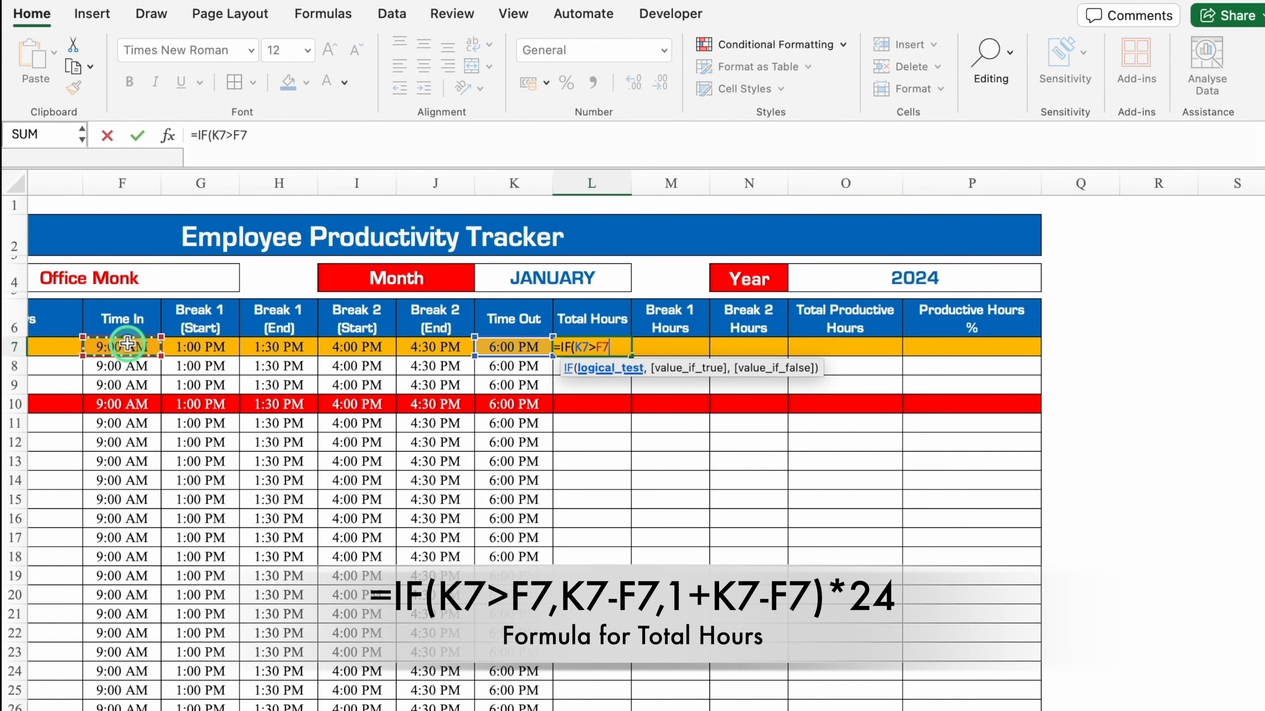
text(,)
click(522, 347)
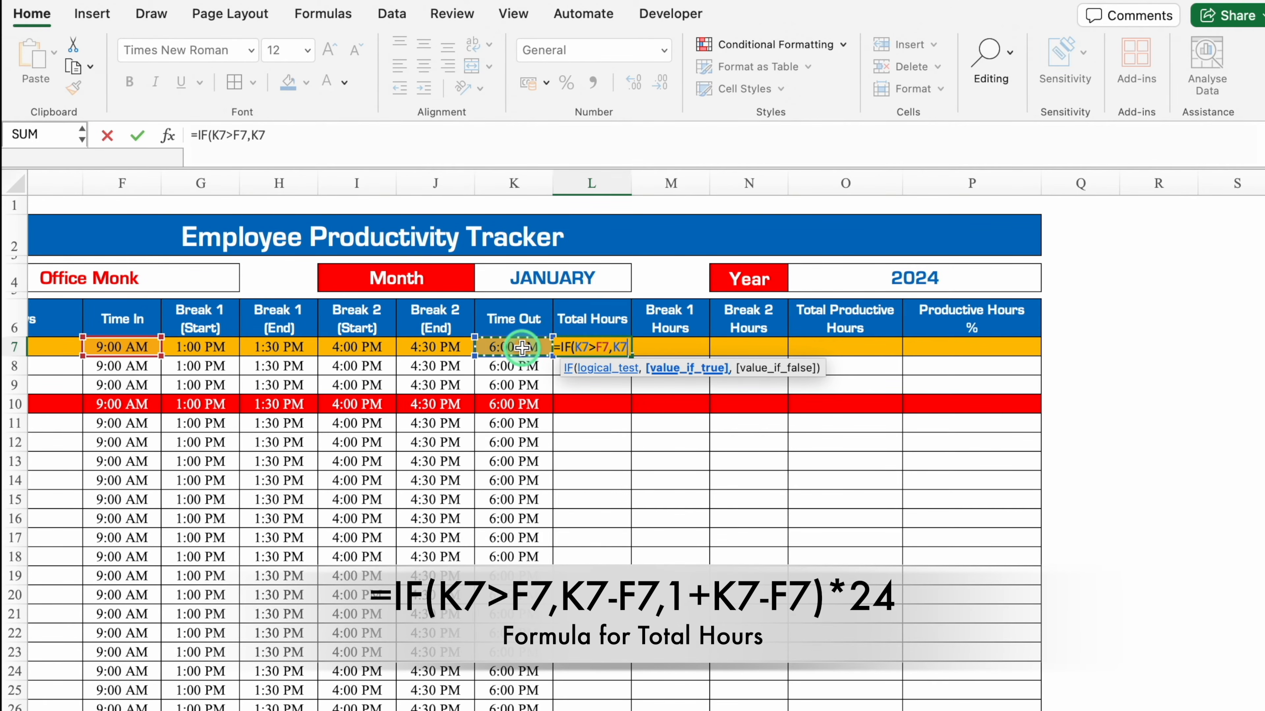
text(-)
click(120, 346)
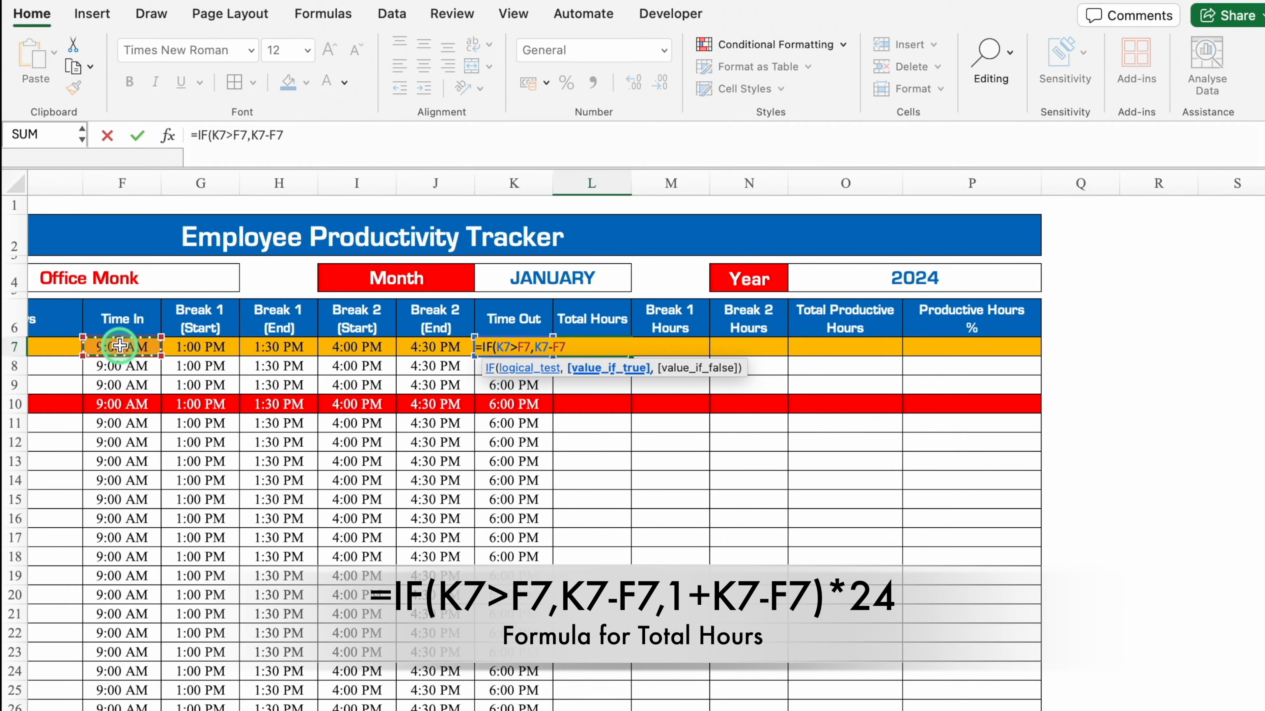
text(,1+K7-)
click(131, 344)
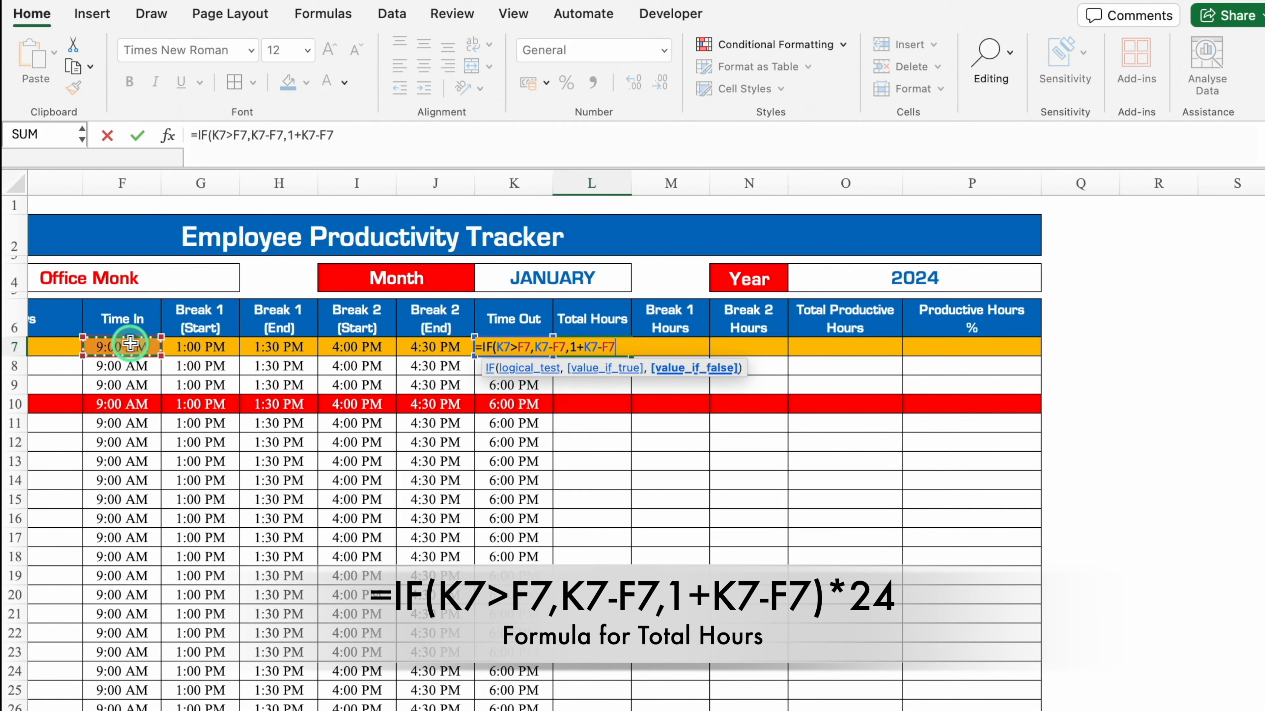
text())
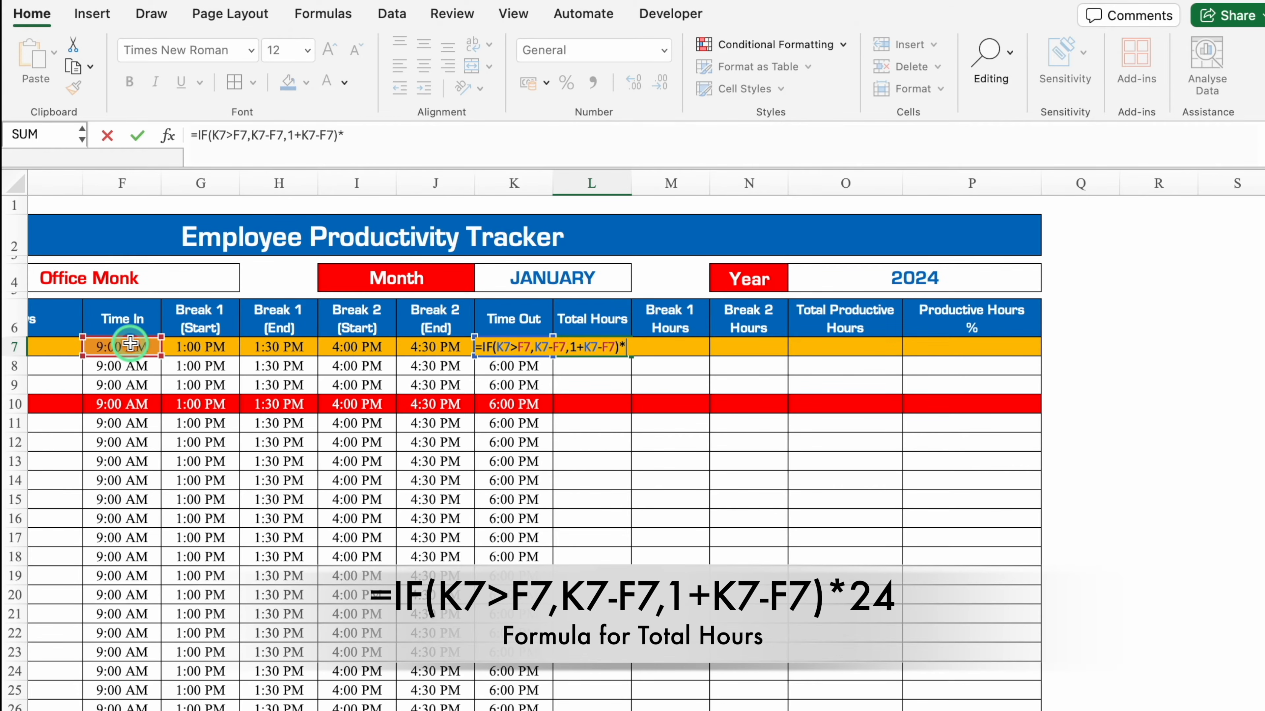
text(*24)
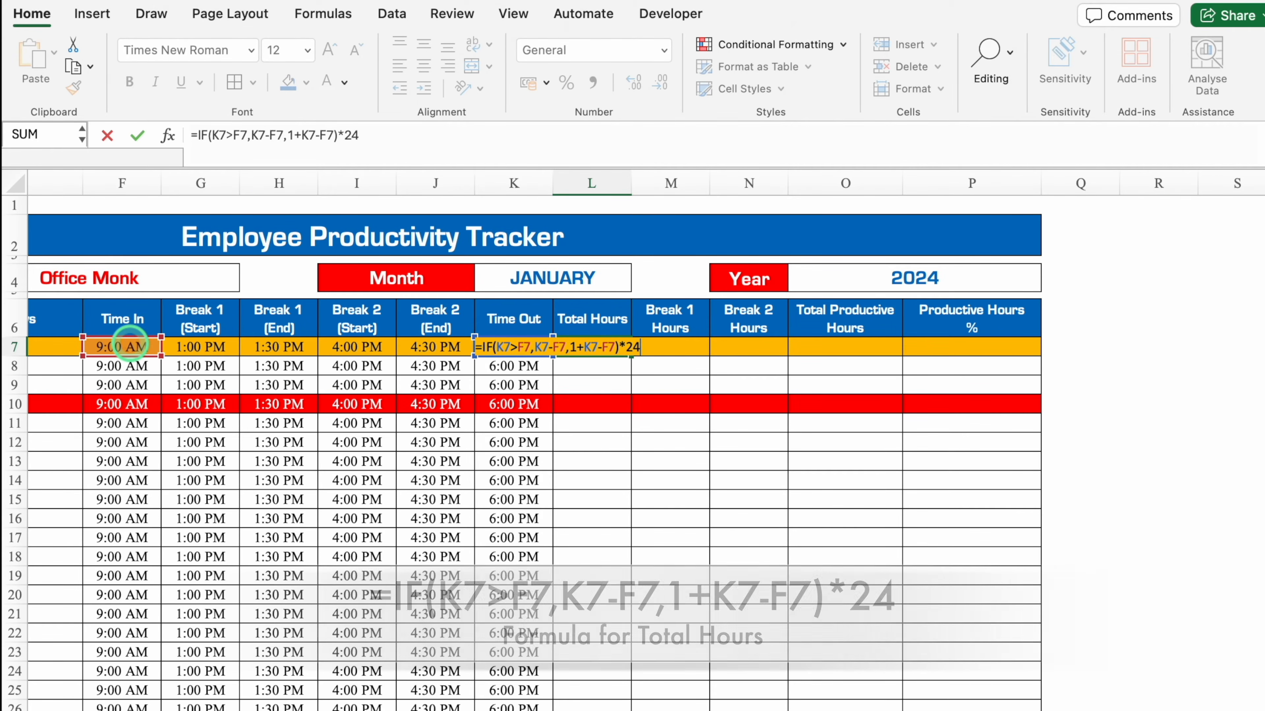
key(Return)
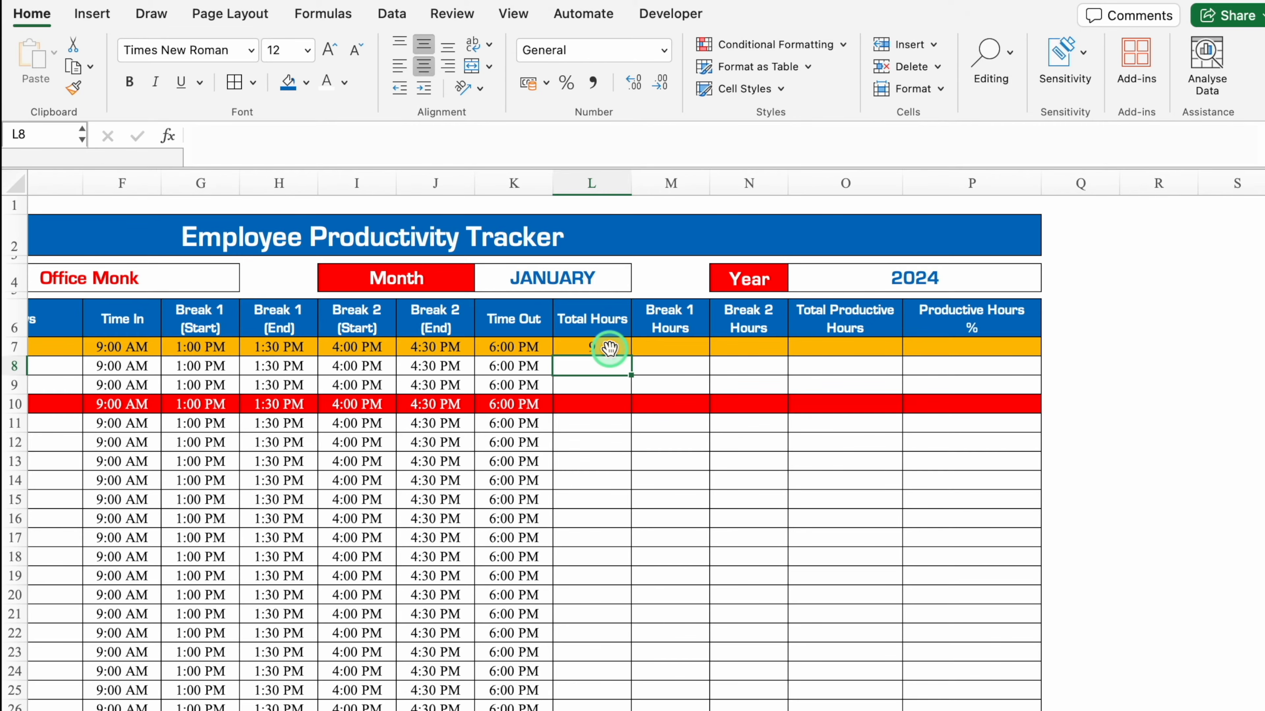
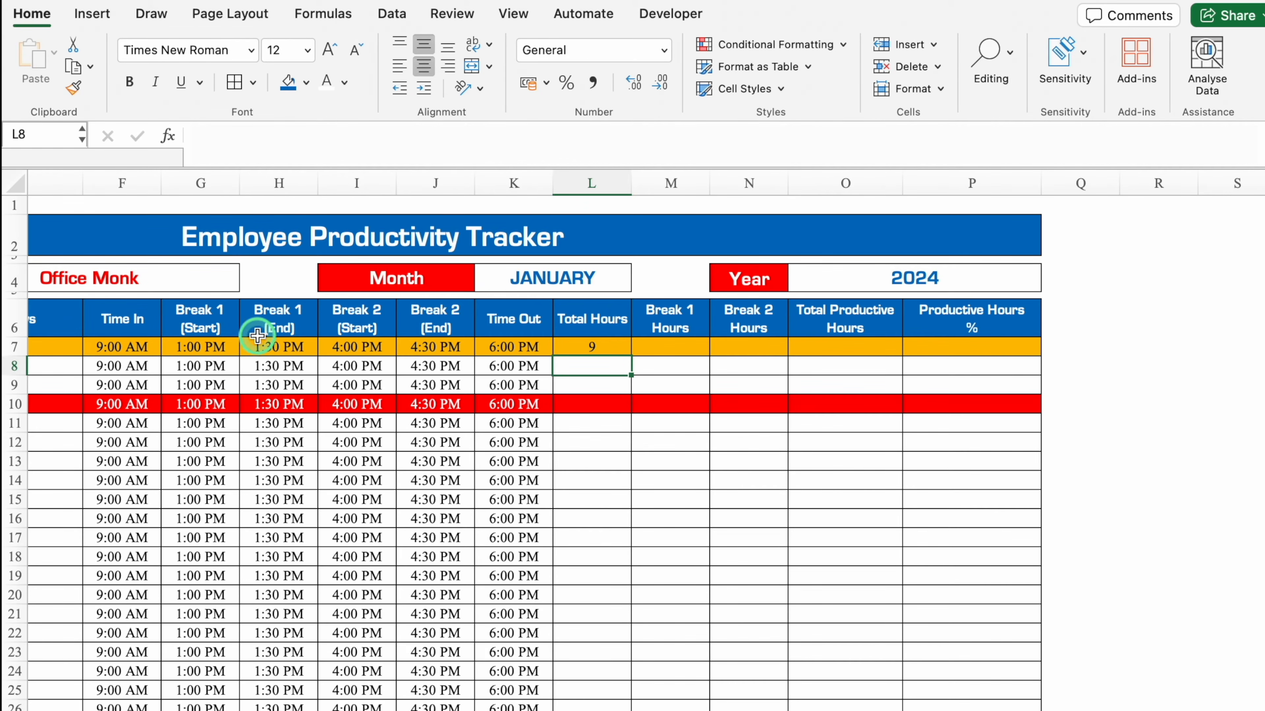
- Wrap the L7 formula in a blank check, making it =IF(K7="","",IF(K7>F7,K7-F7,1+K7-F7)*24)
click(600, 345)
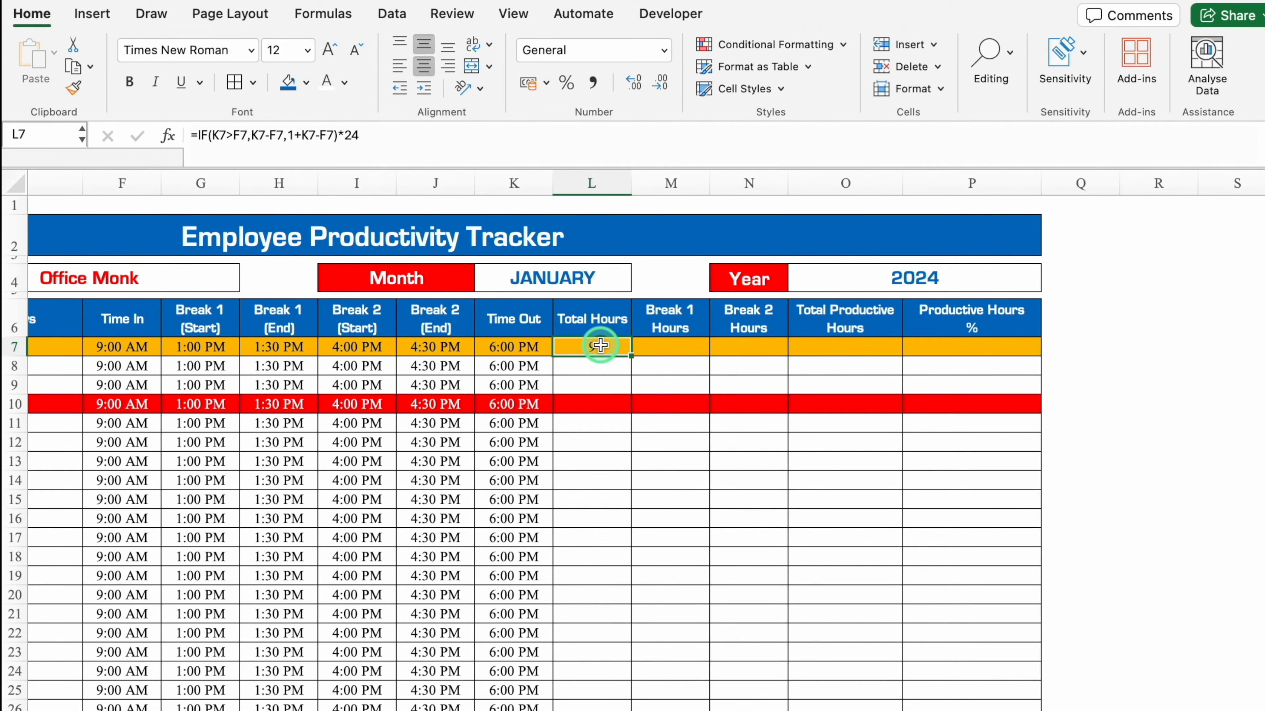
click(196, 135)
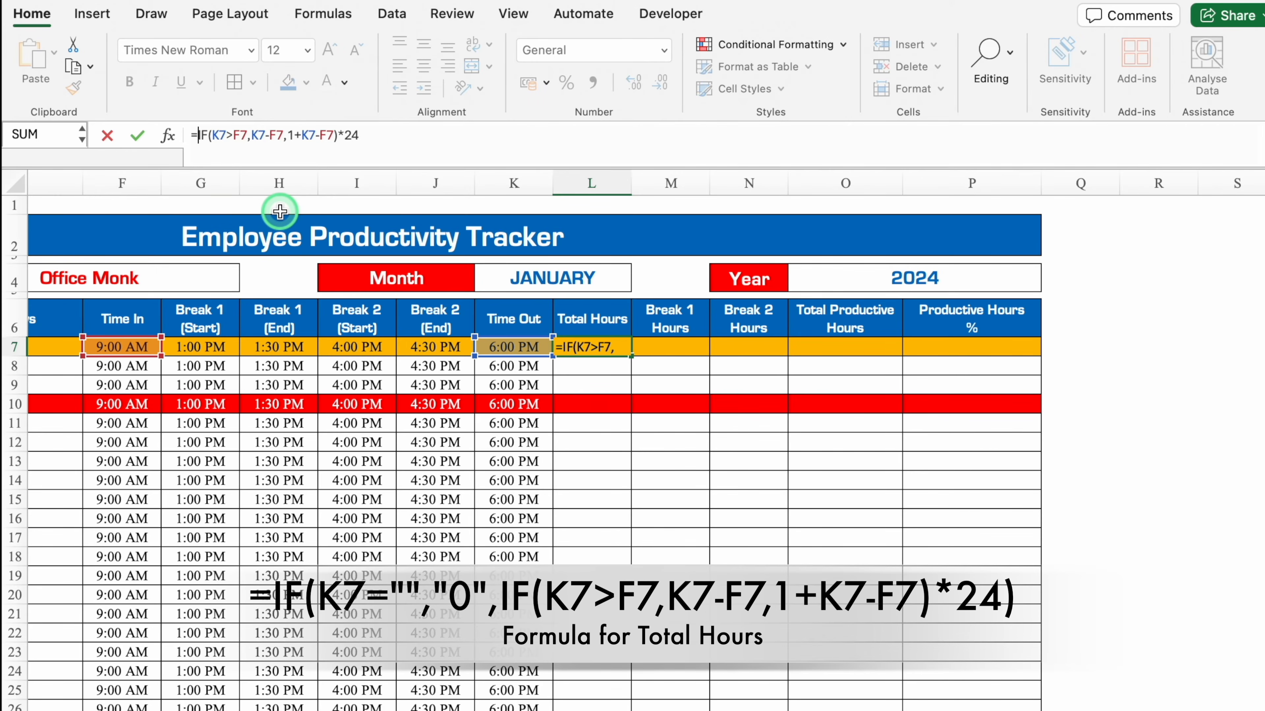
text(IF()
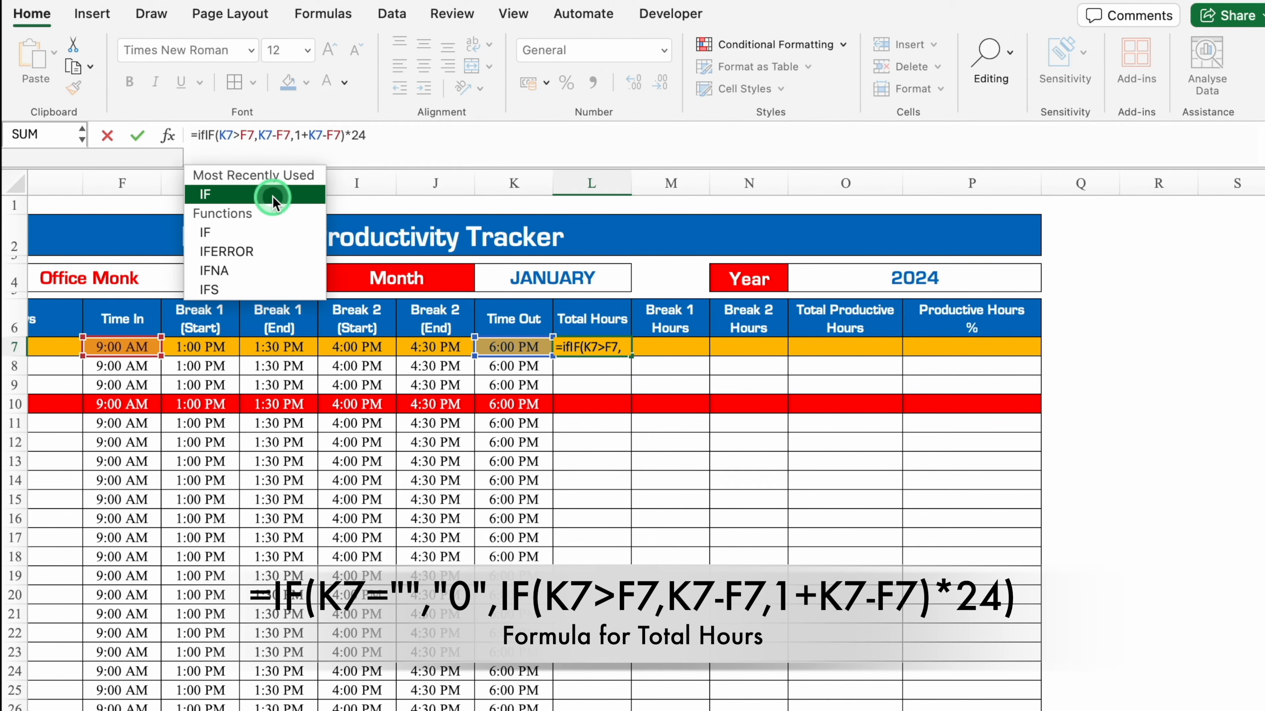
click(514, 349)
text(=)
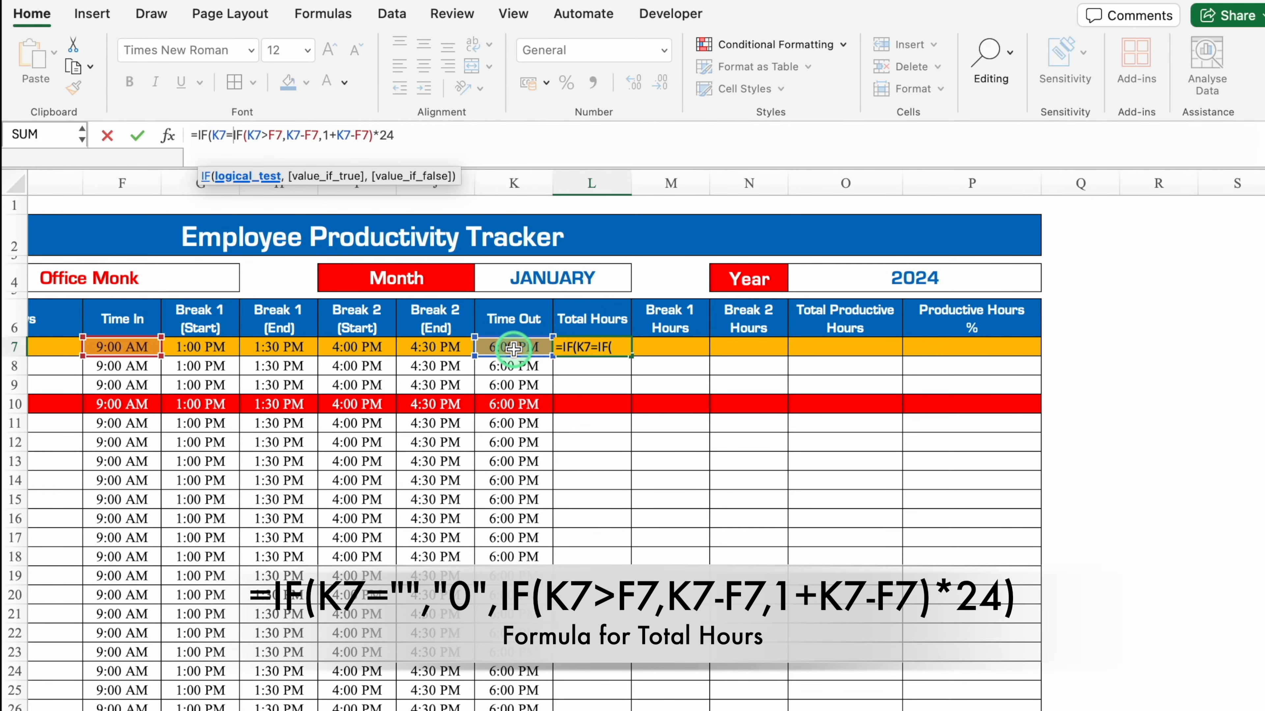
text("")
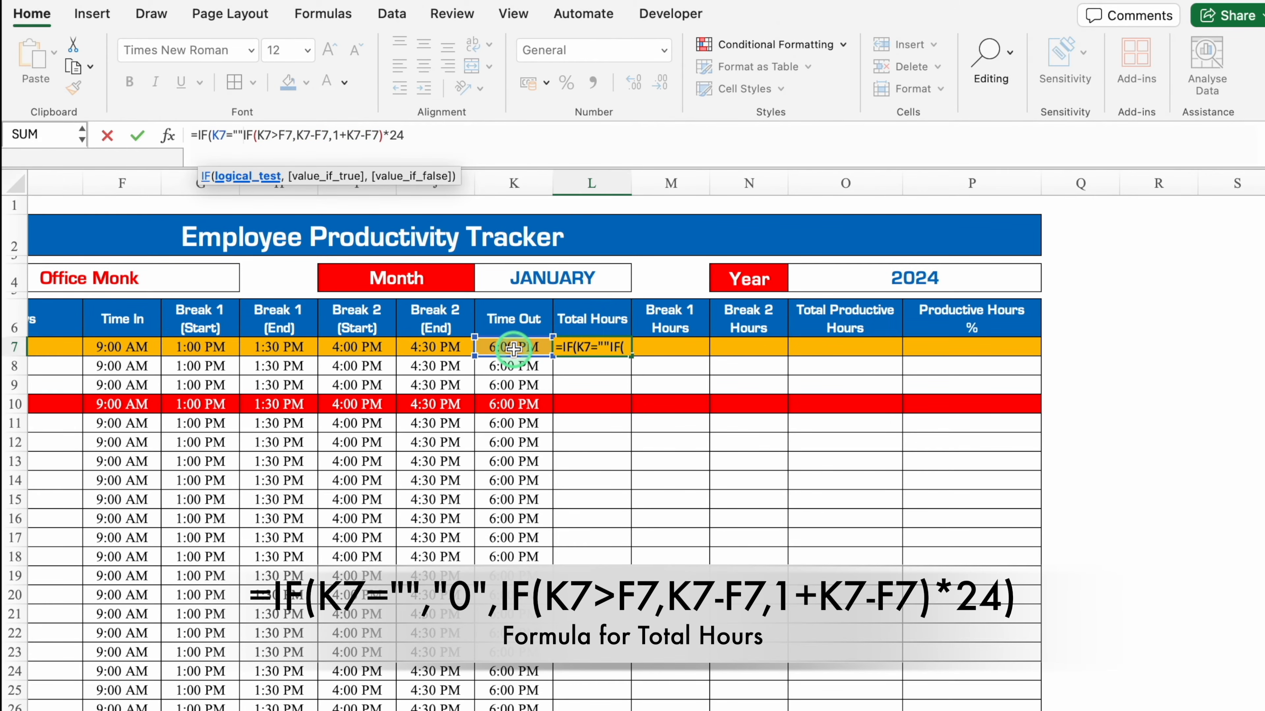
text(,)
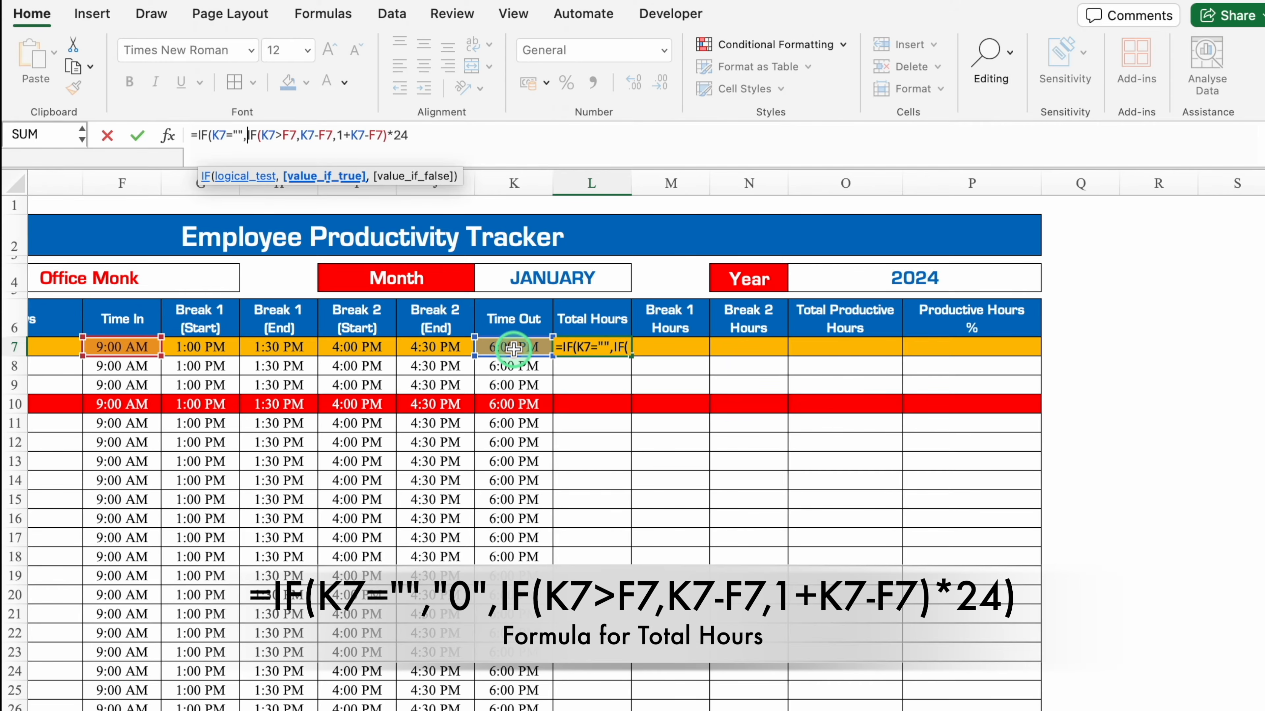
text("")
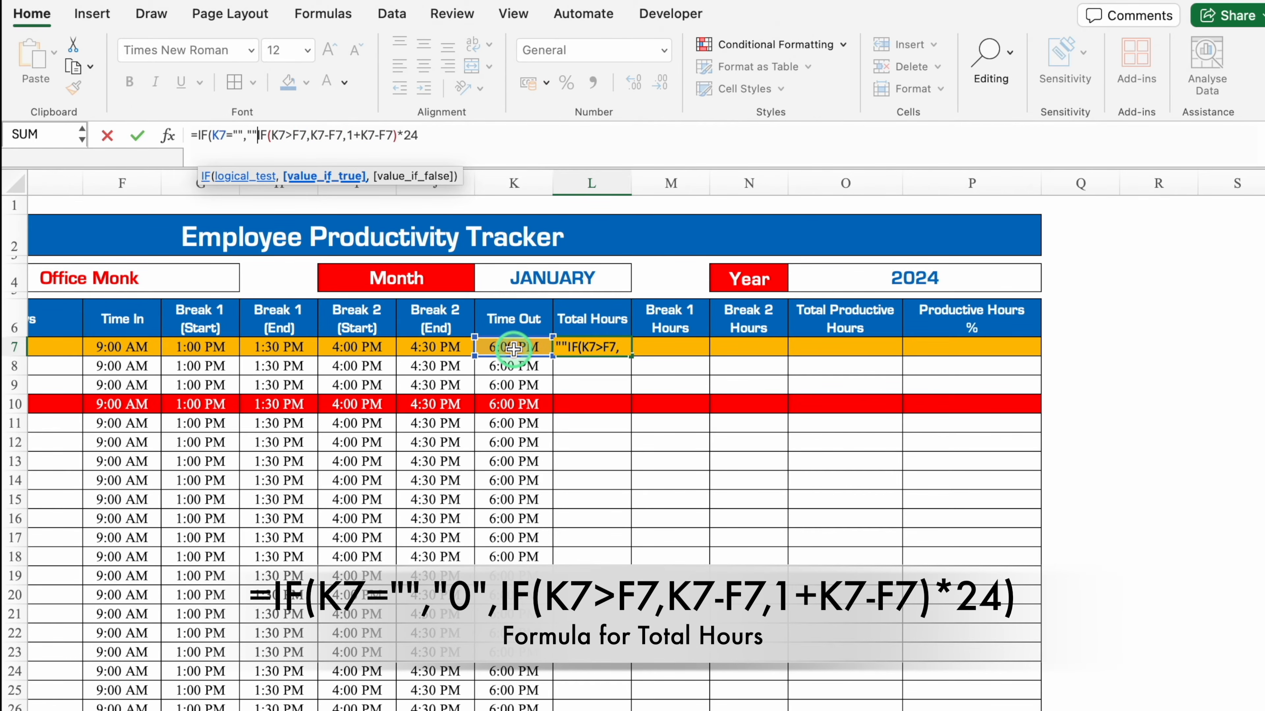
text(,)
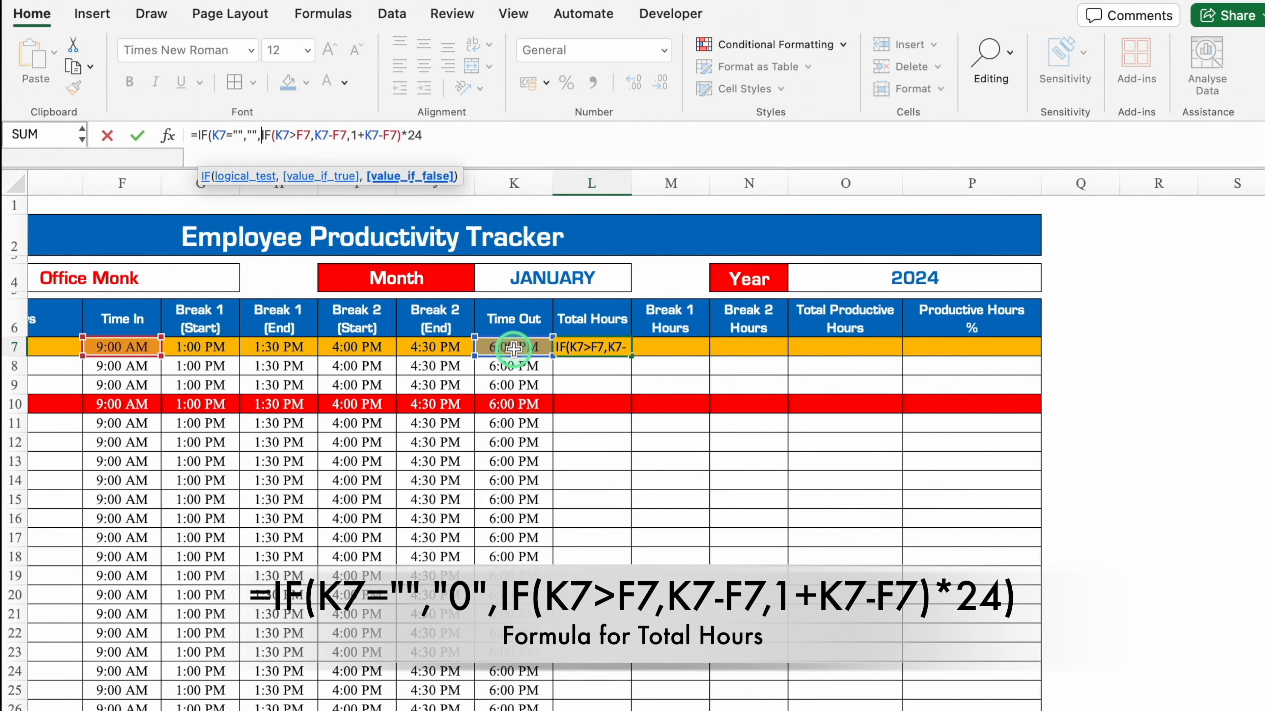
click(465, 135)
text())
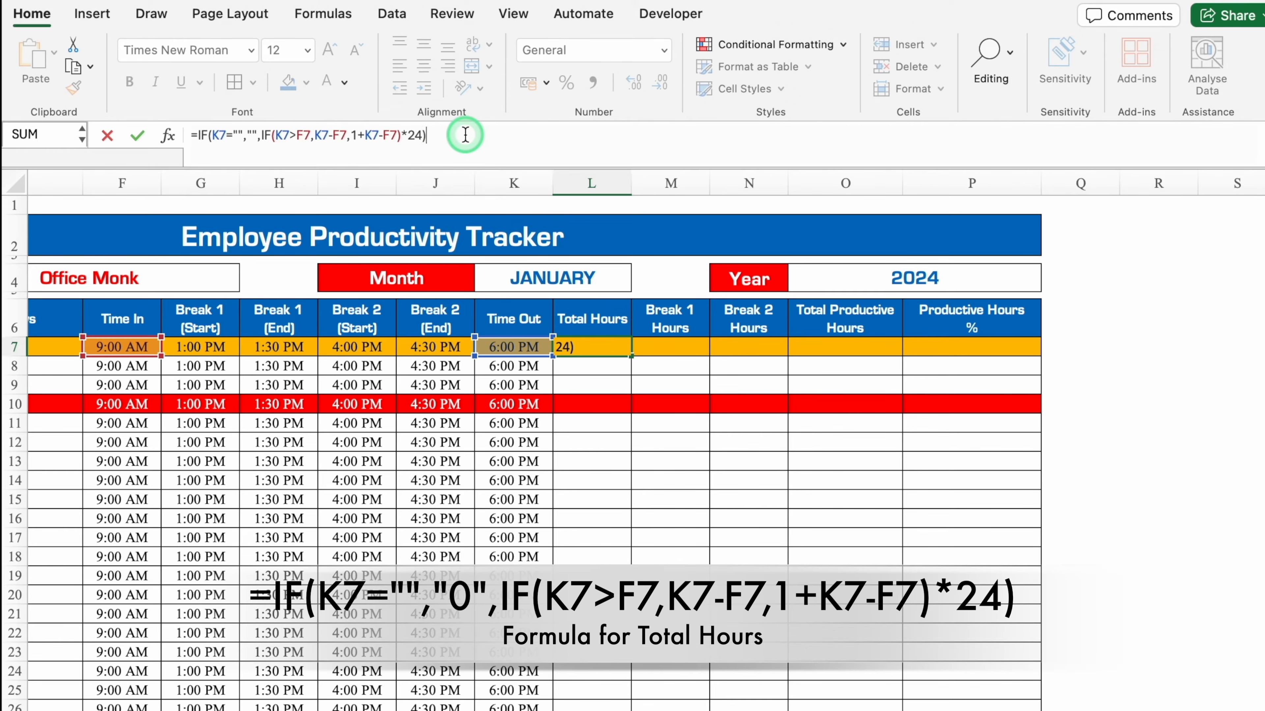
key(Return)
- Make the L7 formula return "0" when K7 is blank, and copy it down the Total Hours column
click(613, 345)
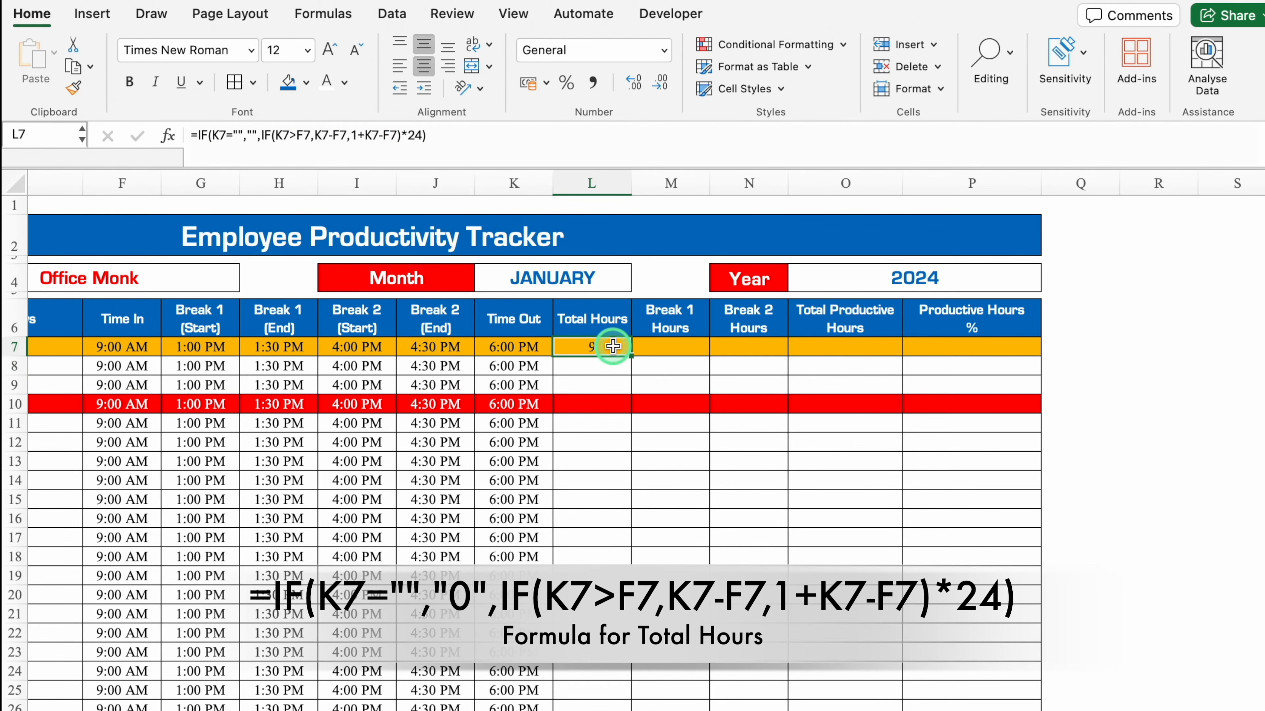
click(252, 135)
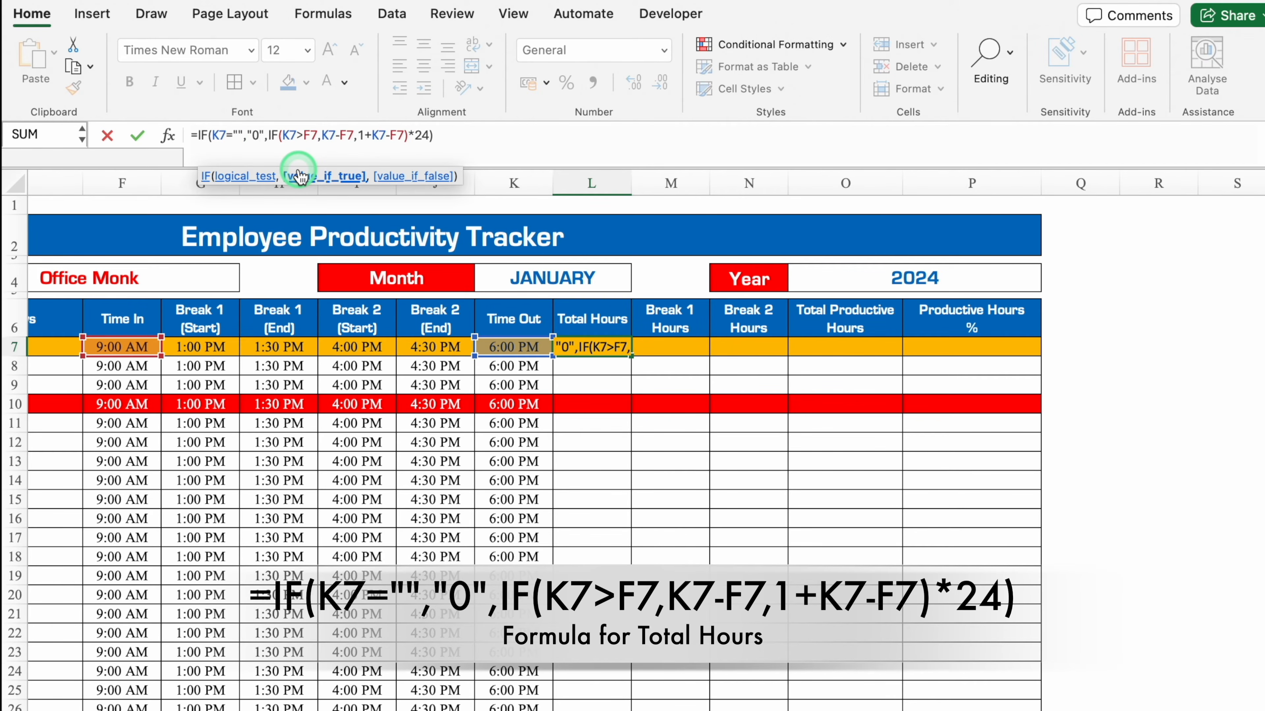
key(Escape)
drag(631, 356, 629, 672)
scroll(629, 673, up, 10)
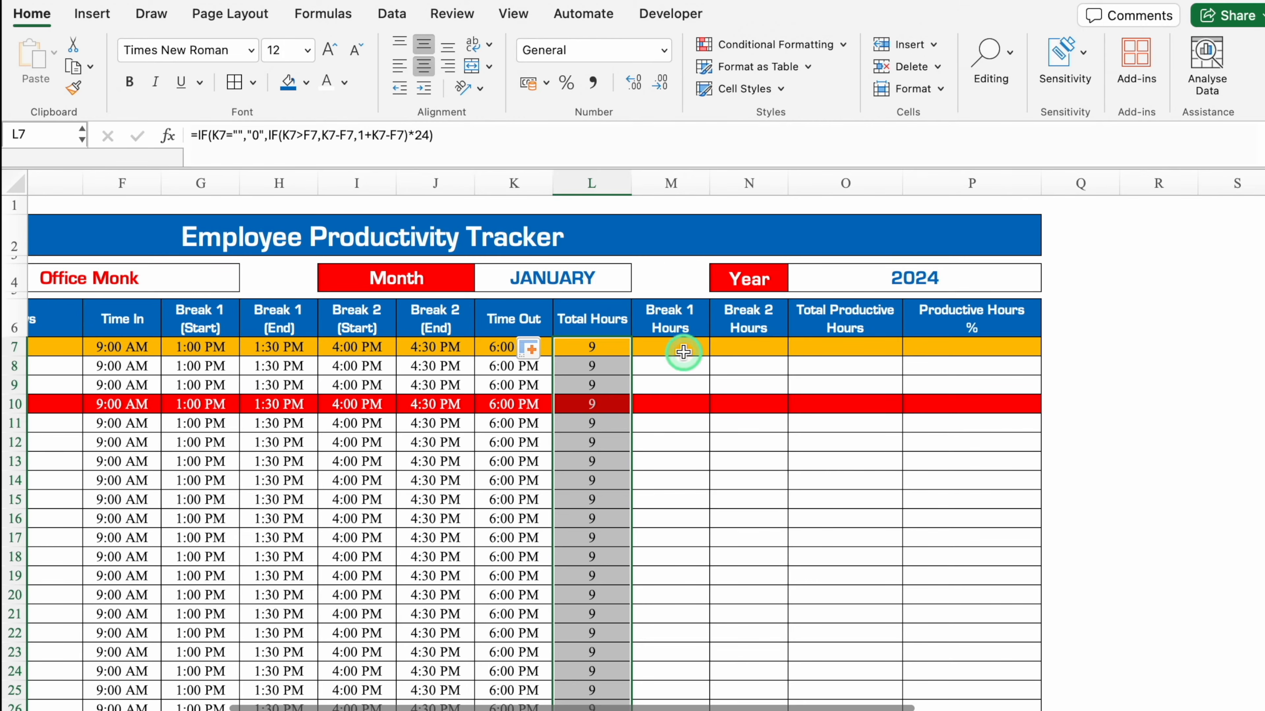
- Enter =IF(H7>G7,H7-G7,1+H7-G7)*24 in M7 to calculate Break 1 Hours
click(680, 347)
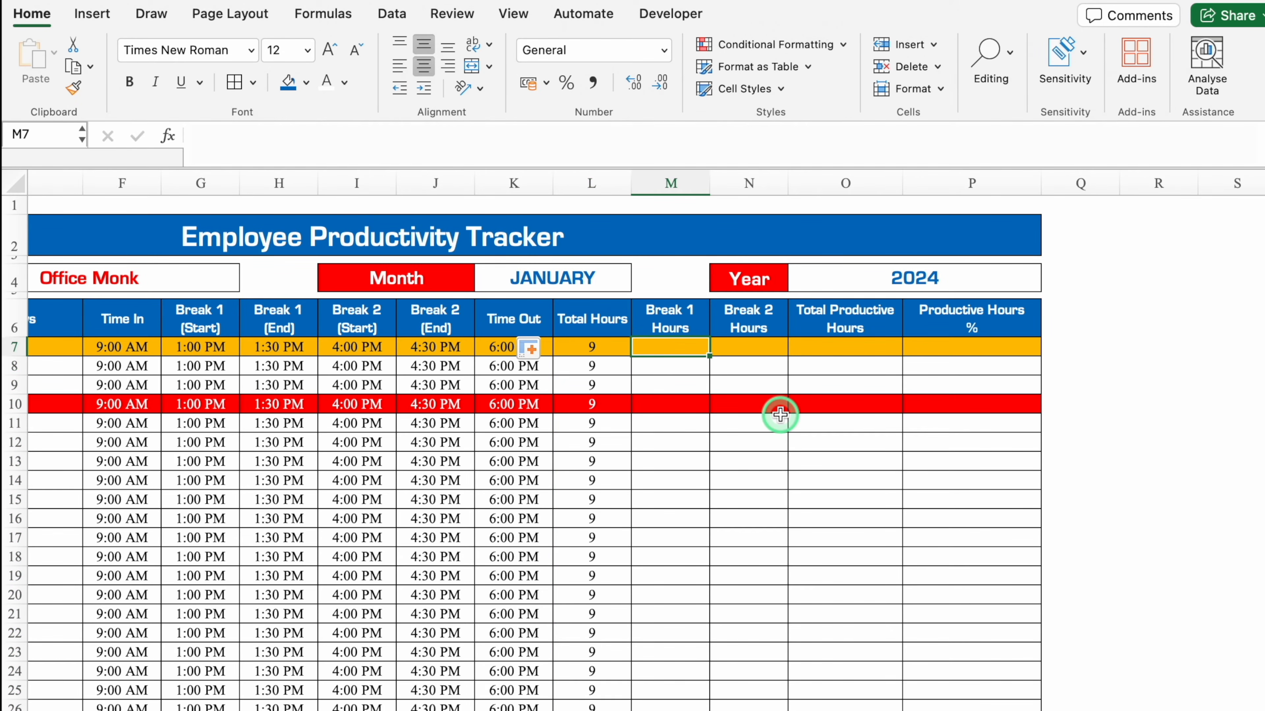
text(=if)
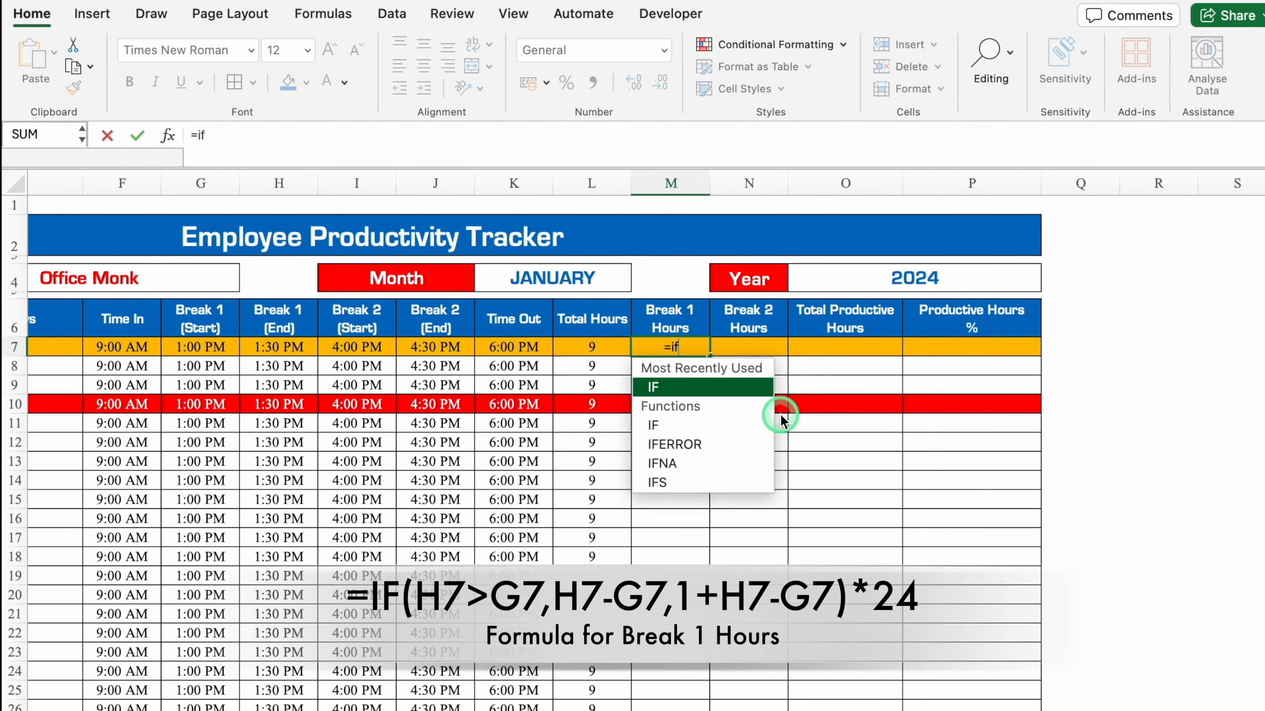
double_click(721, 389)
click(293, 346)
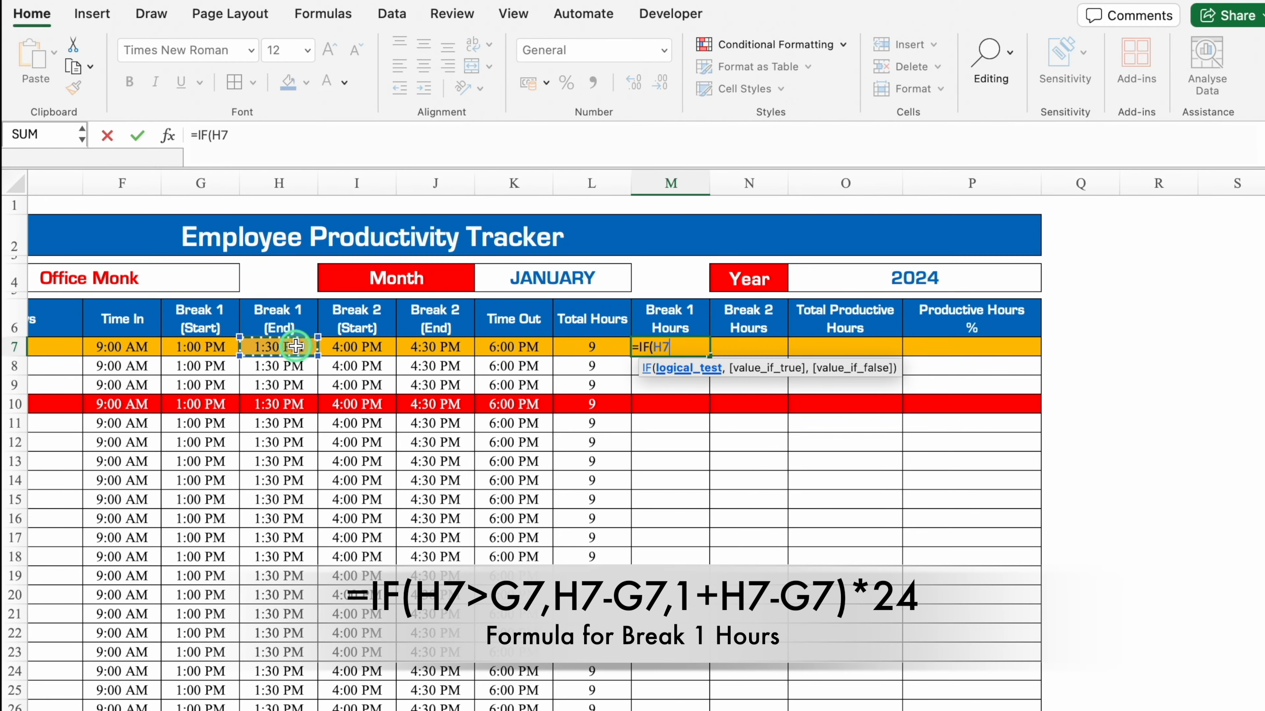
text(>)
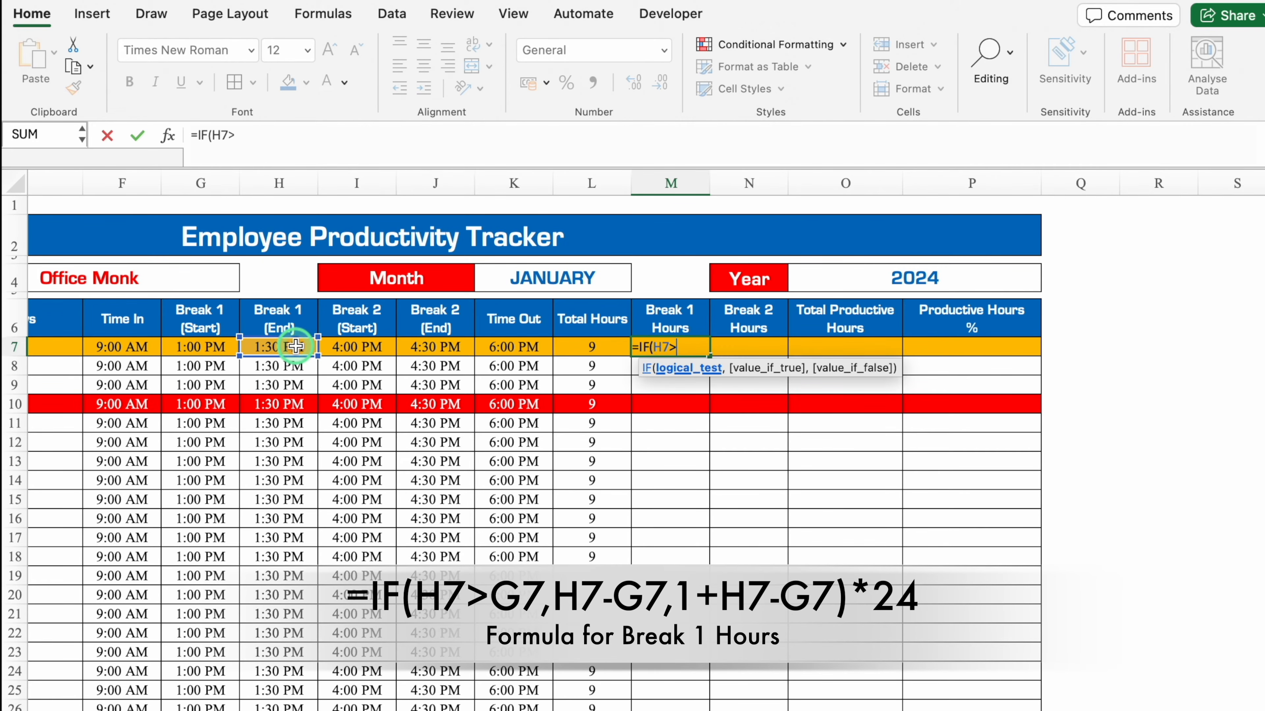
click(209, 346)
text(,)
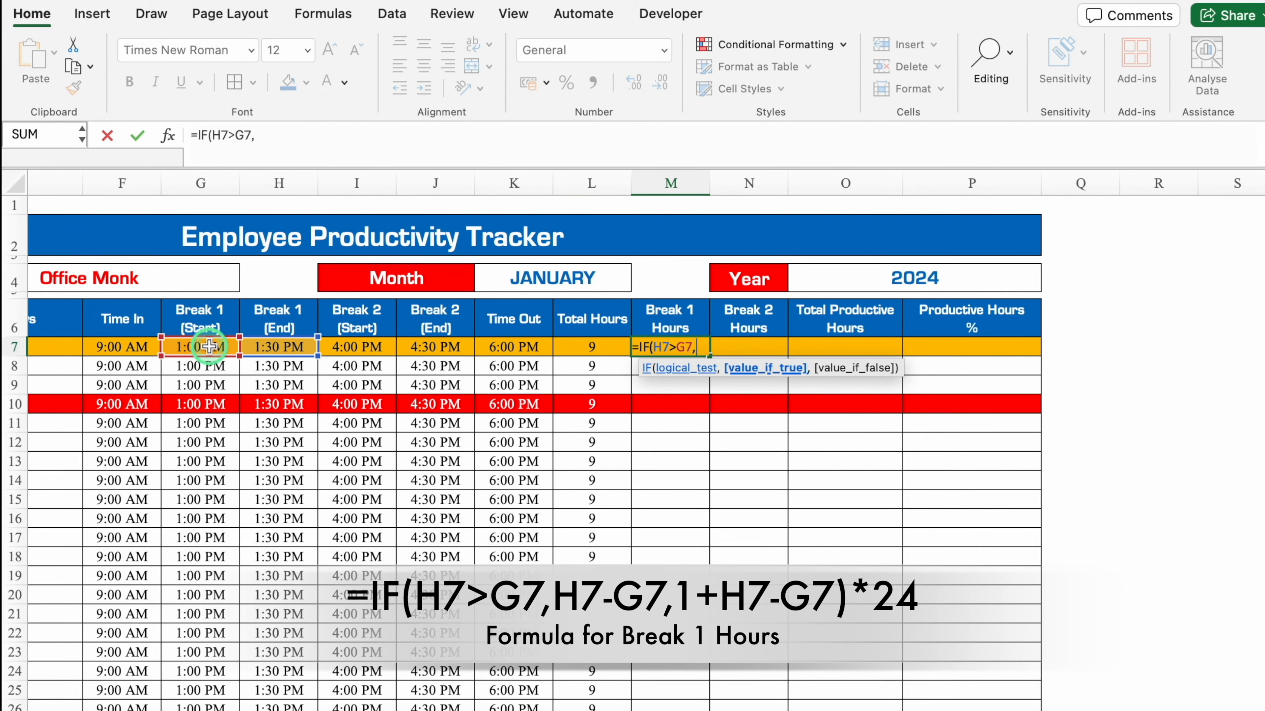
click(283, 345)
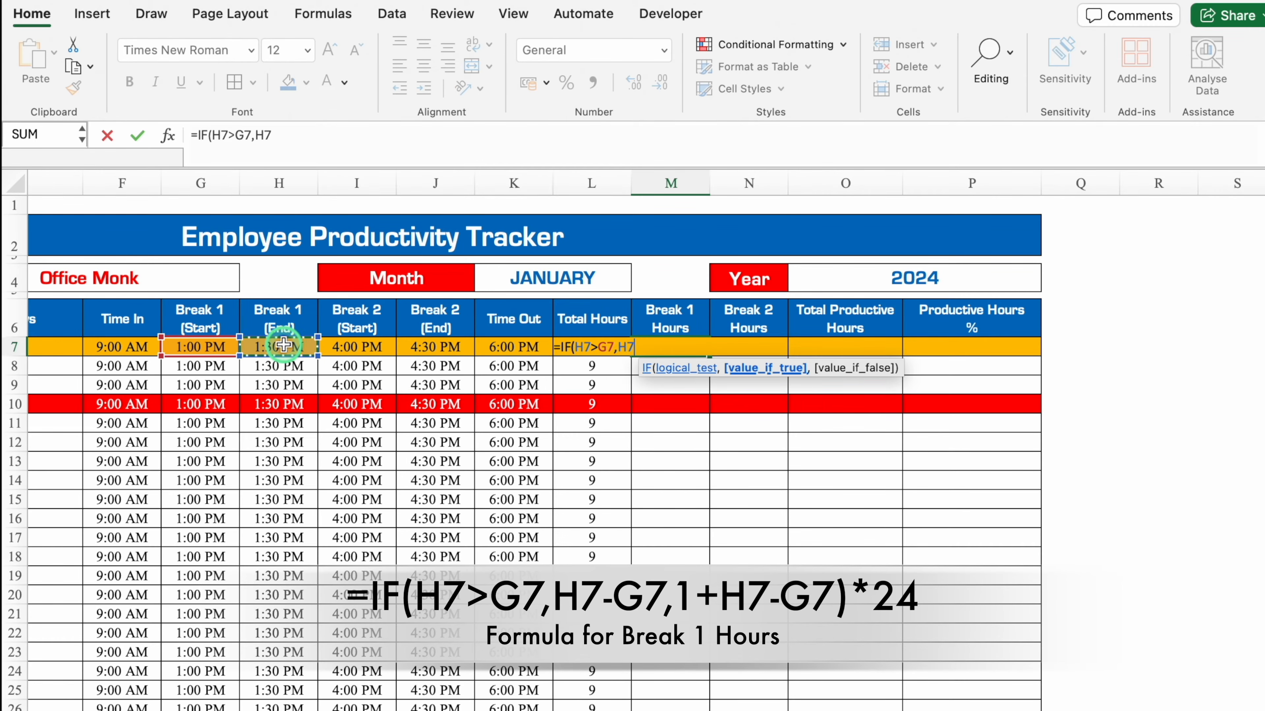
text(-)
click(202, 347)
text(,1+)
click(274, 345)
text(-)
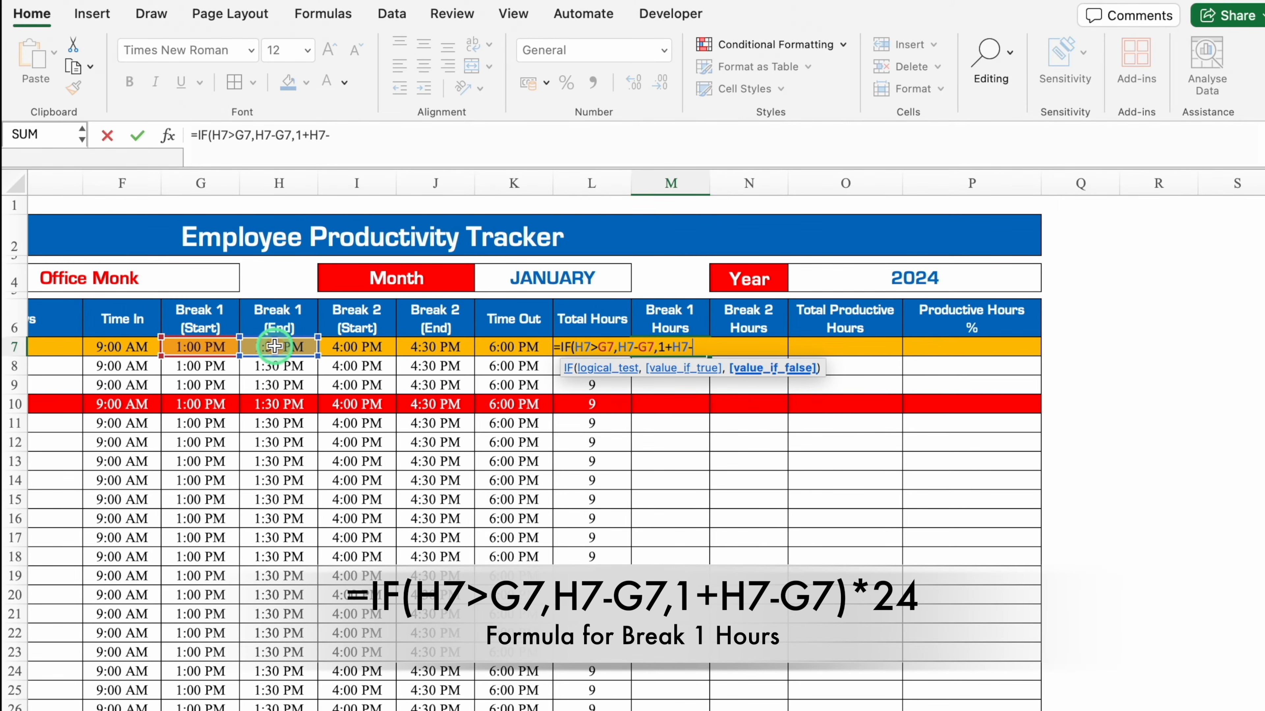
click(207, 344)
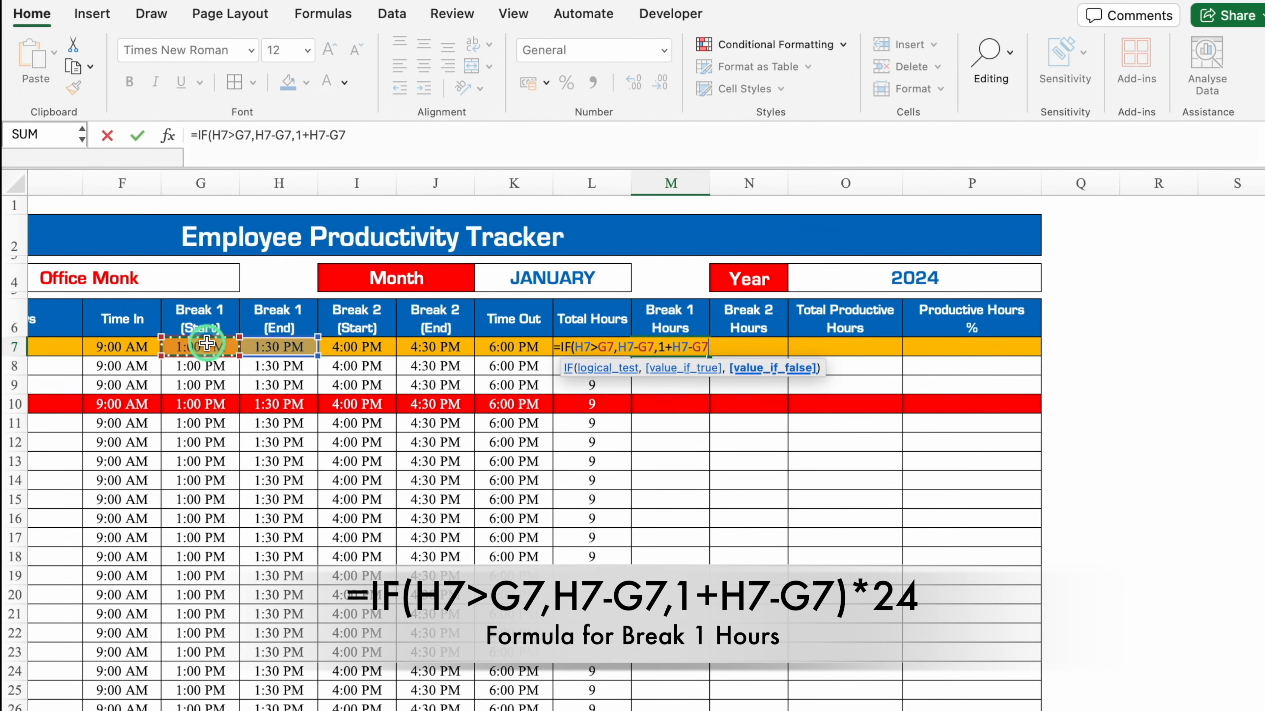
text())
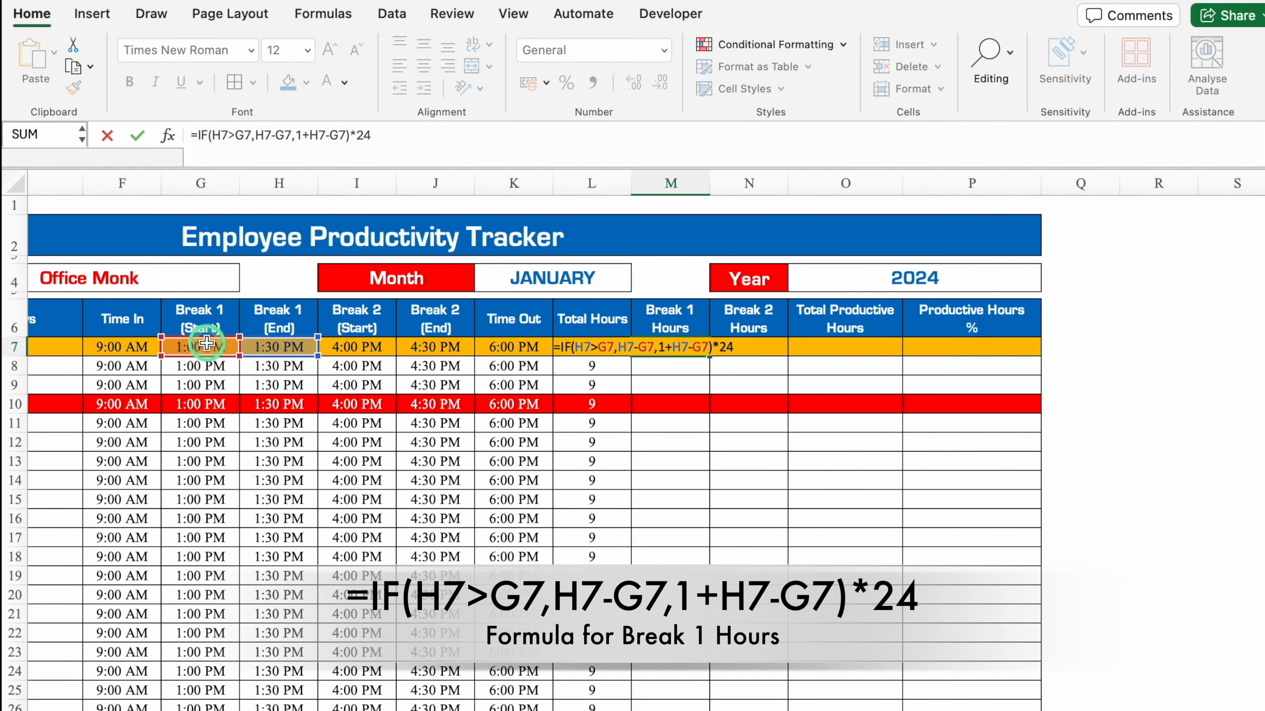
text(*24)
key(Return)
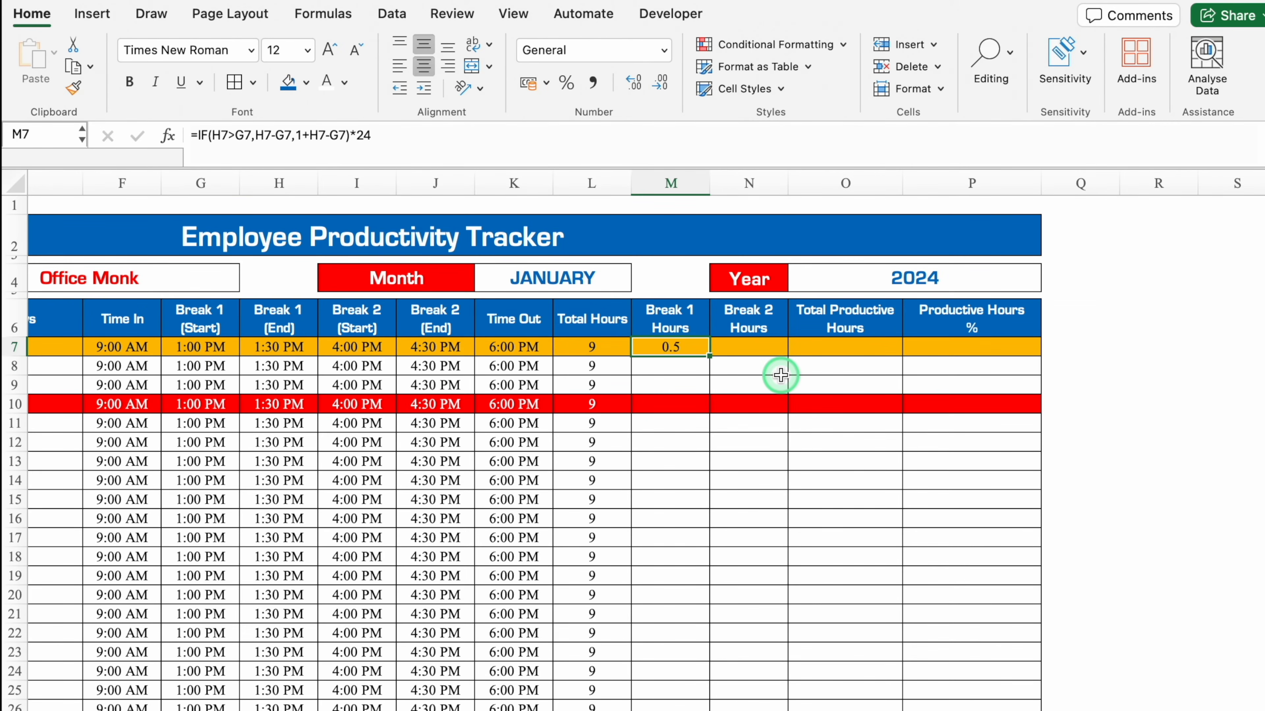
- Wrap the M7 formula in a blank check, making it =IF(H7="","0",IF(H7>G7,H7-G7,1+H7-G7)*24)
click(196, 135)
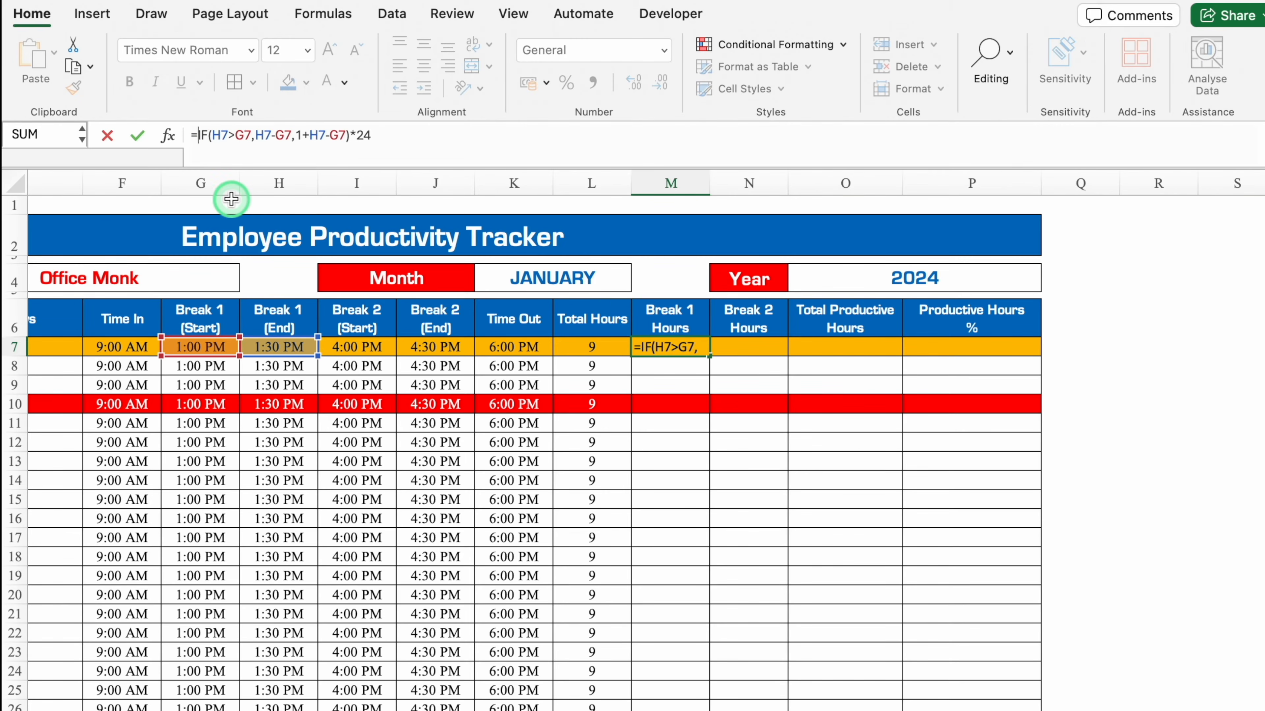
text(IF()
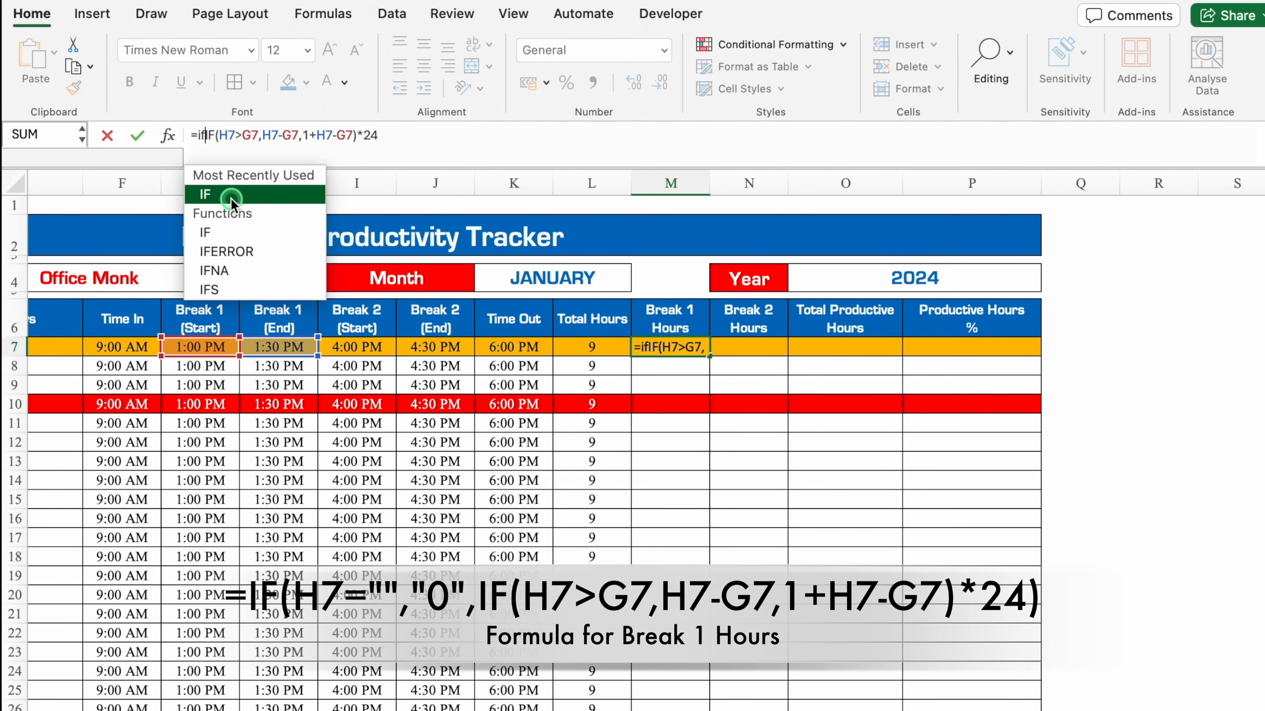
click(278, 346)
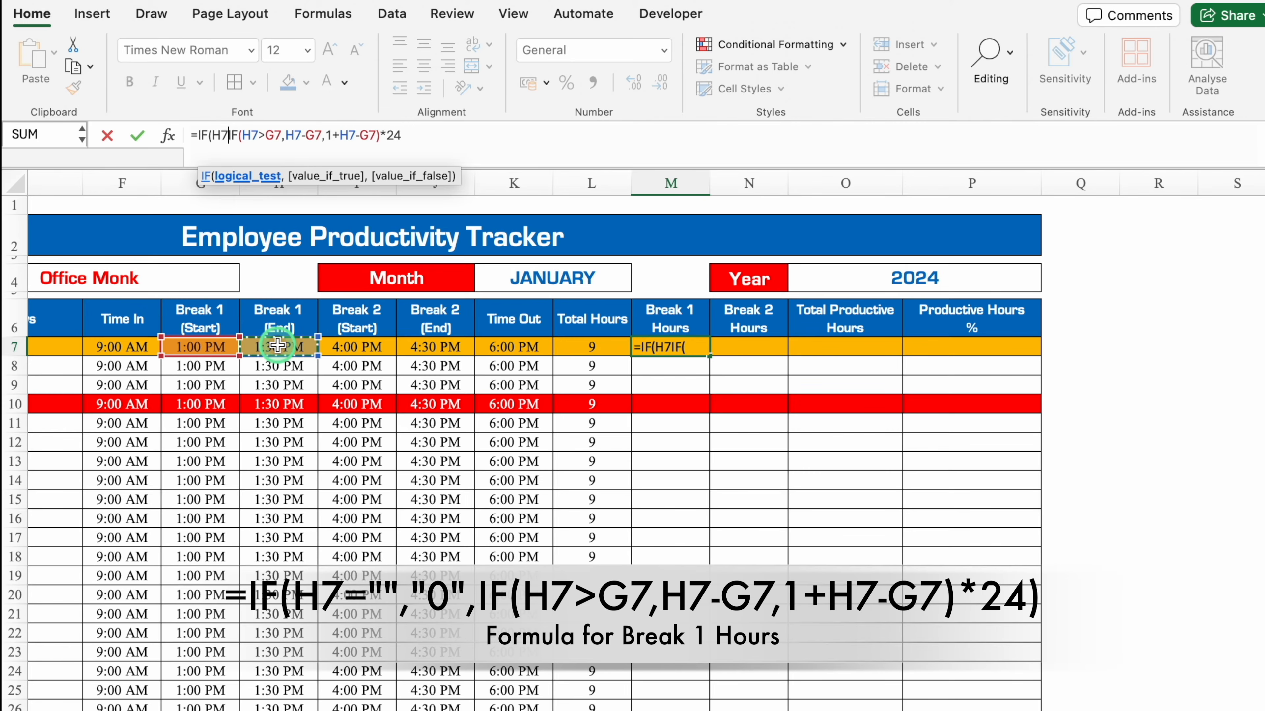
text(="")
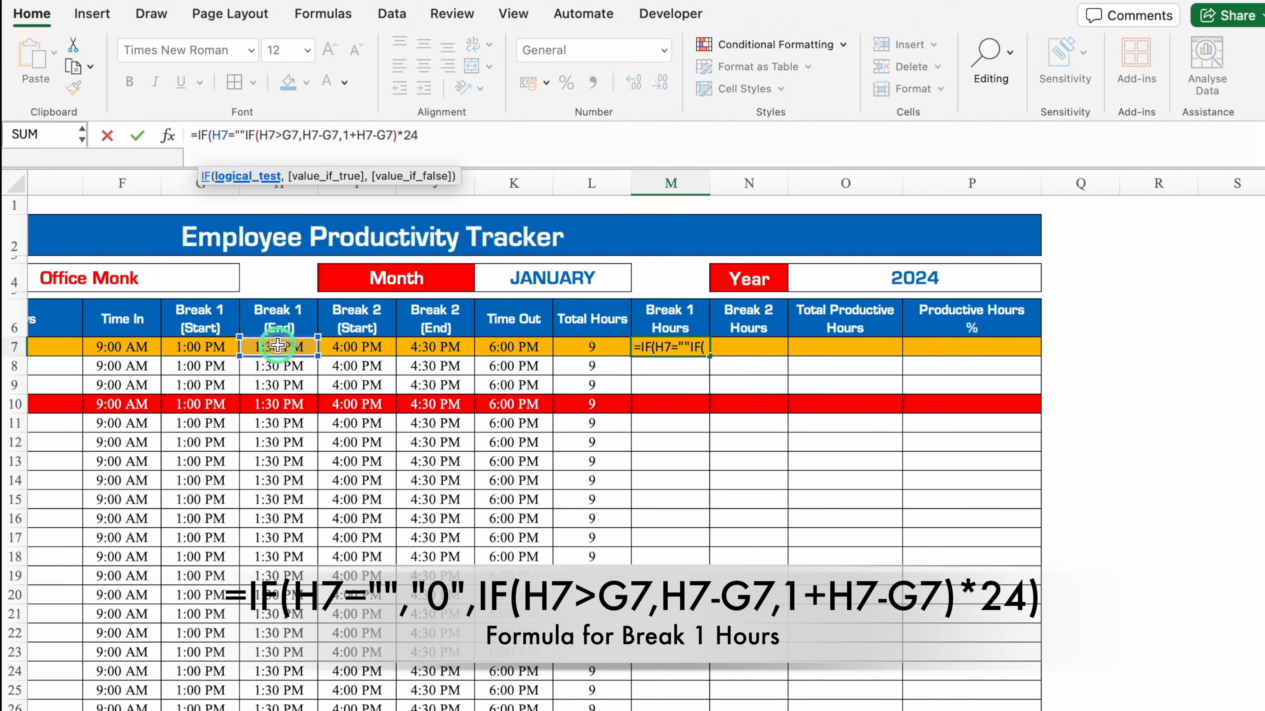
text(,)
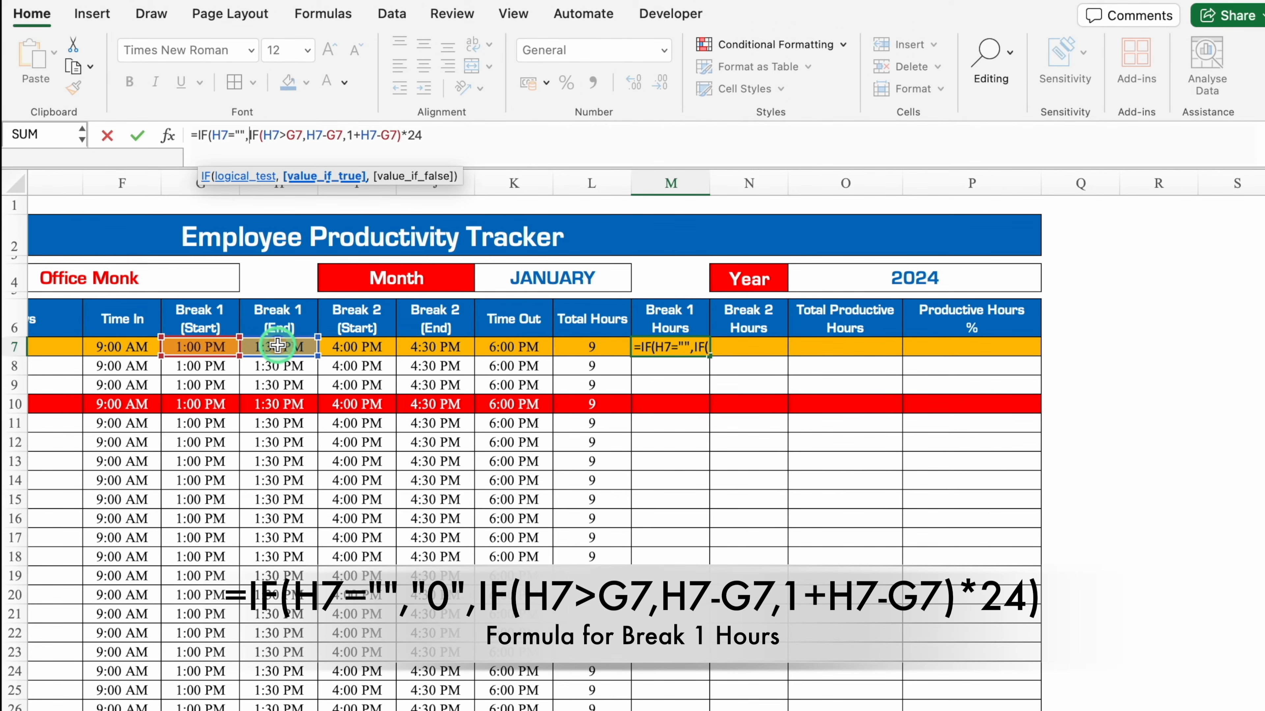
text(")
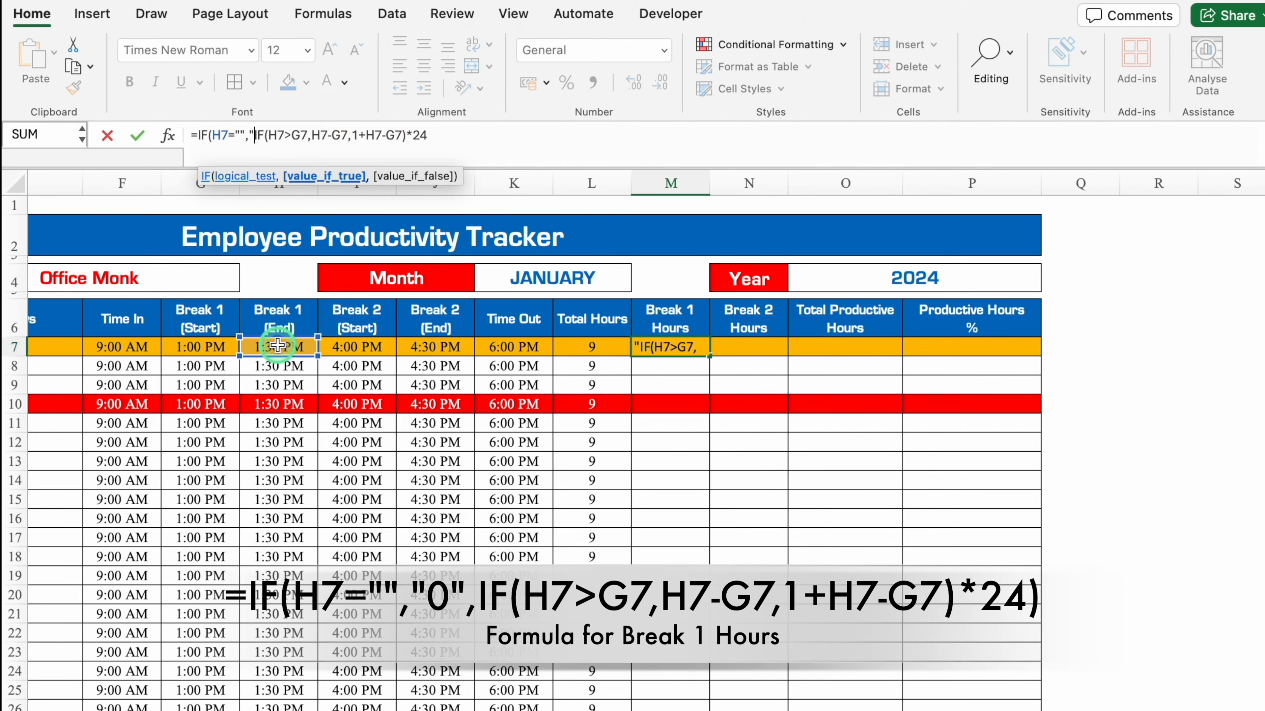
text(0)
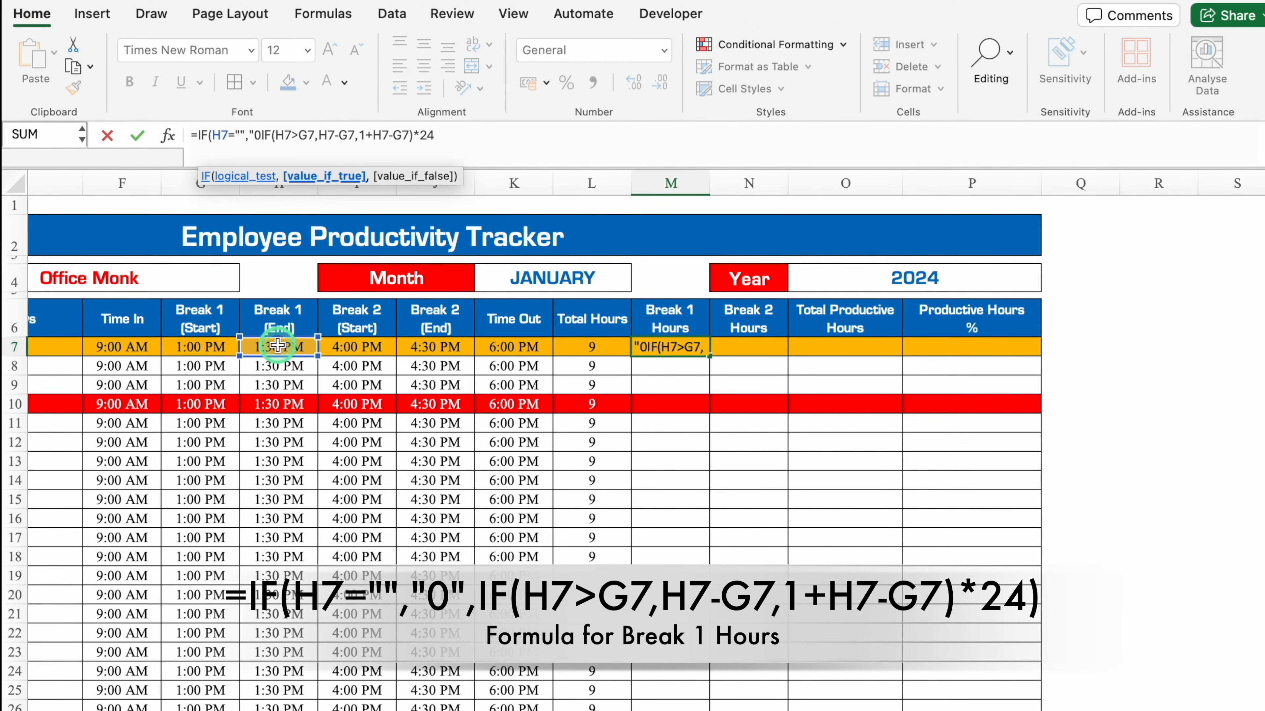
text(",)
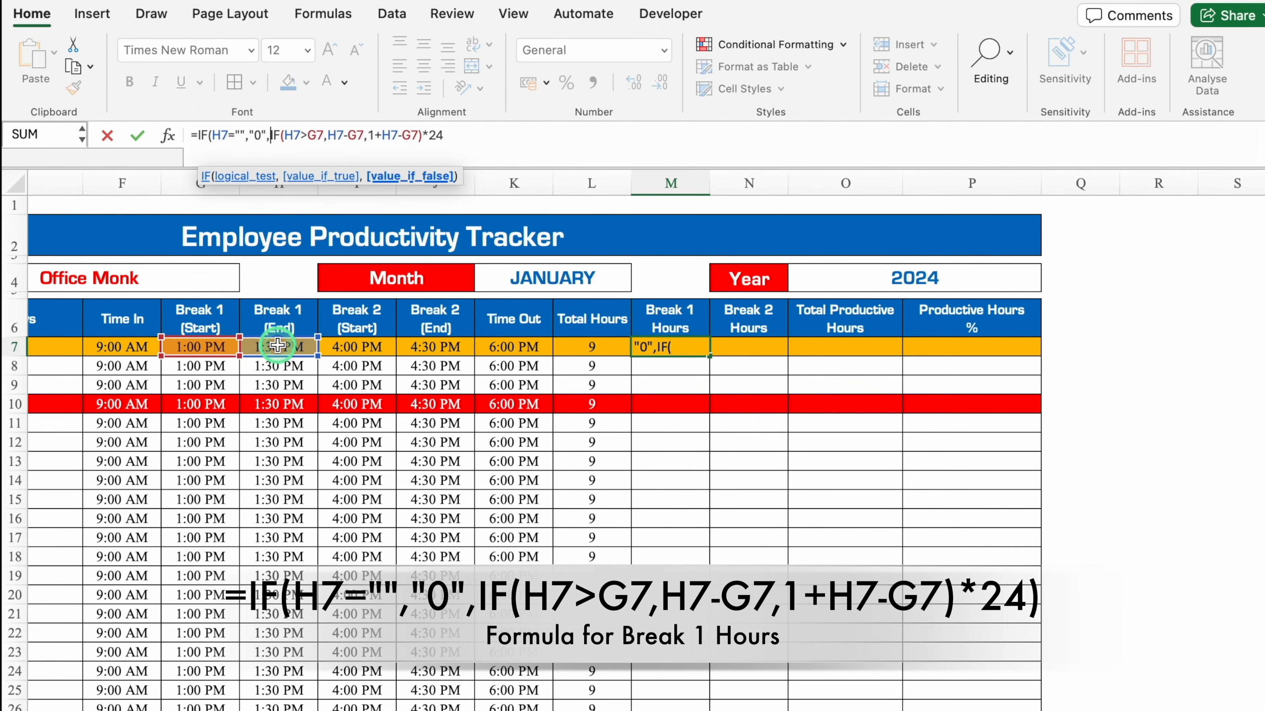
click(481, 133)
text())
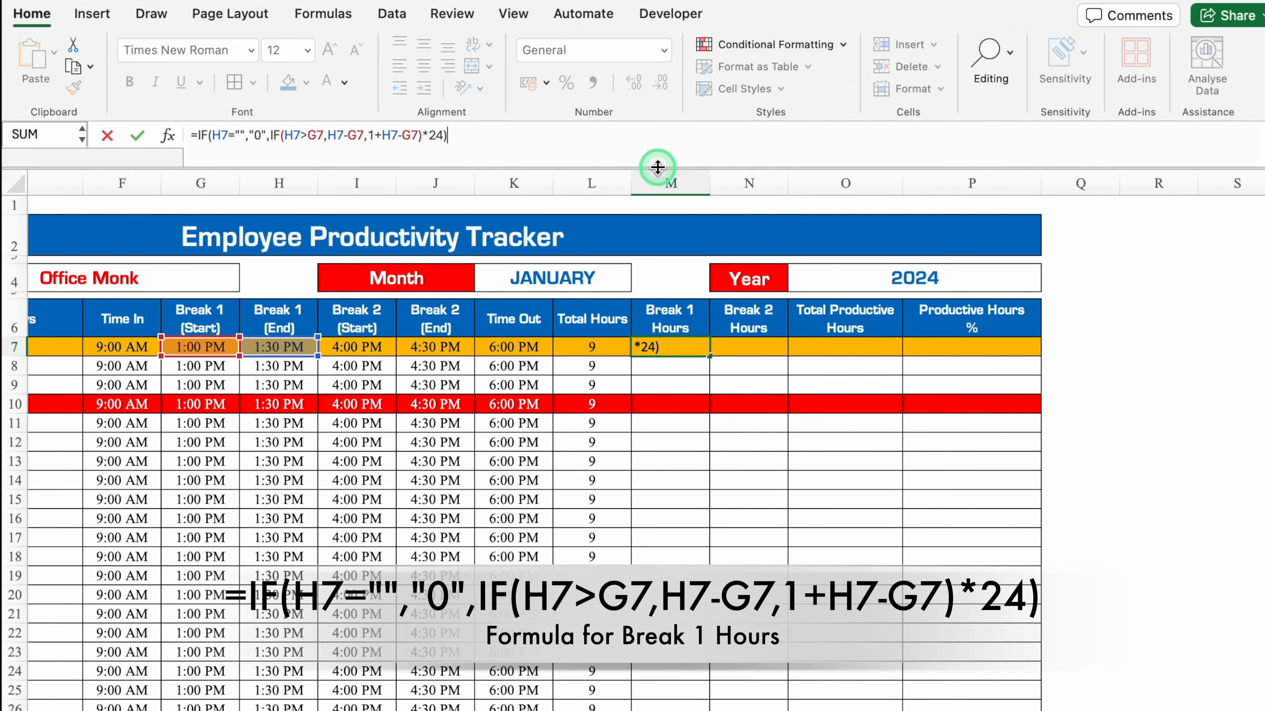
key(Tab)
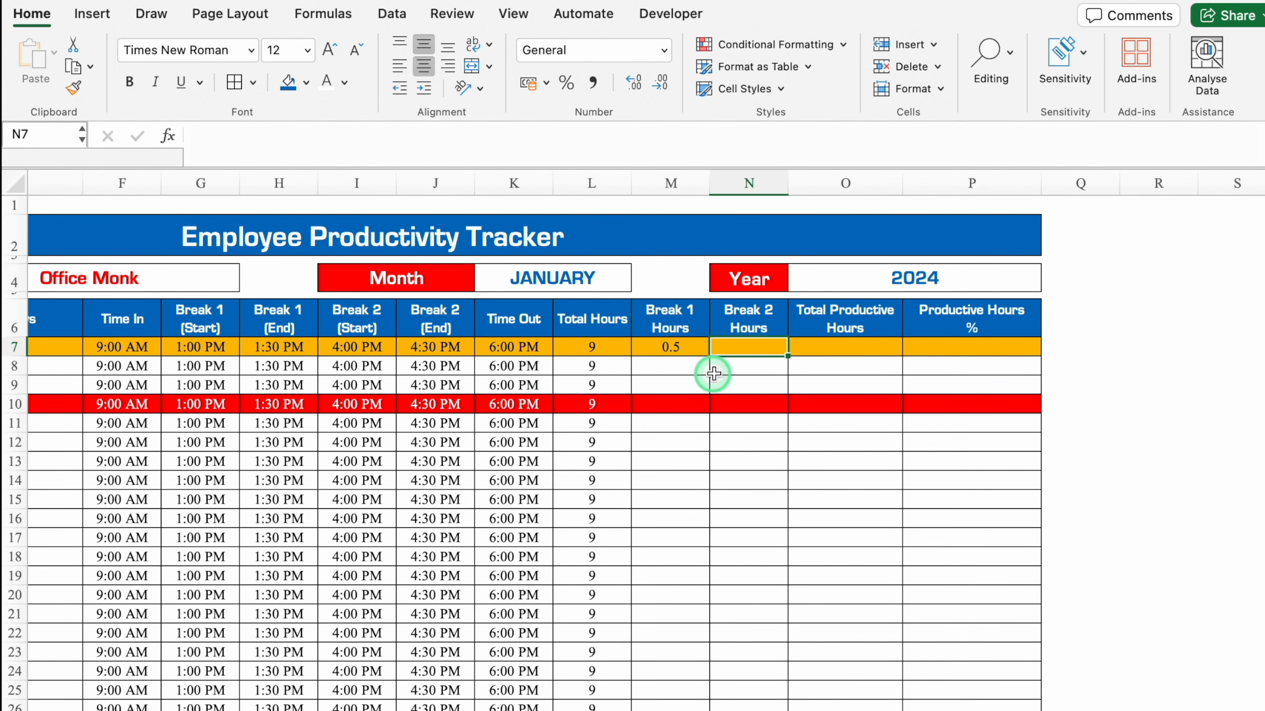
click(680, 344)
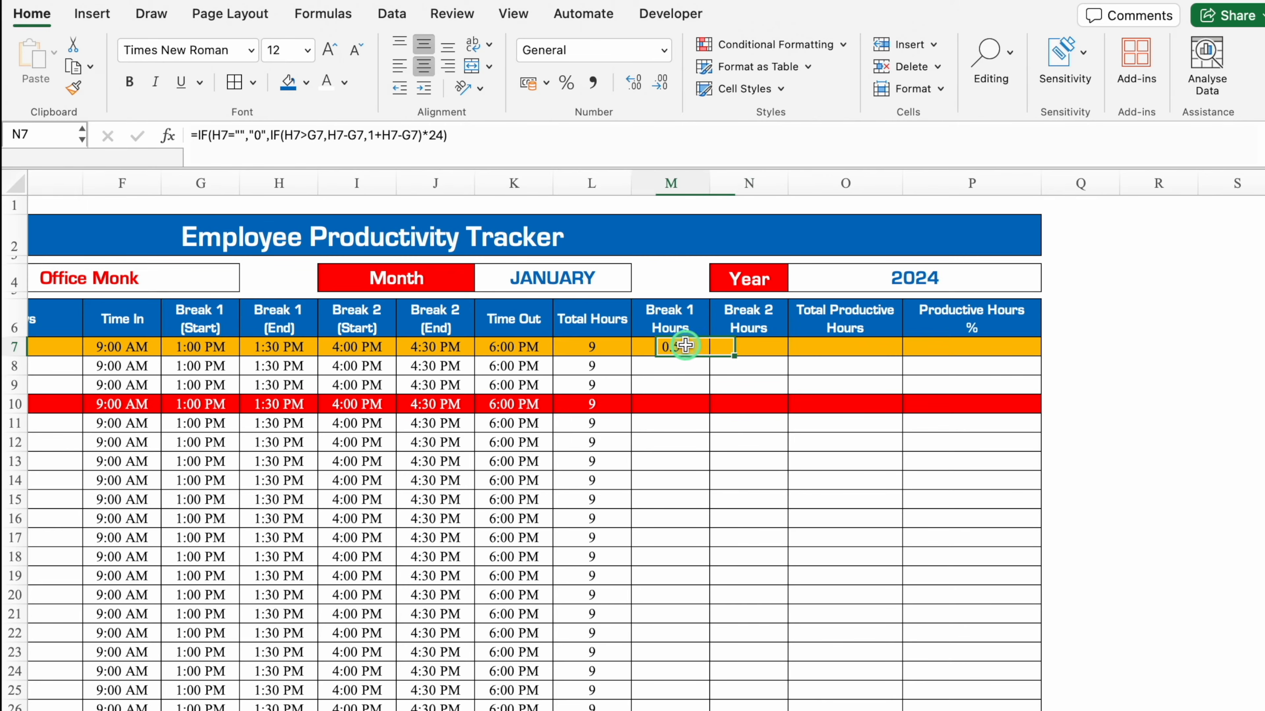
drag(708, 355, 767, 352)
click(768, 351)
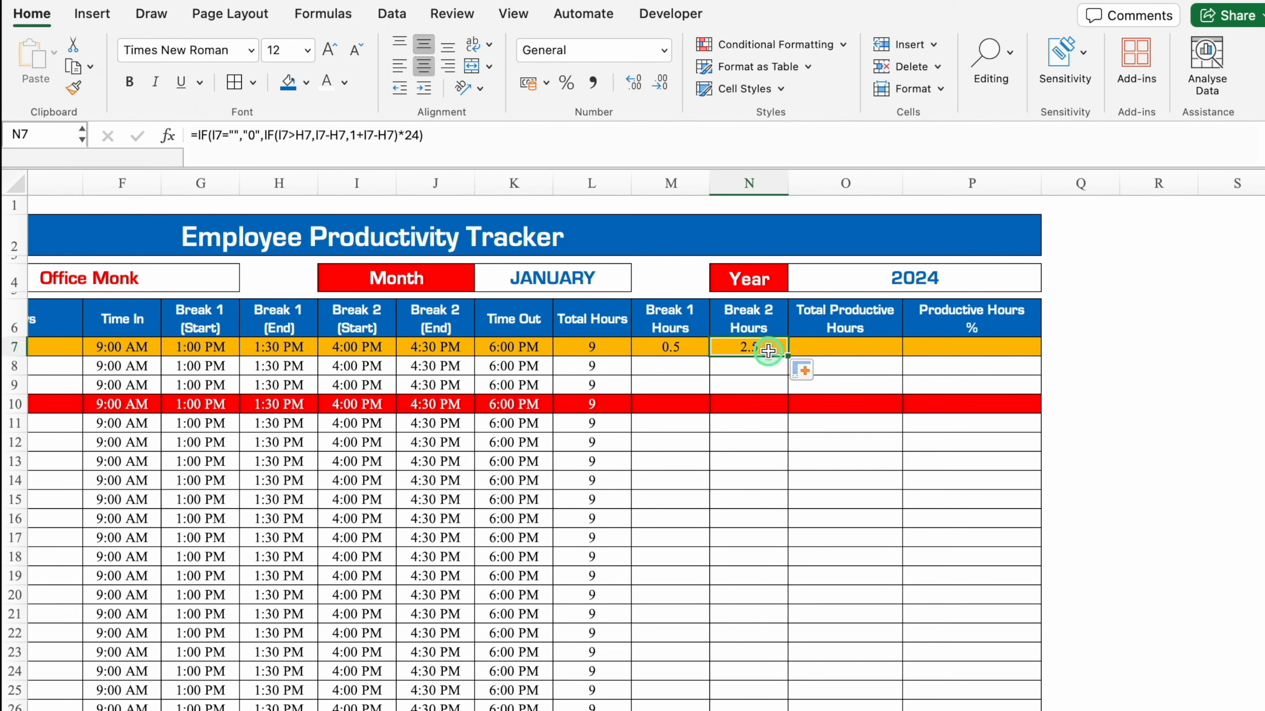
key(Delete)
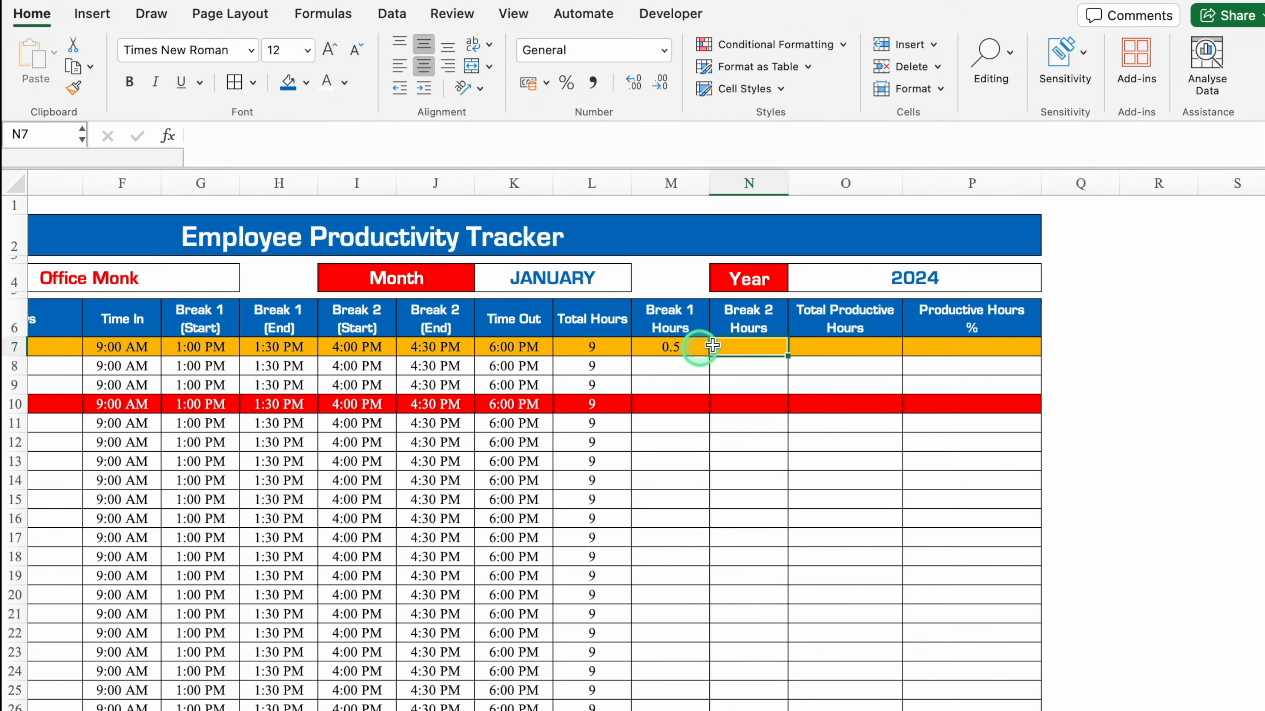
- Write =IF(J7>I7,J7-I7,1+J7-I7)*24 in N7 to calculate Break 2 Hours
text(=I)
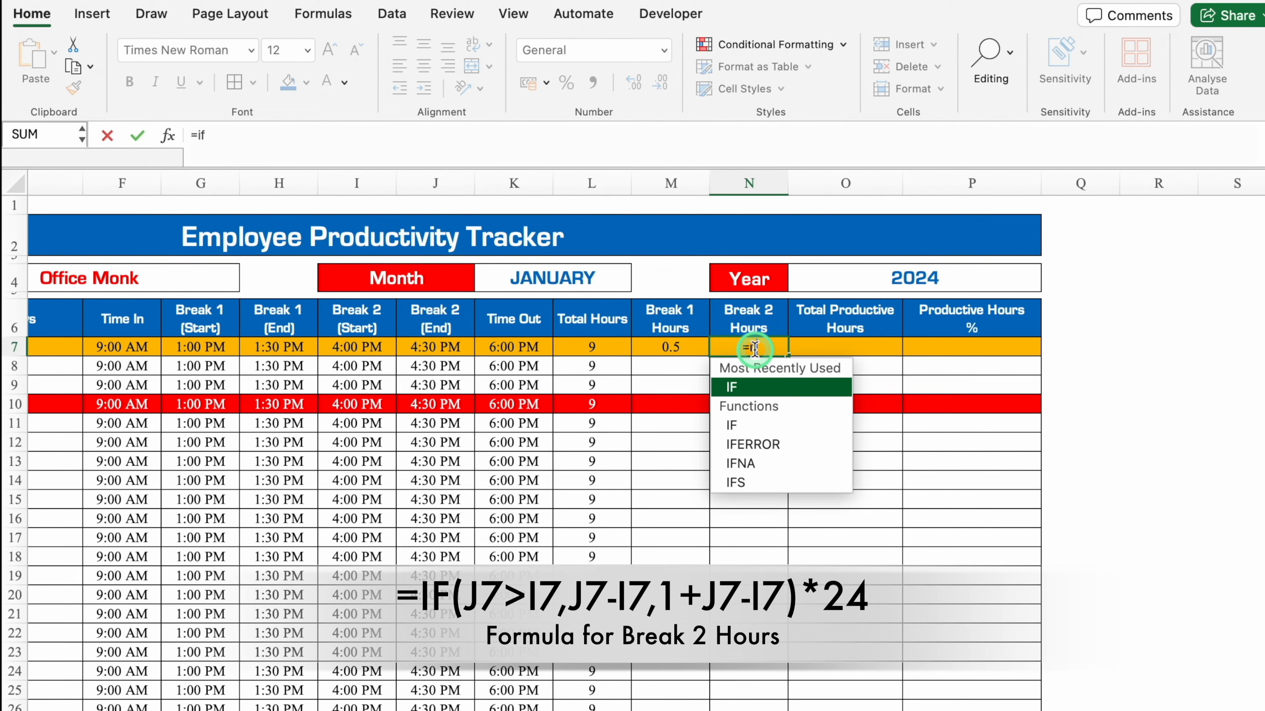
double_click(756, 376)
click(459, 349)
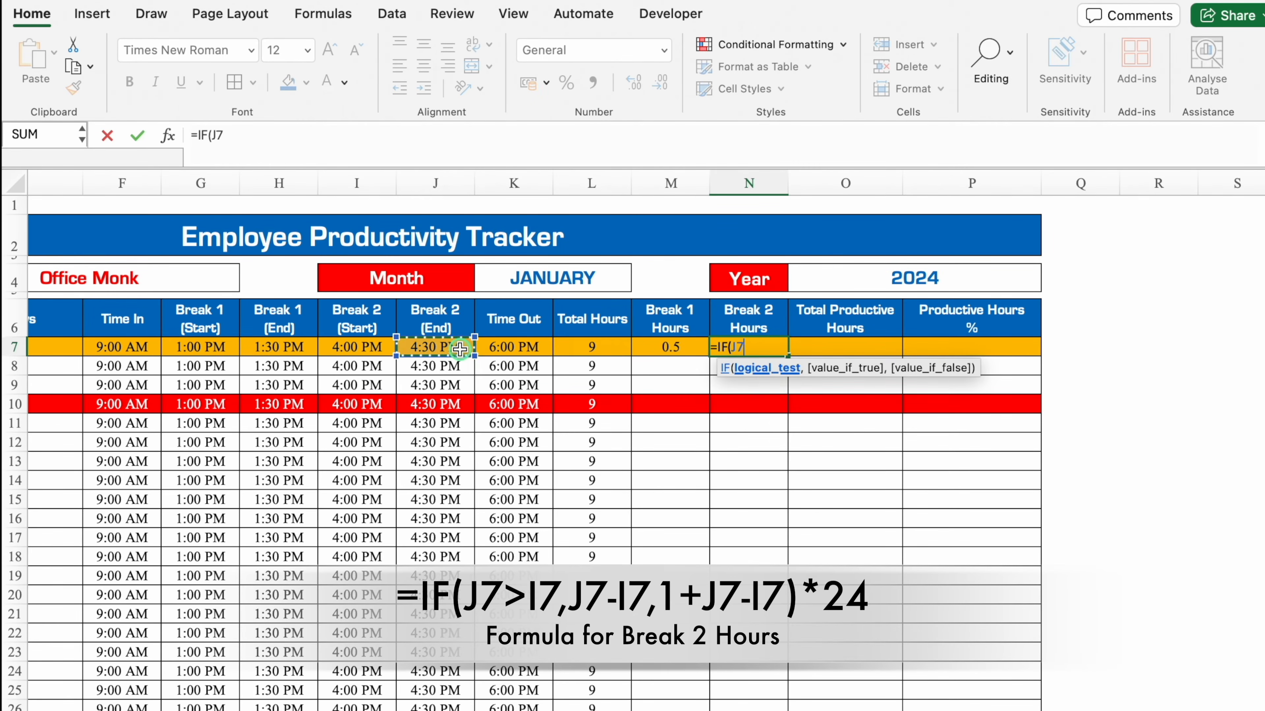
text(>)
click(368, 345)
text(,)
click(430, 344)
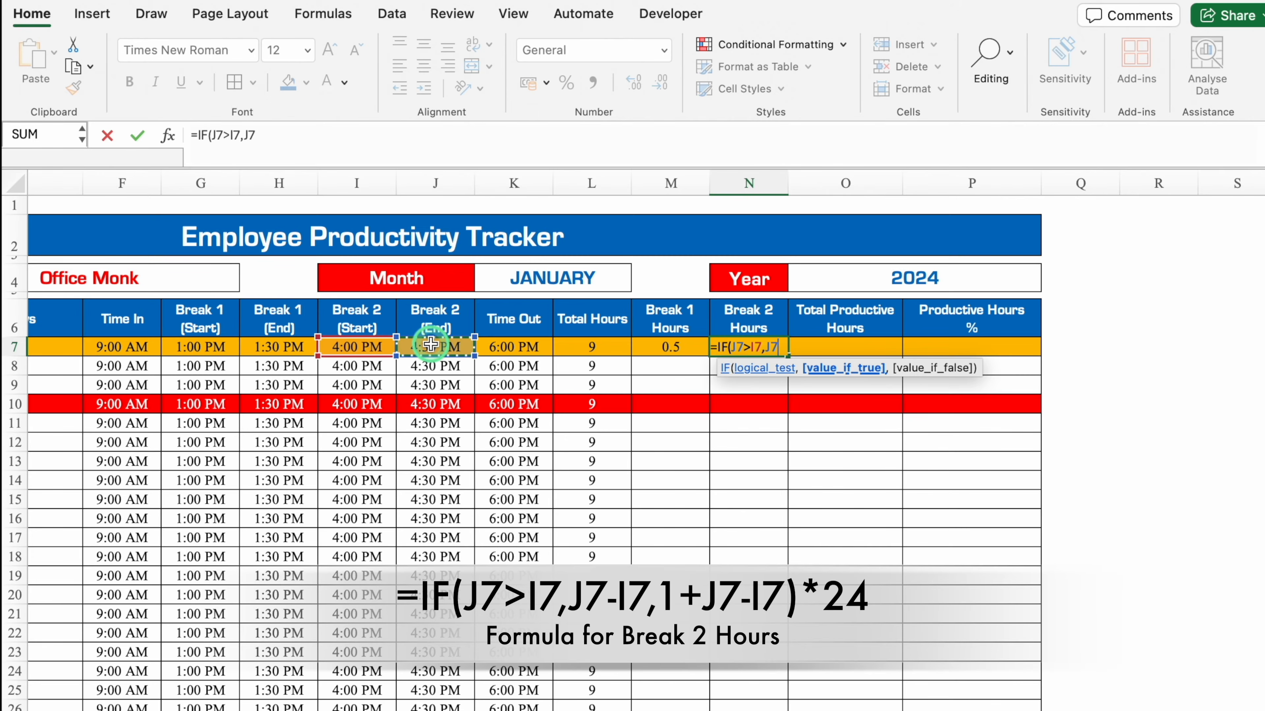
click(379, 345)
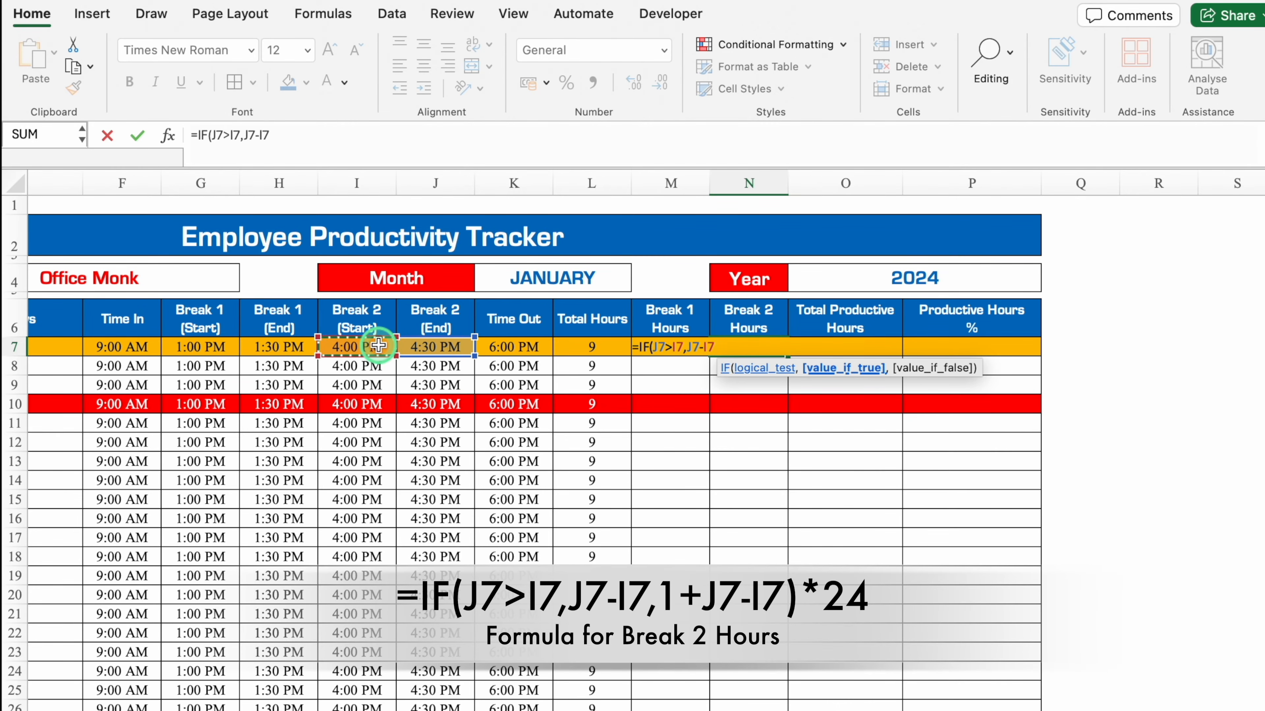
text(,1+)
click(434, 344)
text(-)
click(359, 347)
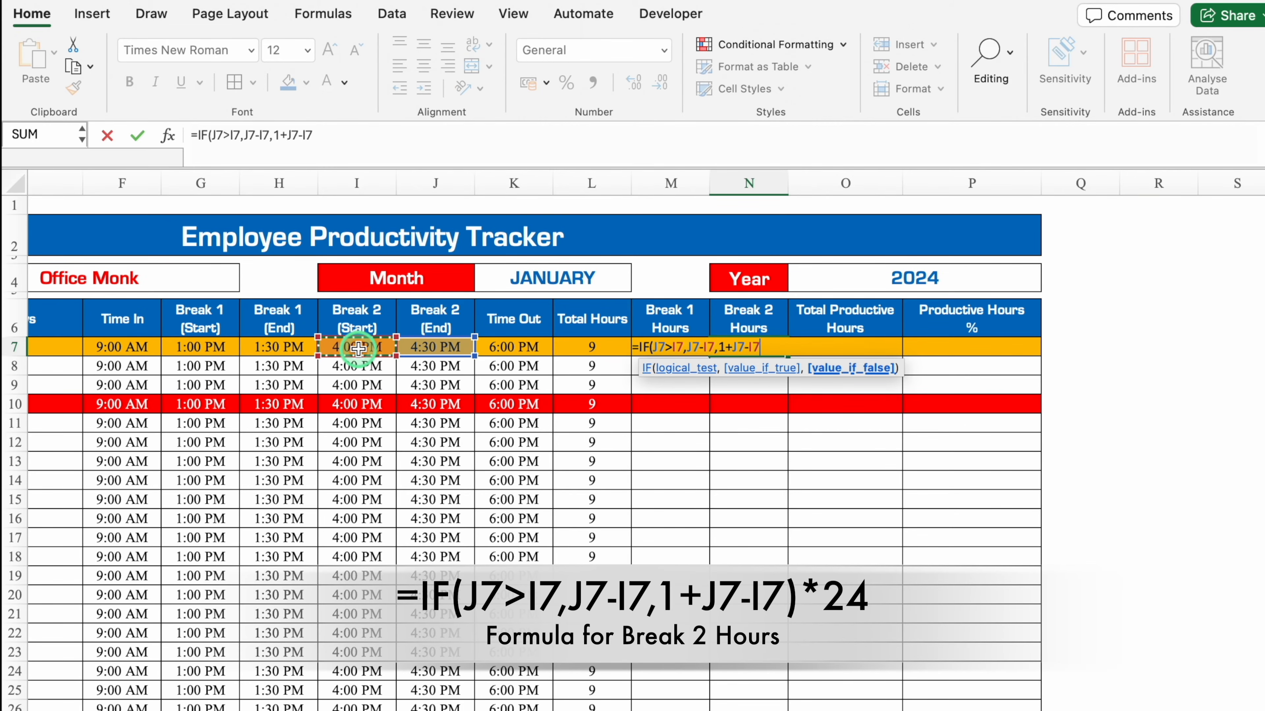
text()*24)
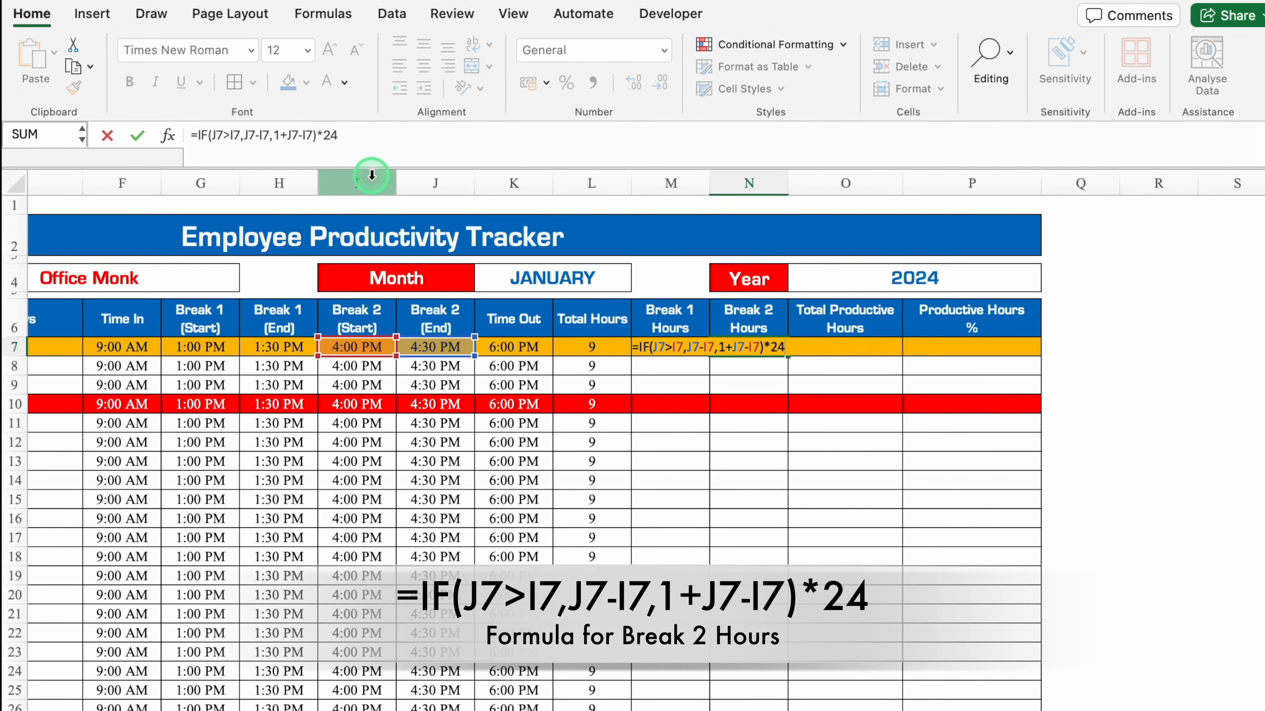
- Wrap the N7 formula in a blank check, making it =IF(J7="","0",IF(J7>I7,J7-I7,1+J7-I7)*24)
click(196, 135)
text(IF()
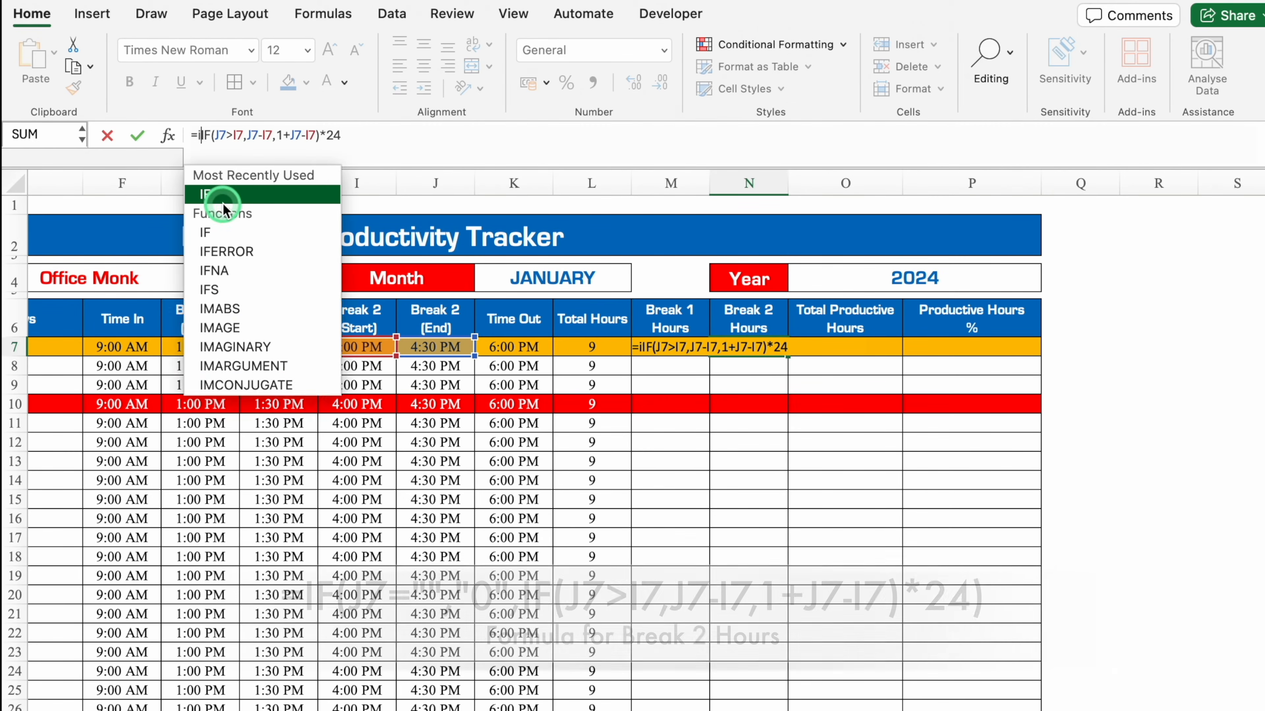
click(438, 345)
text(="",)
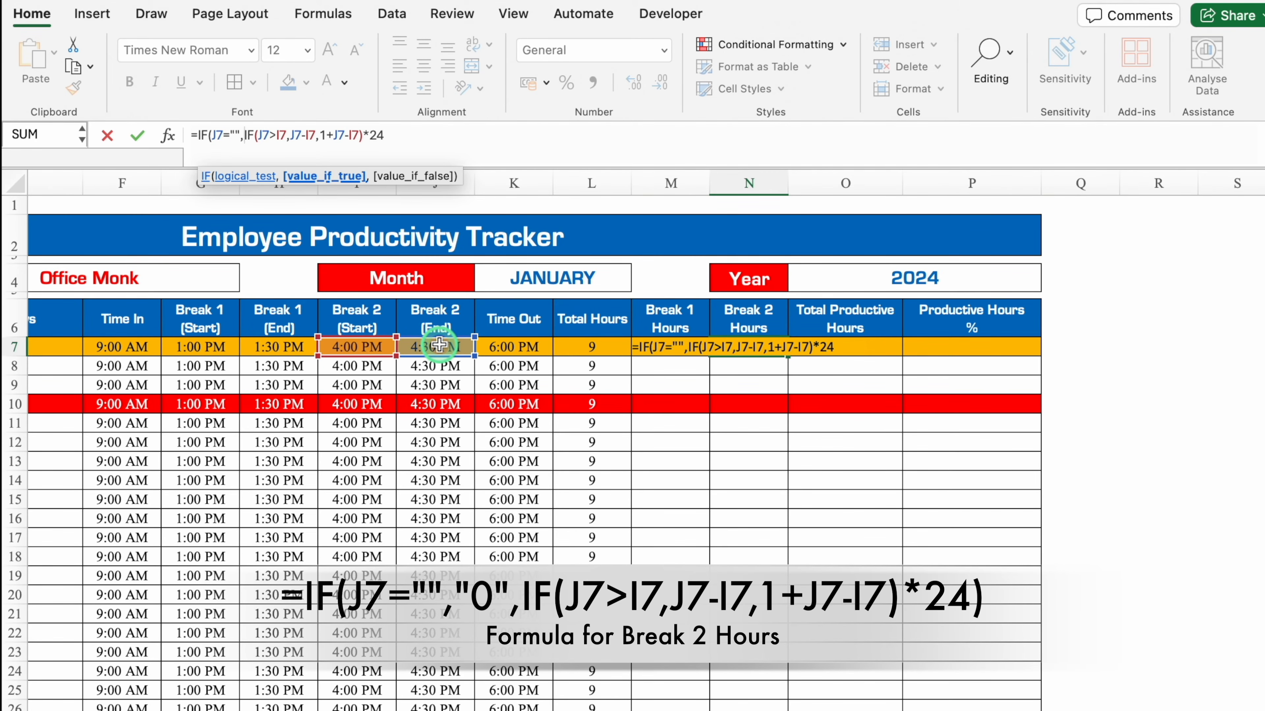
text(")
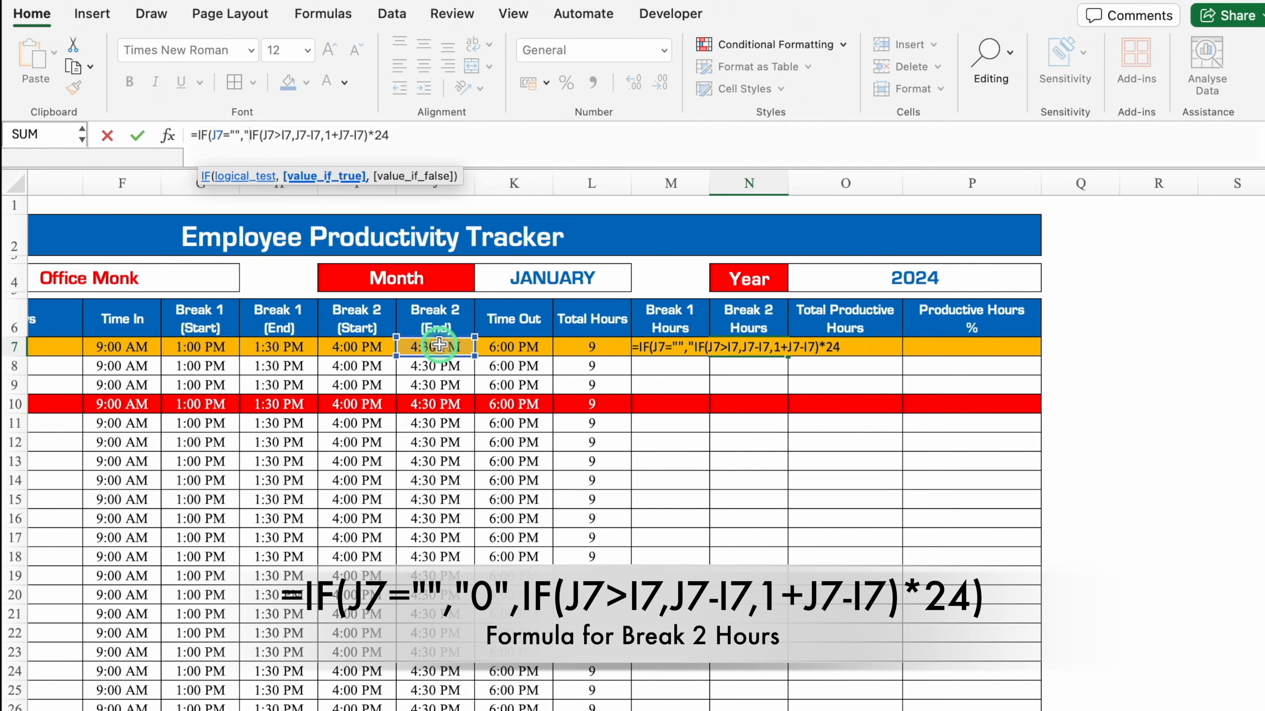
text(0")
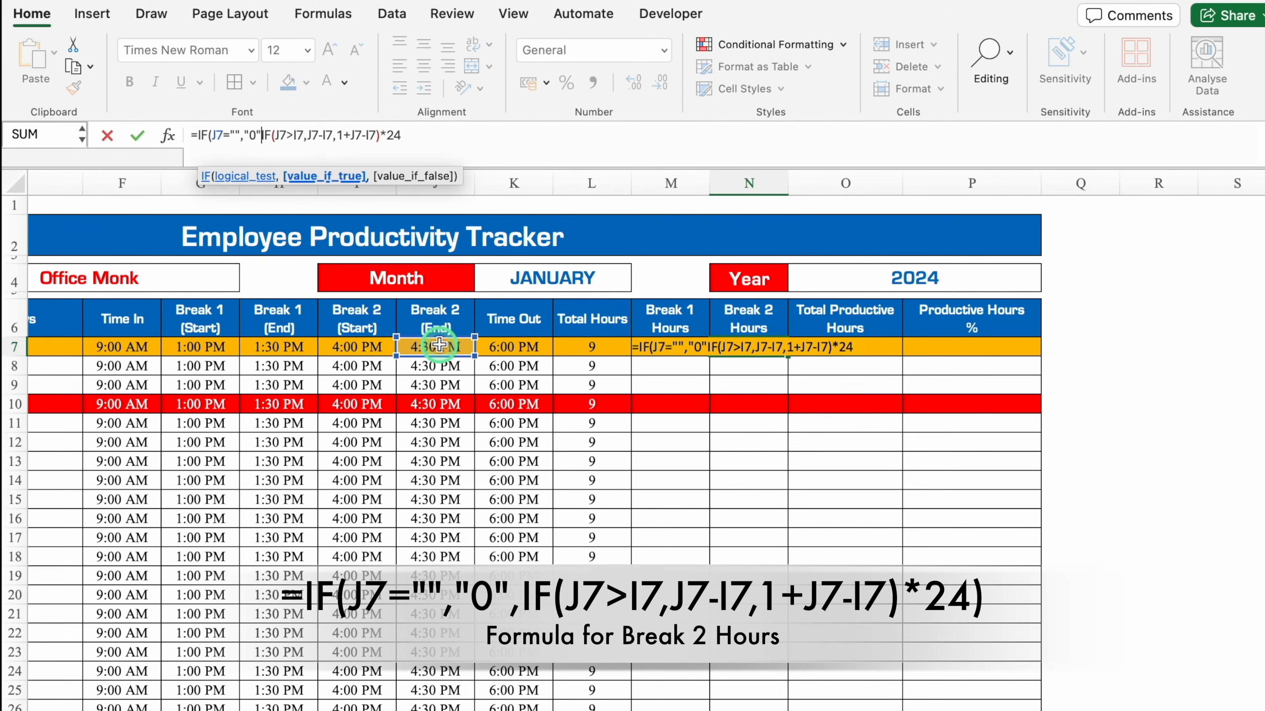
text(,)
click(436, 135)
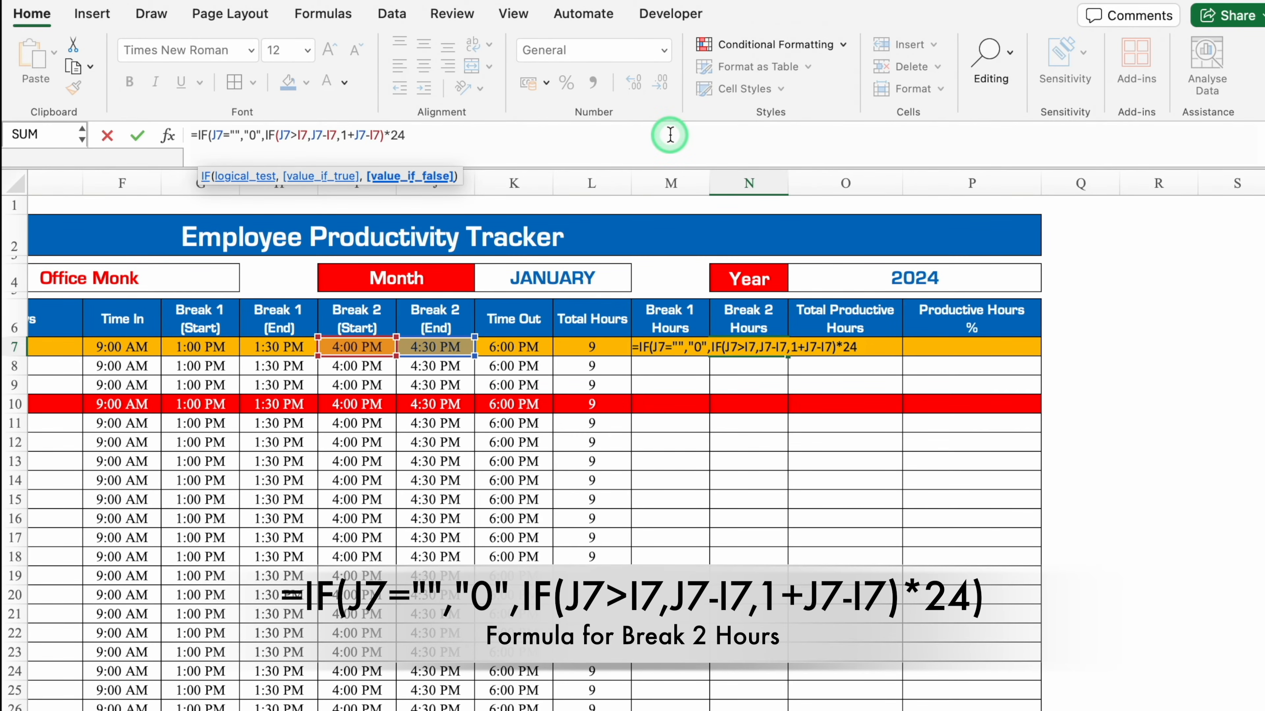
text())
key(Return)
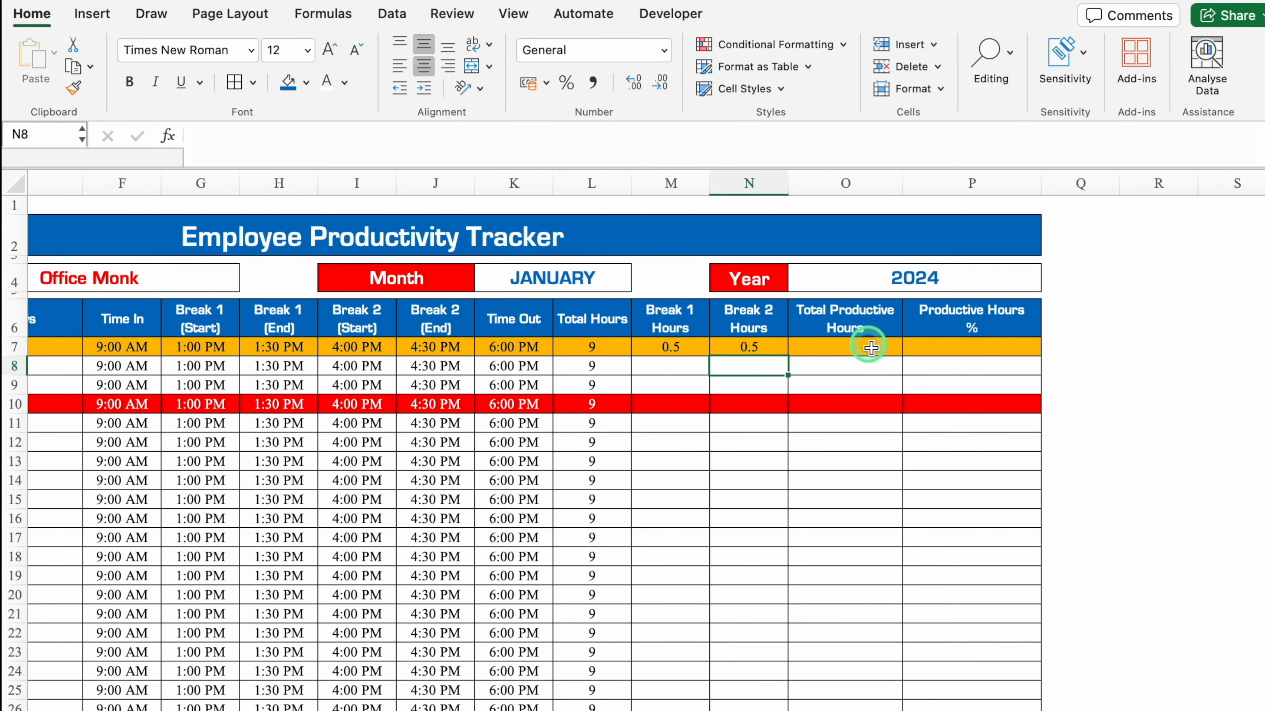
- Fill the Break 1 Hours and Break 2 Hours formulas from M7:N7 down to row 37
drag(680, 348, 770, 675)
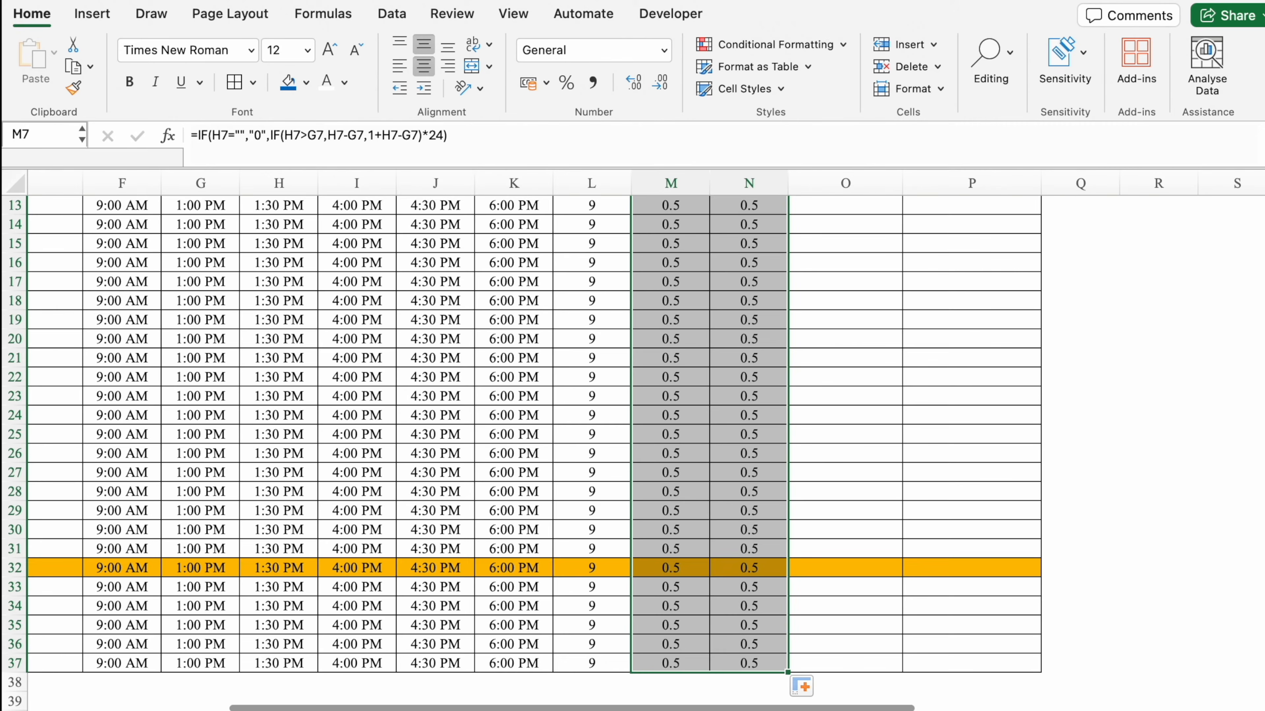
scroll(846, 399, up, 5)
- Enter =L7-M7-N7 in O7 for Total Productive Hours and fill it down to row 37
click(859, 349)
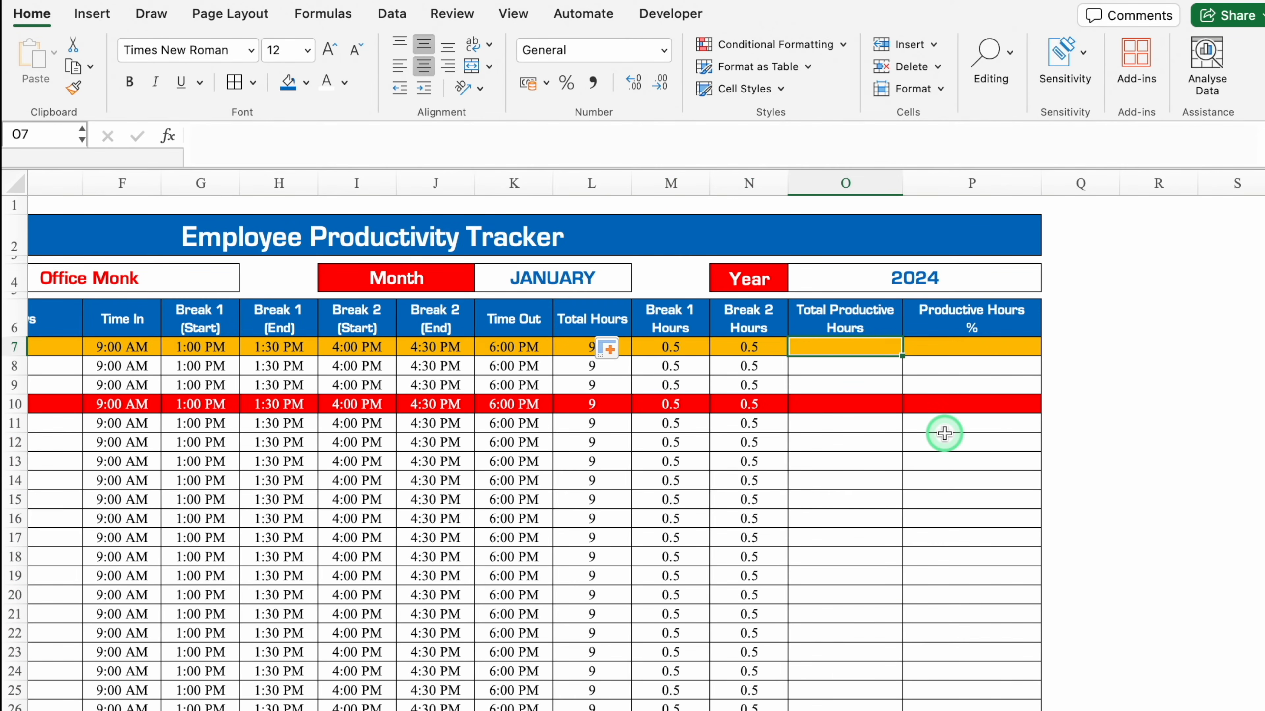
text(=)
click(607, 345)
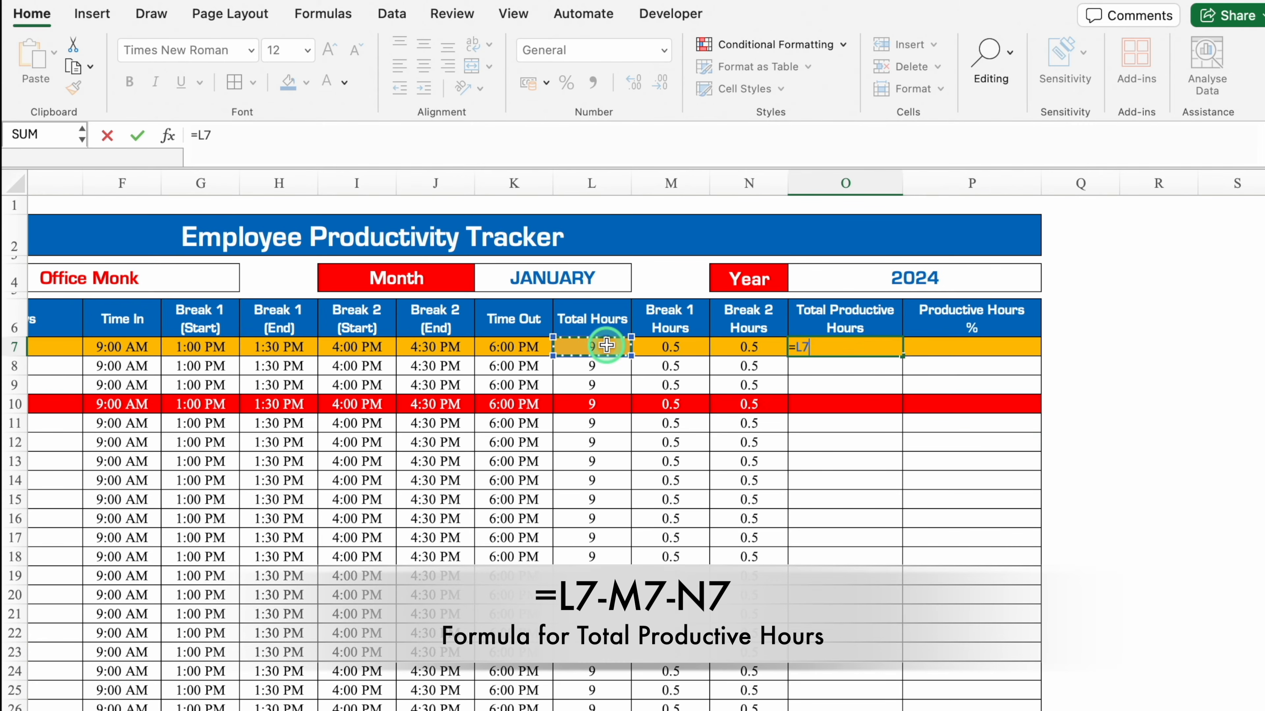
click(665, 344)
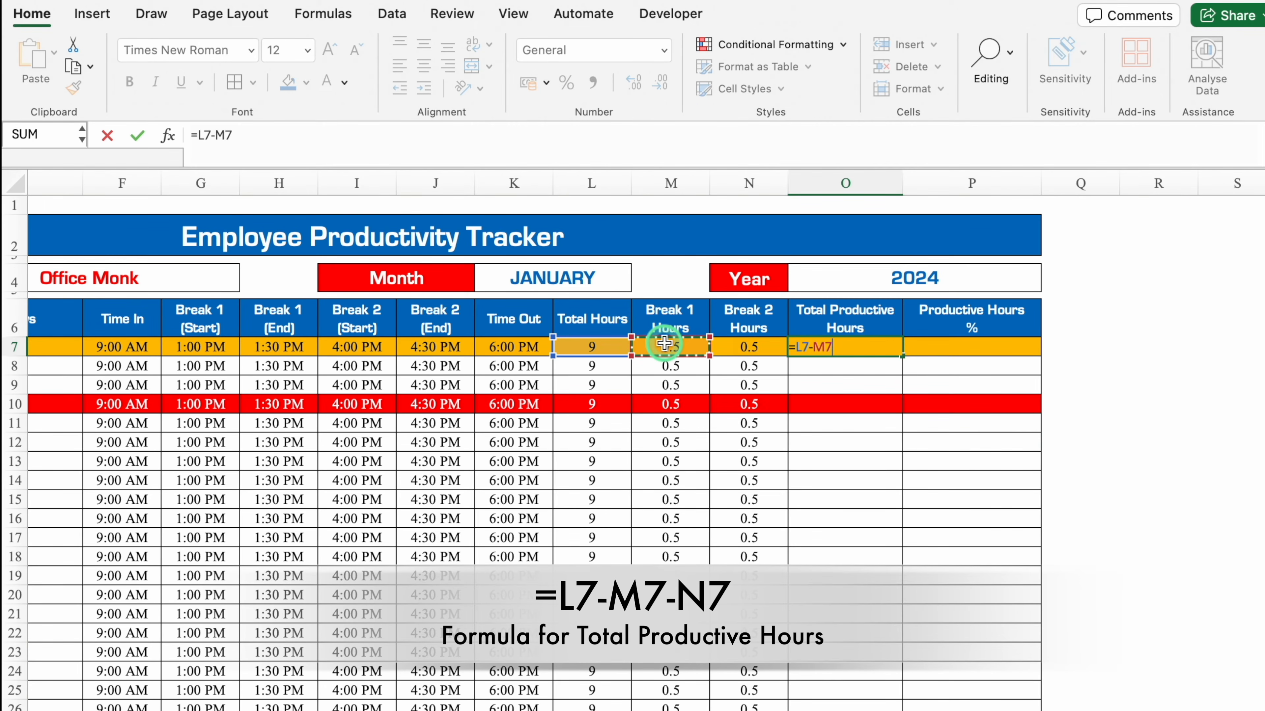
click(735, 348)
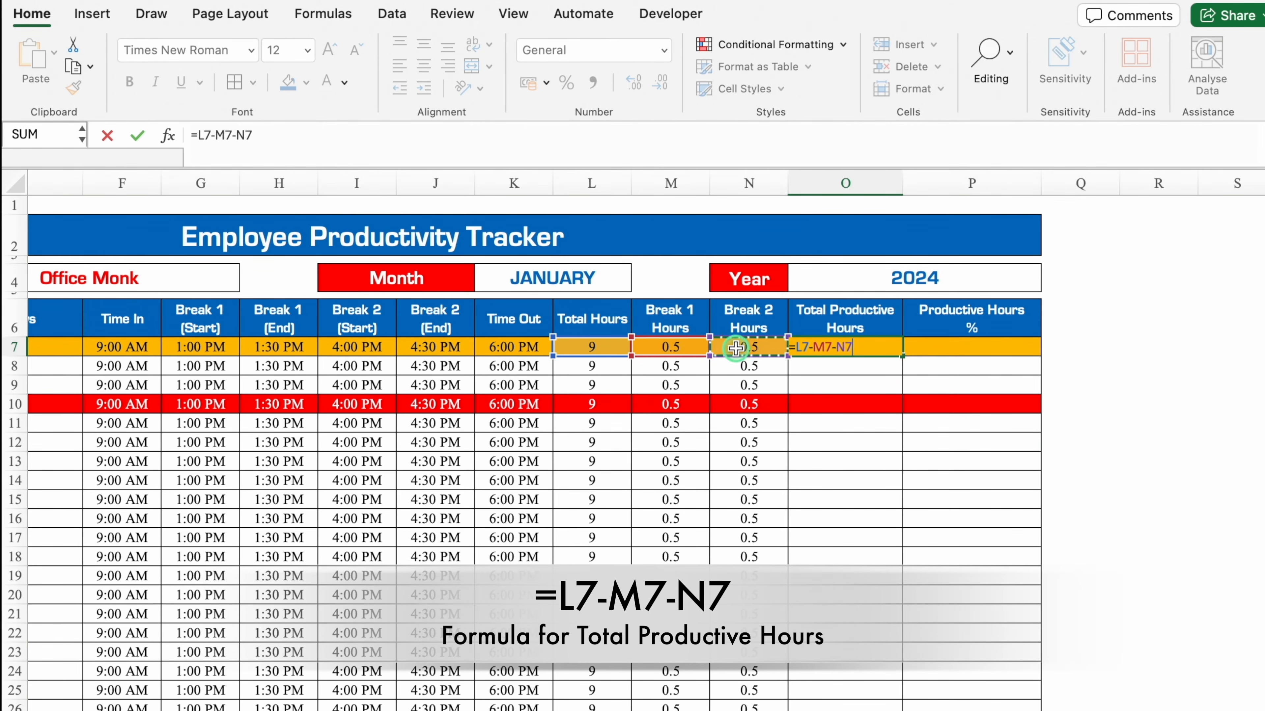
key(Return)
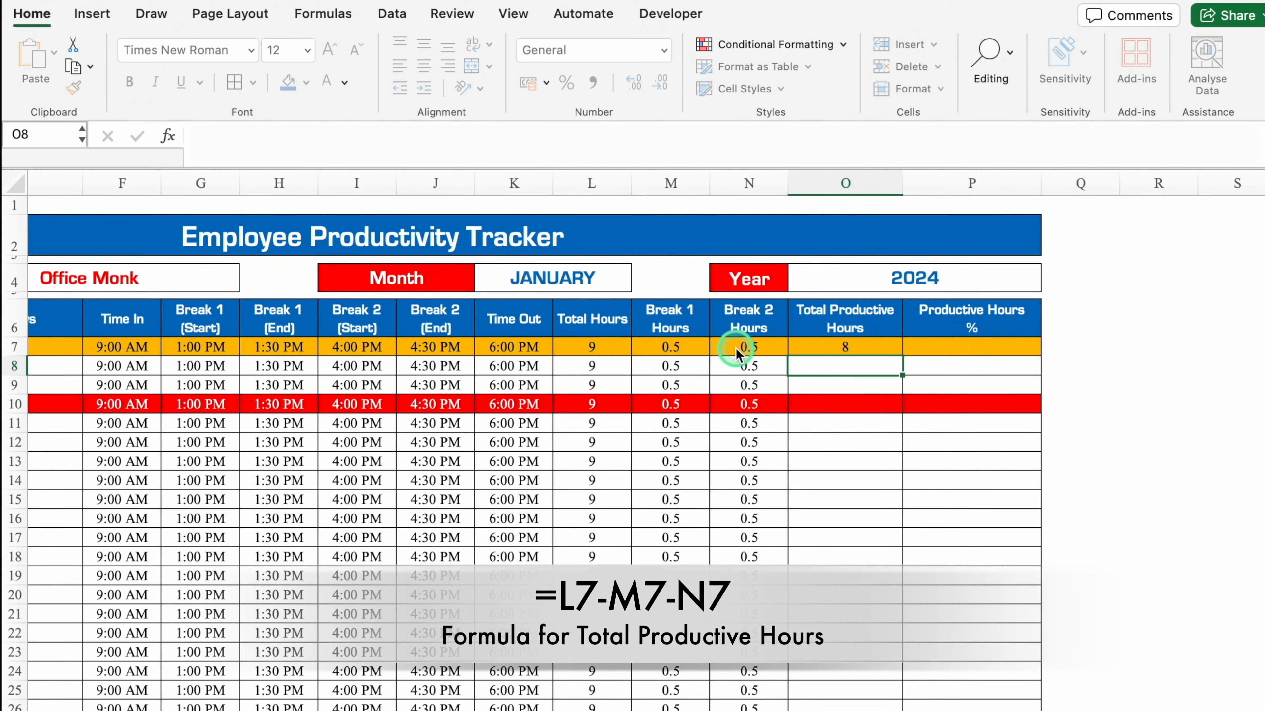
click(861, 344)
drag(901, 356, 911, 709)
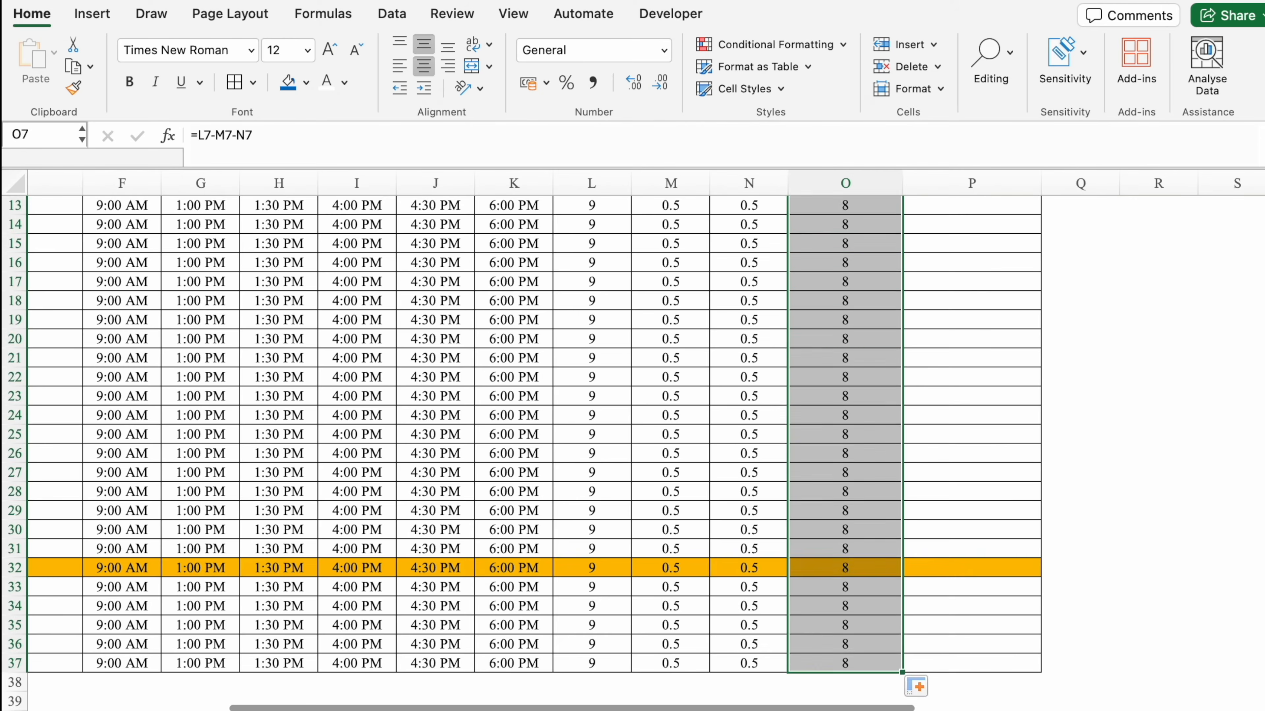
scroll(946, 449, up, 5)
- Format the Productive Hours % cells P7:P37 as Percentage with 0 decimal places
click(958, 349)
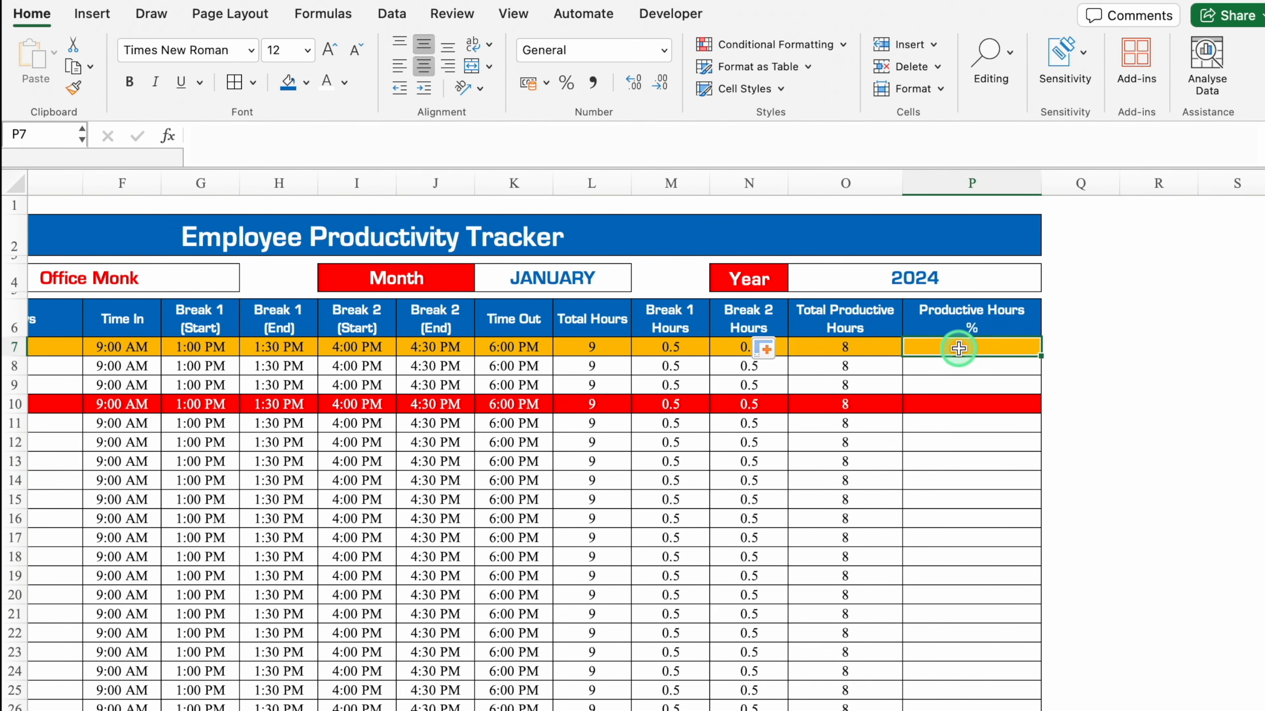
drag(958, 348, 979, 707)
scroll(1044, 257, up, 10)
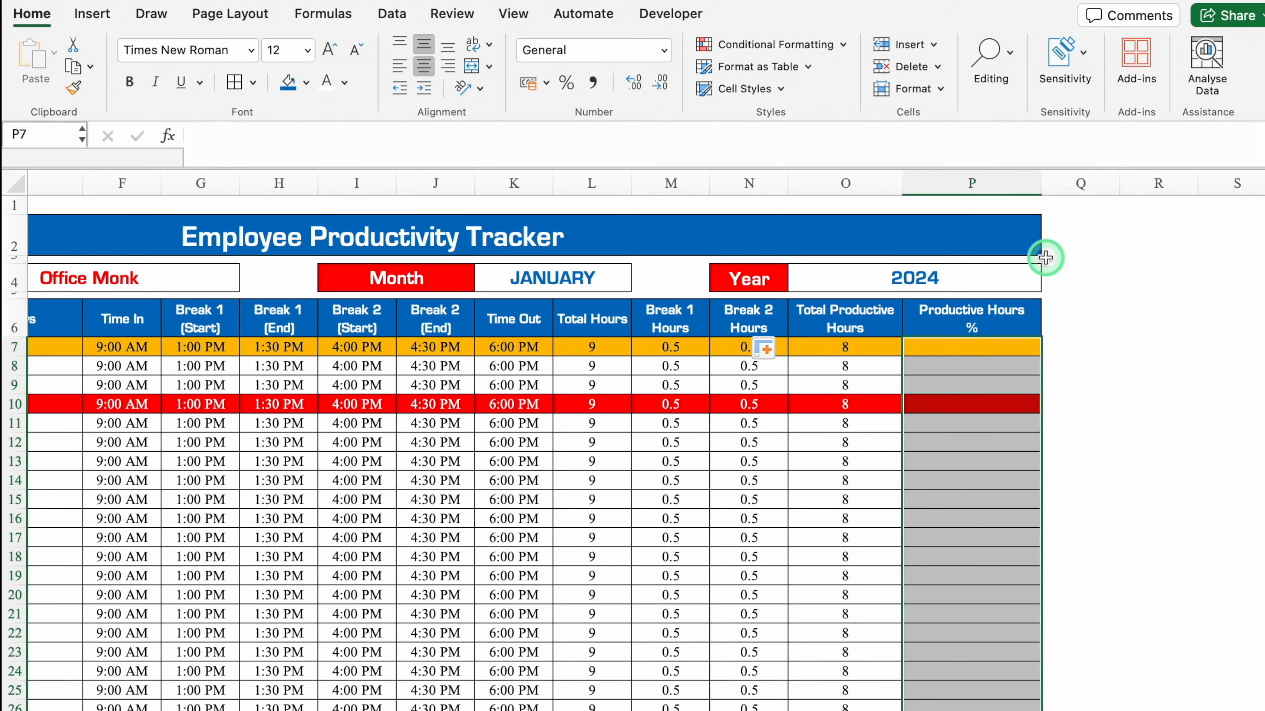
key(super+1)
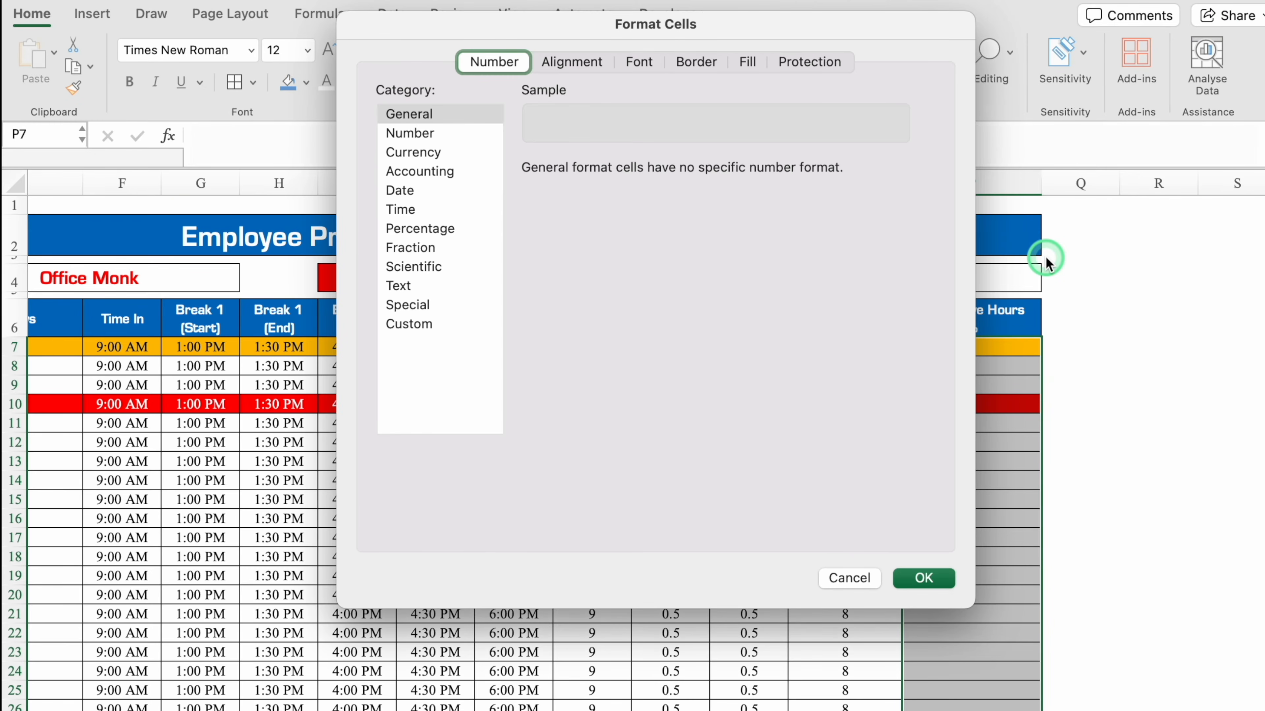
click(443, 229)
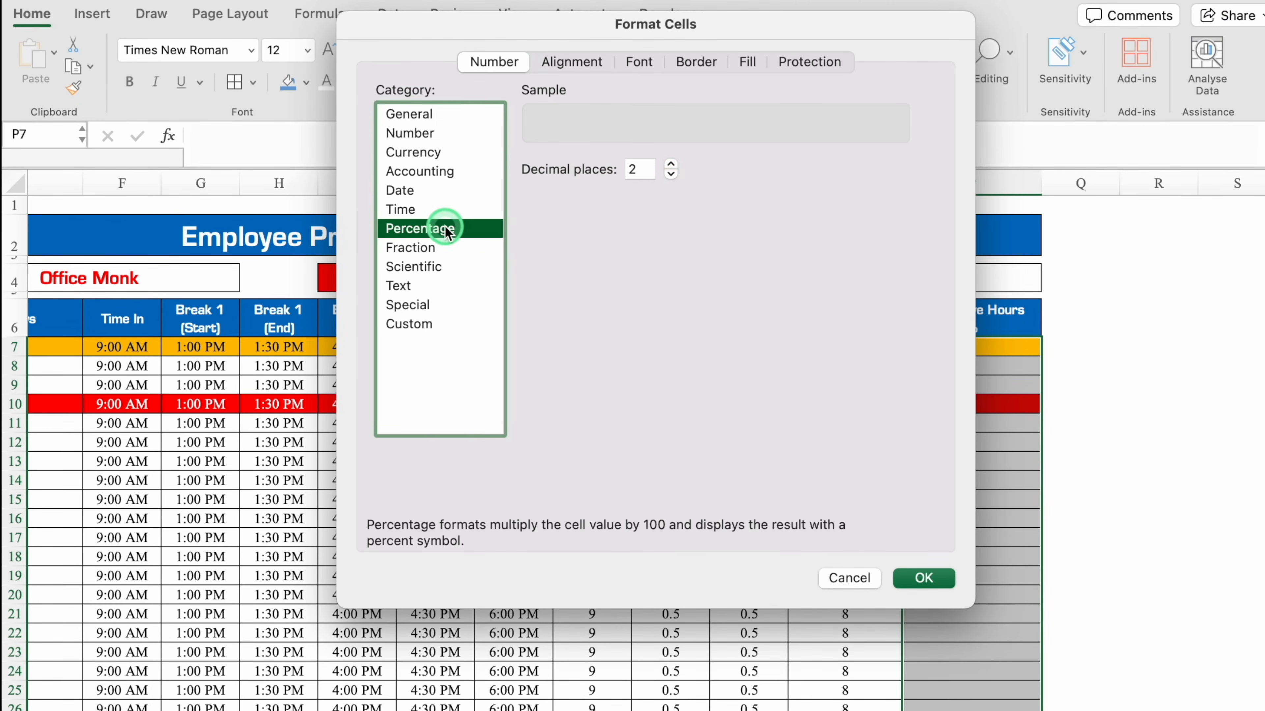
click(671, 175)
click(671, 175)
click(924, 578)
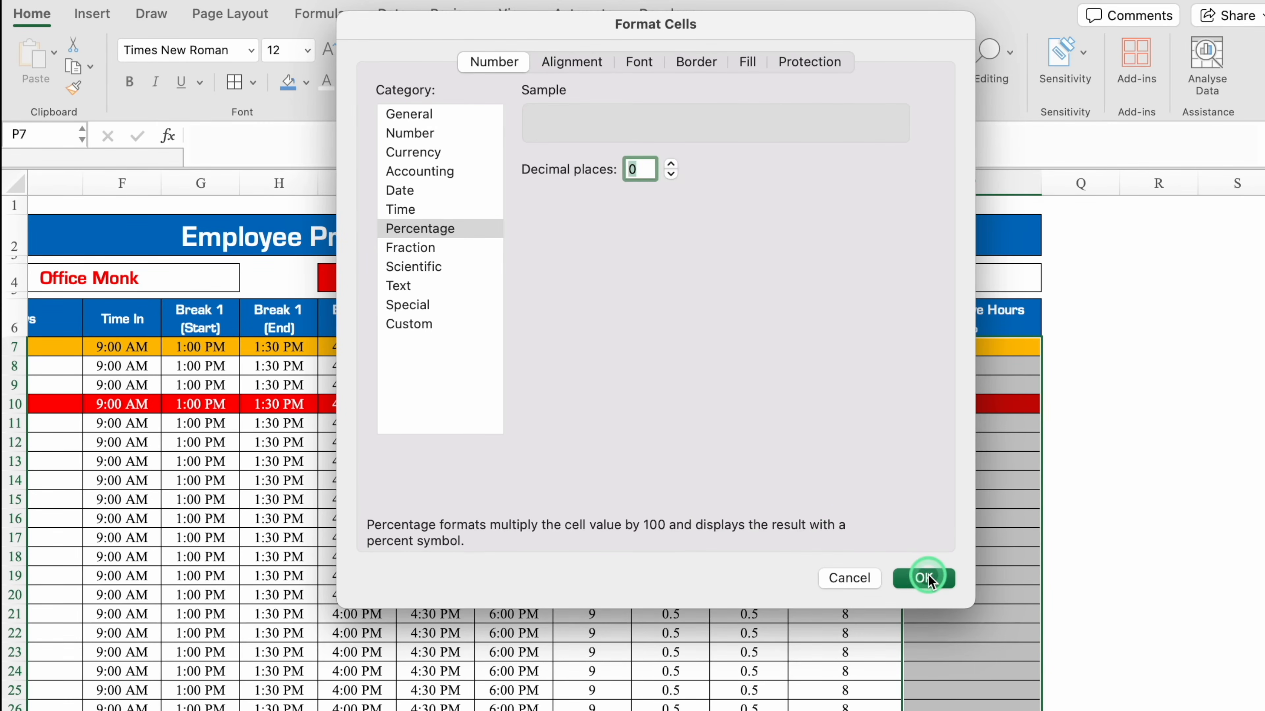
- Enter =O7/L7 in P7 to calculate the Productive Hours %
click(968, 346)
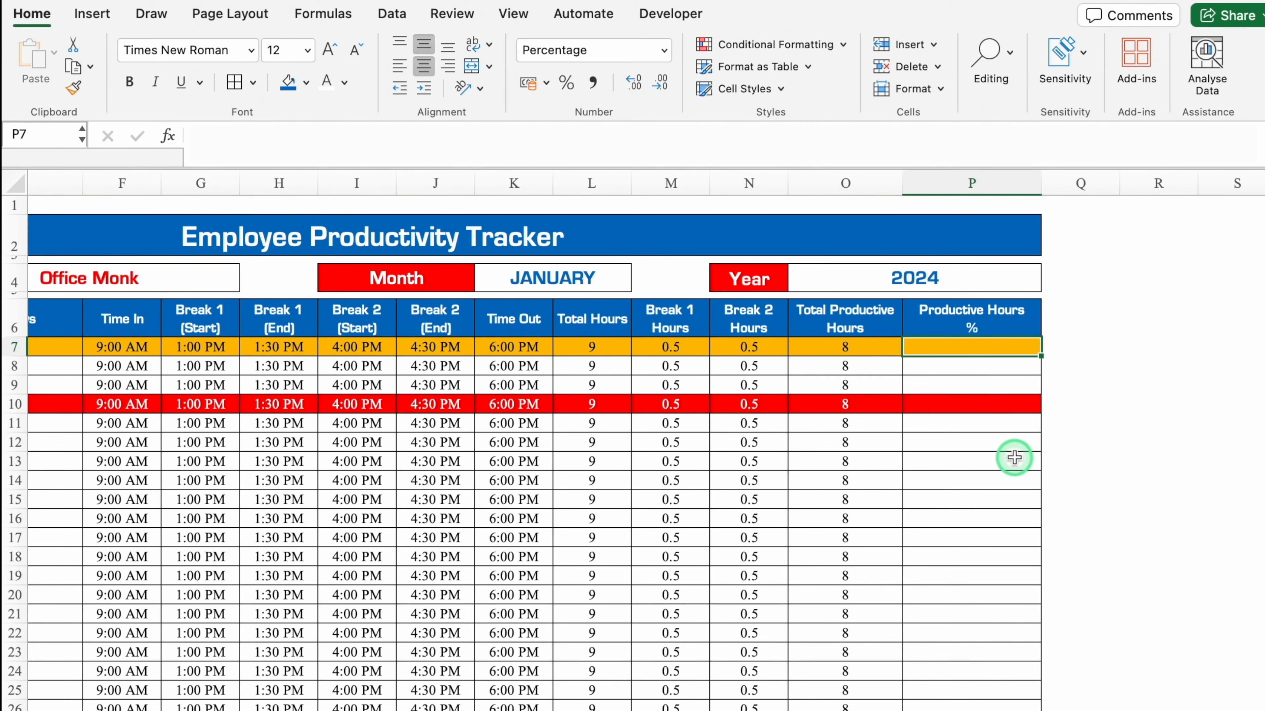
text(=)
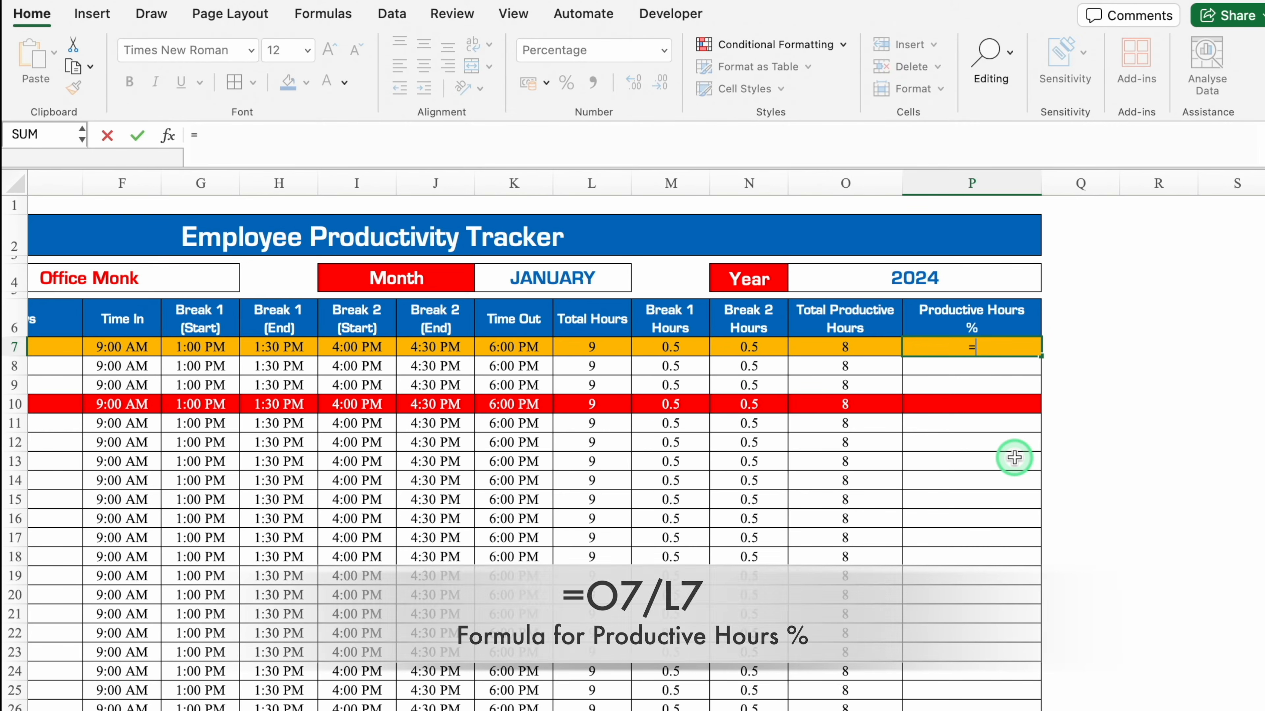
click(862, 348)
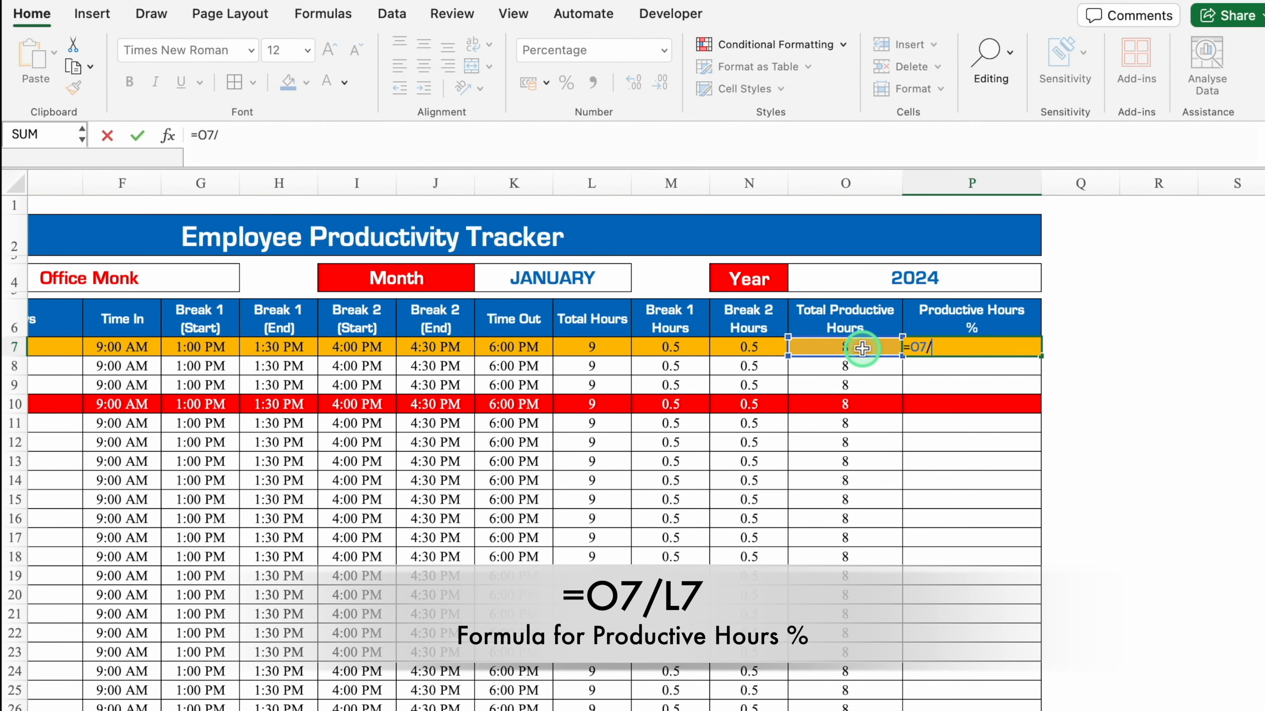
text(/)
click(613, 344)
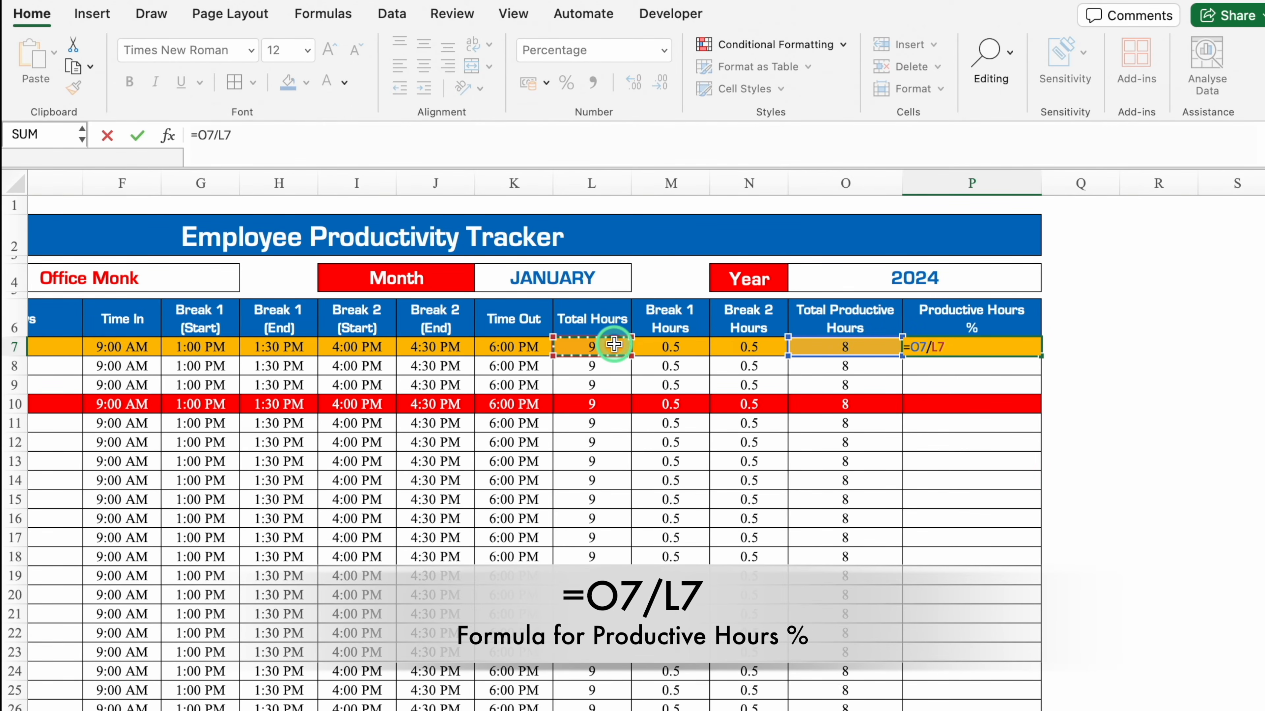
key(Return)
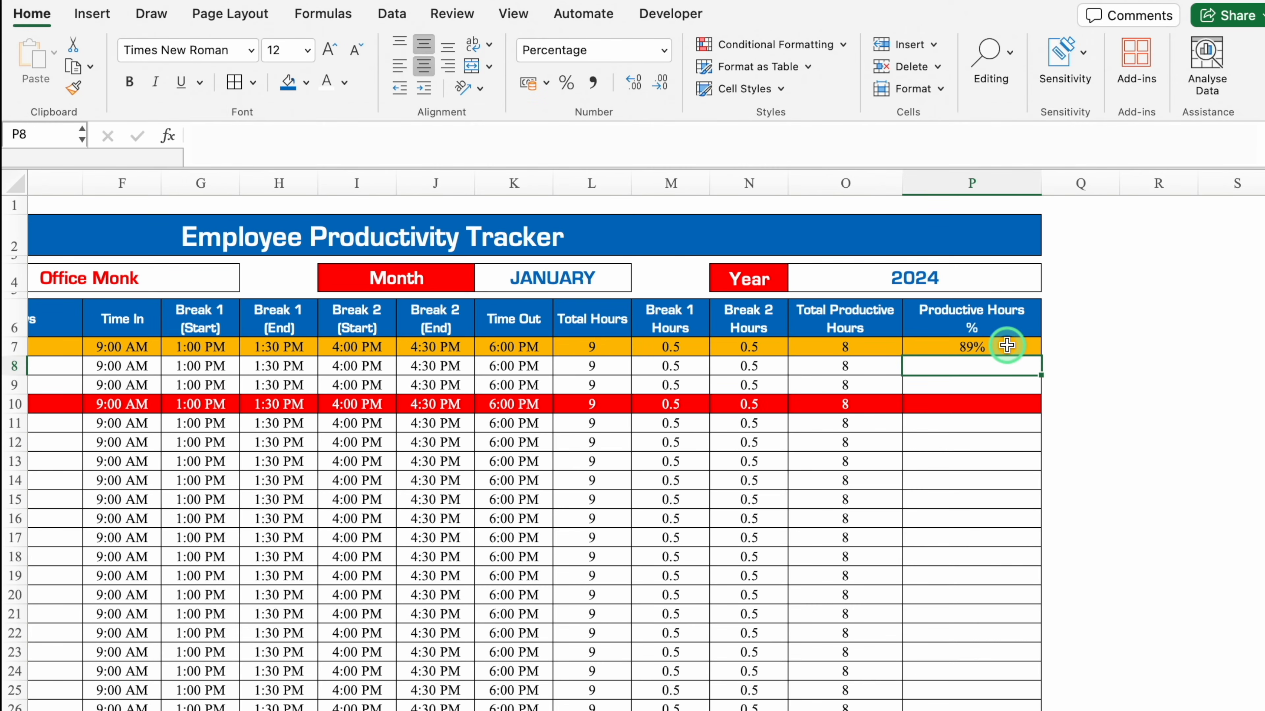
- Wrap the P7 formula in an error check as =IFERROR(O7/L7,"0") and fill it down to row 37
click(1007, 345)
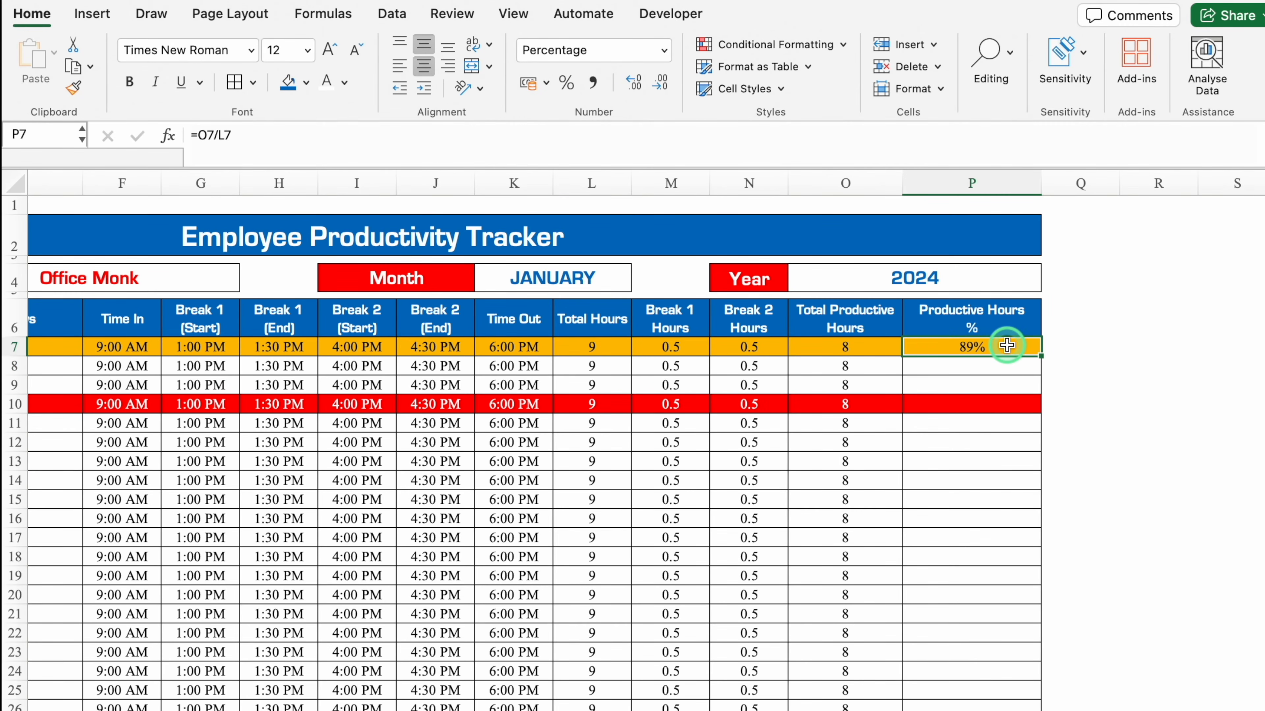
click(199, 134)
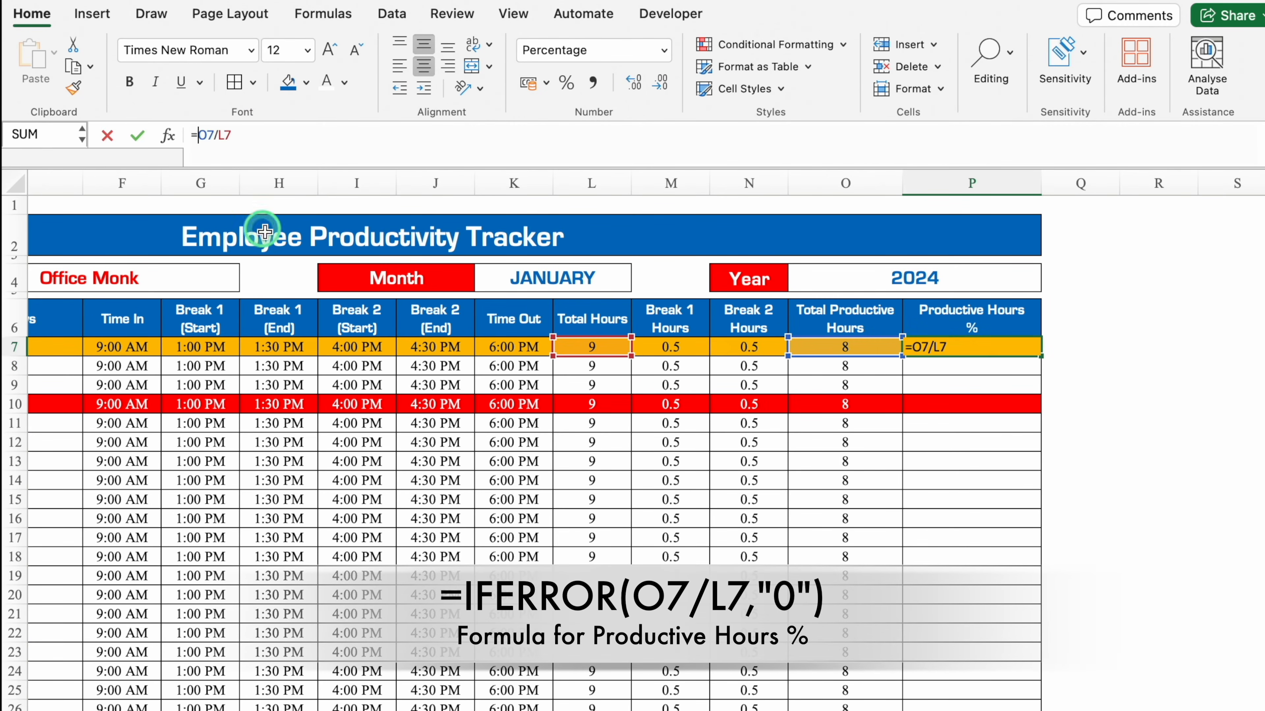
text(ife)
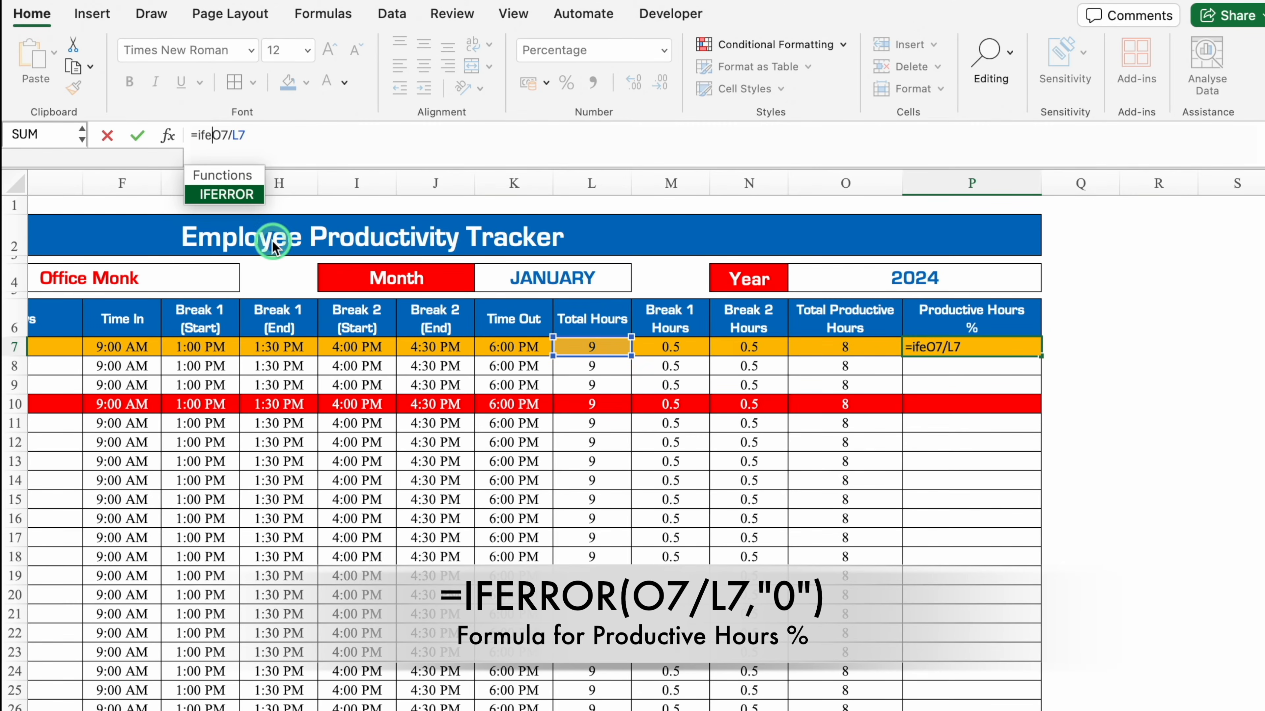
double_click(251, 192)
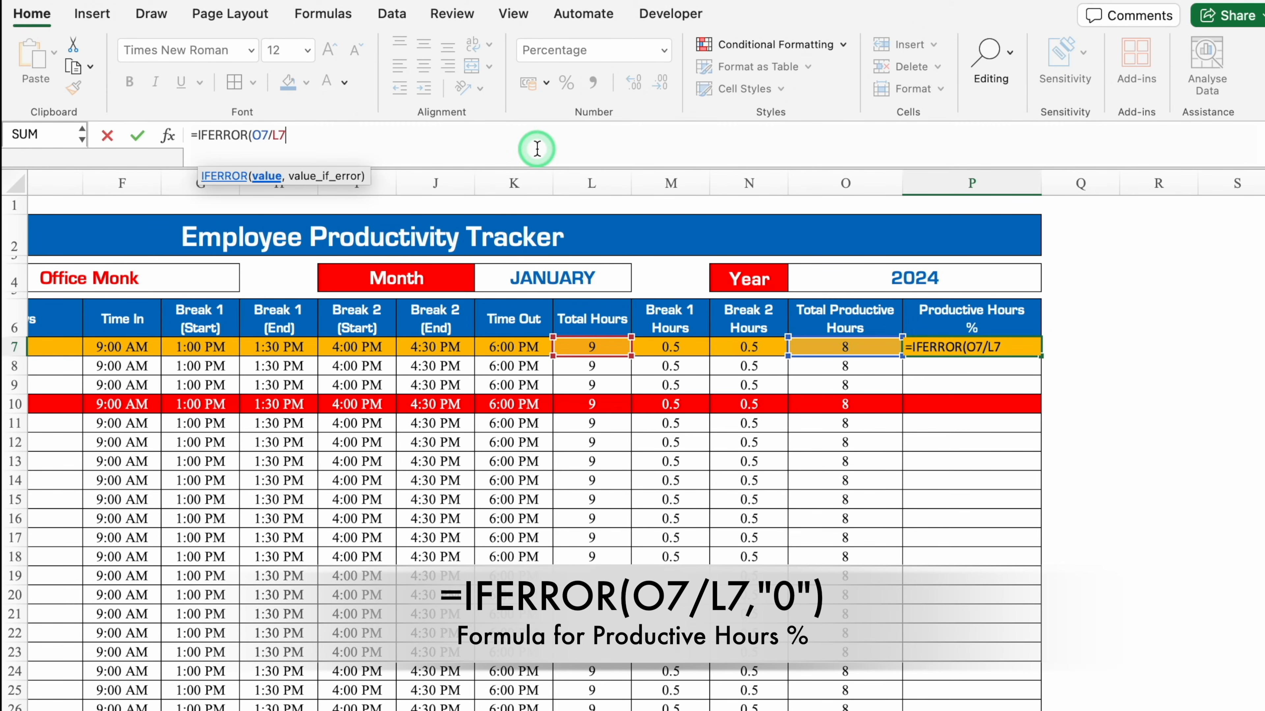
text(,)
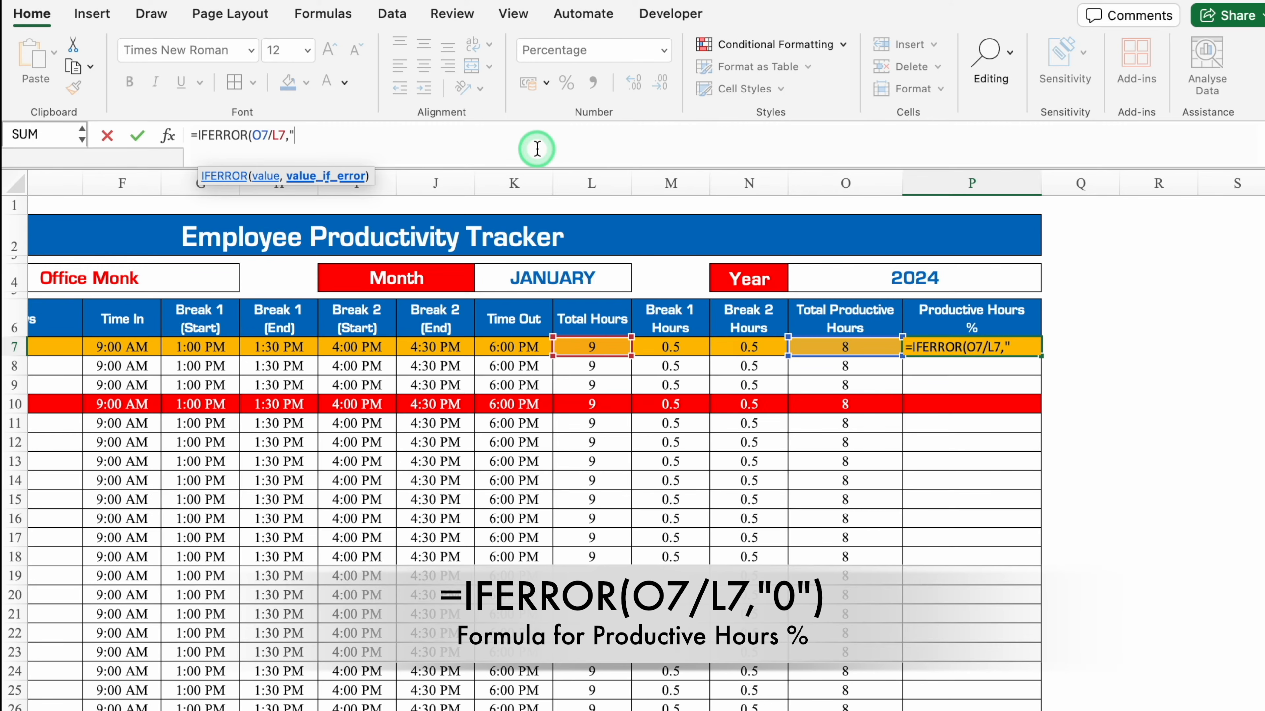
text("0"))
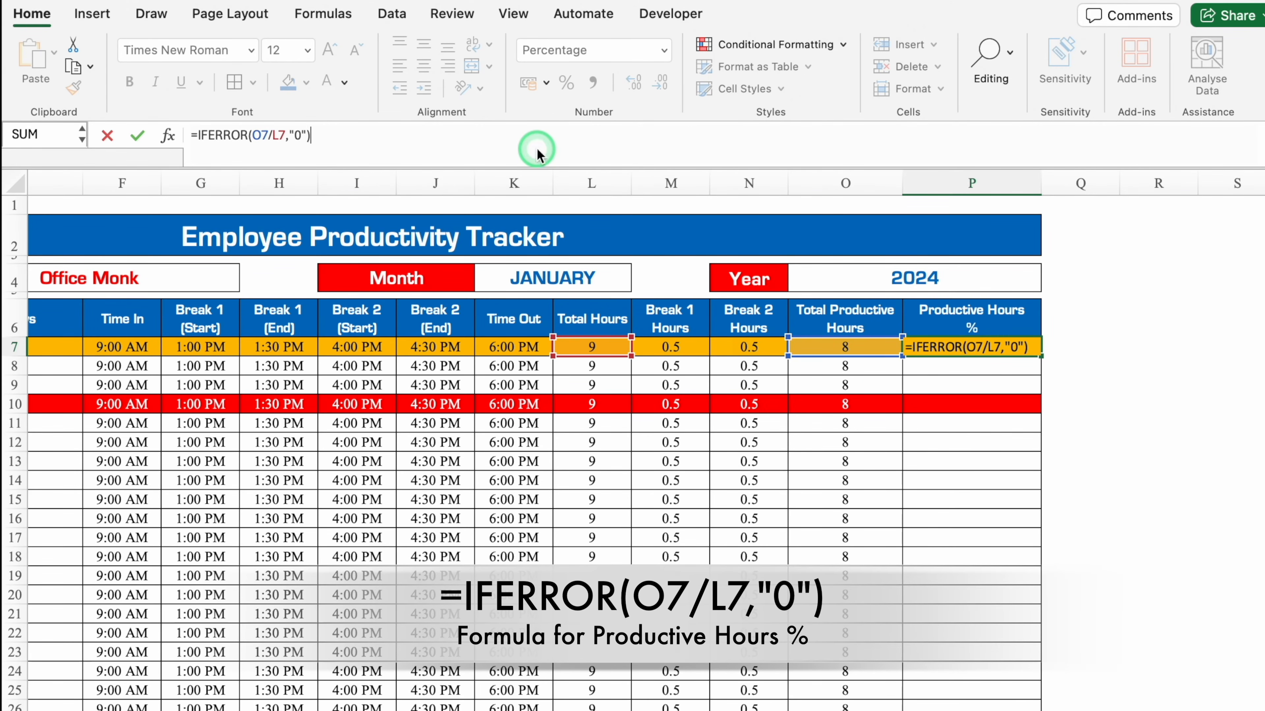
key(Return)
click(1036, 349)
drag(1042, 355, 1033, 669)
- Increase the height of row 39 below the table and merge and centre cells B39:J39
click(986, 668)
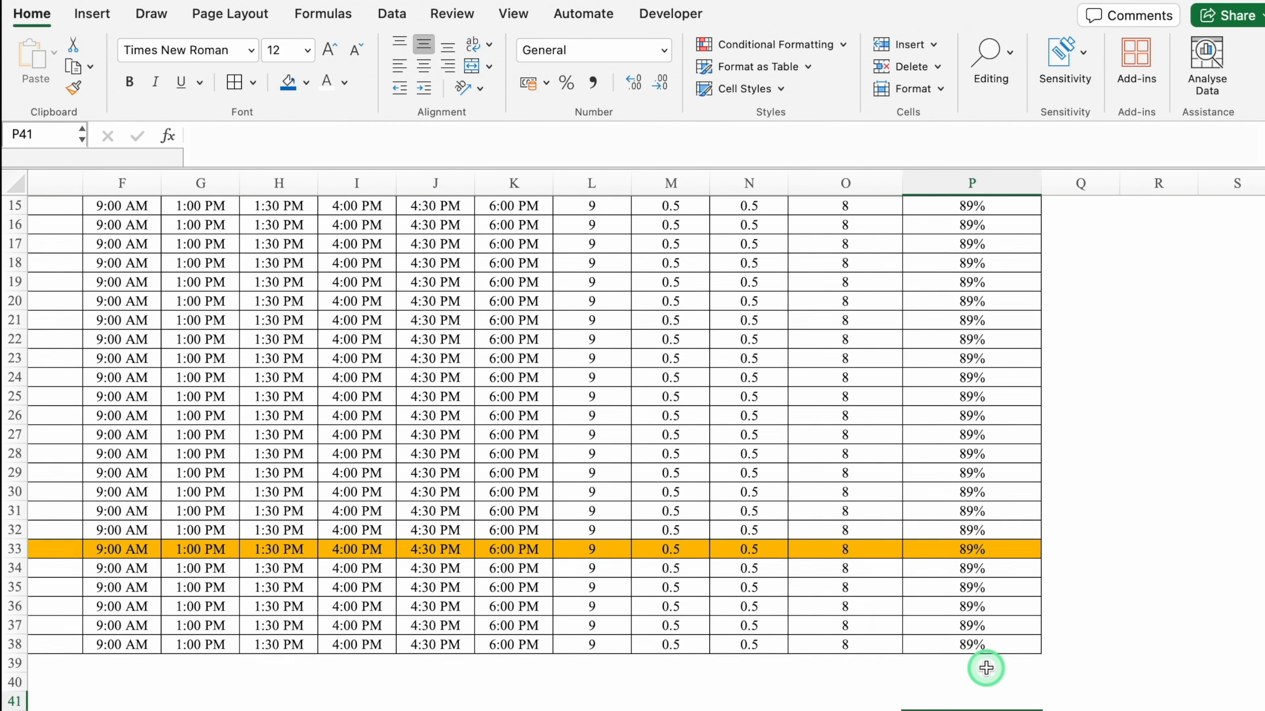
key(Down)
key(Down)
key(Down)
key(Down)
key(Down)
scroll(80, 552, left, 5)
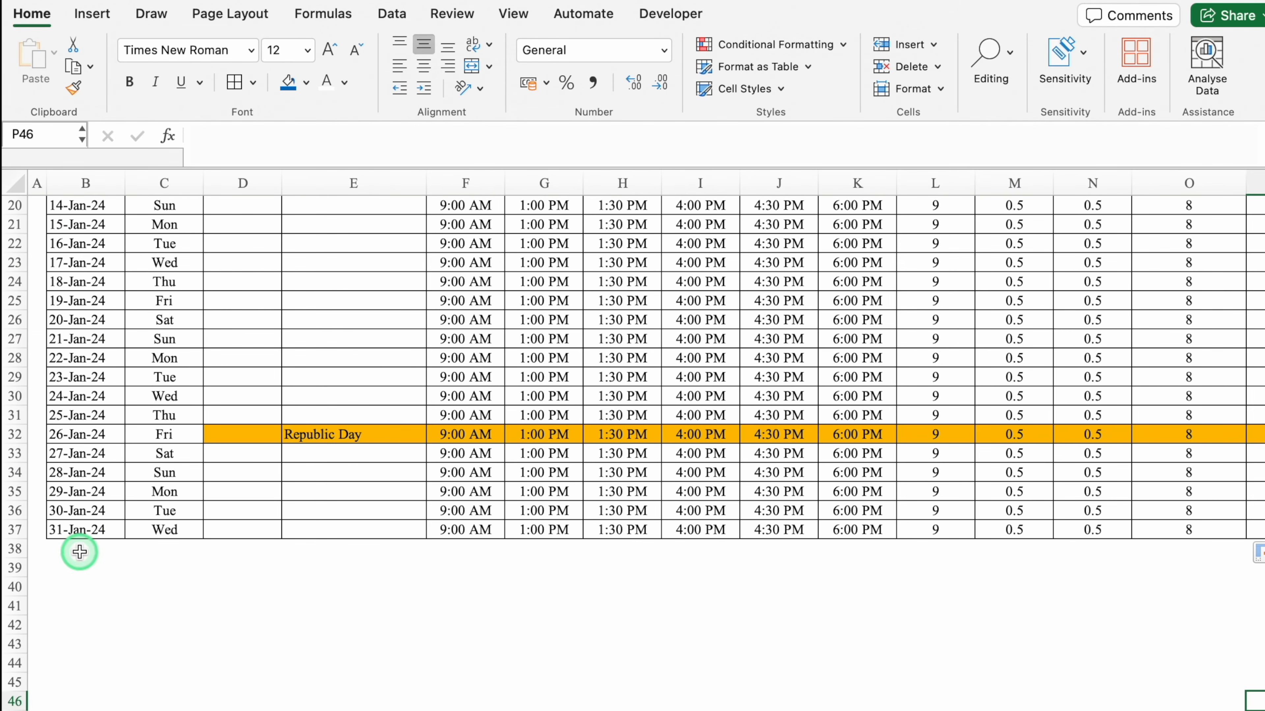
click(69, 570)
drag(15, 578, 15, 606)
drag(95, 572, 782, 573)
click(470, 66)
- Give the merged cell B39 a red fill and white font colour, and enter Total in it
click(306, 82)
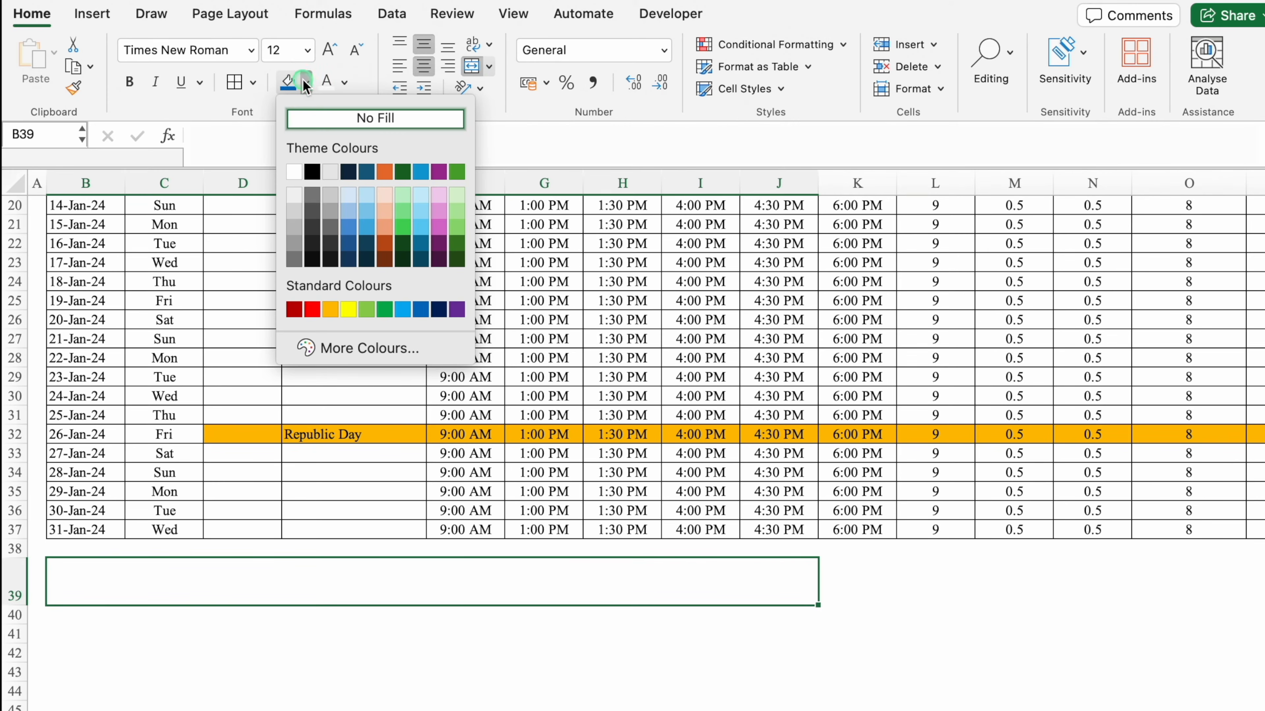
click(294, 310)
click(327, 82)
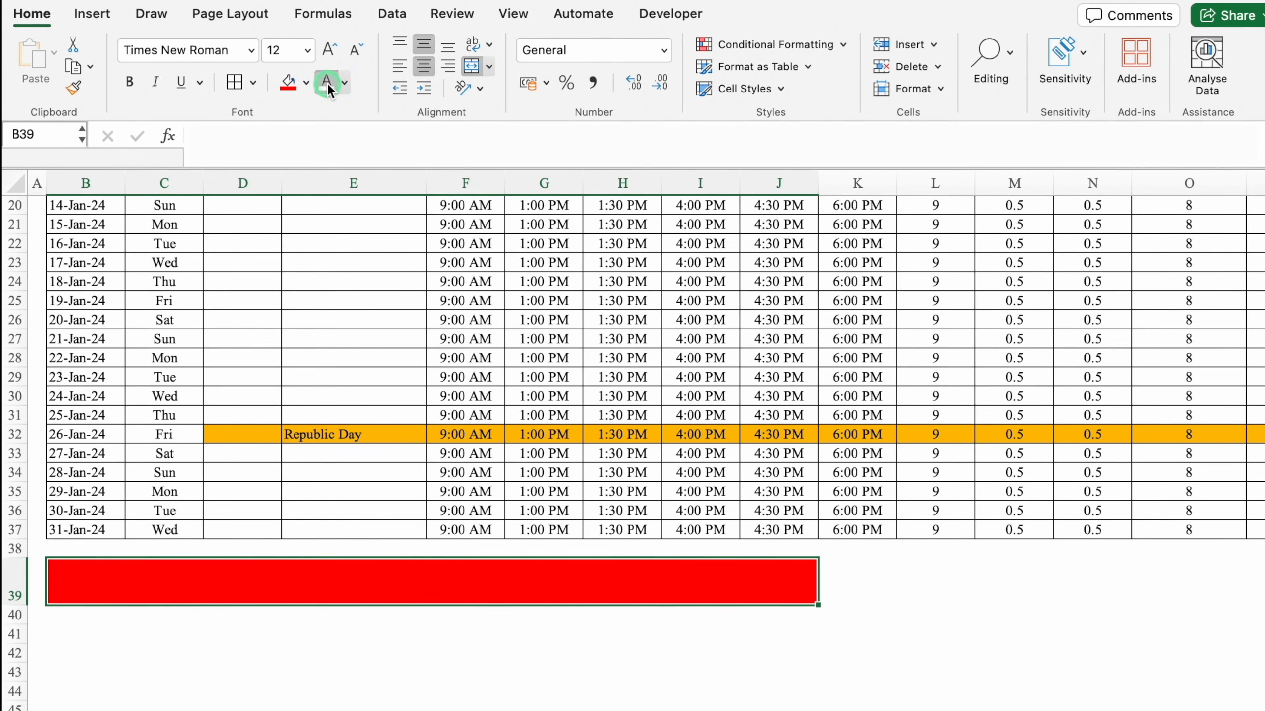
click(309, 586)
text(Total)
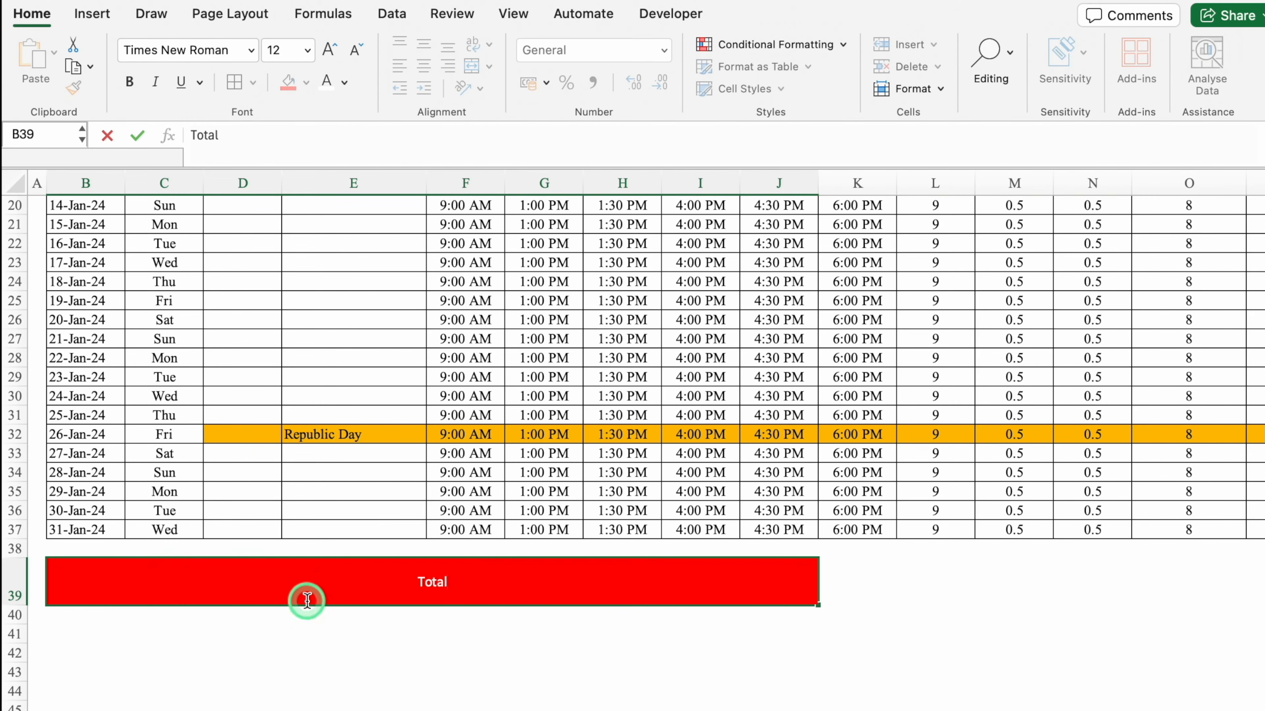
- Format the Total label in Eurostile, bold, size 36, and add borders to its merged cell
click(252, 51)
click(225, 220)
click(130, 83)
click(308, 51)
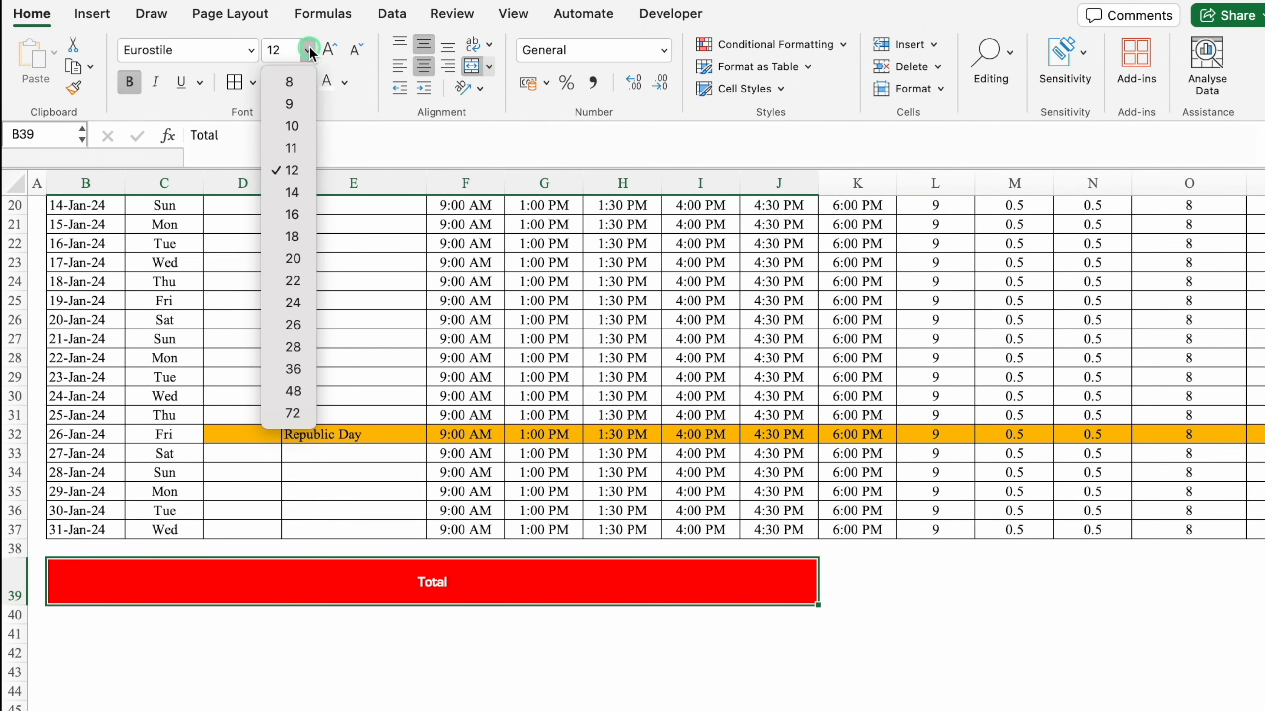
click(293, 369)
click(235, 83)
- Freeze the panes at D7 so the header rows and the Date and Day columns stay in view
scroll(452, 245, right, 10)
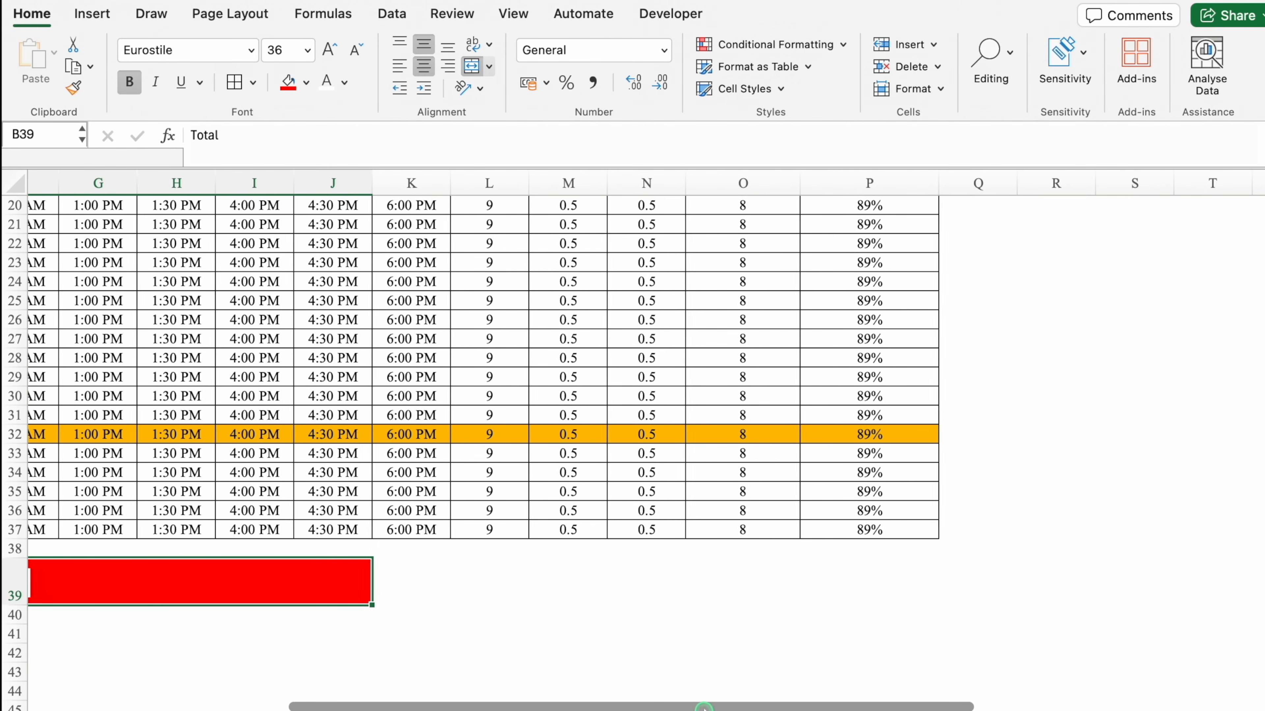
click(493, 584)
scroll(493, 584, up, 8)
drag(819, 708, 483, 709)
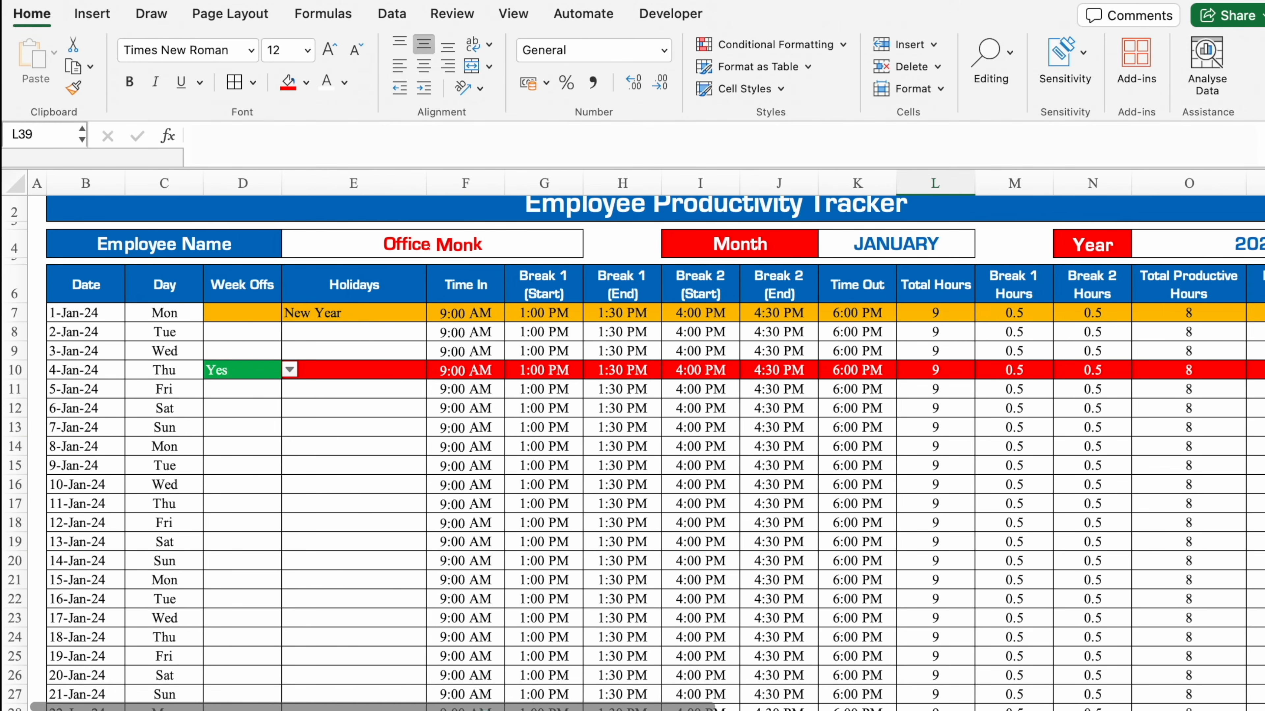
click(260, 310)
click(516, 13)
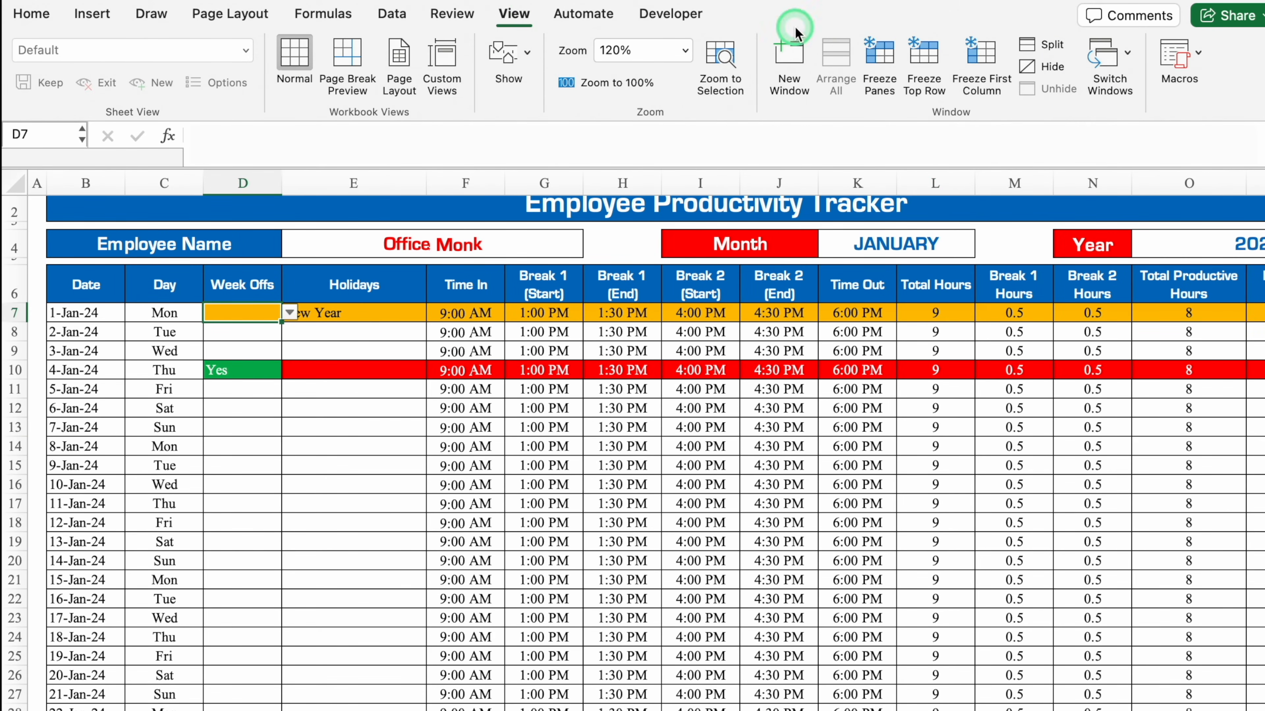
click(880, 64)
scroll(678, 607, right, 5)
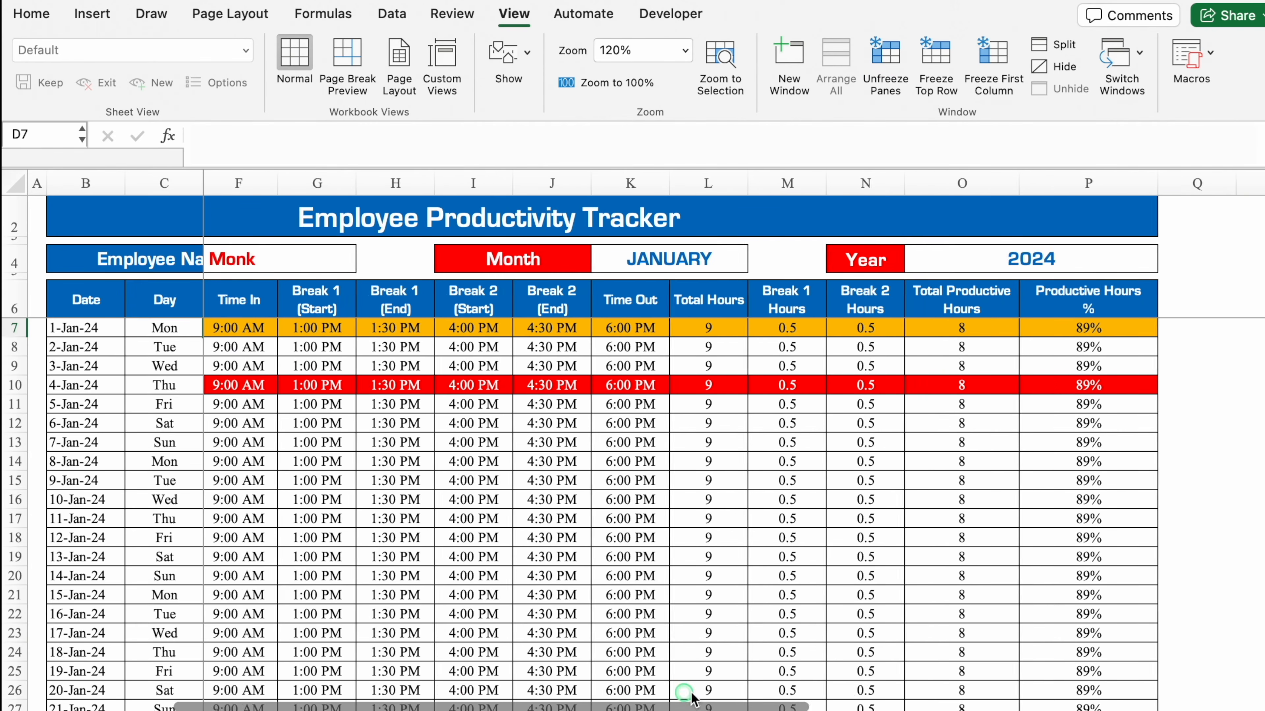
- Add borders to the total cells L39:P39 and fill them with blue
scroll(533, 513, down, 8)
scroll(533, 513, right, 1)
drag(508, 672, 946, 665)
click(31, 14)
click(233, 79)
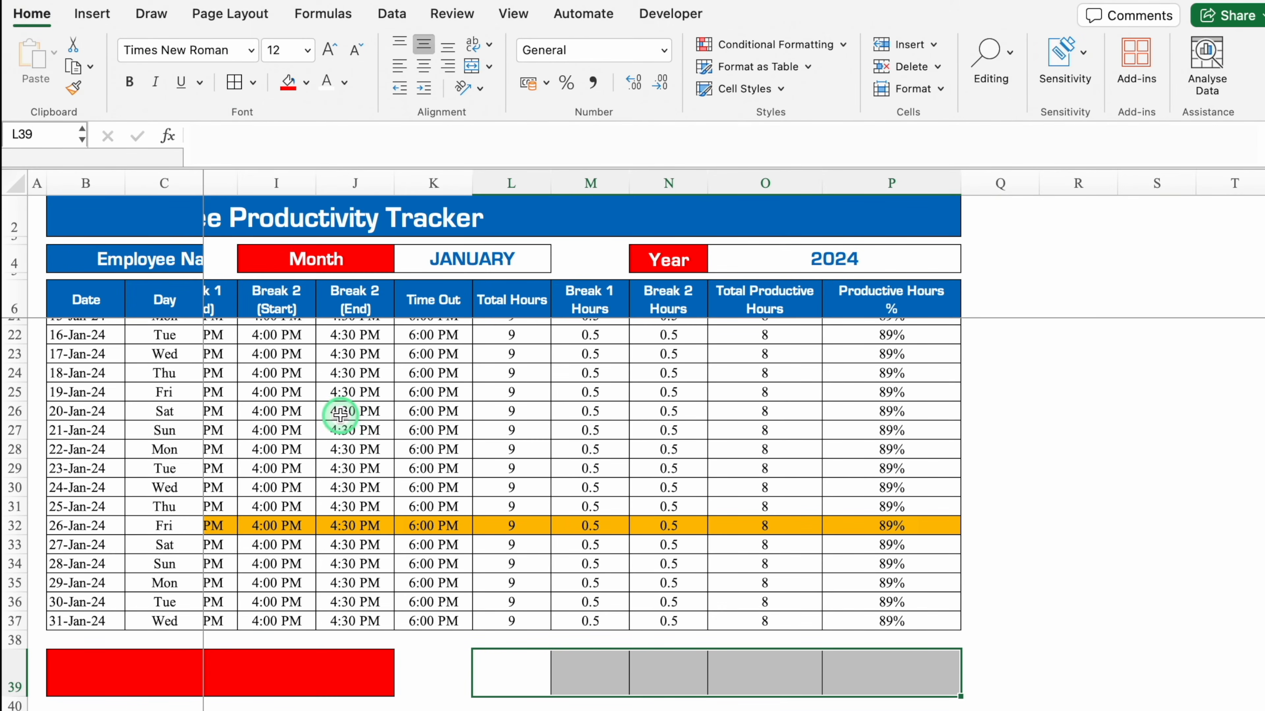
click(306, 82)
click(421, 309)
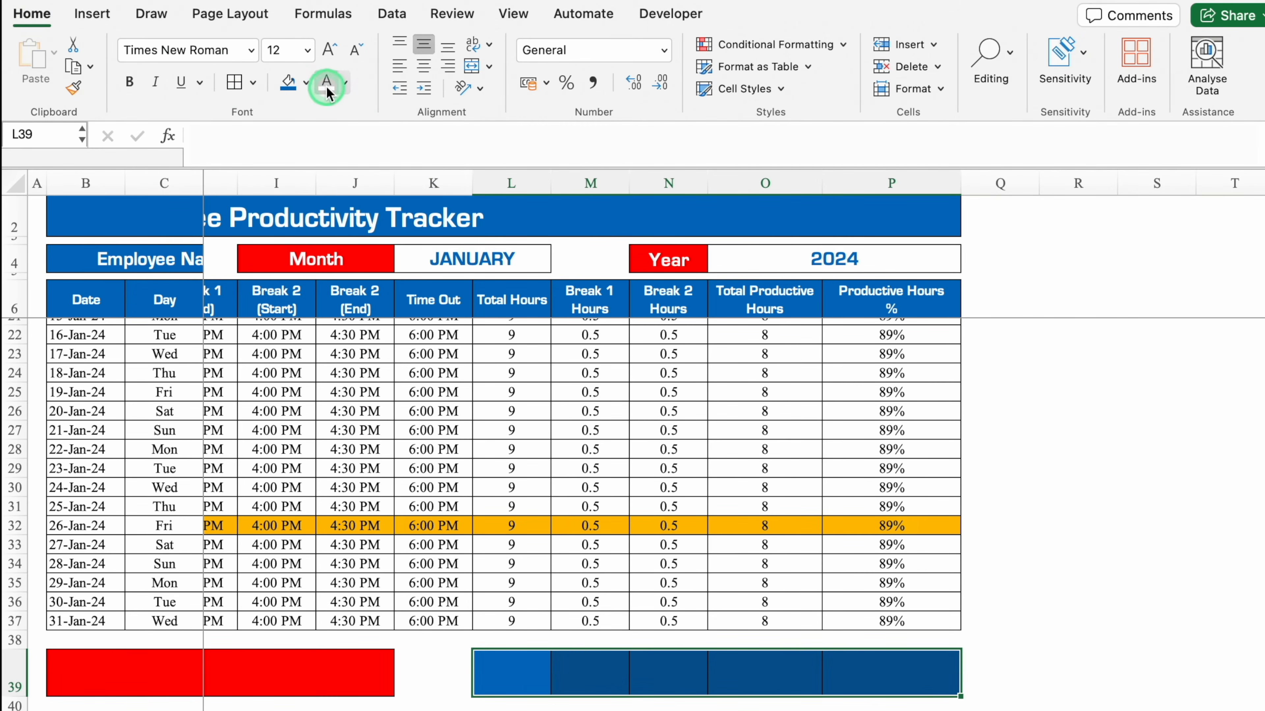
- Format the total cells L39:P39 in Eurostile, bold, size 16
click(250, 49)
click(225, 229)
click(130, 81)
click(307, 49)
click(291, 214)
- Enter a centred =SUM(L7:L37) in L39 and fill the formula across to O39
click(526, 671)
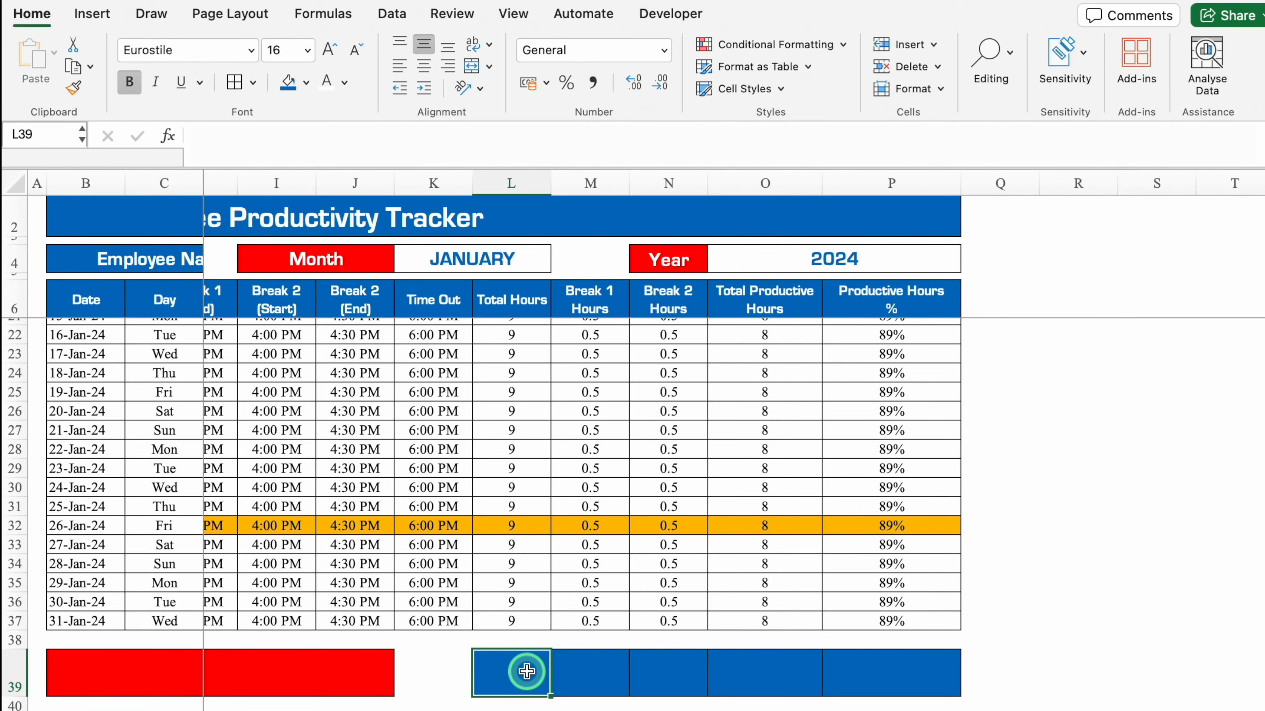
text(=sum)
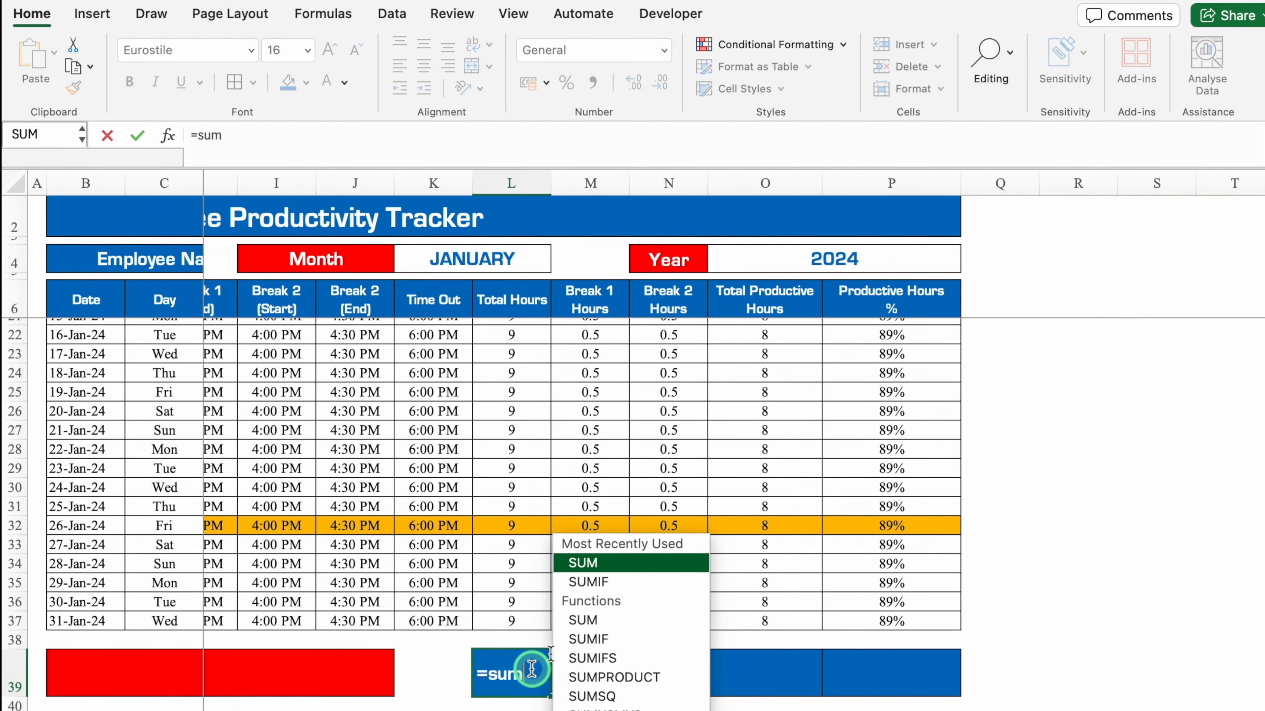
double_click(593, 563)
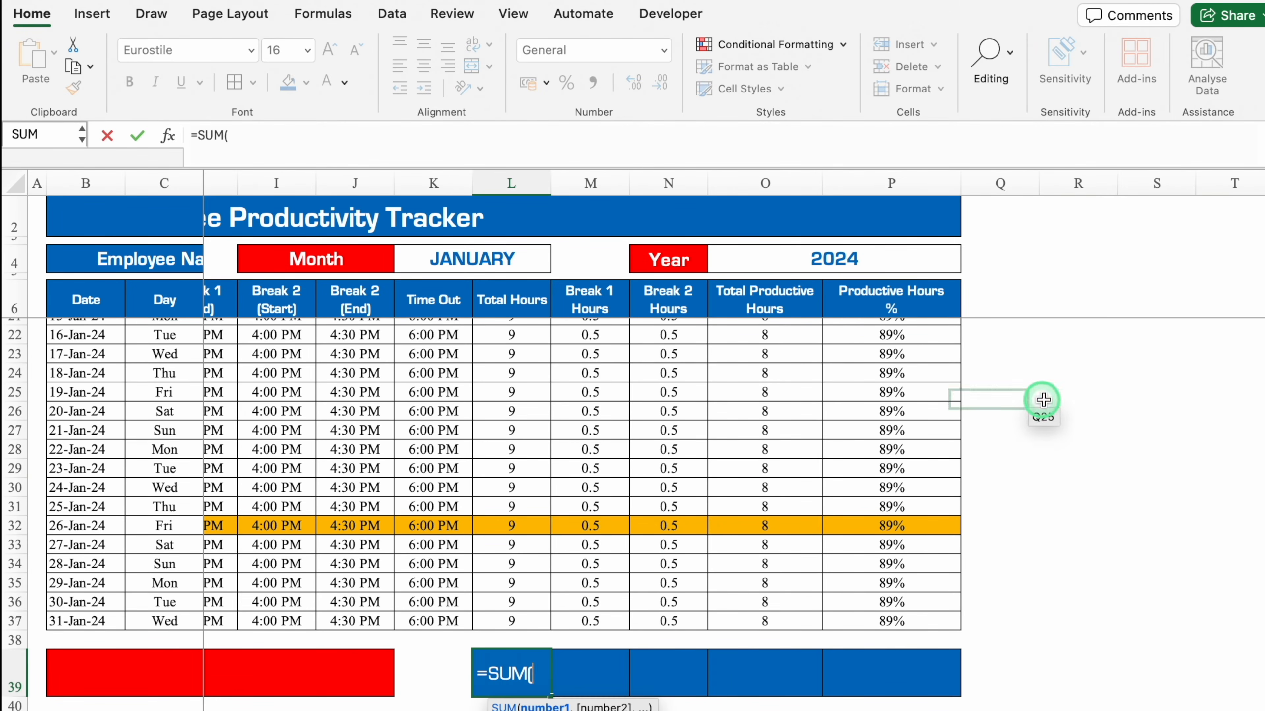
scroll(931, 353, up, 5)
scroll(503, 516, up, 1)
drag(522, 326, 543, 612)
key(Return)
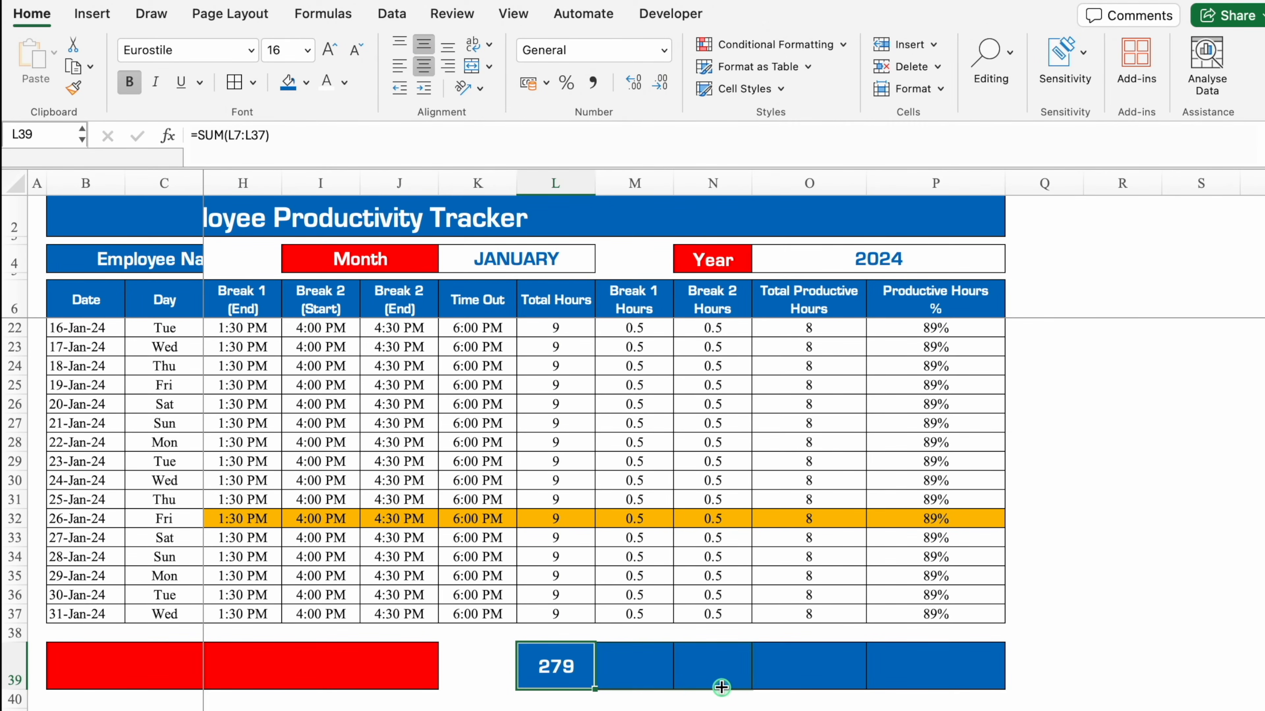
drag(594, 689, 833, 686)
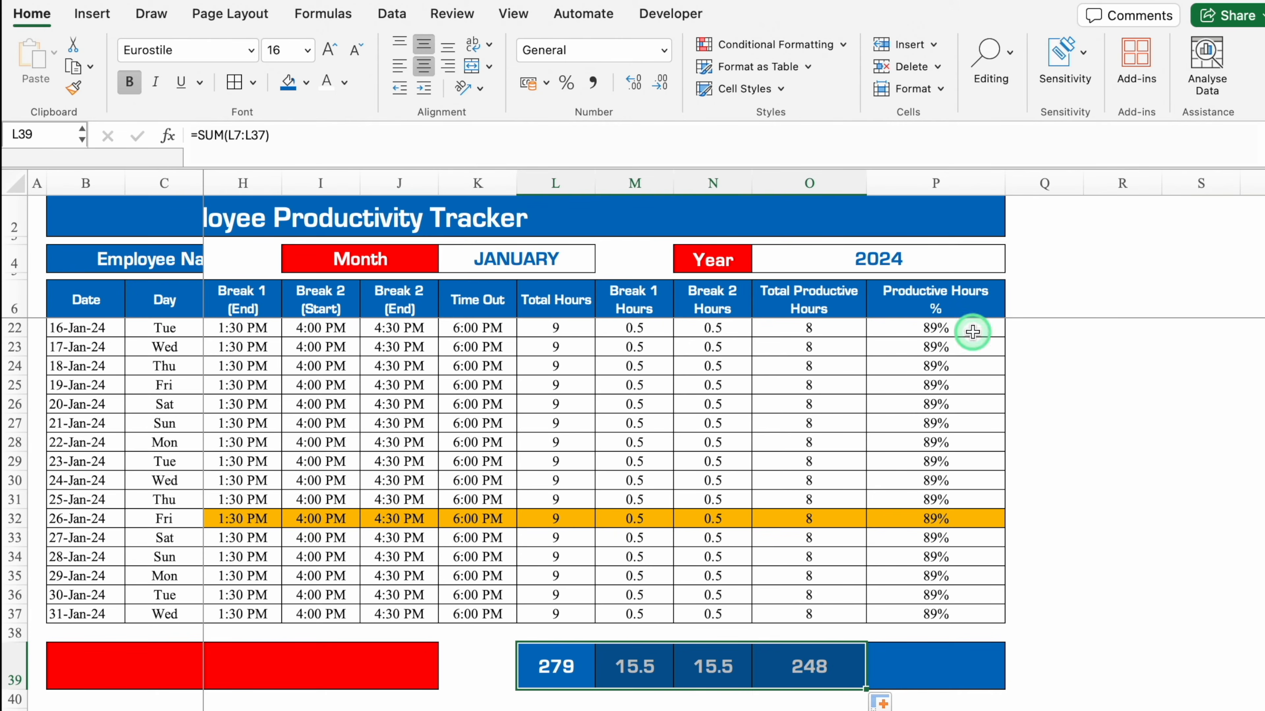
- Enter =AVERAGE(P7:P37) in P39 and centre the cell horizontally
click(944, 666)
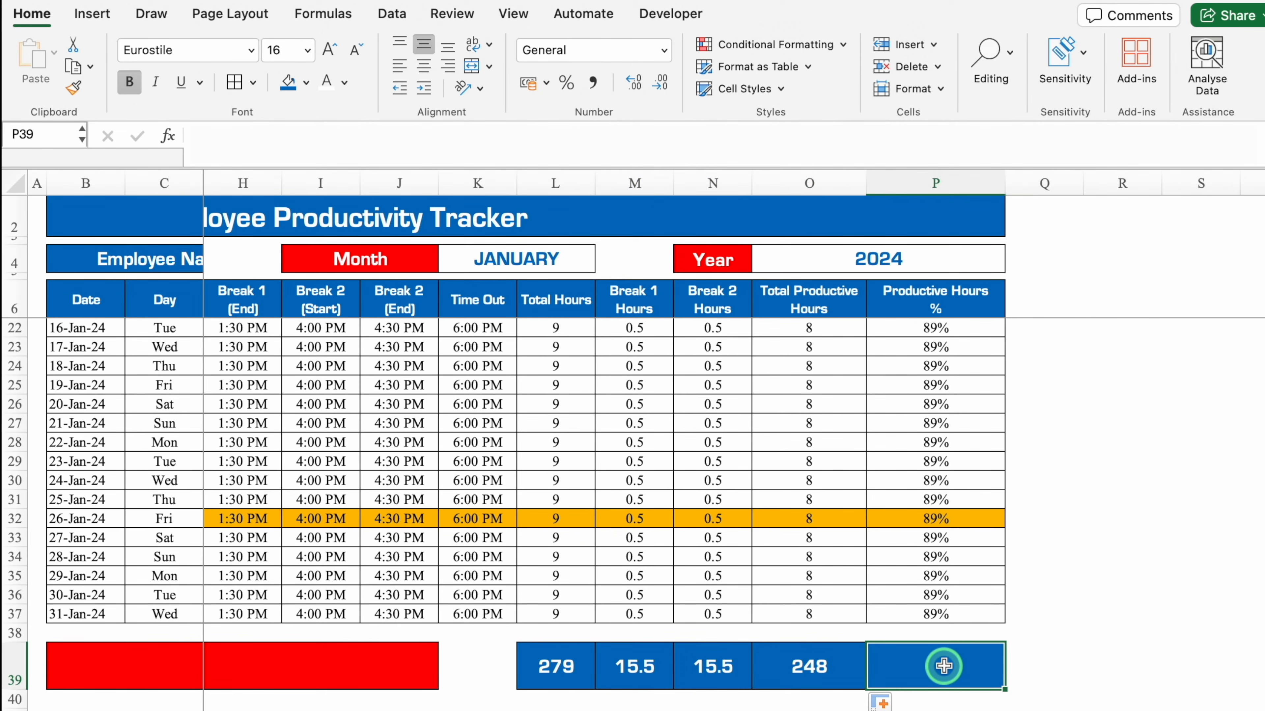
text(=ave)
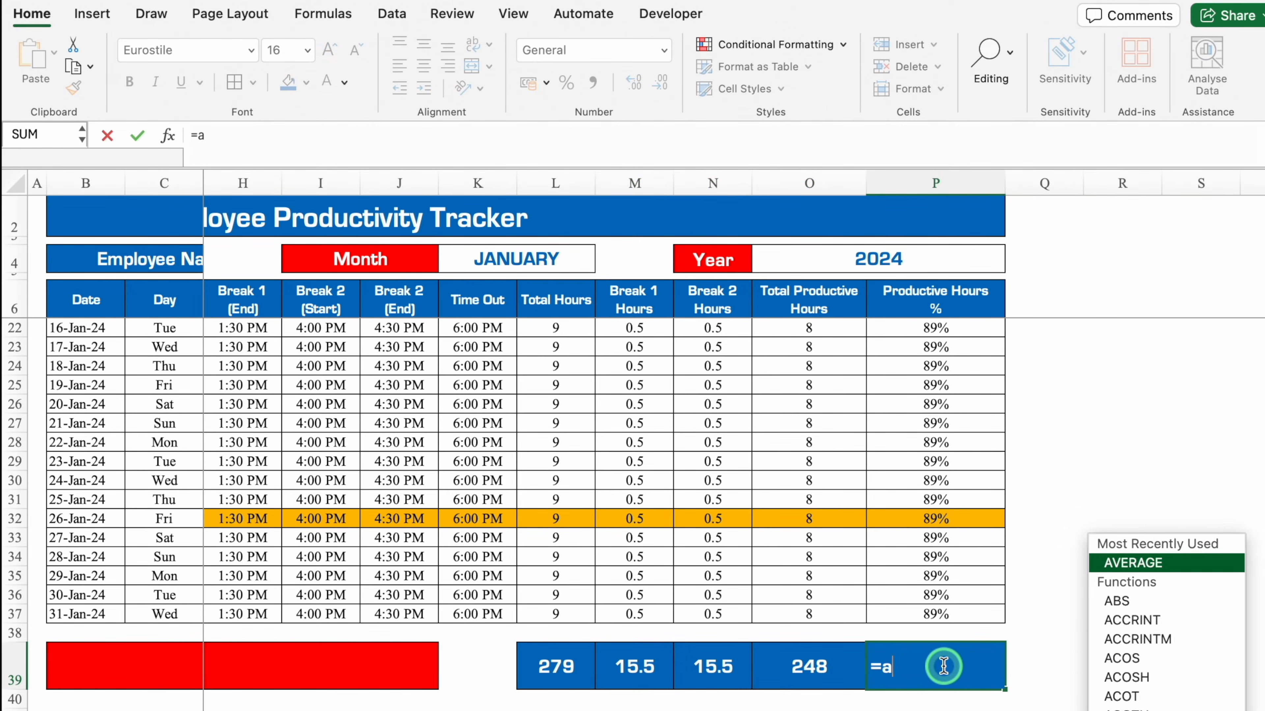
key(Tab)
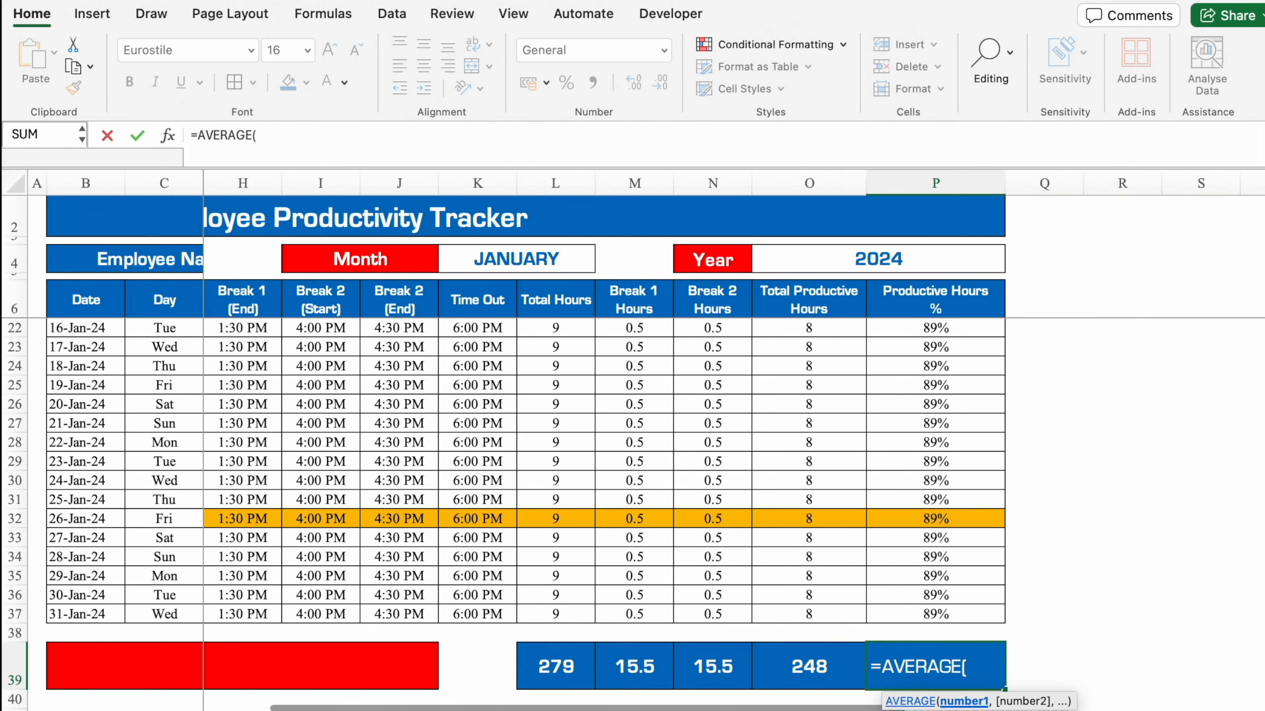
scroll(1262, 251, up, 5)
drag(936, 325, 958, 615)
text())
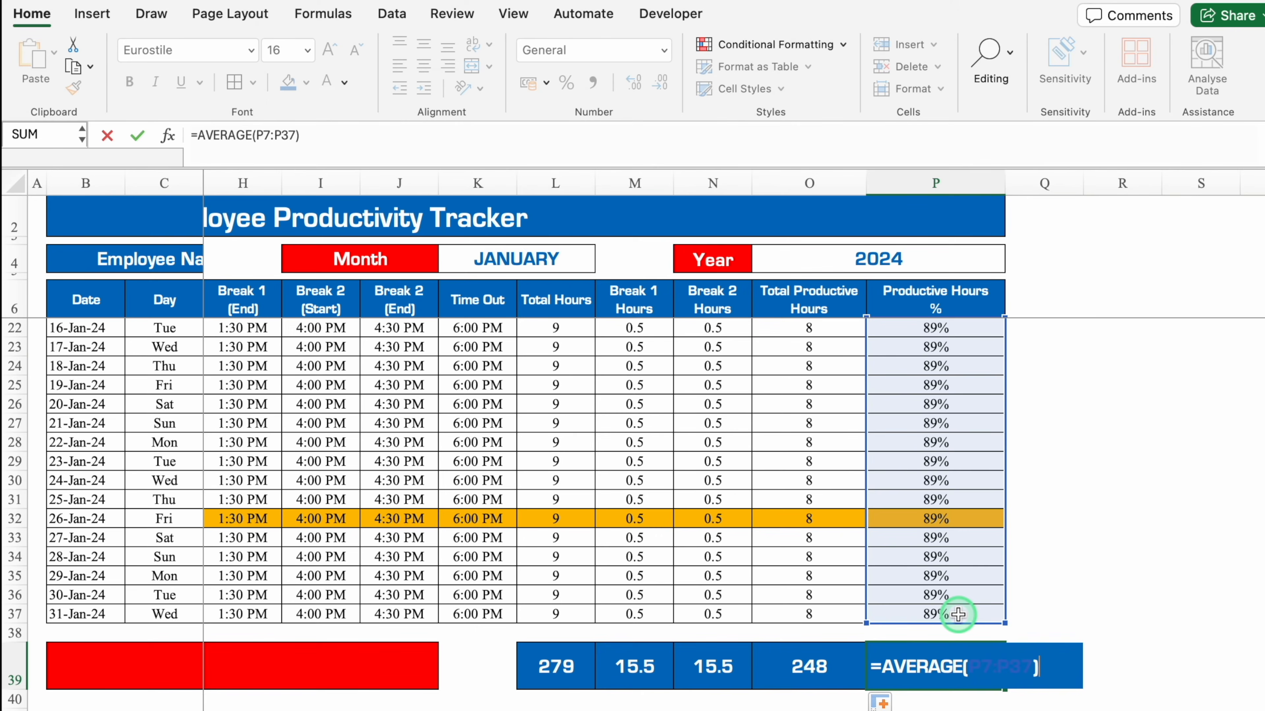
key(Return)
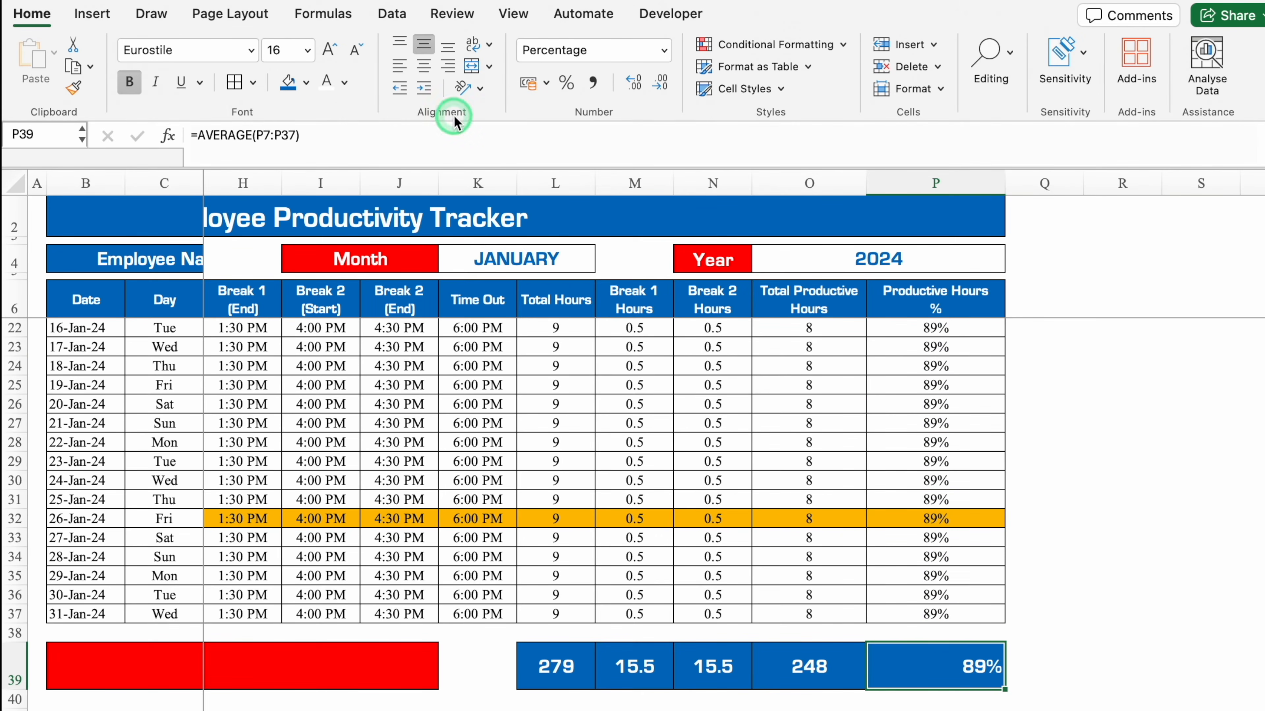
click(423, 66)
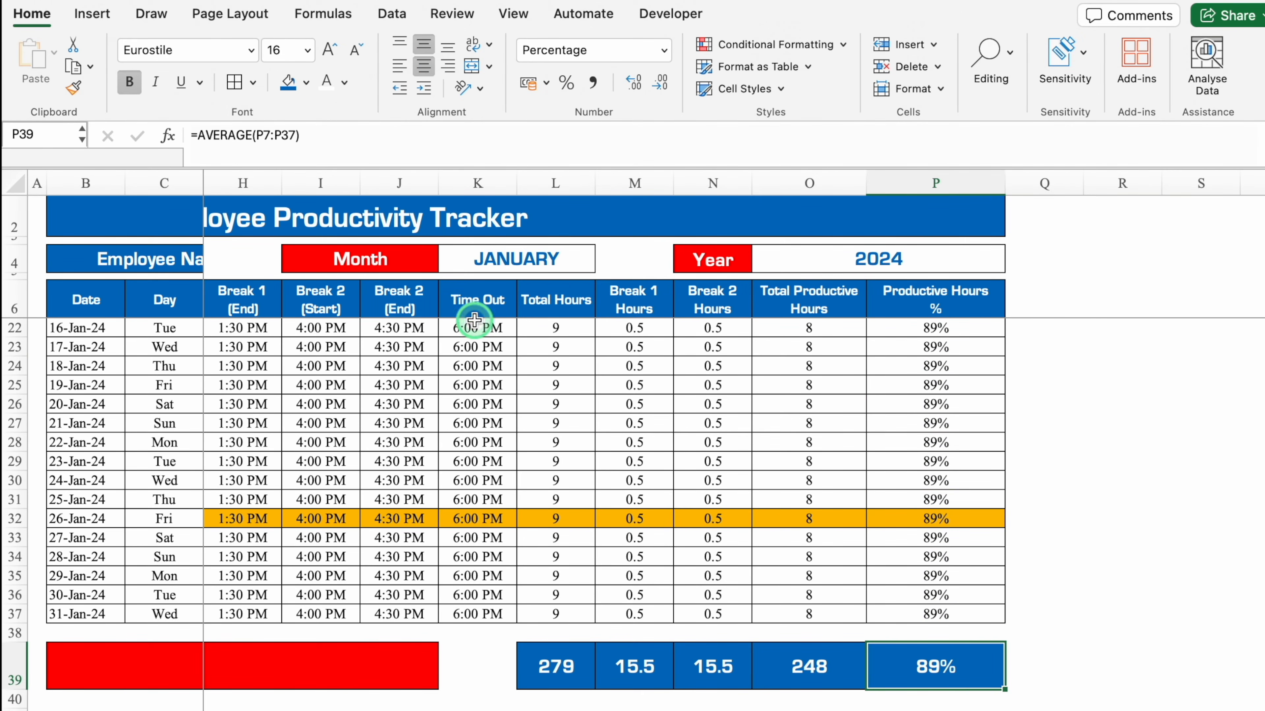
- Wrap the P39 average in IFERROR so it reads =IFERROR(AVERAGE(P7:P37),"0")
click(198, 135)
text(iferr)
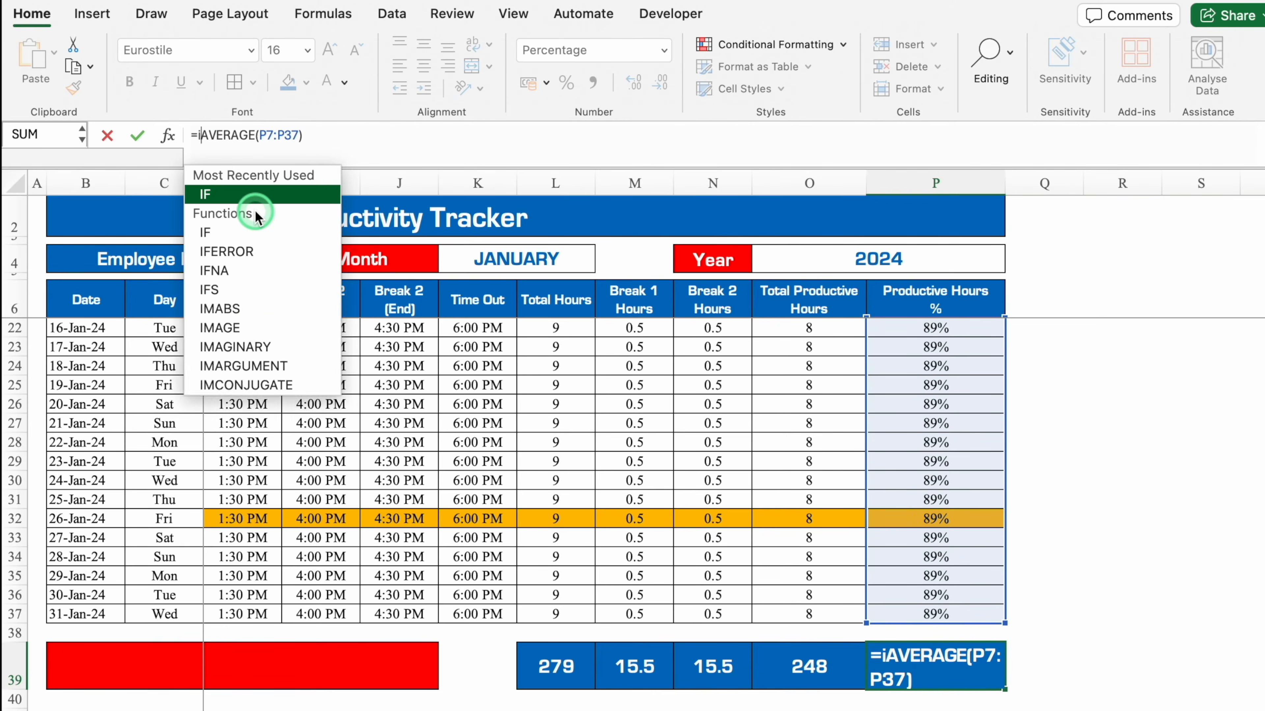
double_click(240, 194)
click(385, 134)
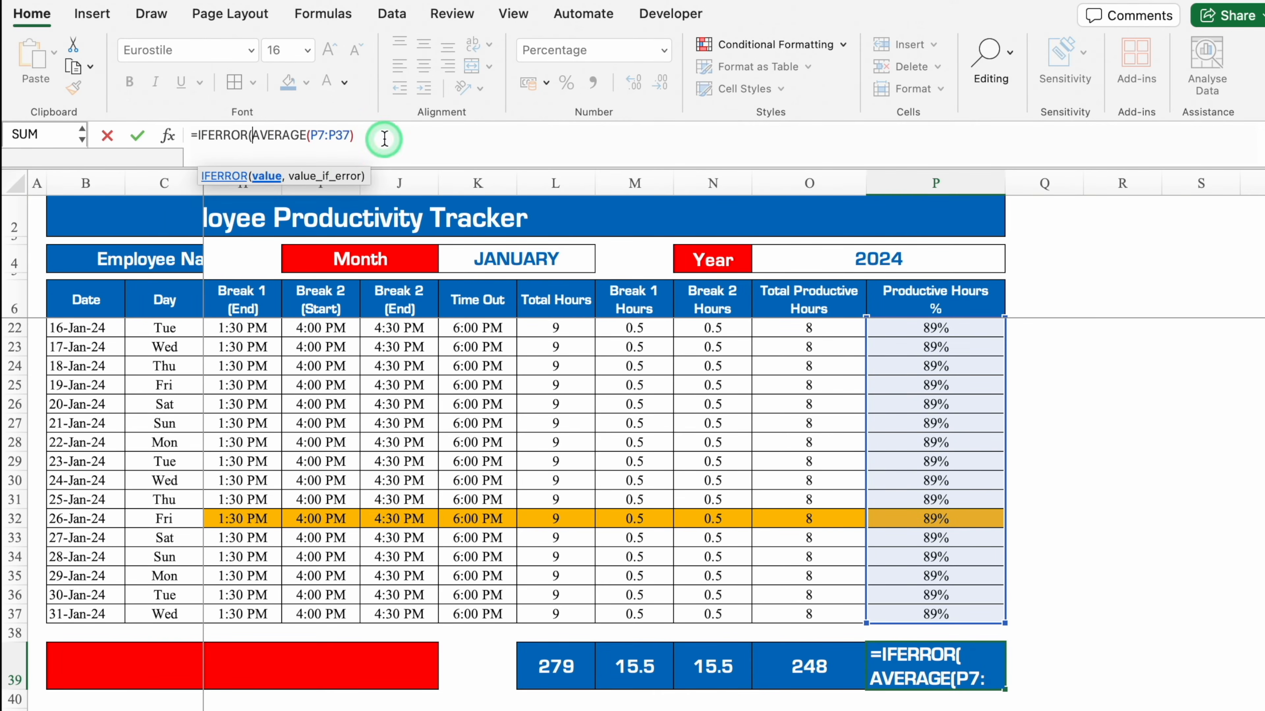
text(,"0)
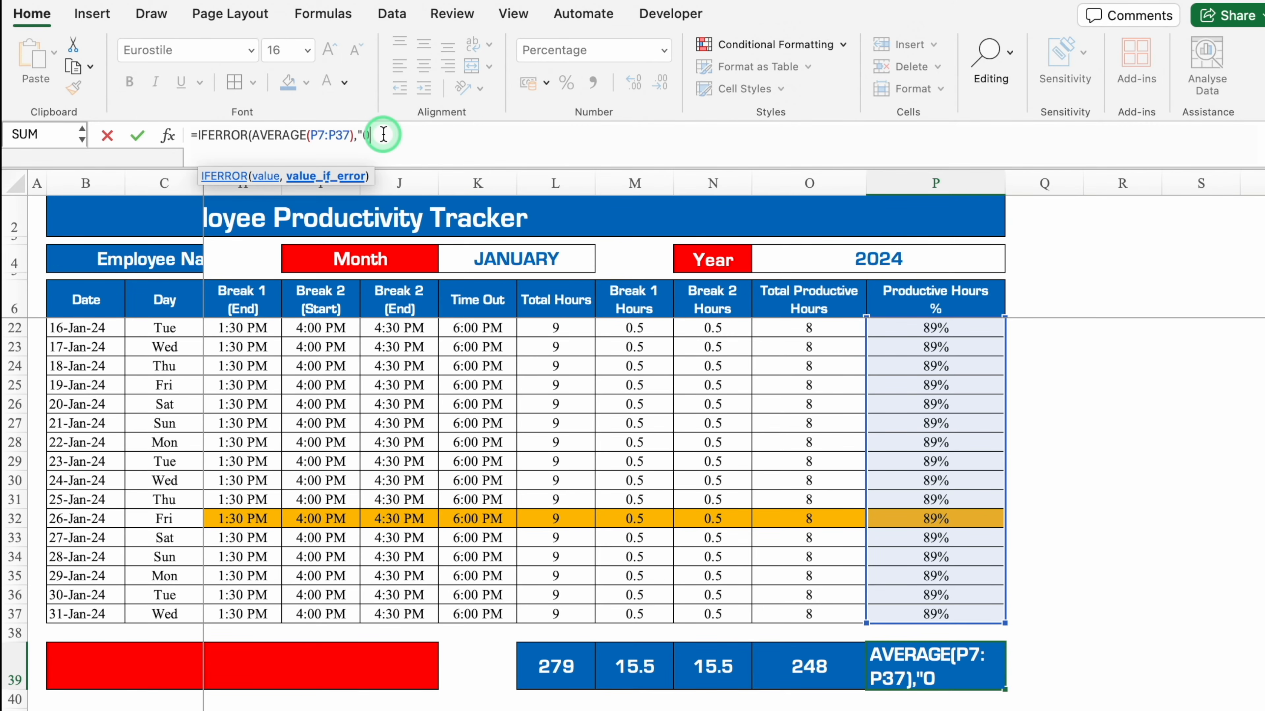
text(")
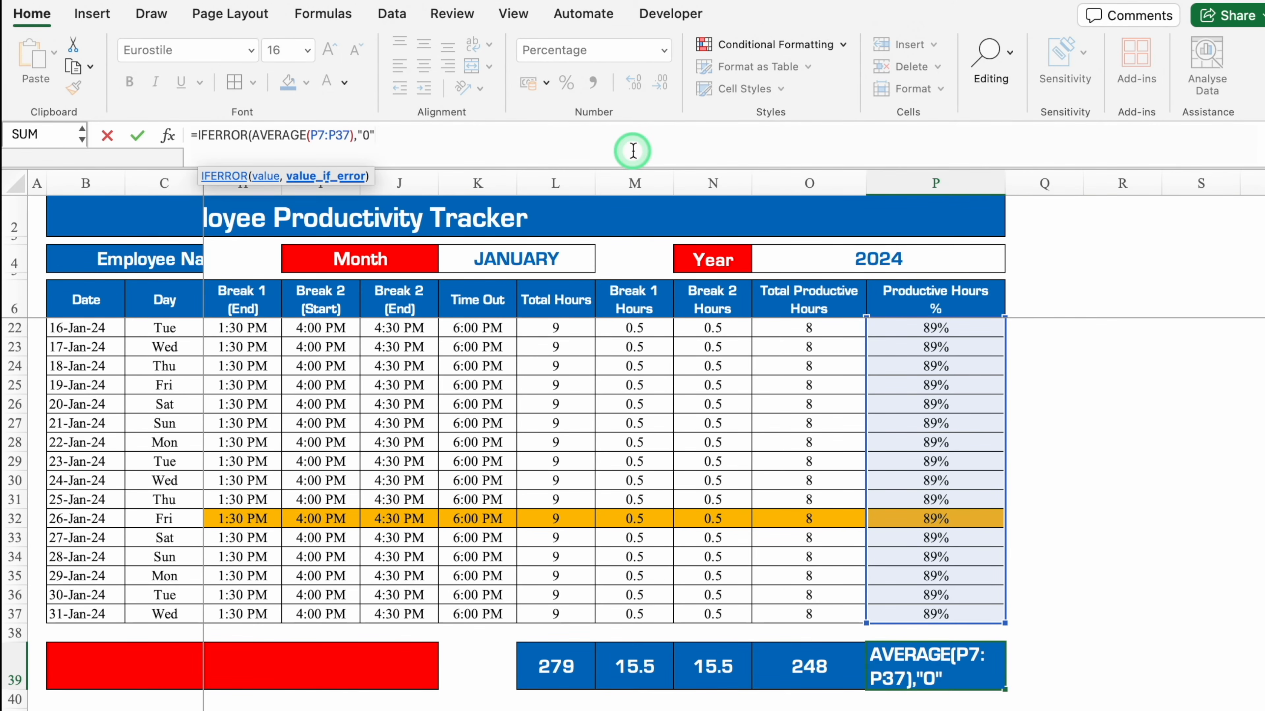
text())
key(Return)
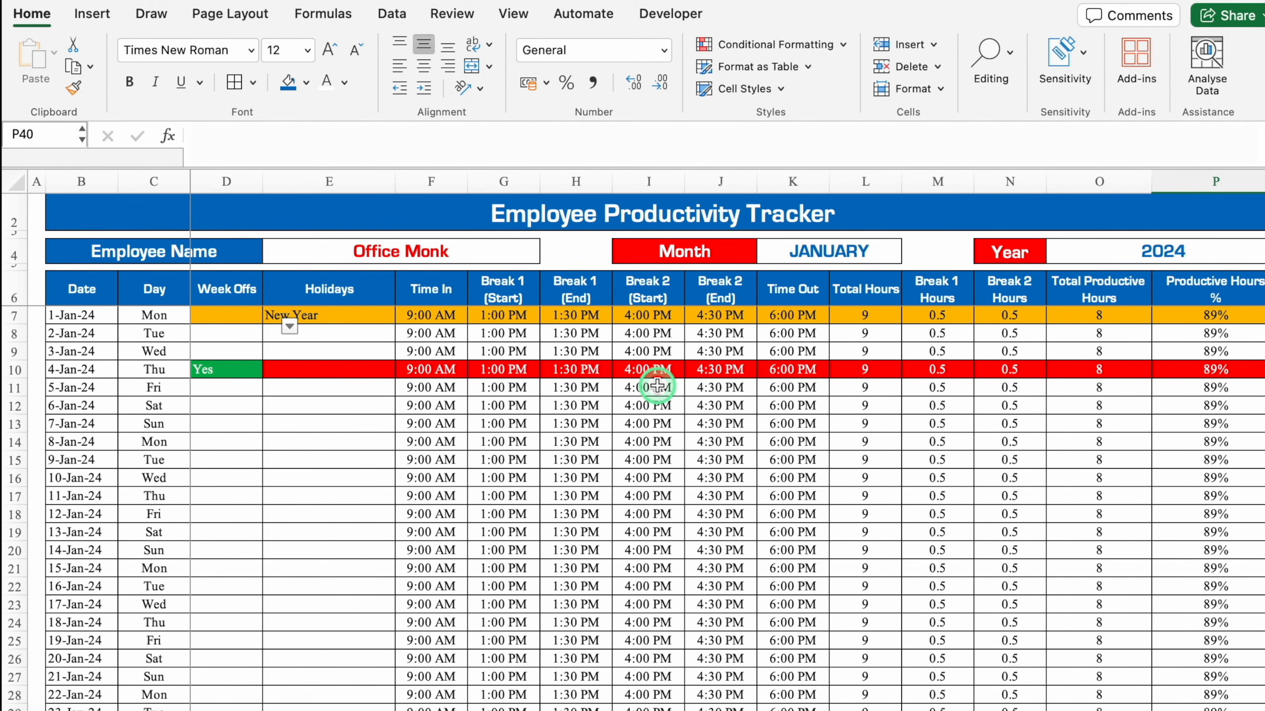
- Clear the employee name in E4 and the month in K4
click(468, 241)
key(BackSpace)
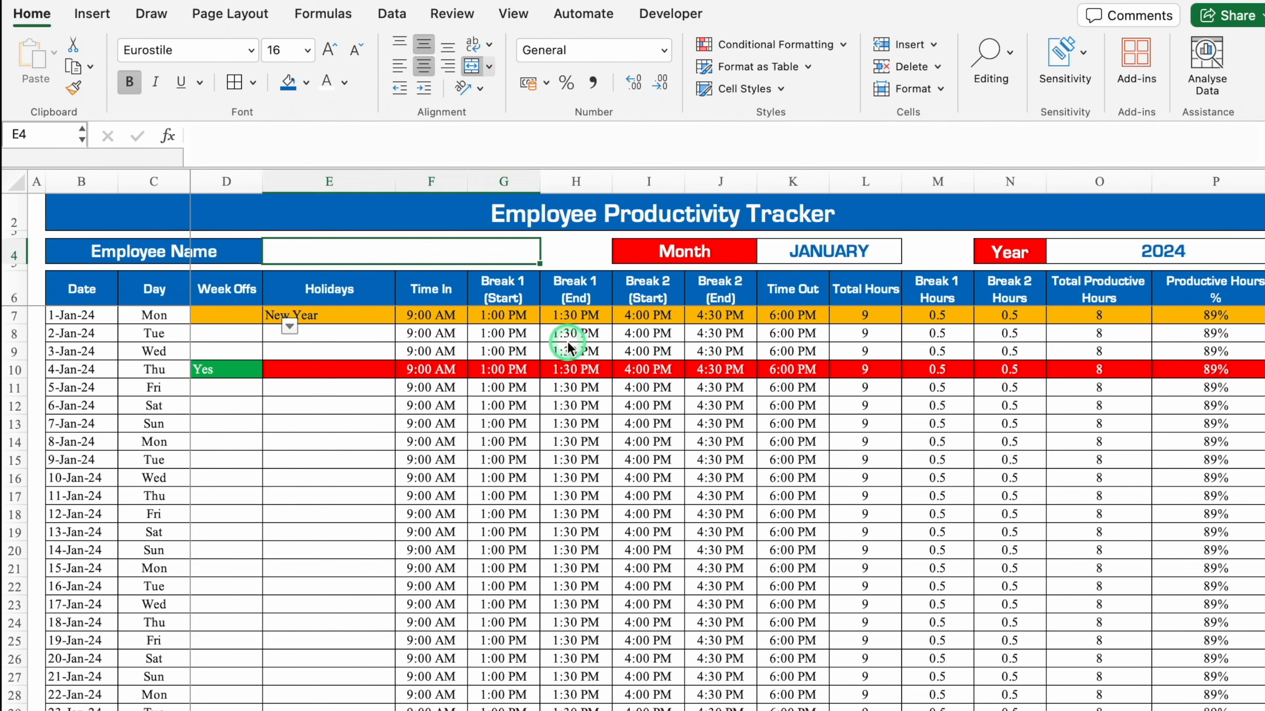
click(837, 255)
key(BackSpace)
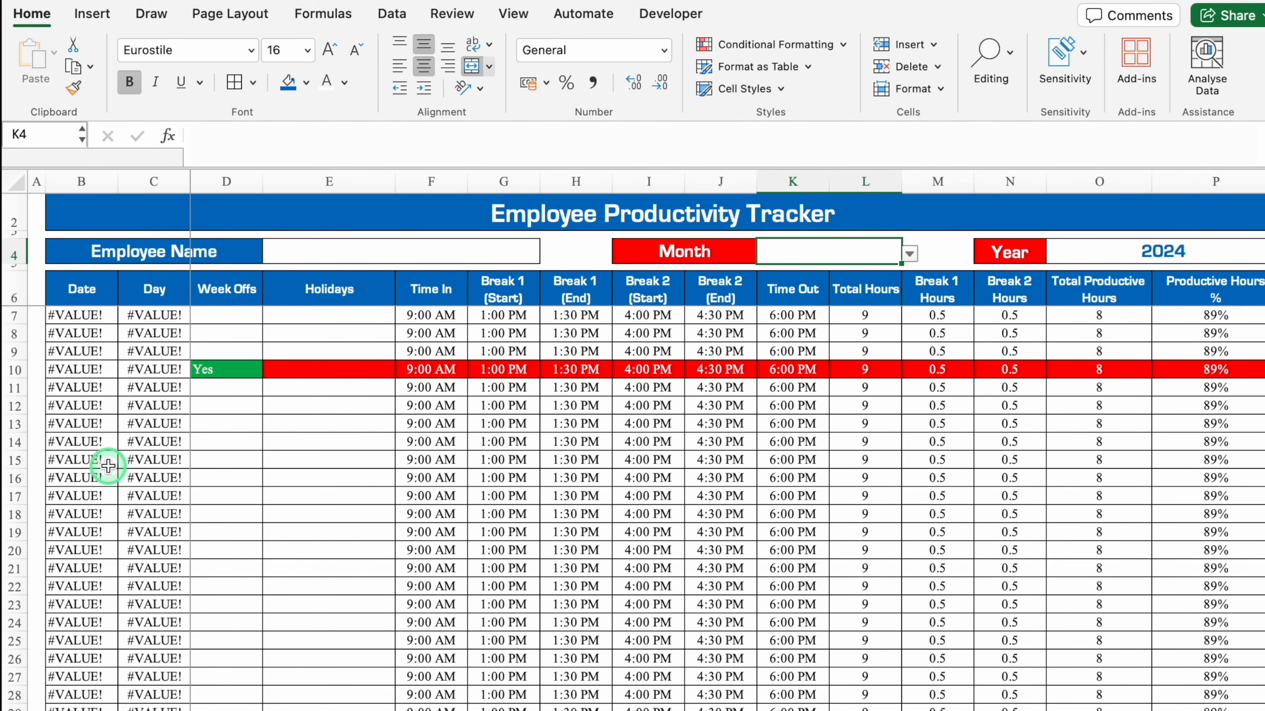
- Wrap the first date formula in B7 in IFERROR so it reads =IFERROR(DATEVALUE("1"&K4&O4),"")
click(78, 317)
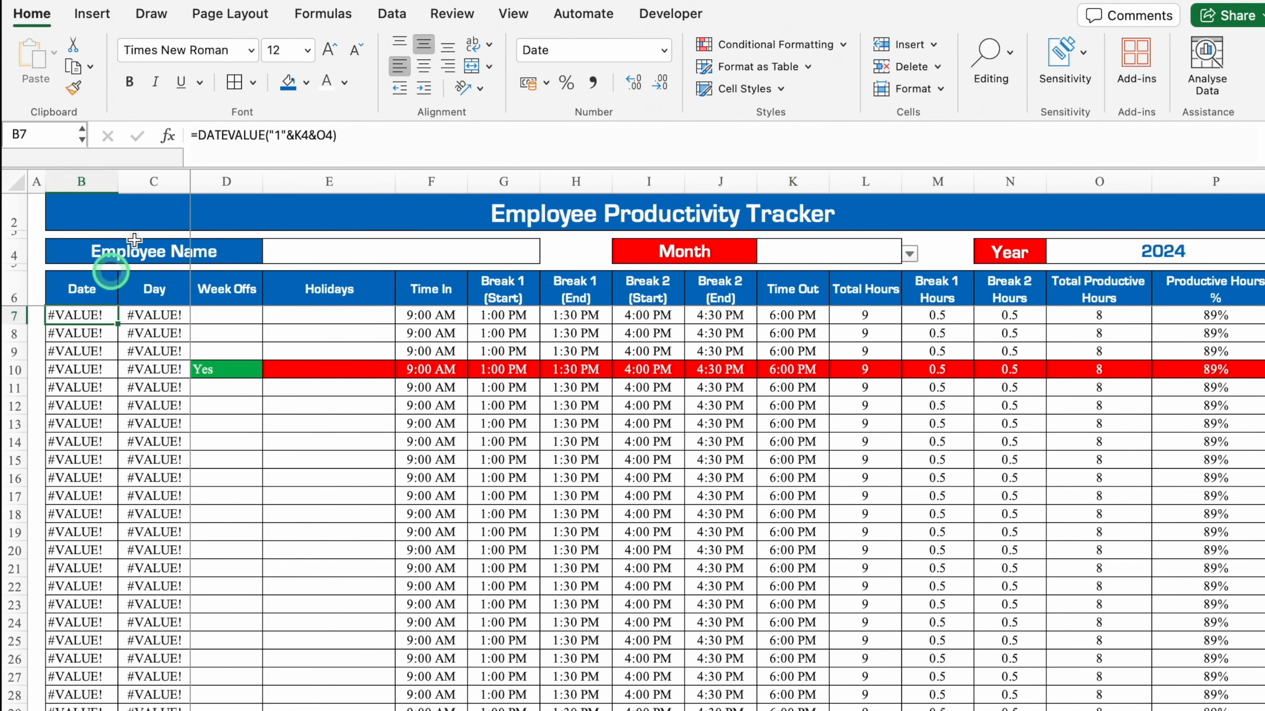
click(196, 135)
text(IFERROR()
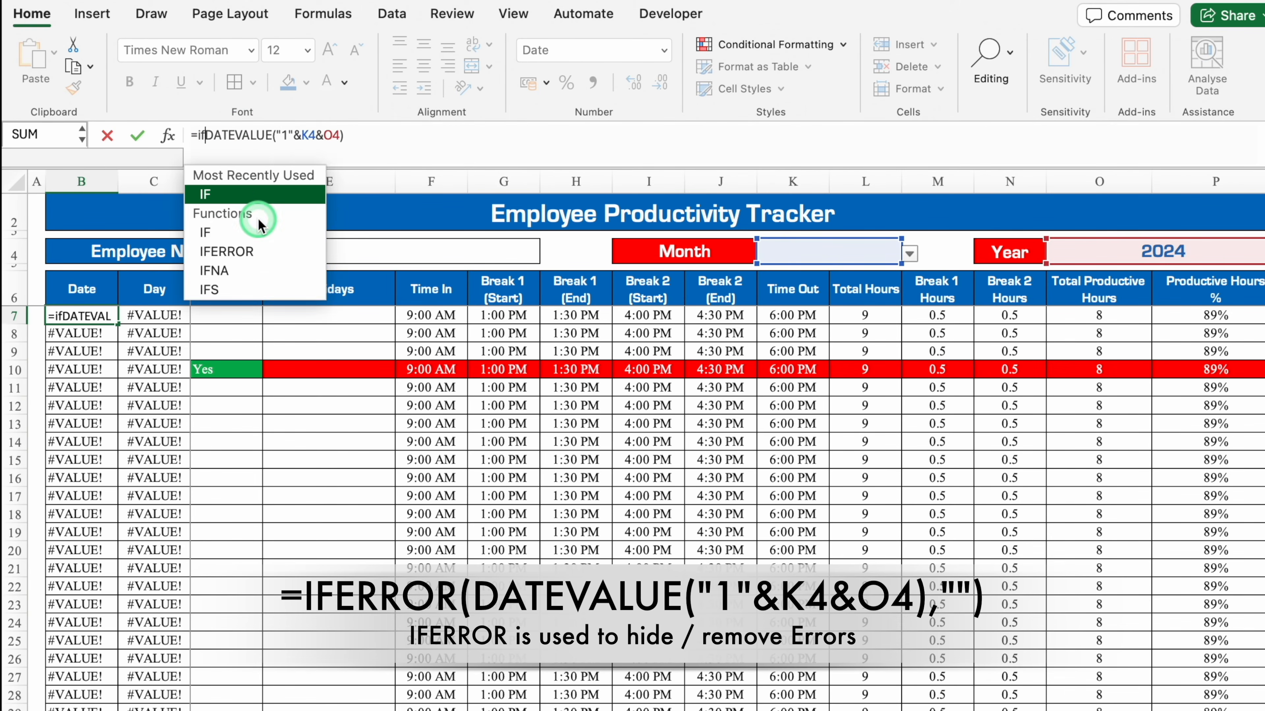
click(426, 139)
text(,)
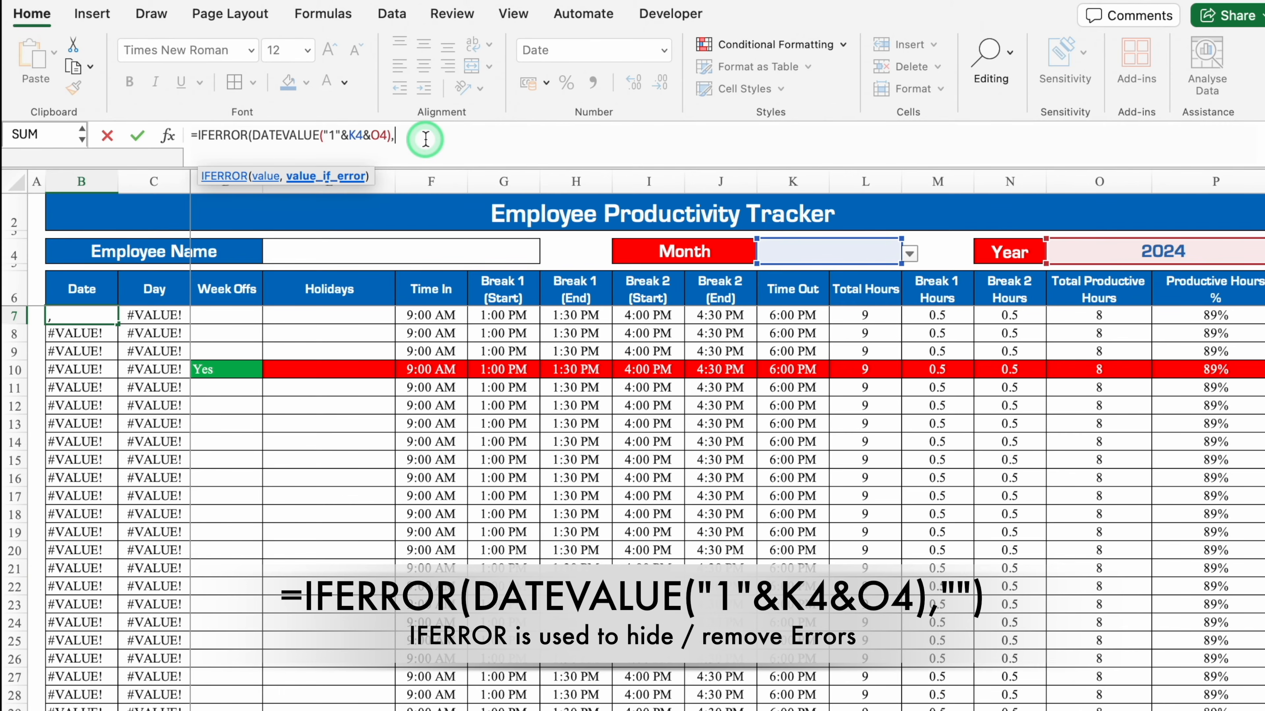
text("")
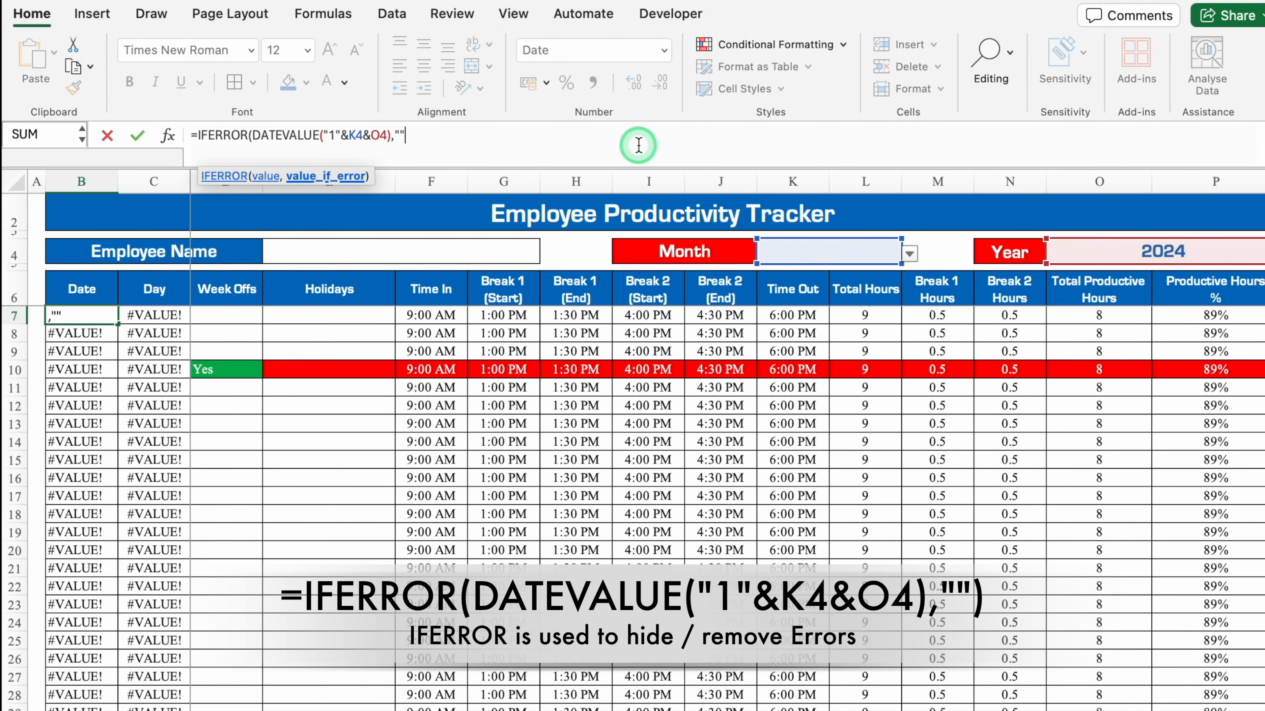
text())
key(Return)
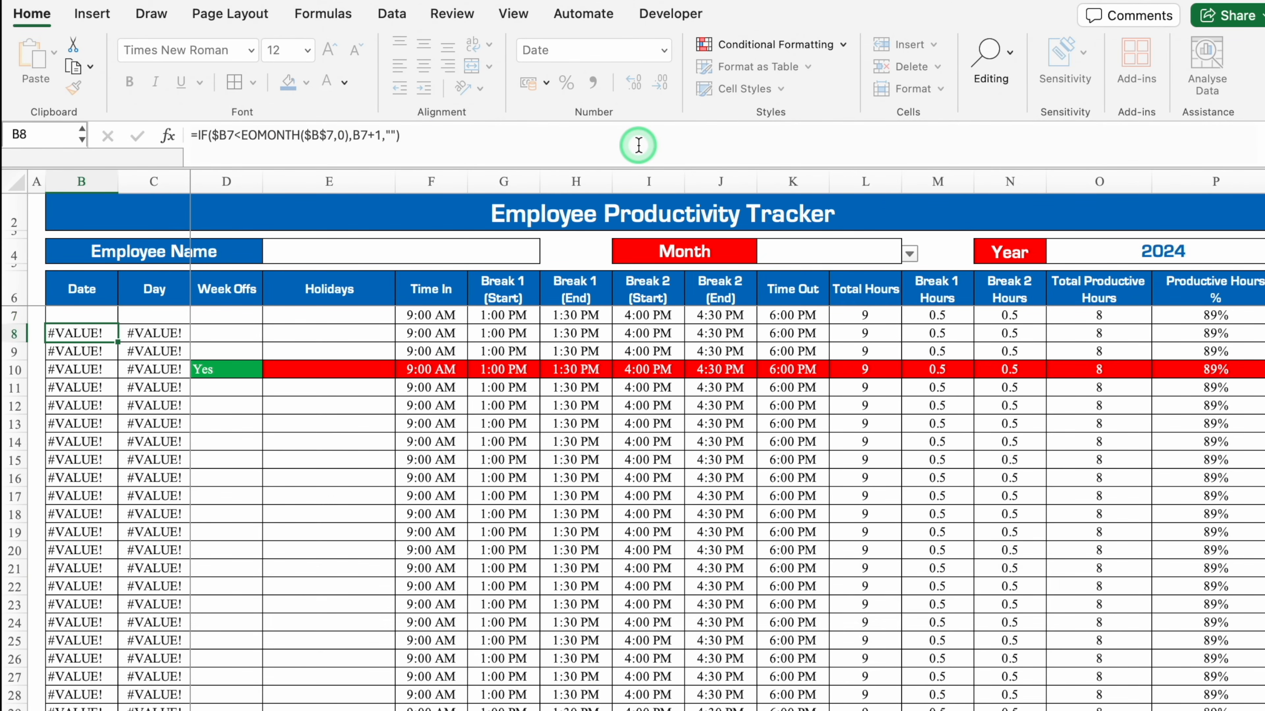
- Change the B8 date formula to =IFERROR(IF($B7<EOMONTH($B$7,0),B7+1,""),"") and fill it down to B37
click(199, 135)
text(IF)
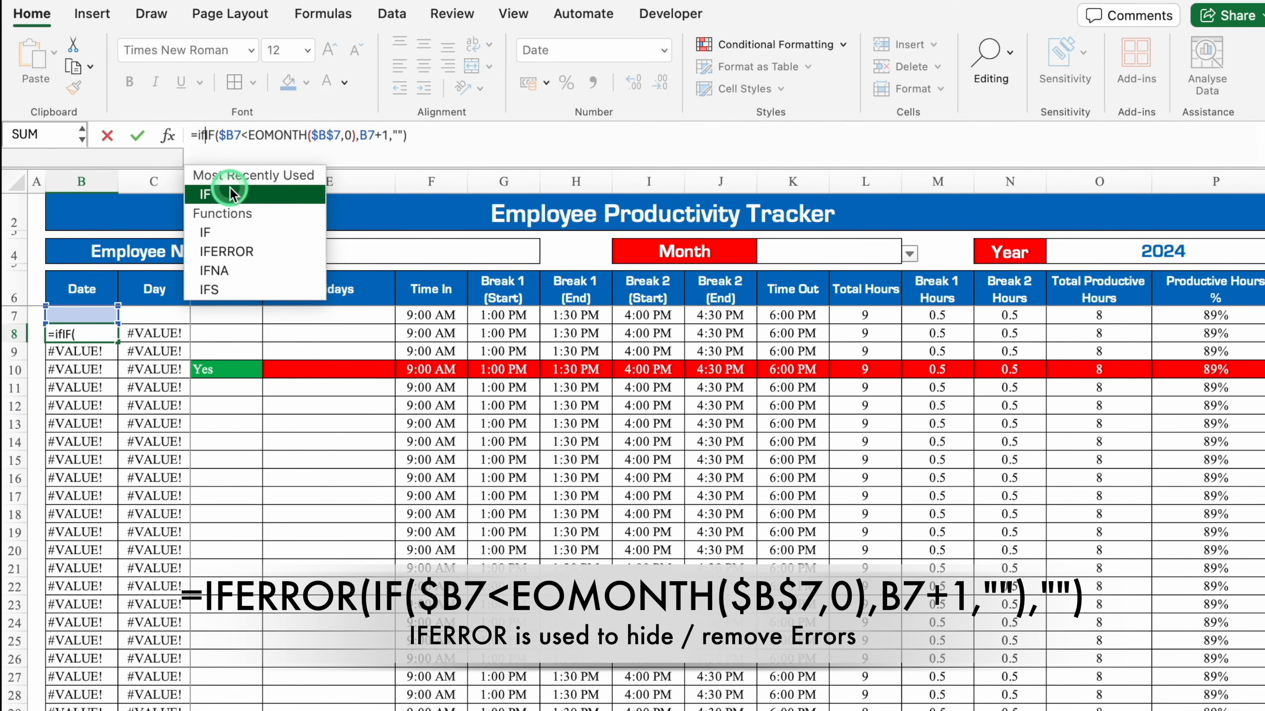
double_click(247, 248)
click(477, 142)
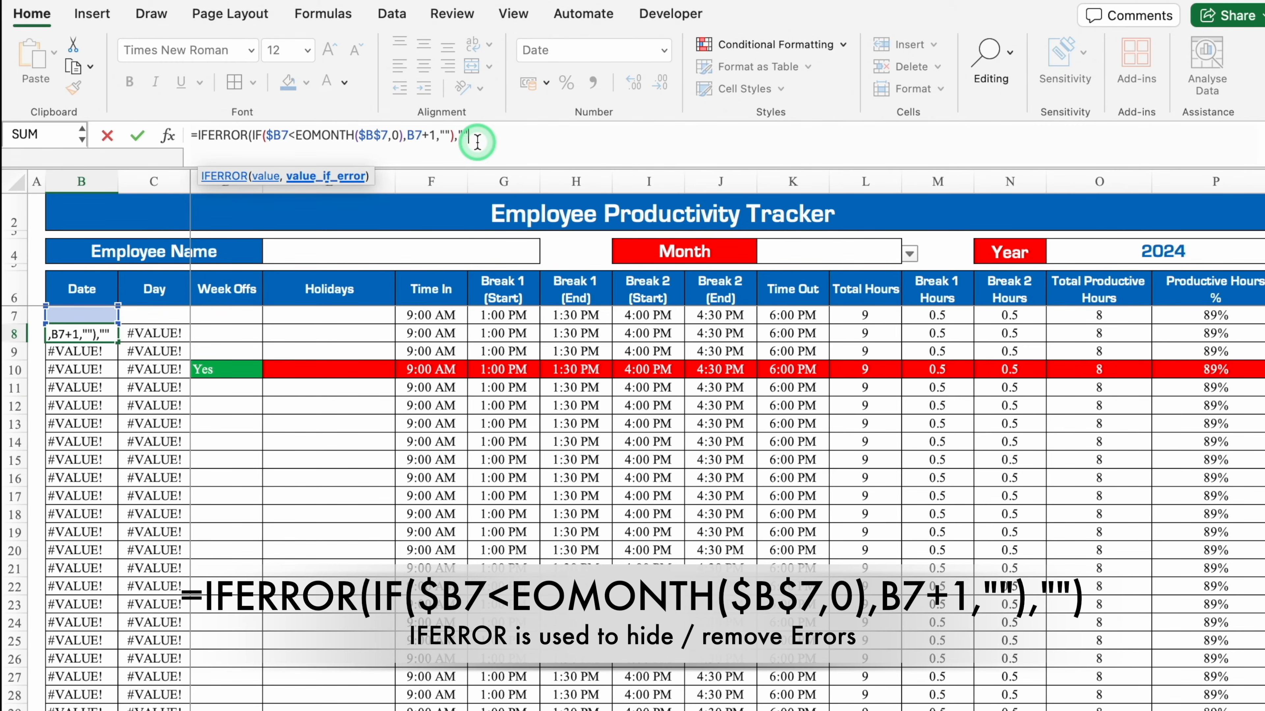
text())
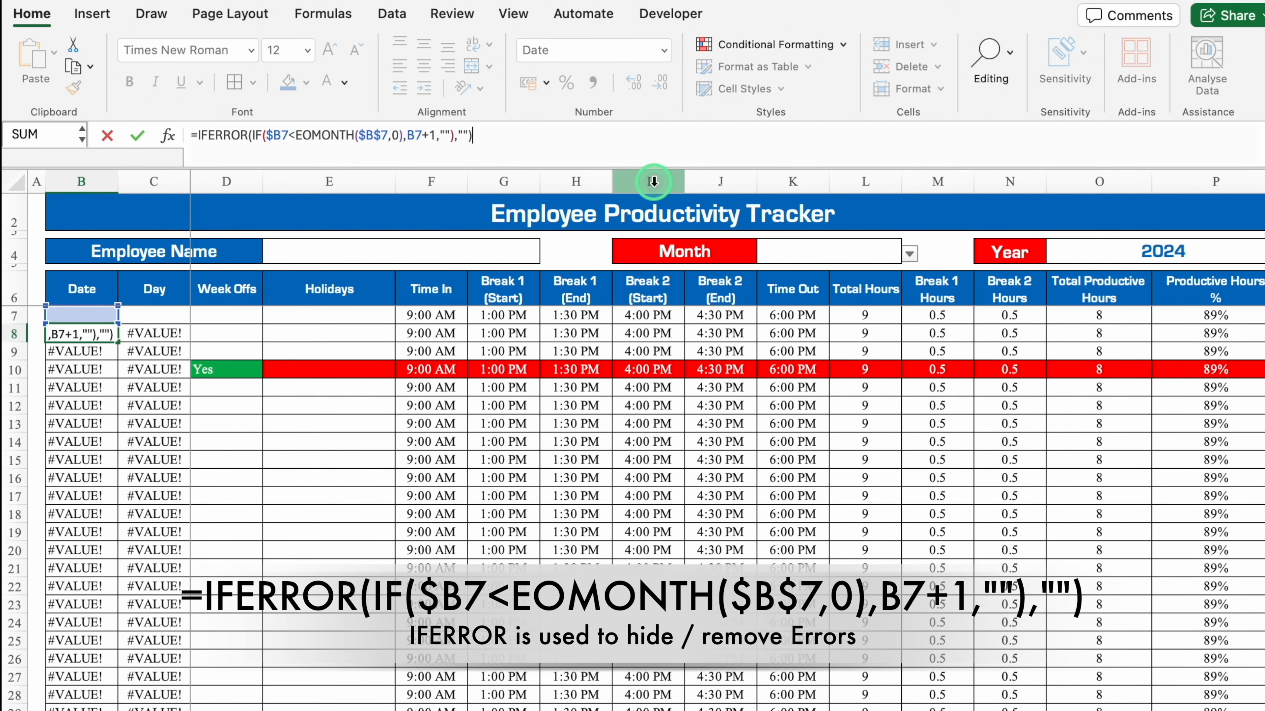
key(Return)
key(Up)
drag(118, 343, 119, 684)
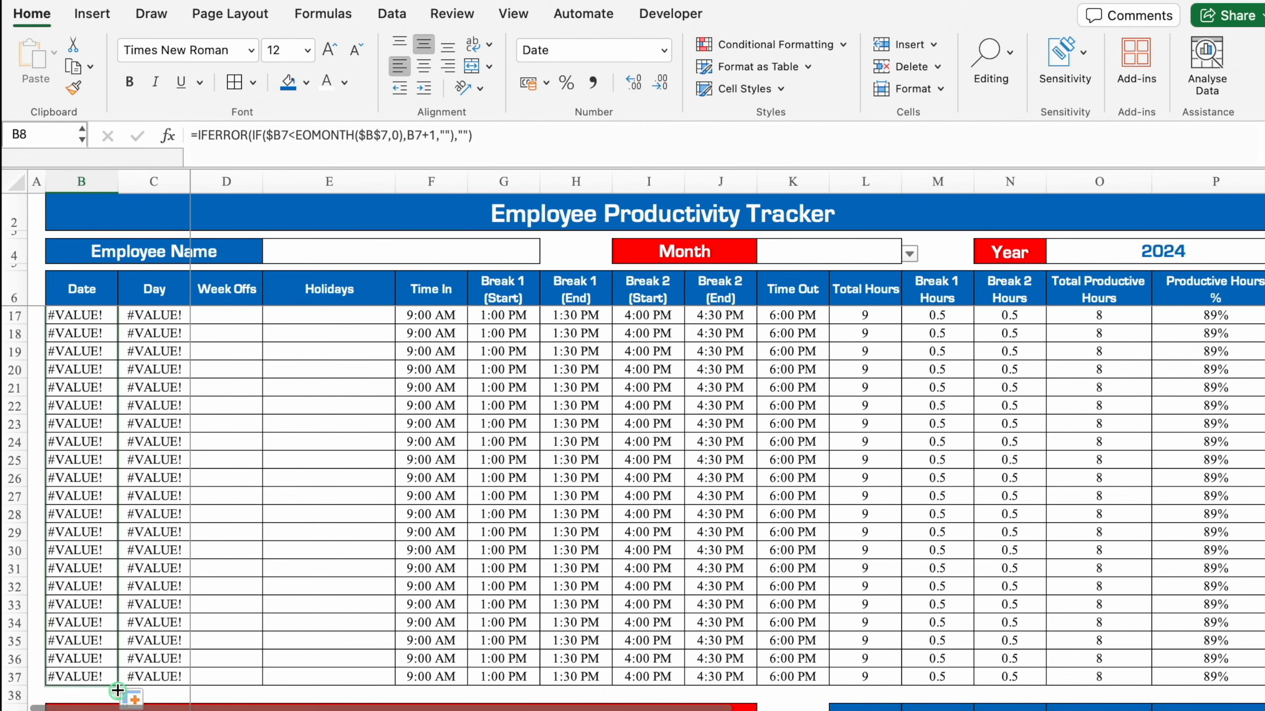
drag(119, 685, 119, 683)
- Clear the year in O4
click(599, 297)
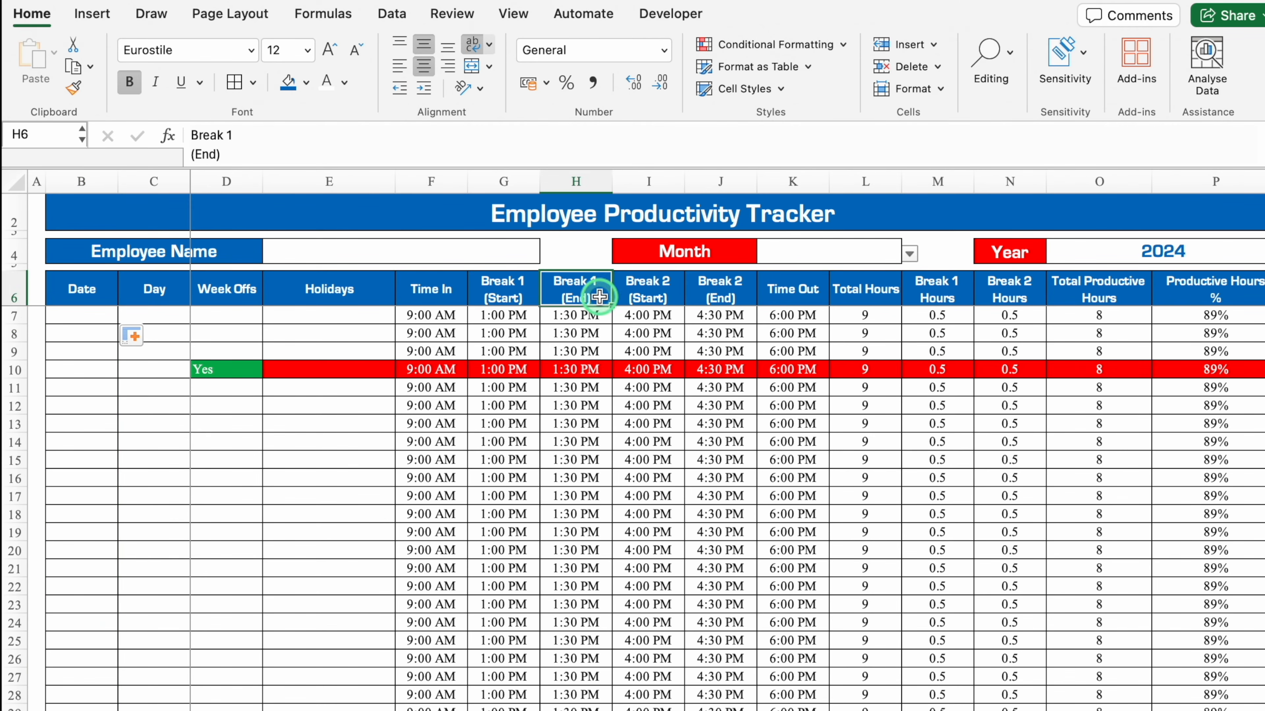
click(1165, 253)
key(Delete)
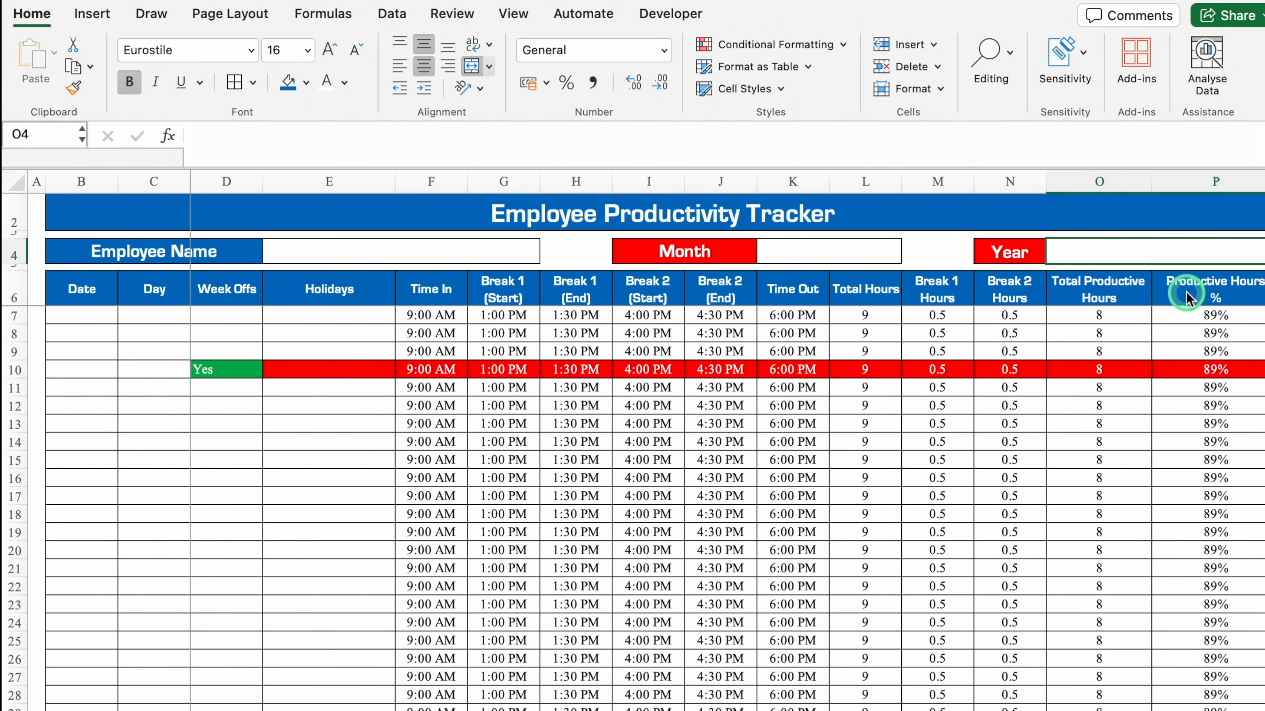
- Try clearing all time entries in F7:K37, check the calculated columns and totals, and undo the deletion
drag(431, 315, 797, 704)
key(Delete)
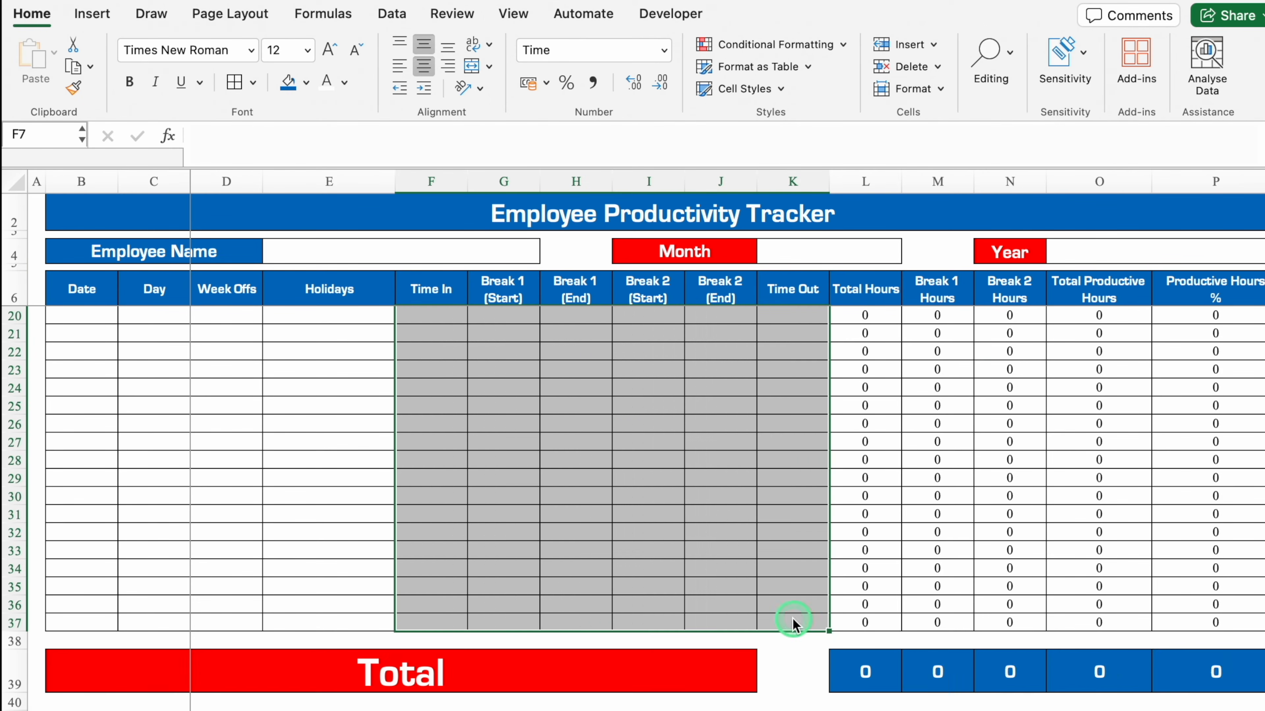
scroll(1262, 548, right, 3)
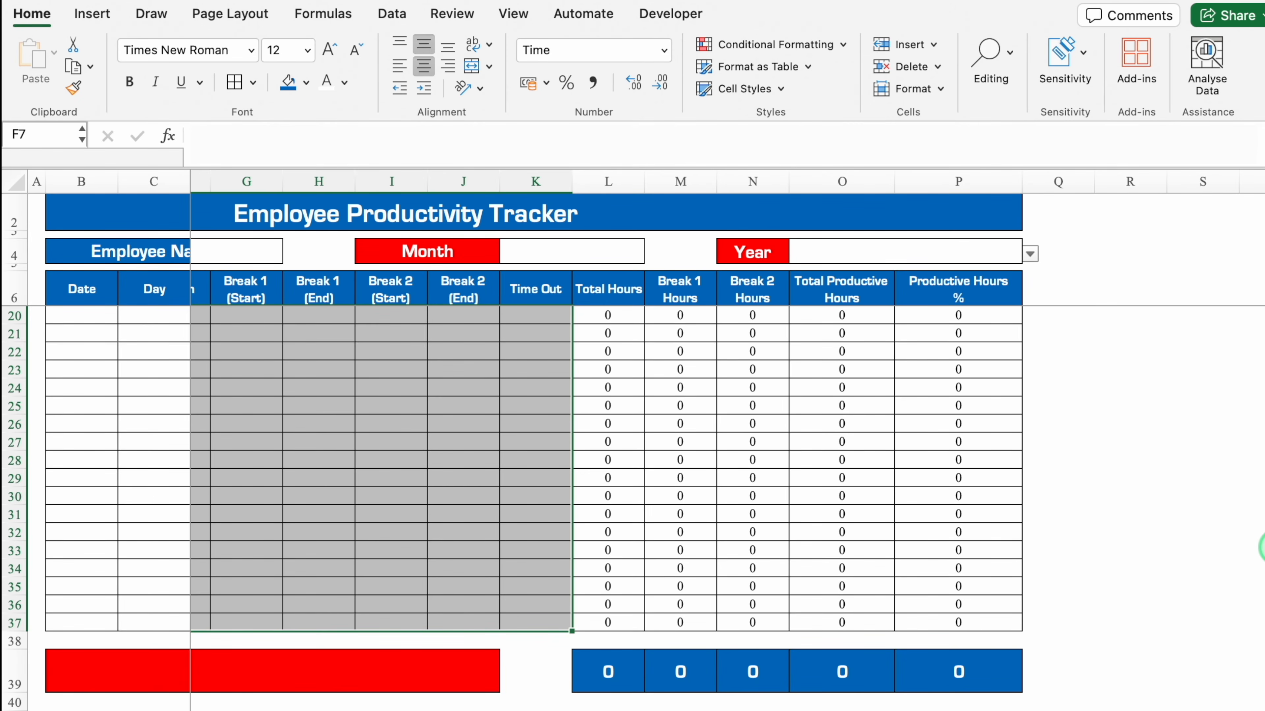
scroll(1262, 548, up, 5)
scroll(343, 700, left, 3)
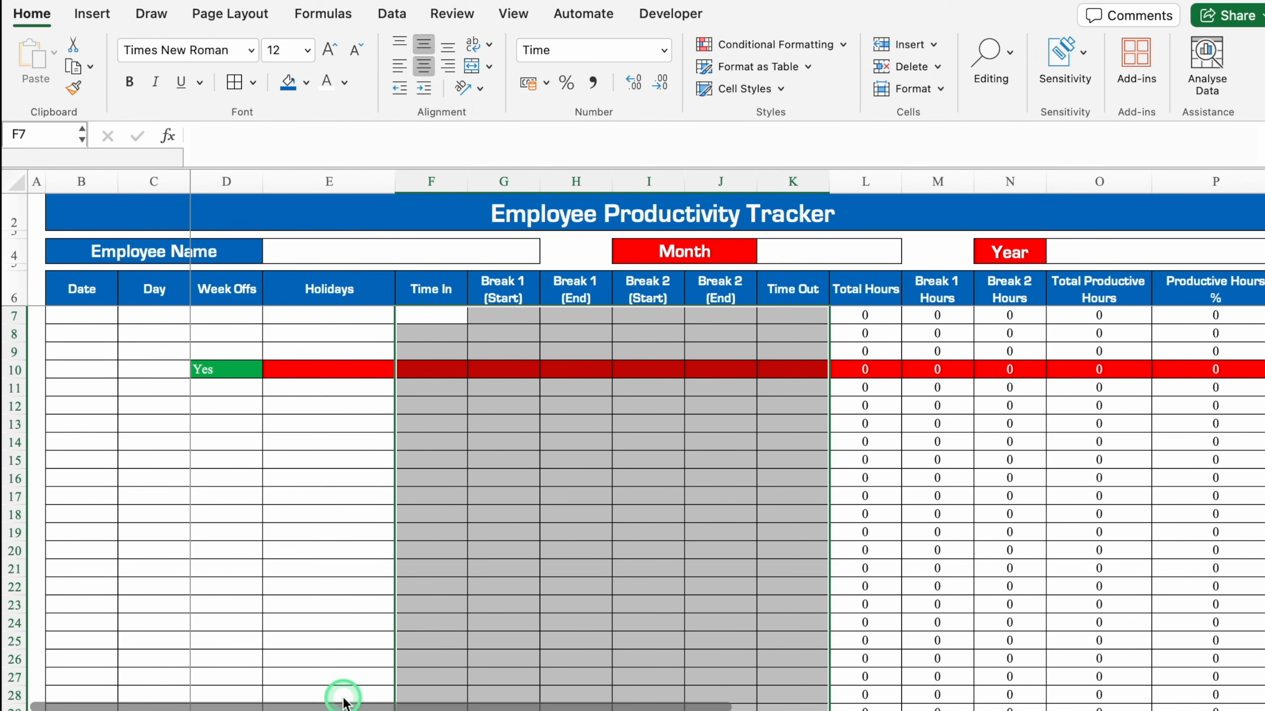
key(ctrl+z)
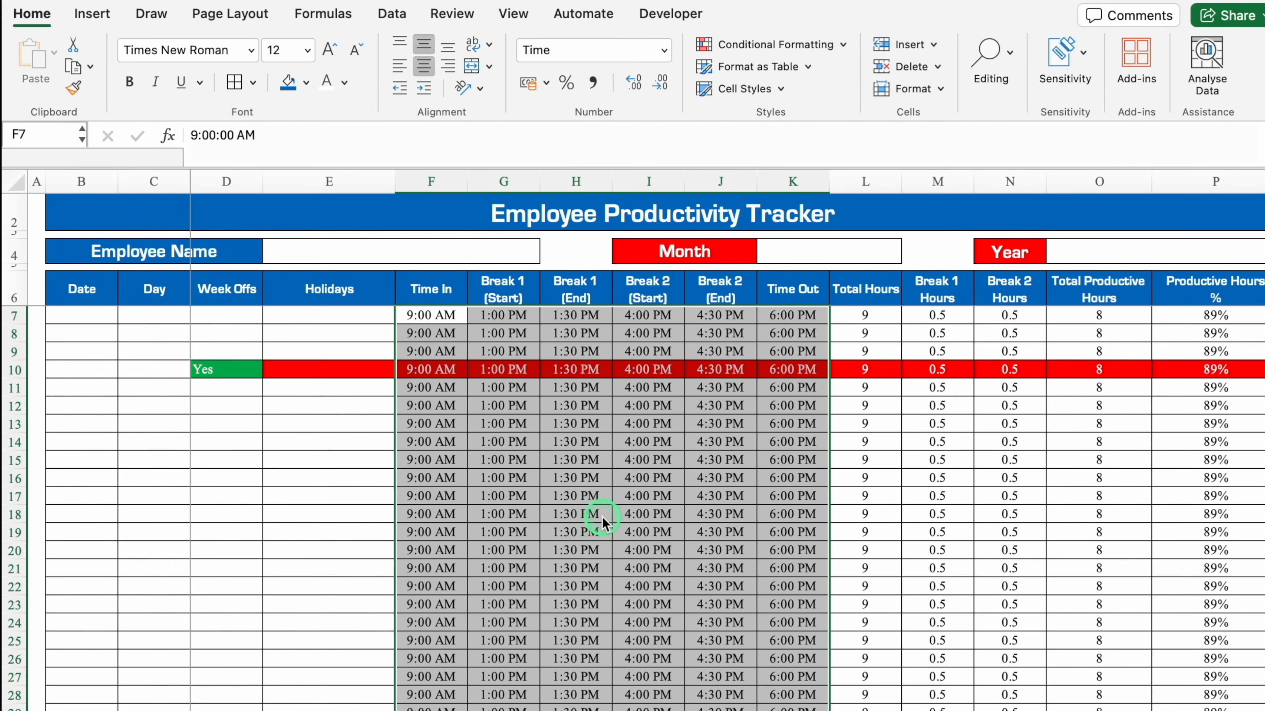
- Enter Office Monk as the employee name in E4, choose JANUARY as the month in K4 and 2024 as the year in O4
click(395, 249)
text(Office M)
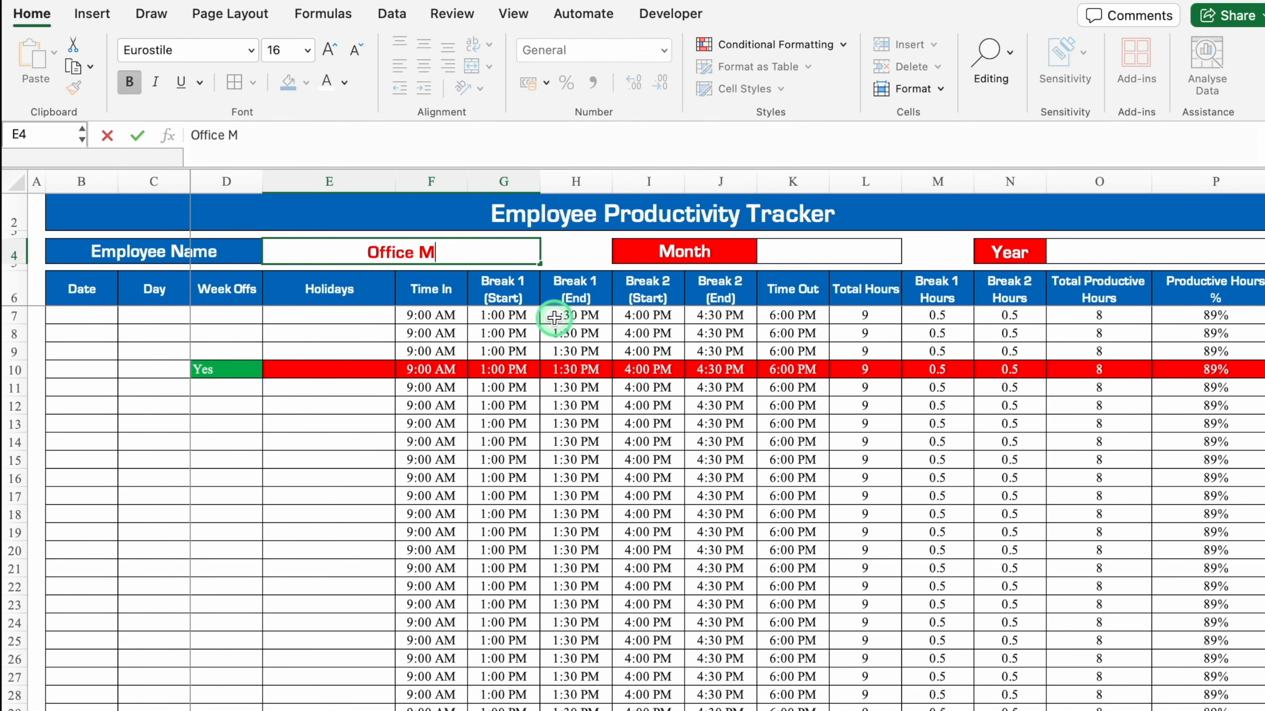
text(onk)
click(886, 252)
click(909, 254)
click(841, 269)
click(1214, 253)
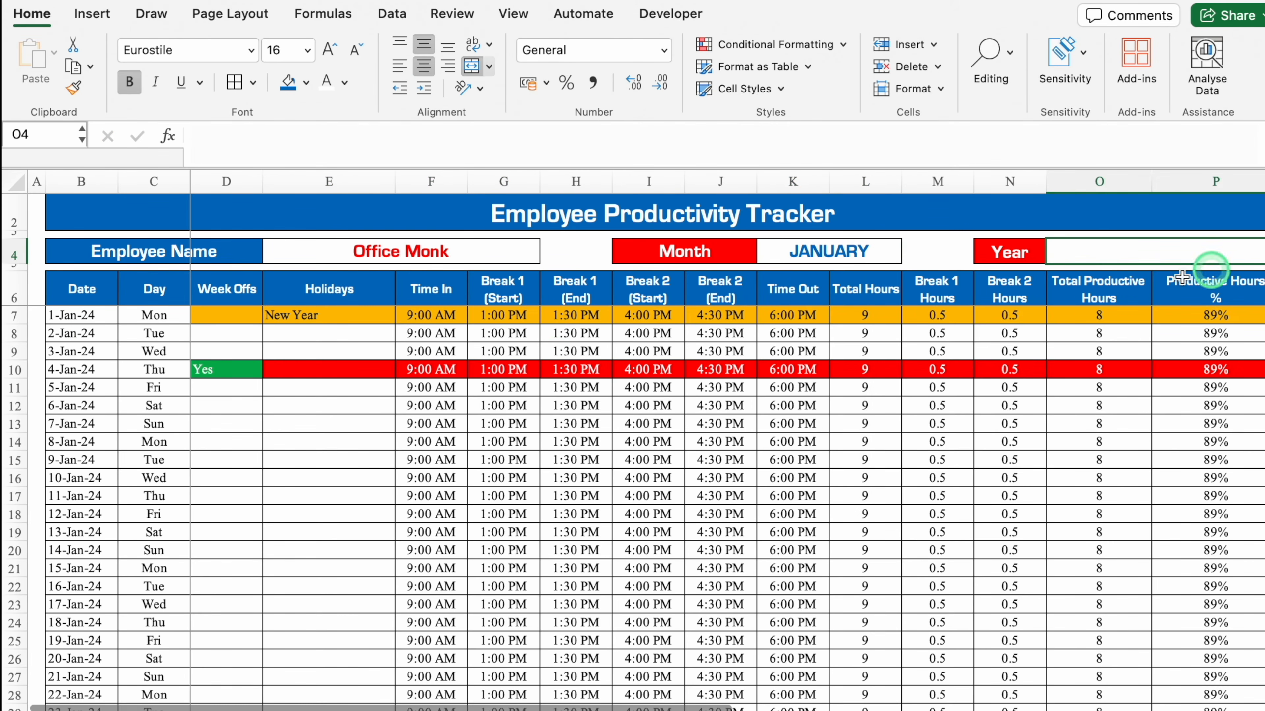
drag(704, 707, 674, 707)
click(1078, 253)
click(879, 279)
- Insert a rounded Alternative Process flowchart shape about 0.39" high and 1.77" wide at the start of the title banner, over columns B to D
click(93, 13)
click(329, 67)
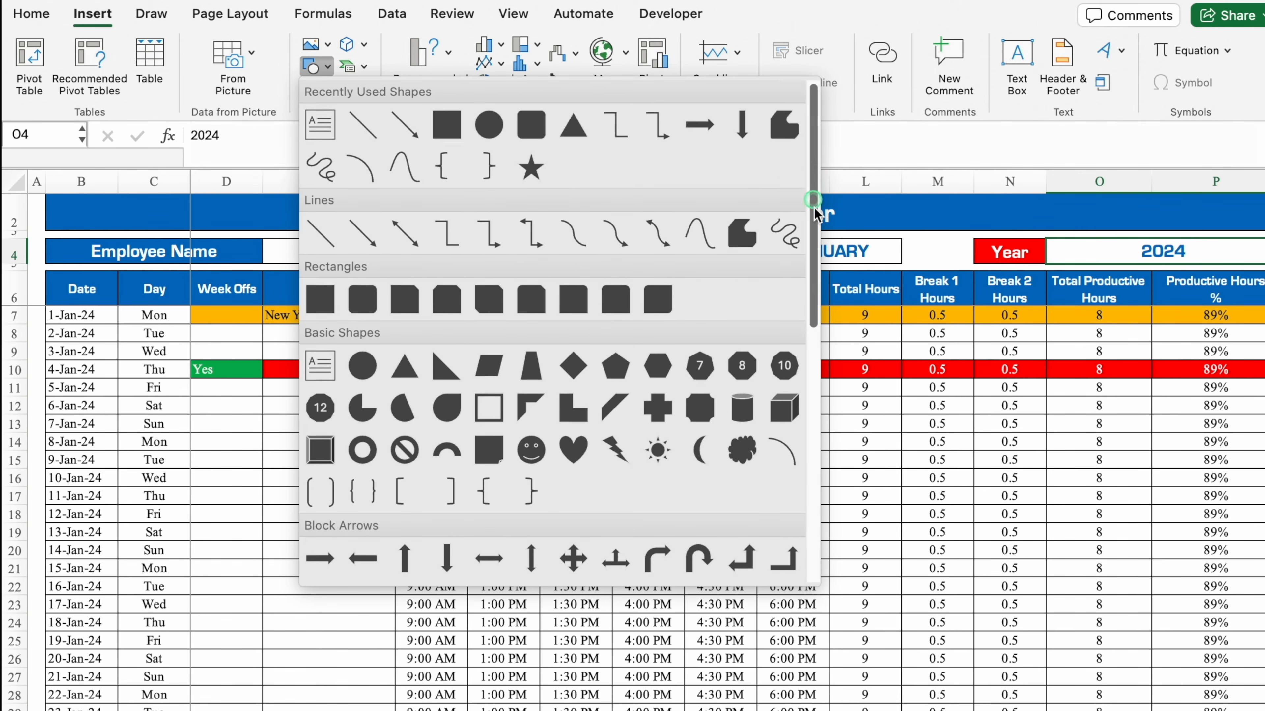
scroll(818, 345, down, 10)
click(362, 431)
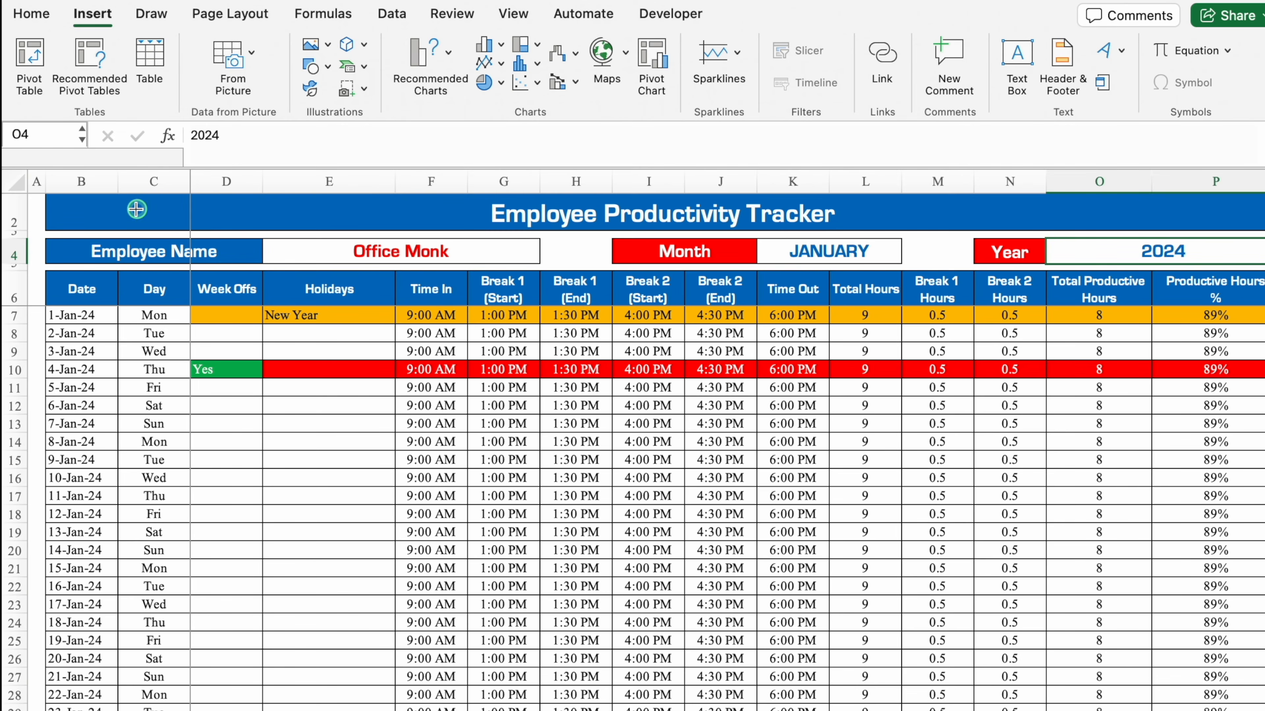
click(137, 209)
drag(136, 236, 84, 236)
drag(216, 236, 226, 236)
drag(155, 263, 156, 240)
- Label the shape New Sheet and fill it with orange
click(166, 229)
text(New She)
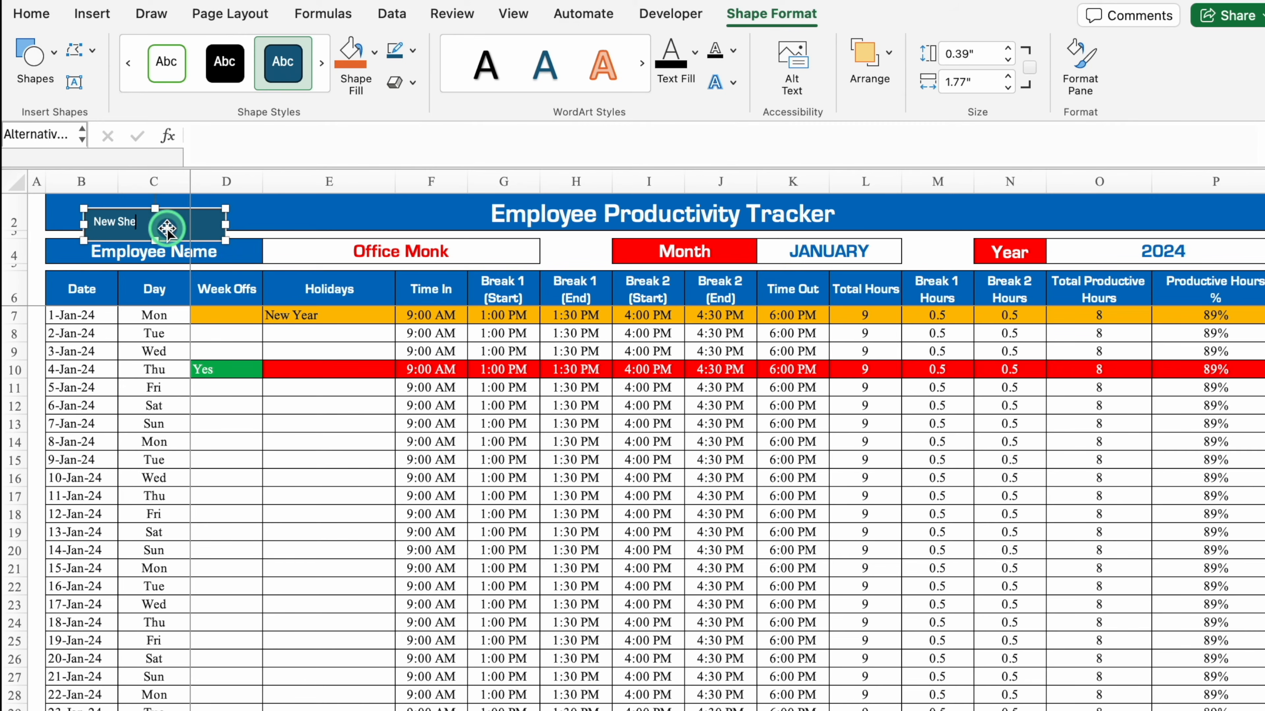
text(et)
click(375, 50)
click(387, 315)
- Make the New Sheet label text black and centre it horizontally and vertically in the shape
click(31, 14)
click(343, 80)
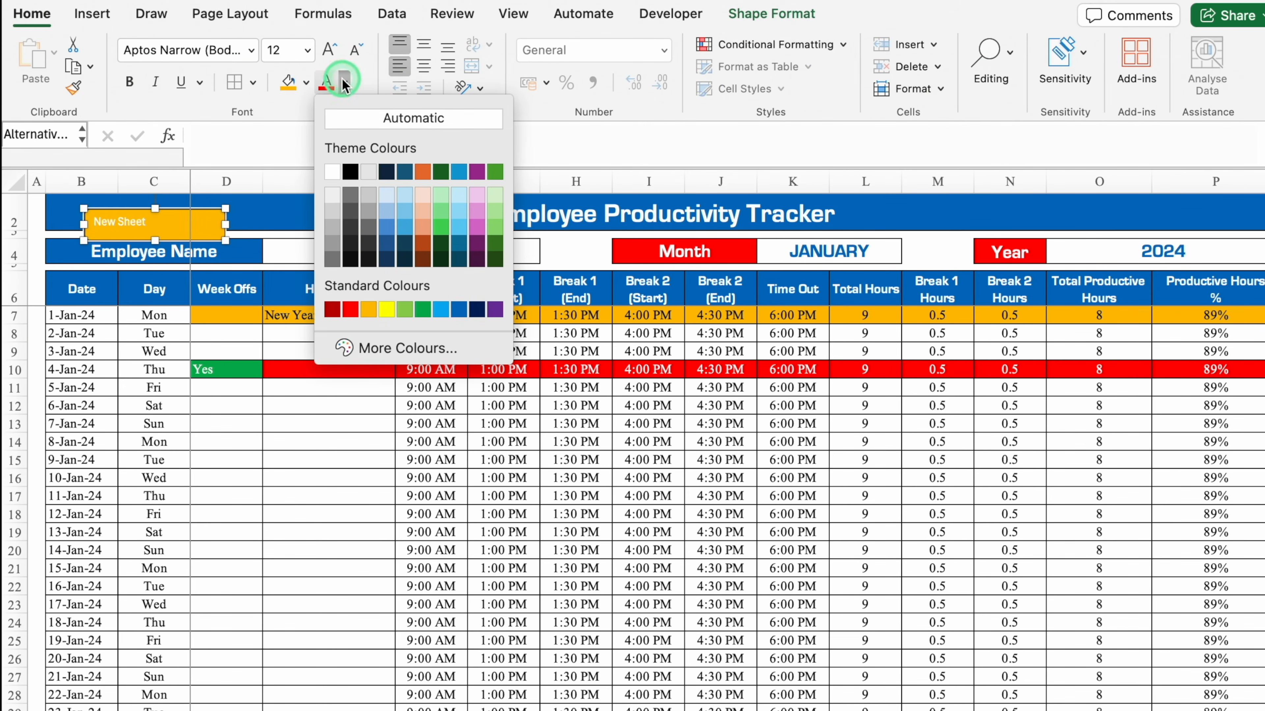
click(350, 171)
click(424, 66)
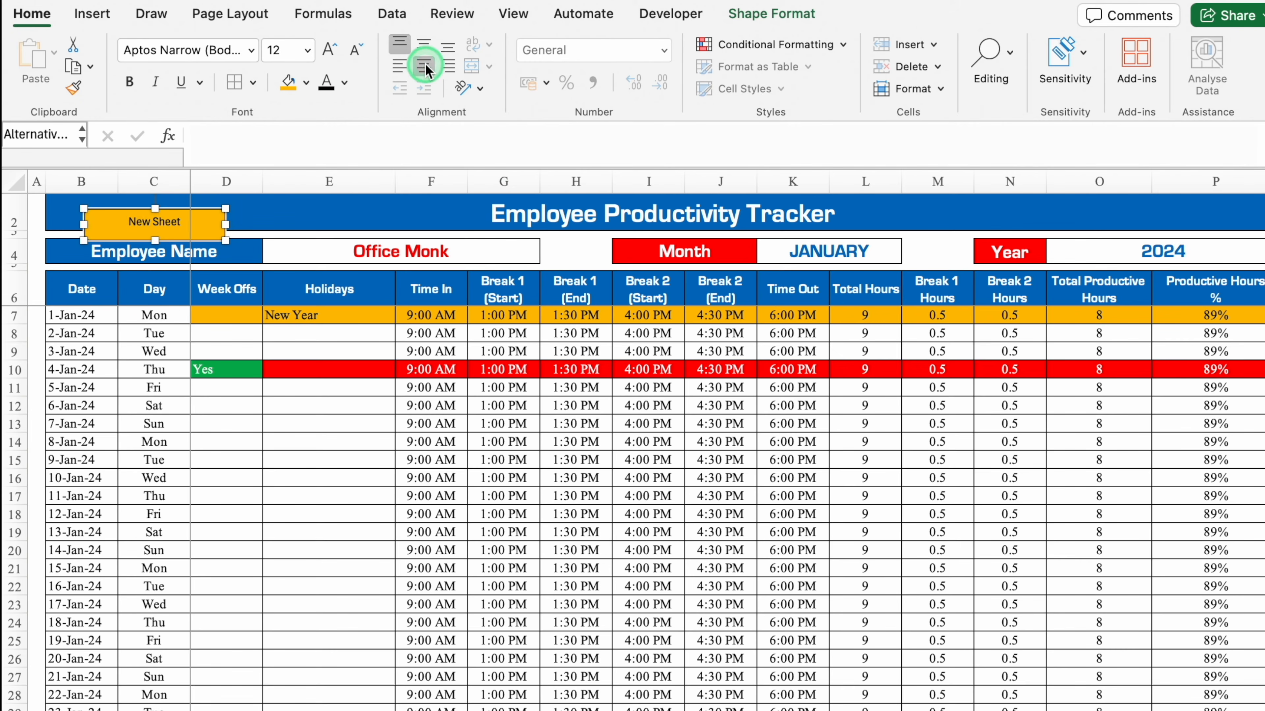
click(424, 44)
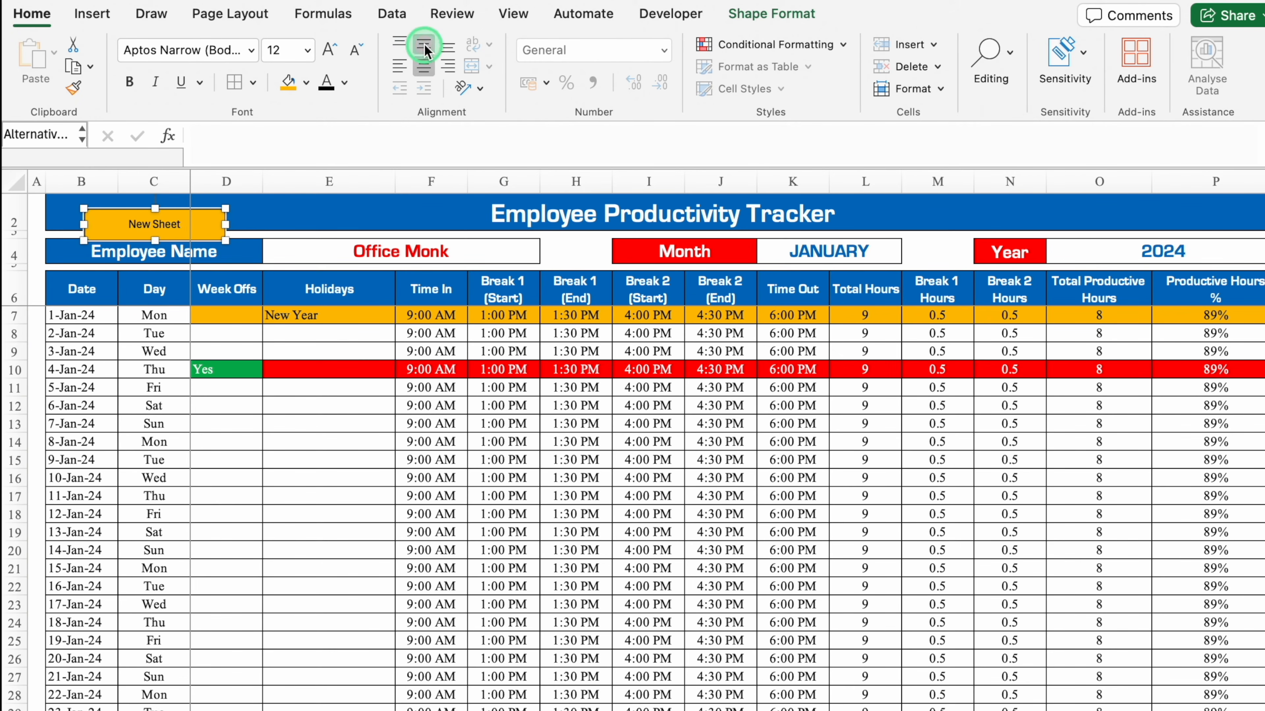
- Set the New Sheet label in larger, bold Eurostile and position the shape inside the title banner
click(252, 49)
click(194, 226)
click(130, 82)
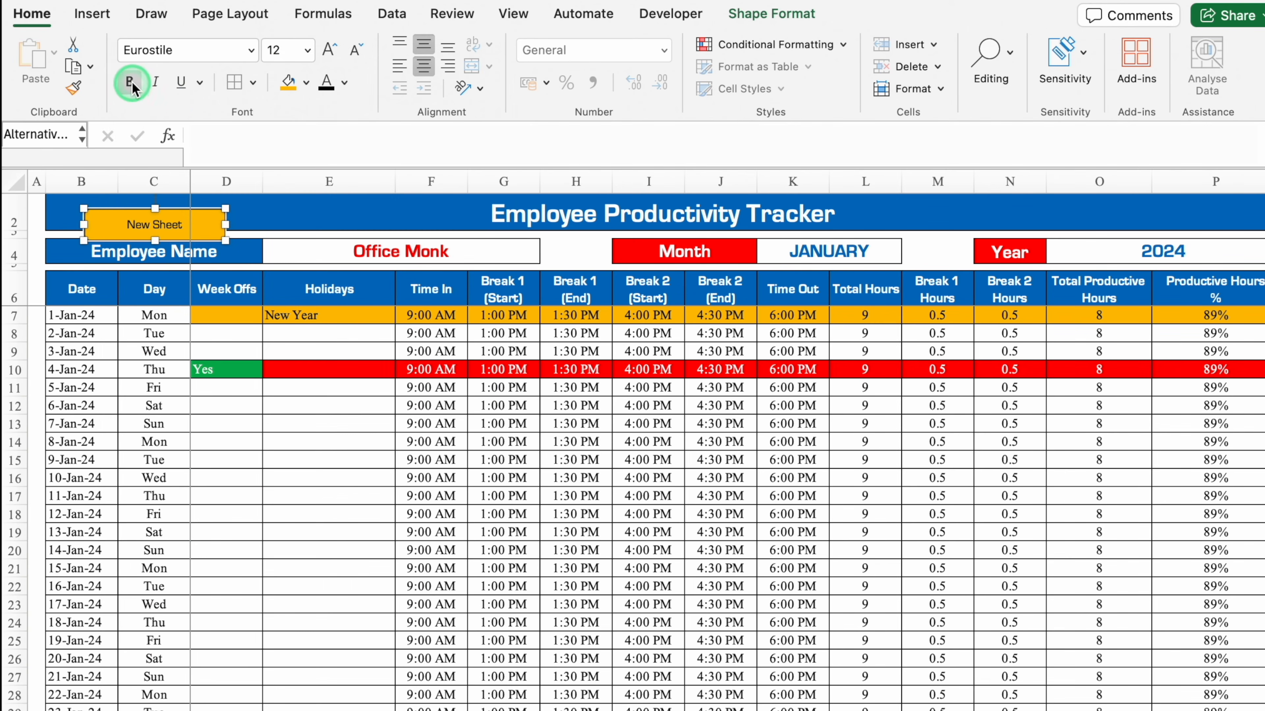
drag(219, 232, 209, 220)
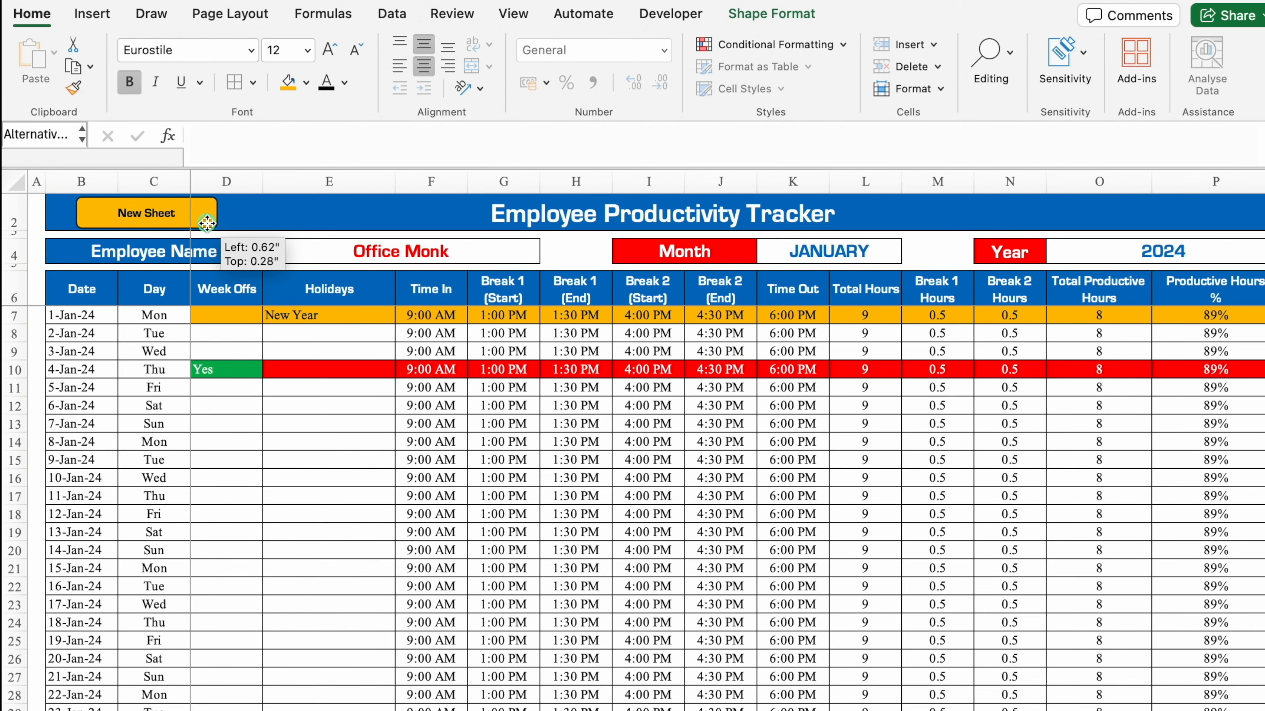
click(145, 58)
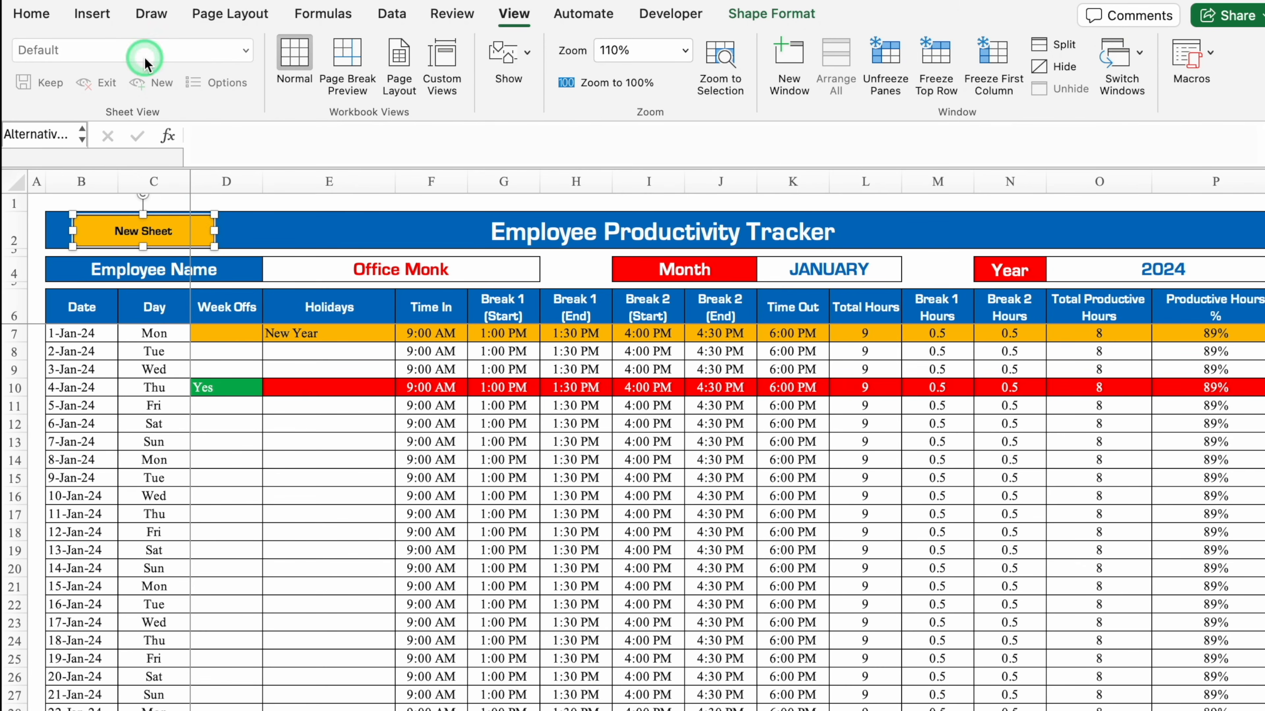
click(40, 15)
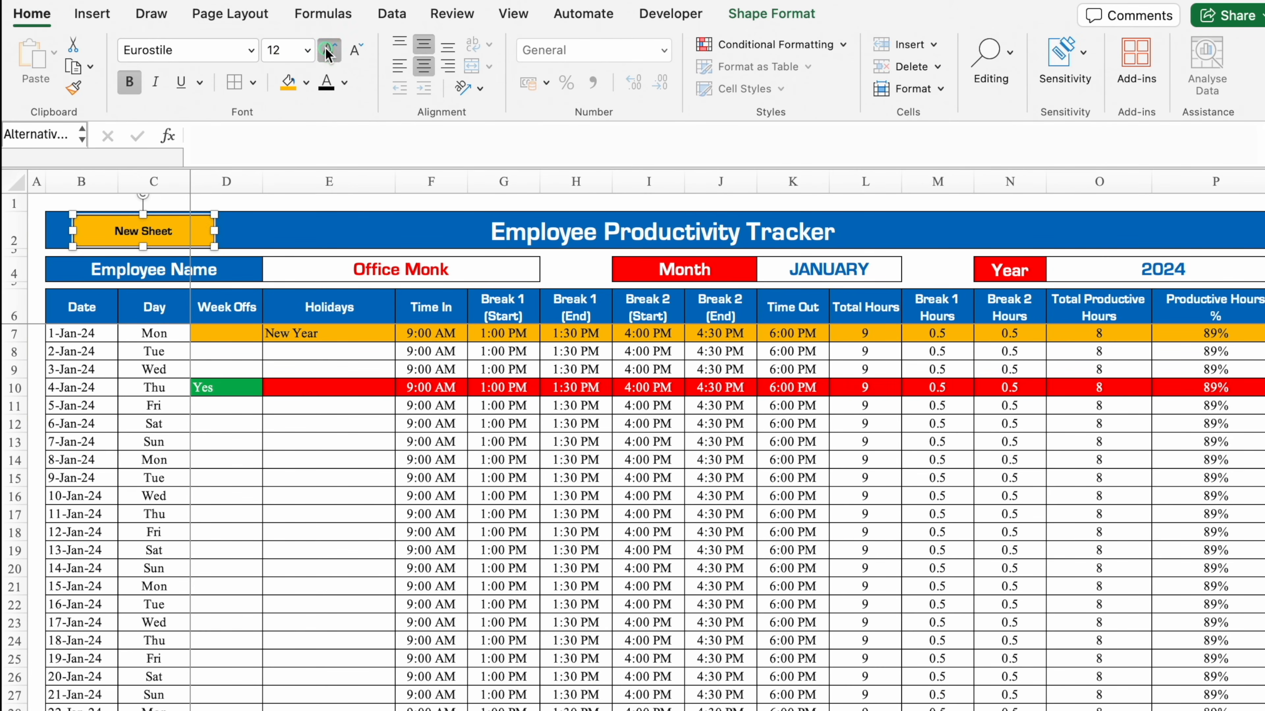
click(324, 434)
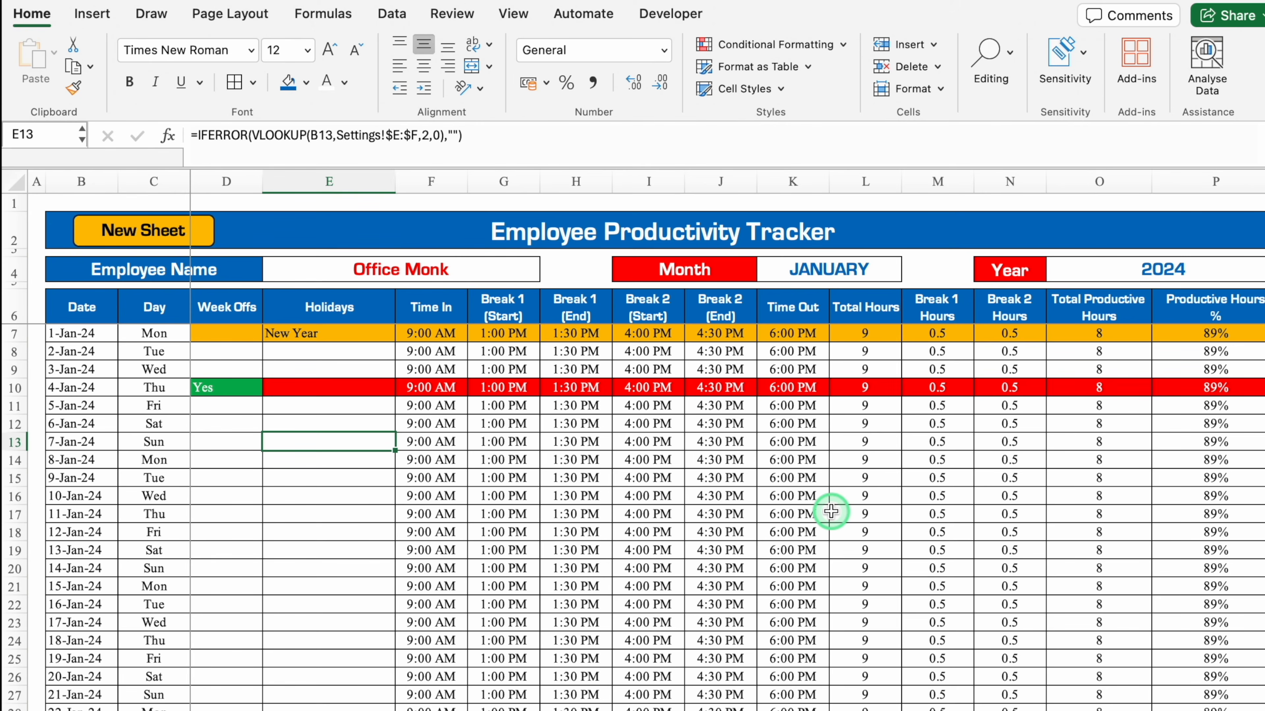
- Start recording a macro named New_Sheet stored in This Workbook
click(326, 228)
click(670, 13)
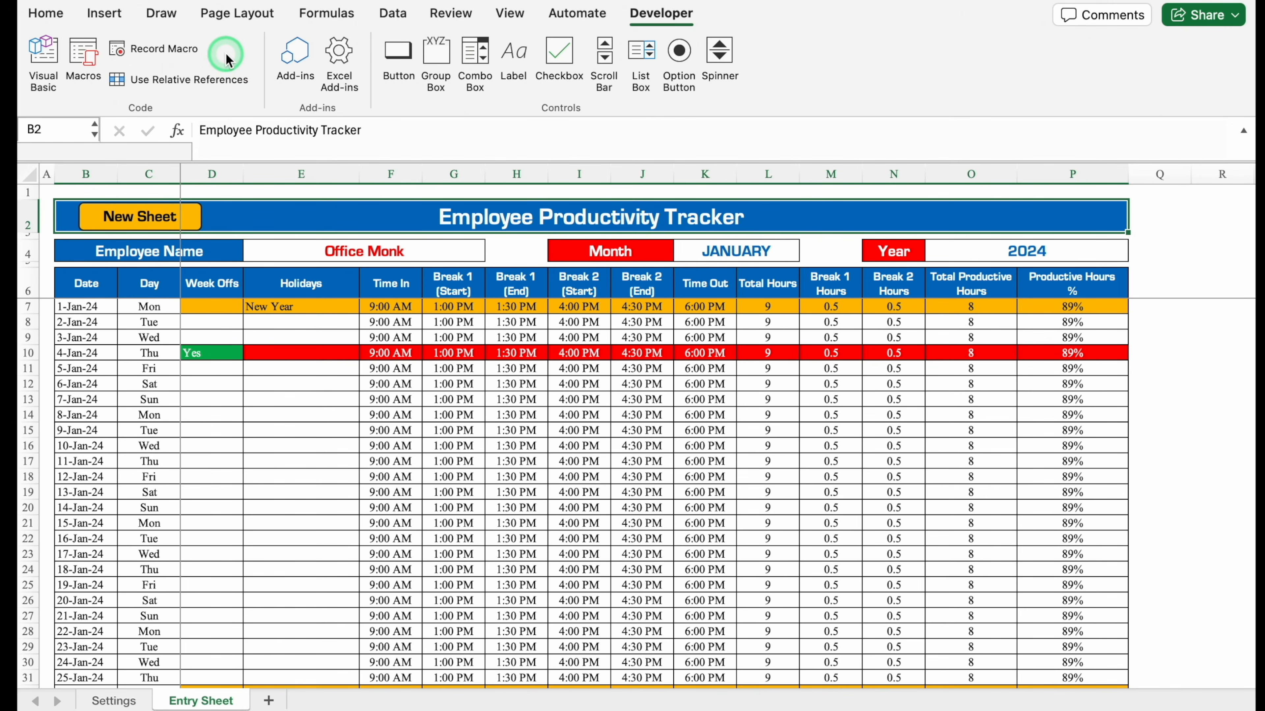
click(182, 50)
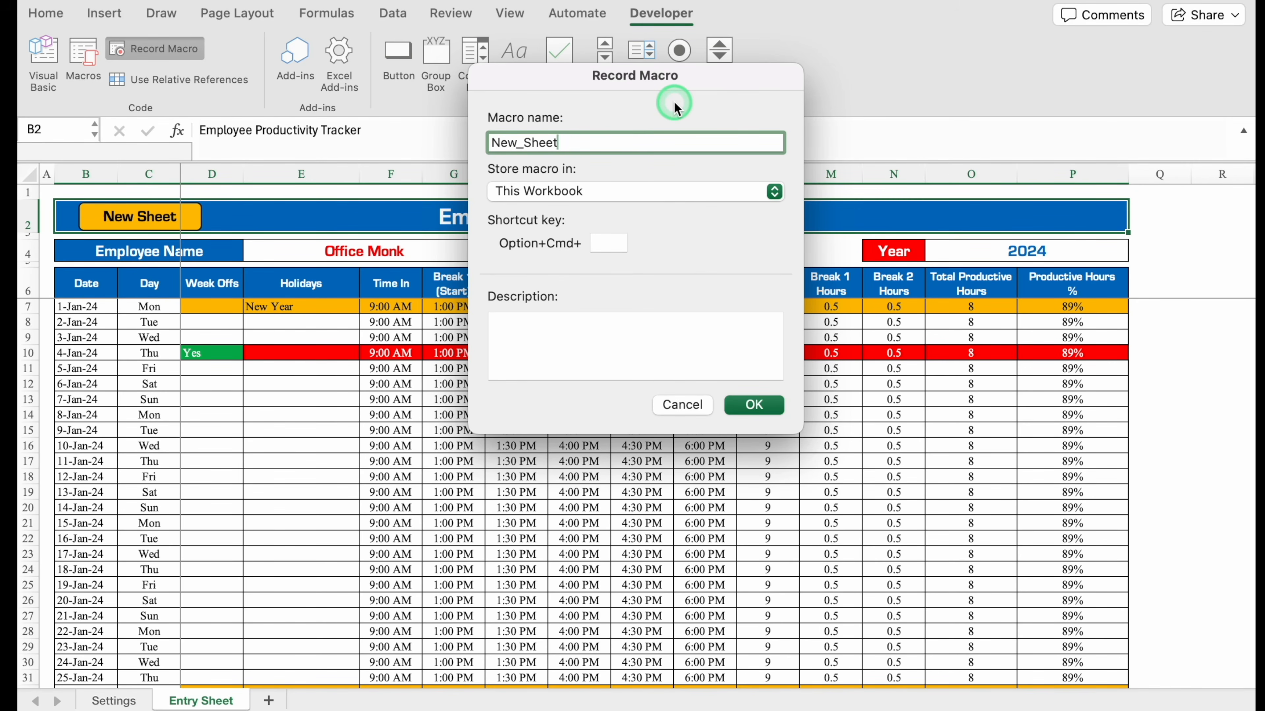
click(754, 405)
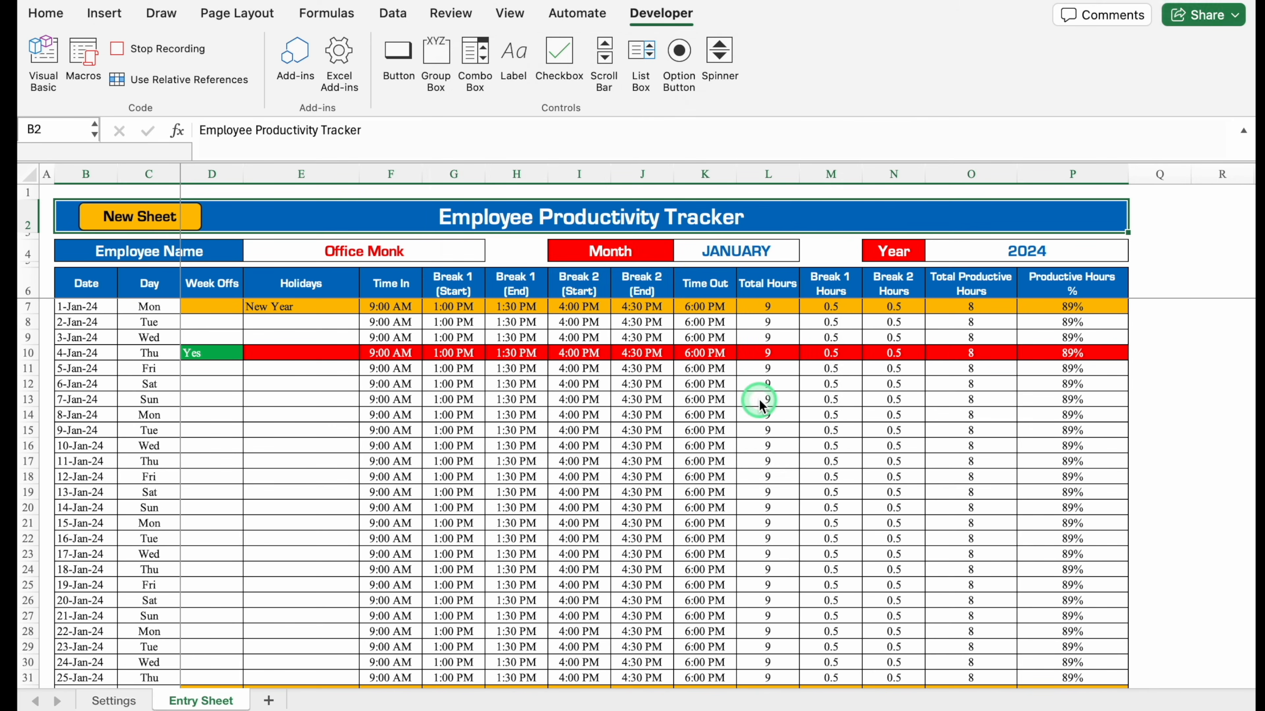
- Create a copy of Entry Sheet at the end of the workbook
click(218, 702)
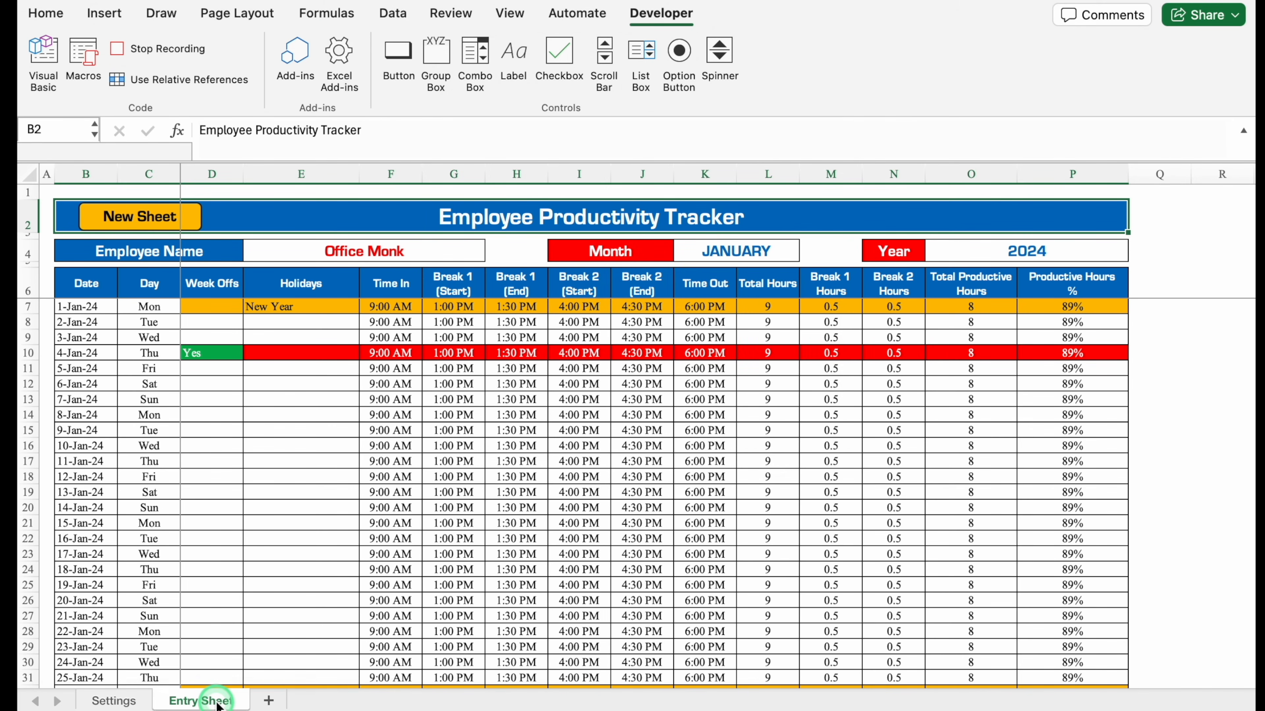
right_click(218, 703)
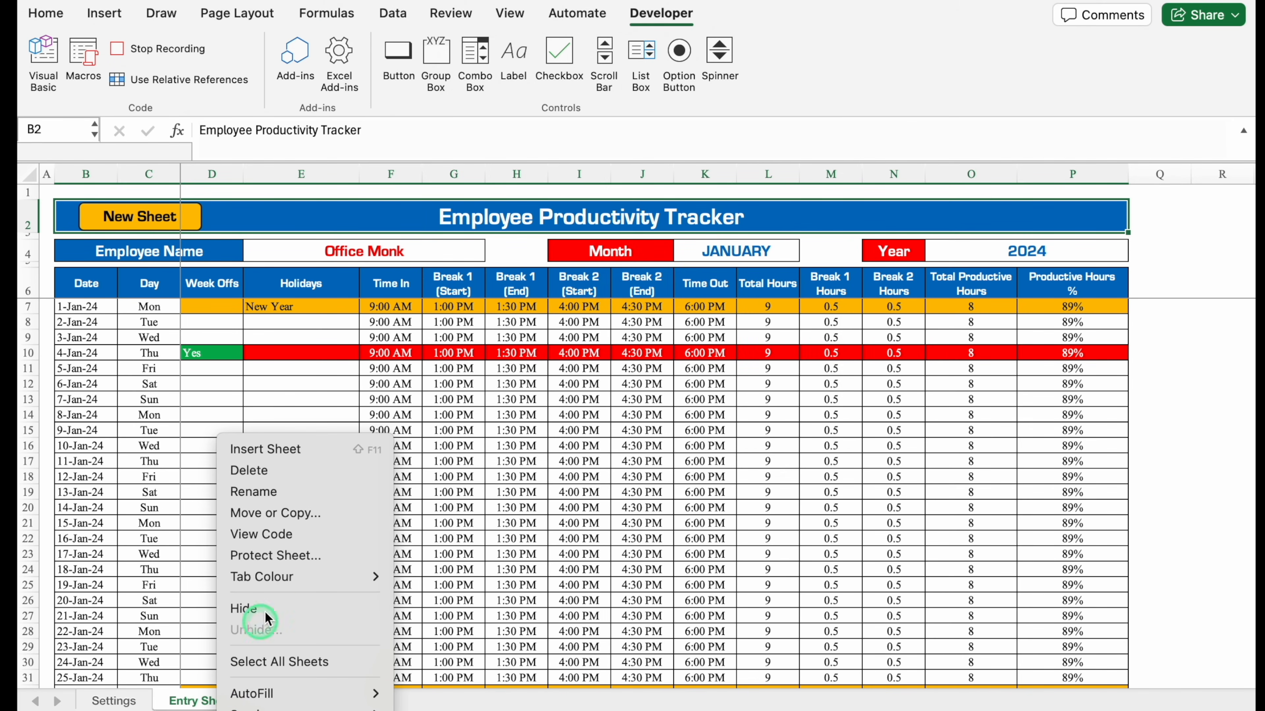
click(294, 513)
click(281, 511)
click(223, 617)
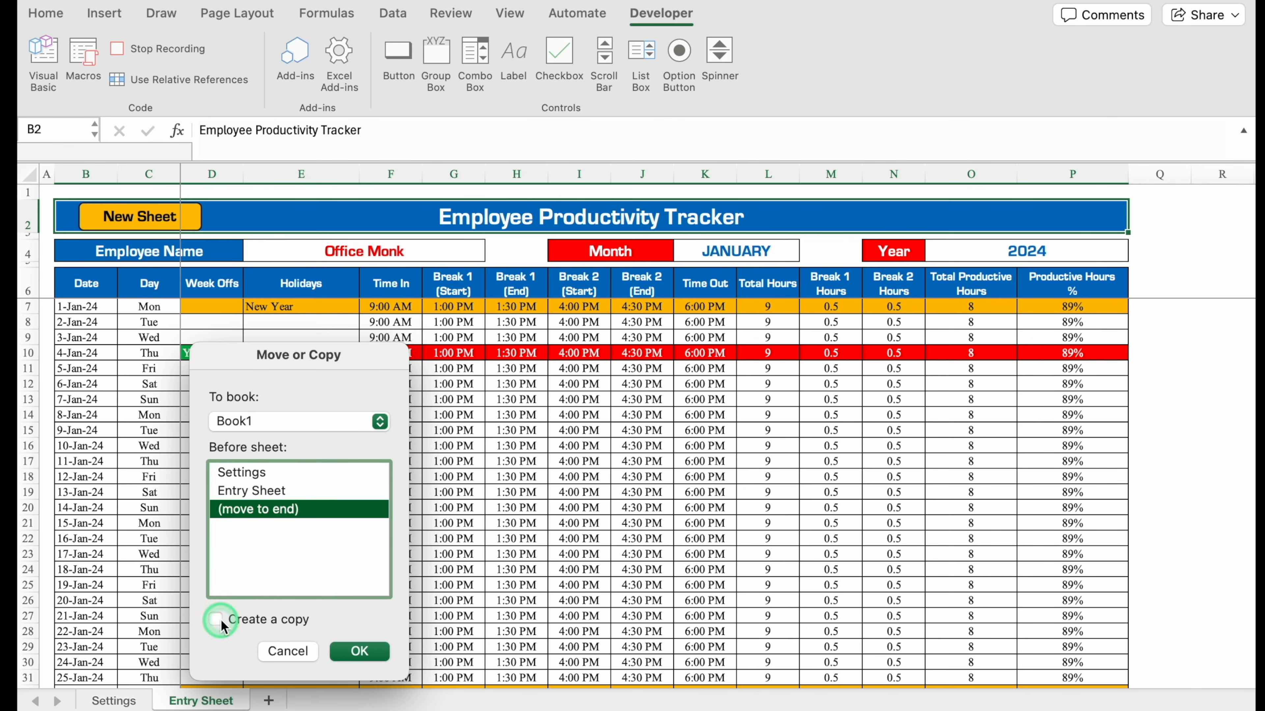
click(348, 652)
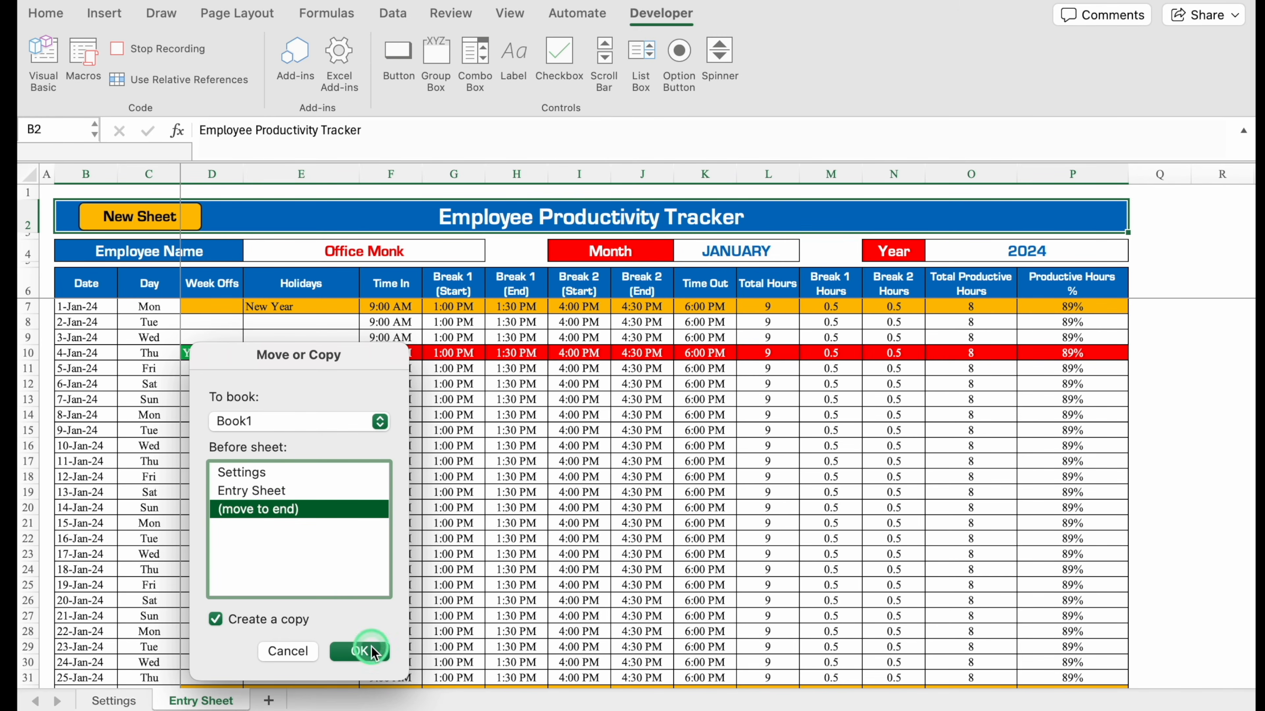
- Rename the copied sheet New Sheet
click(333, 701)
double_click(332, 702)
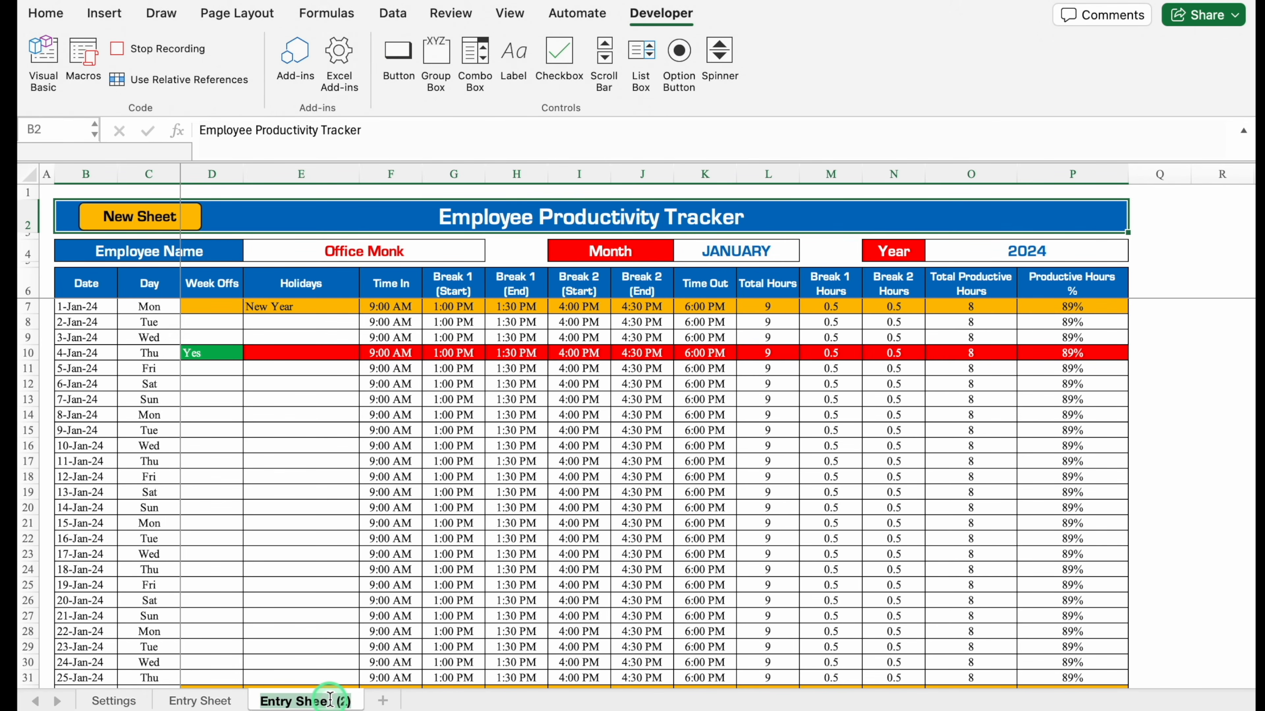
text(New Sheet)
key(Return)
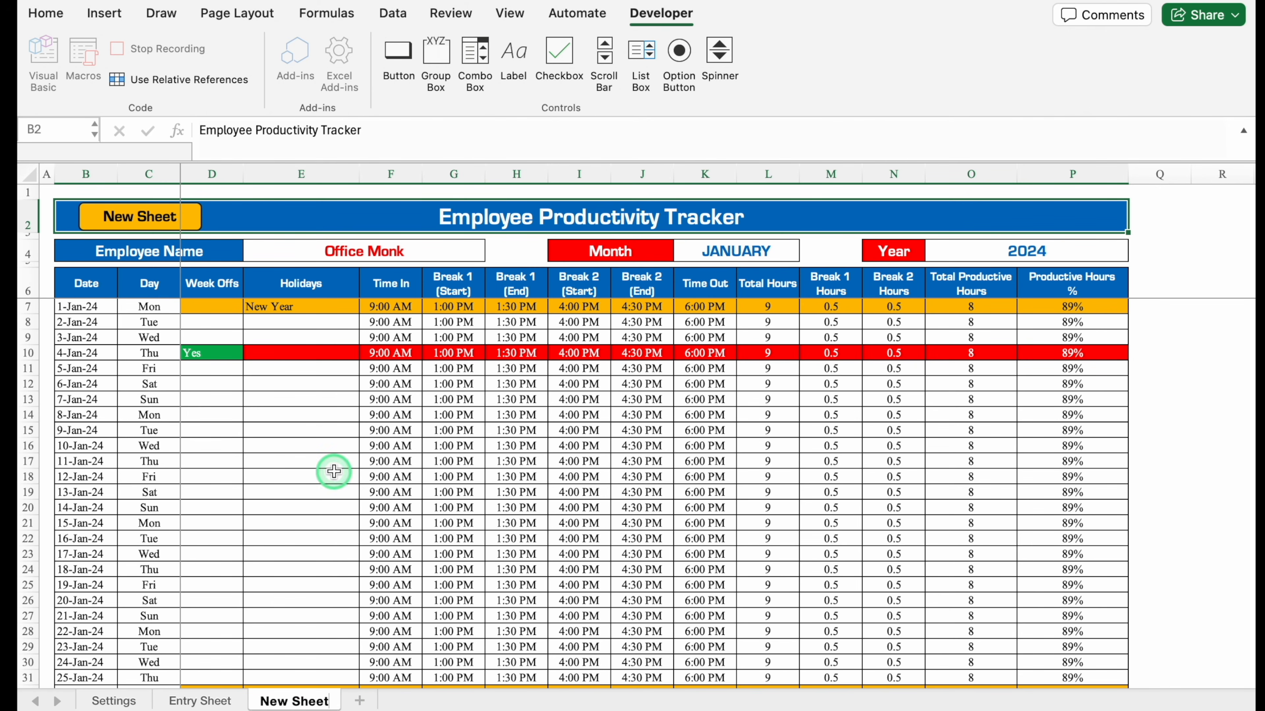
- Clear the employee name, month and year cells E4, K4 and O4 on New Sheet
click(375, 249)
key(Delete)
click(731, 247)
key(Delete)
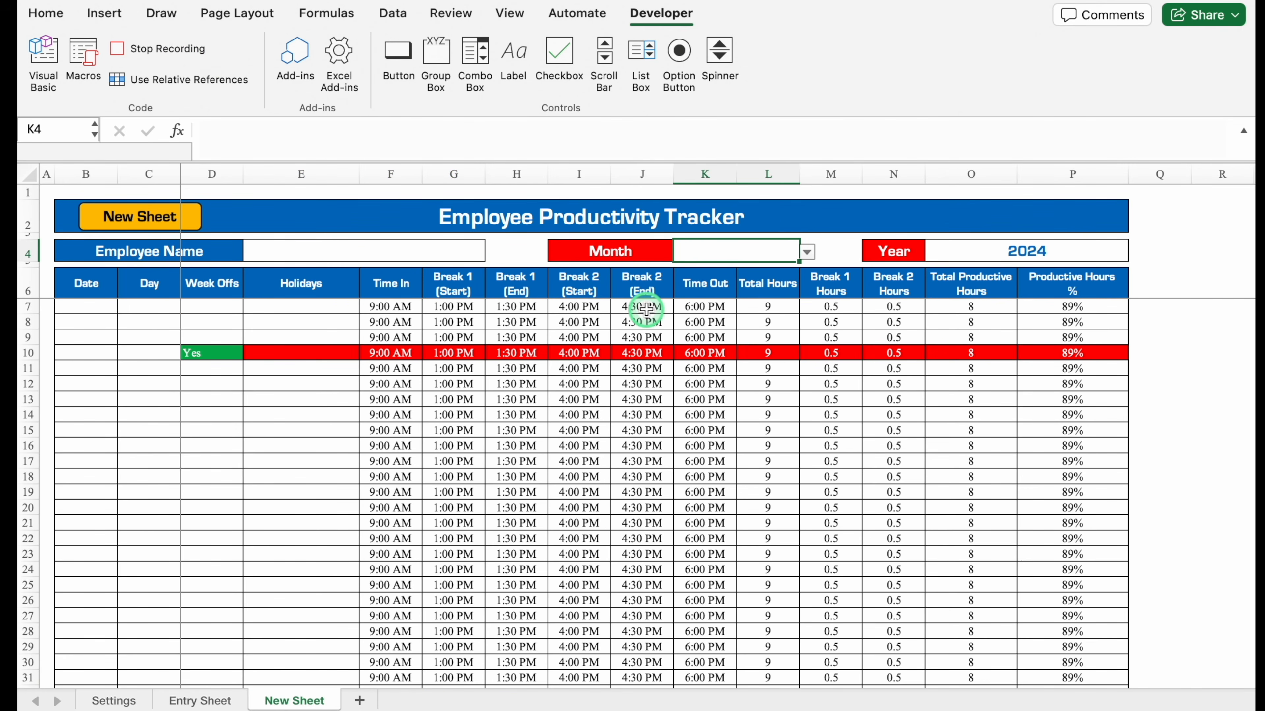
click(1003, 256)
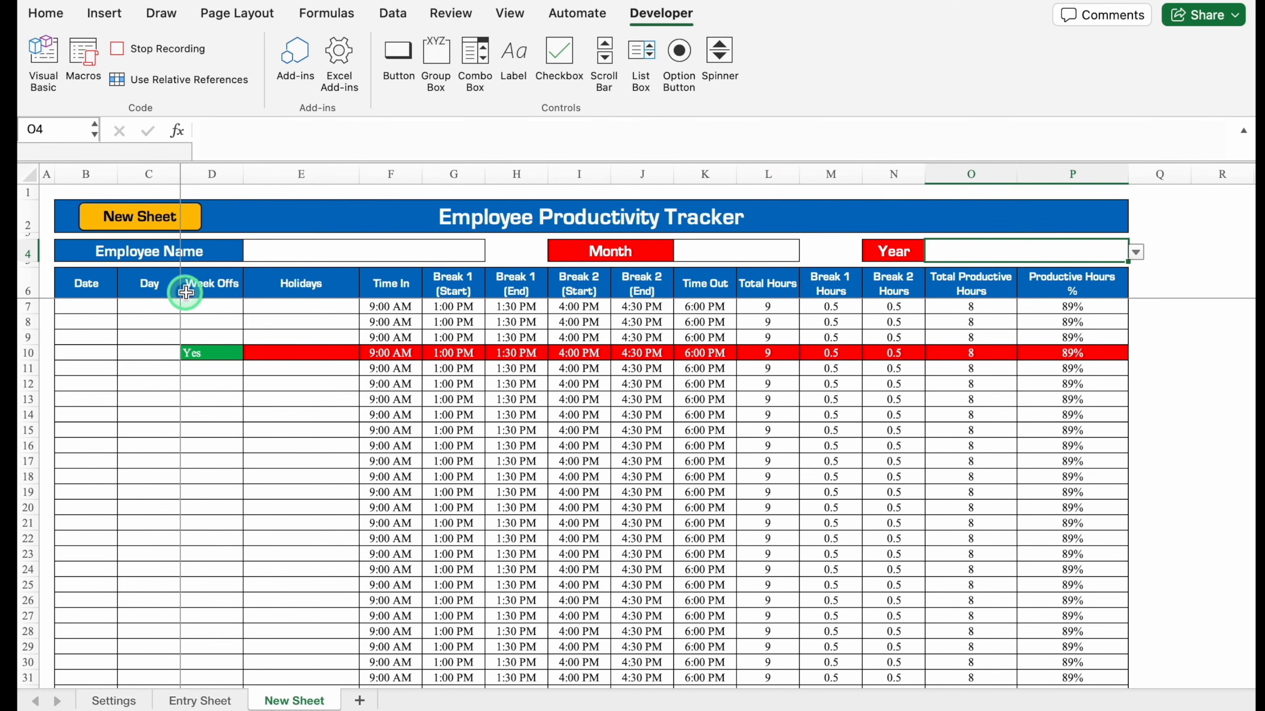
- Clear the Week Offs entries in D7:D37 and all time entries in F7:K37 on New Sheet
drag(201, 306, 201, 617)
scroll(1247, 389, up, 4)
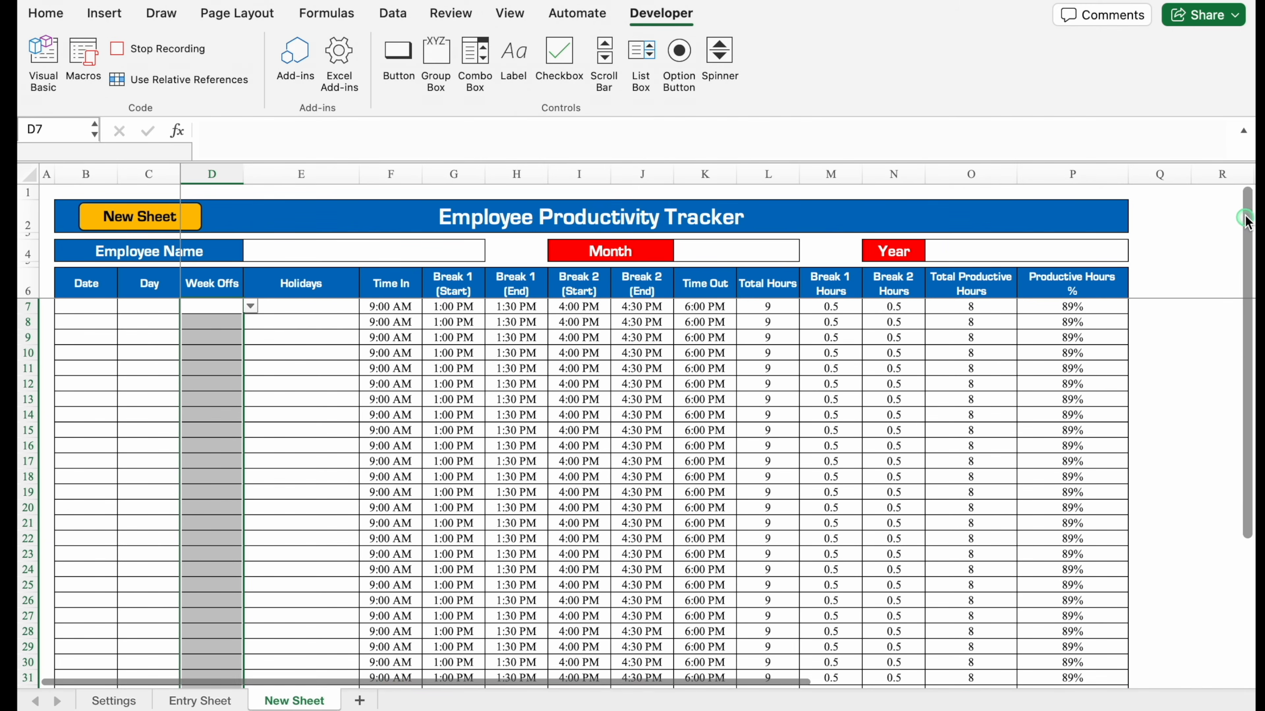
click(334, 312)
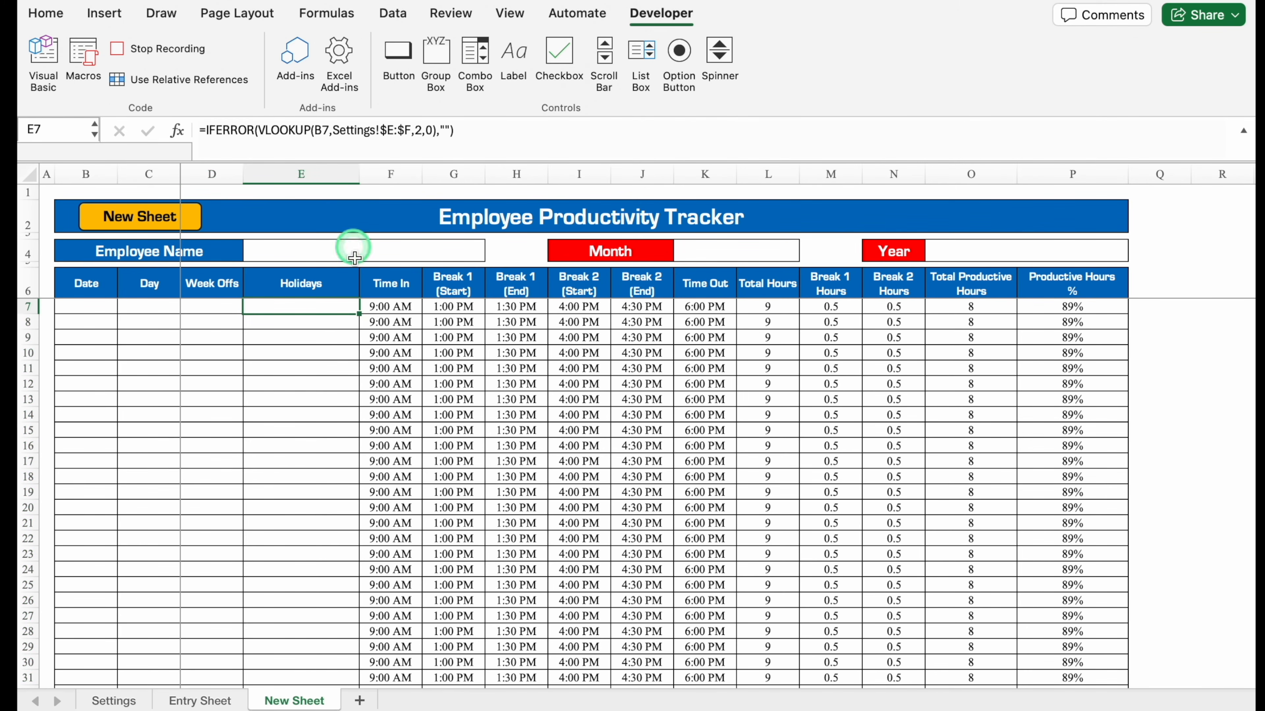
drag(388, 306, 687, 606)
key(Delete)
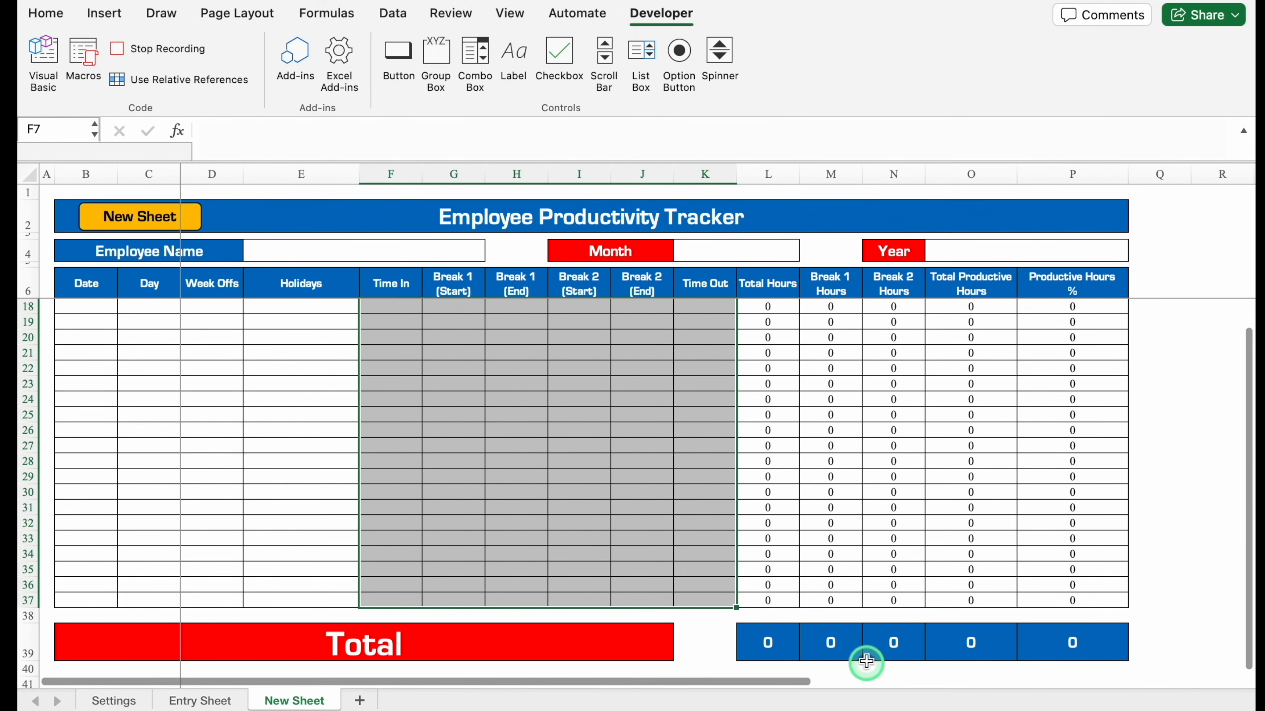
- Stop the macro recording with the employee name cell E4 selected, and delete the New Sheet made while recording
drag(1248, 520, 1250, 281)
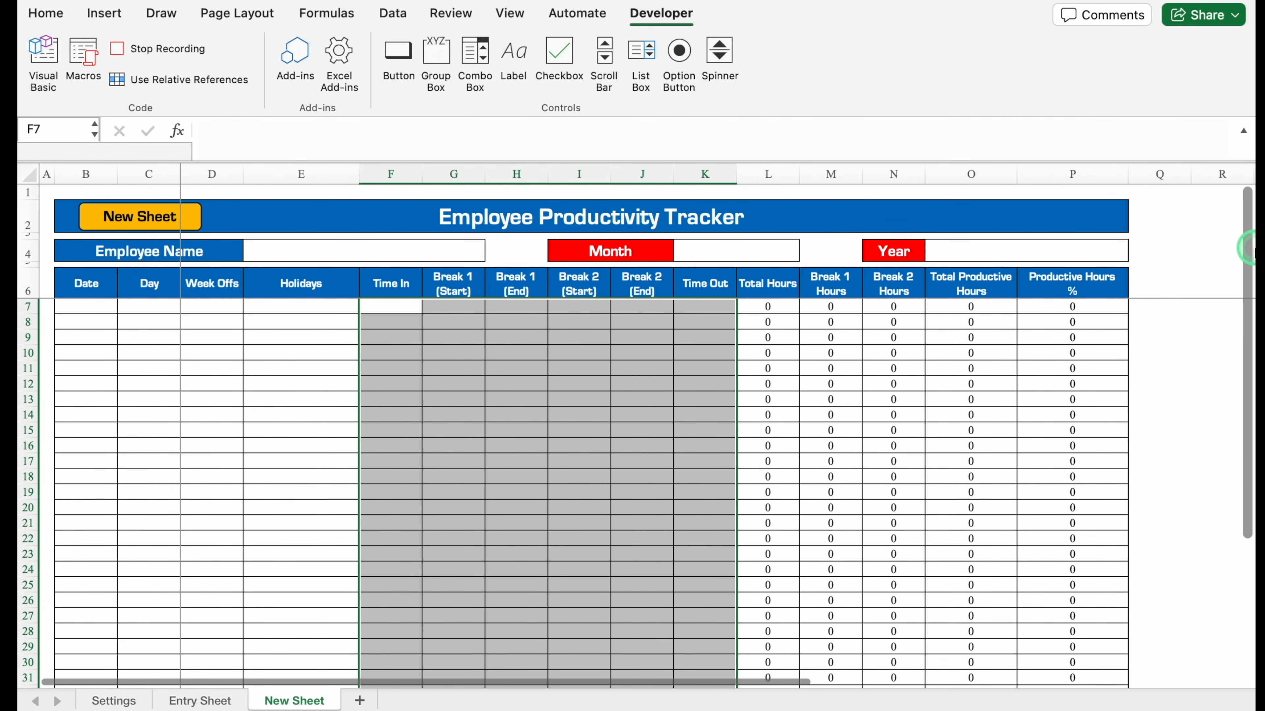
click(394, 249)
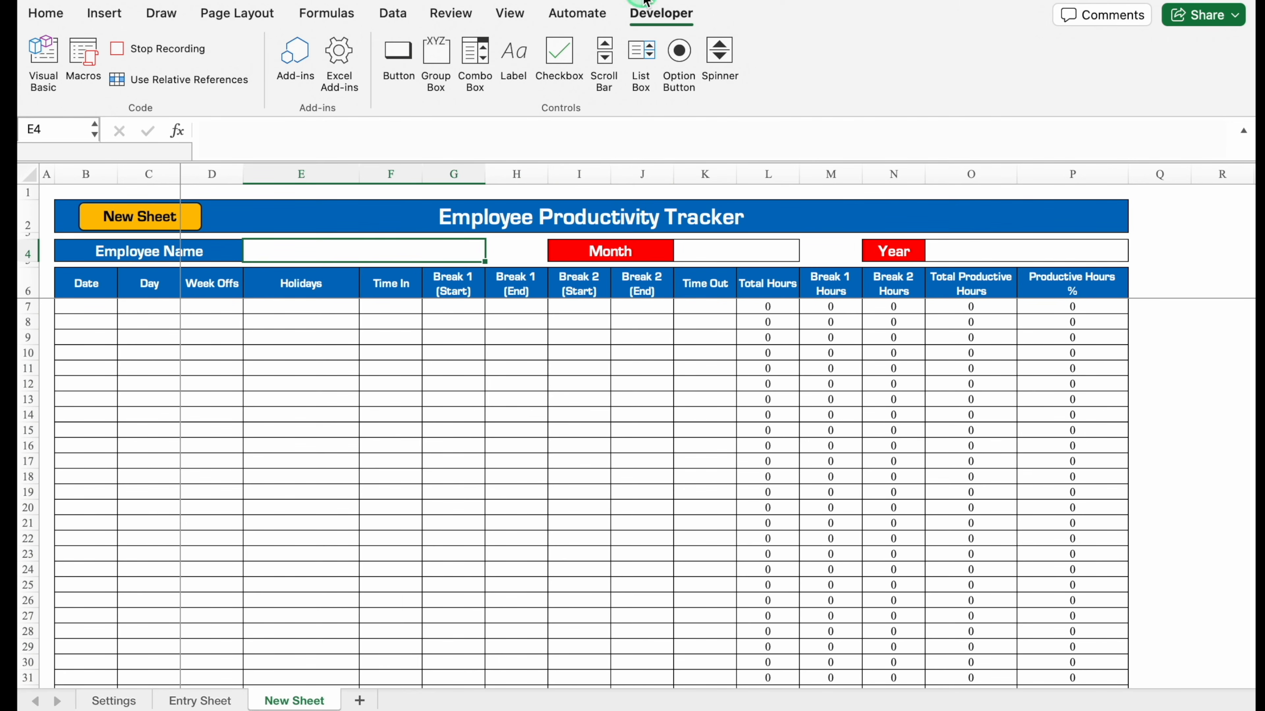
click(172, 51)
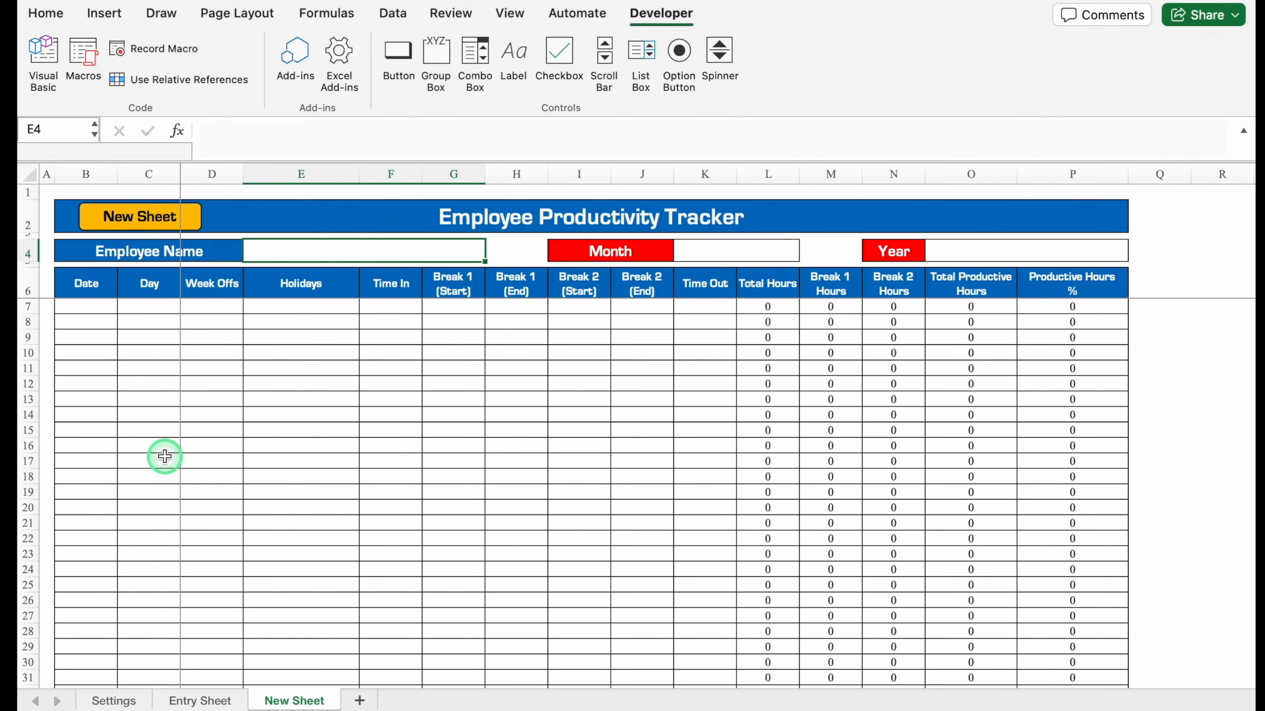
right_click(297, 704)
click(401, 471)
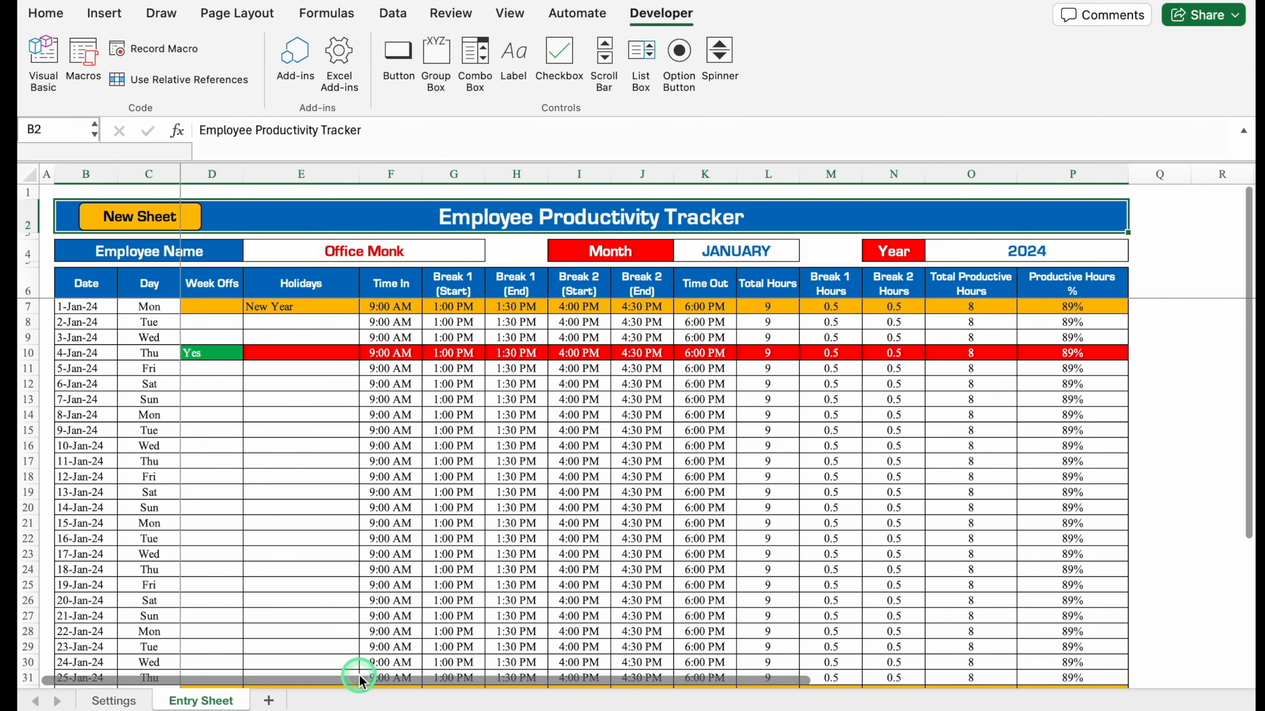
- Assign the current workbook's New_Sheet macro to the New Sheet shape on Entry Sheet
super+click(188, 220)
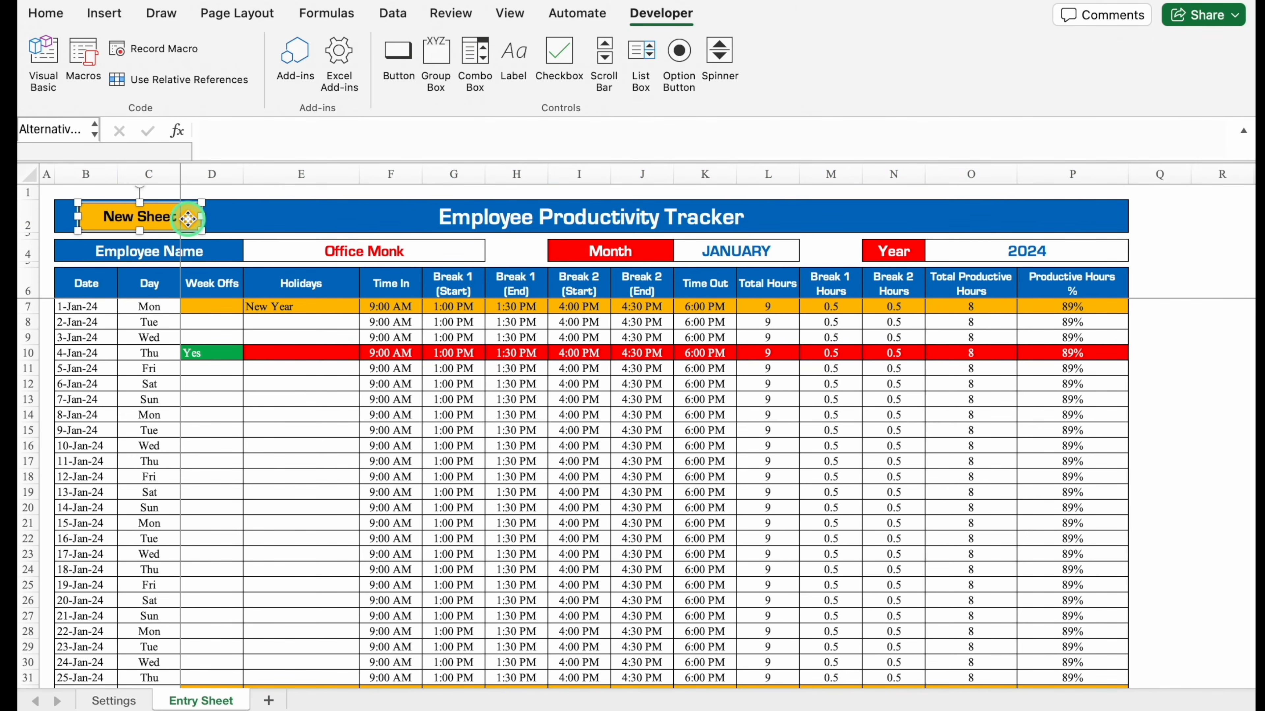
right_click(190, 222)
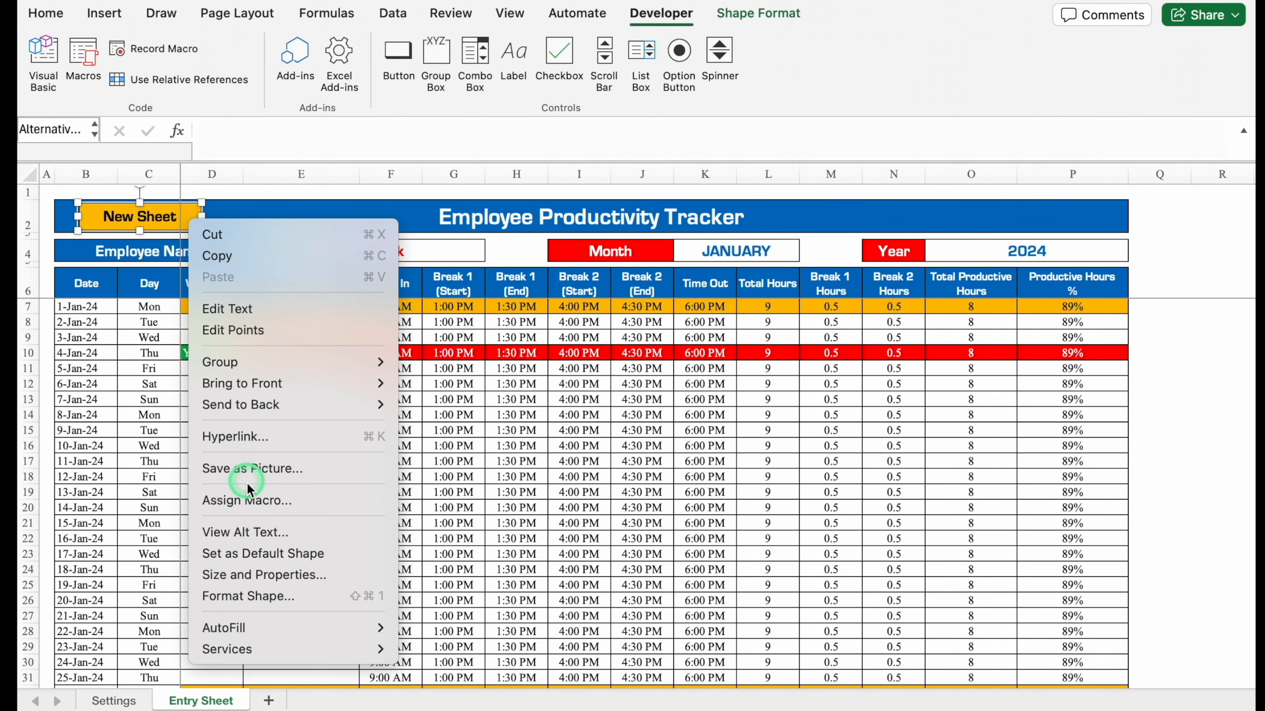
click(249, 500)
click(518, 174)
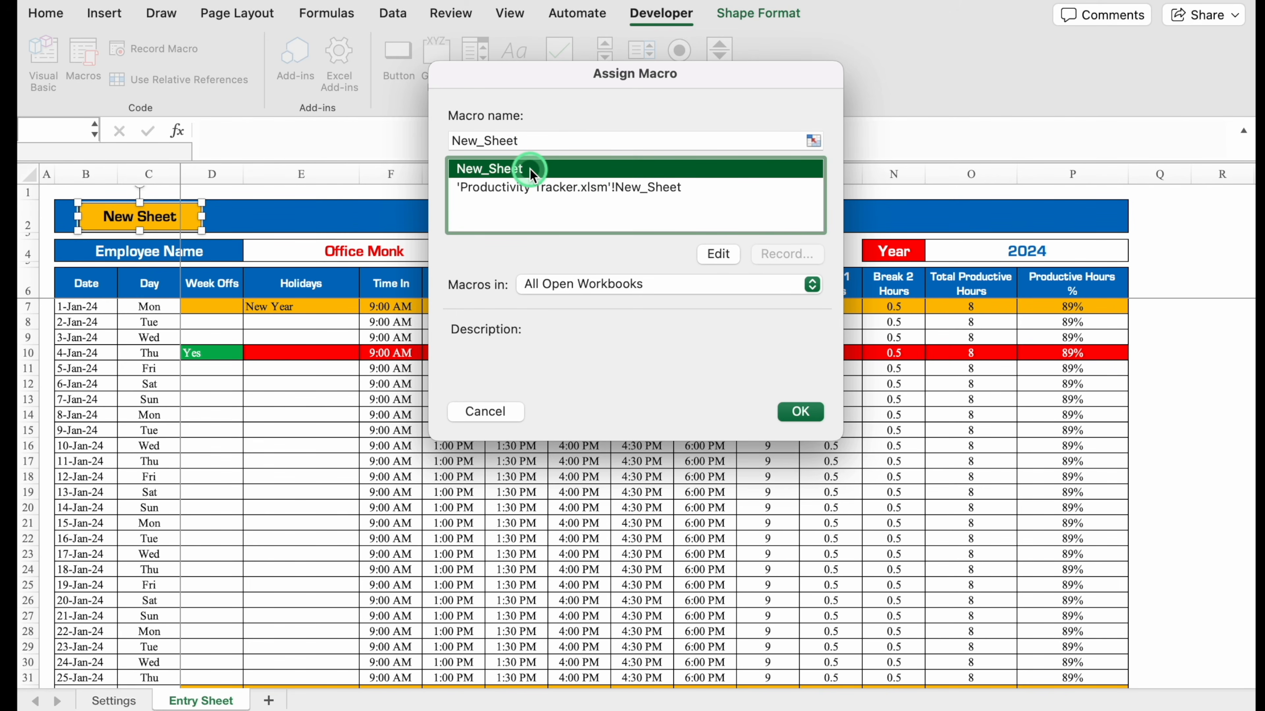
click(800, 412)
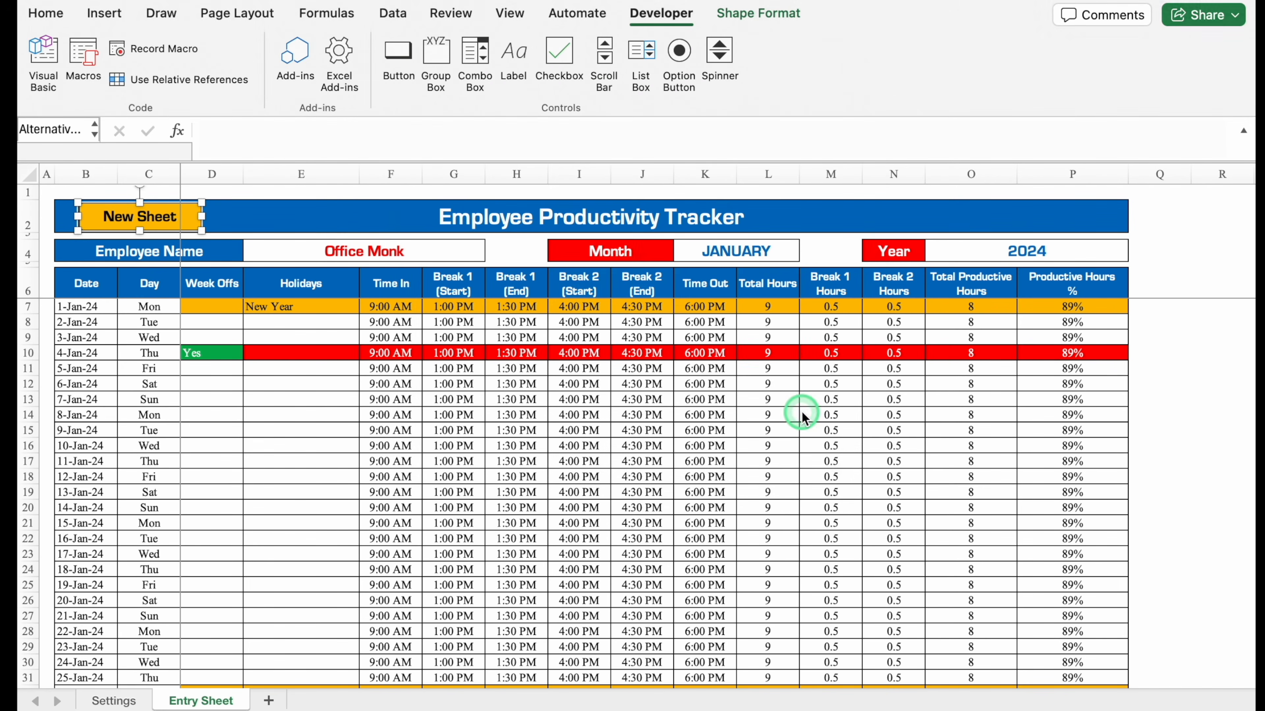
- Run the macro from the New Sheet shape on Entry Sheet and rename the generated sheet 1
click(230, 234)
click(145, 222)
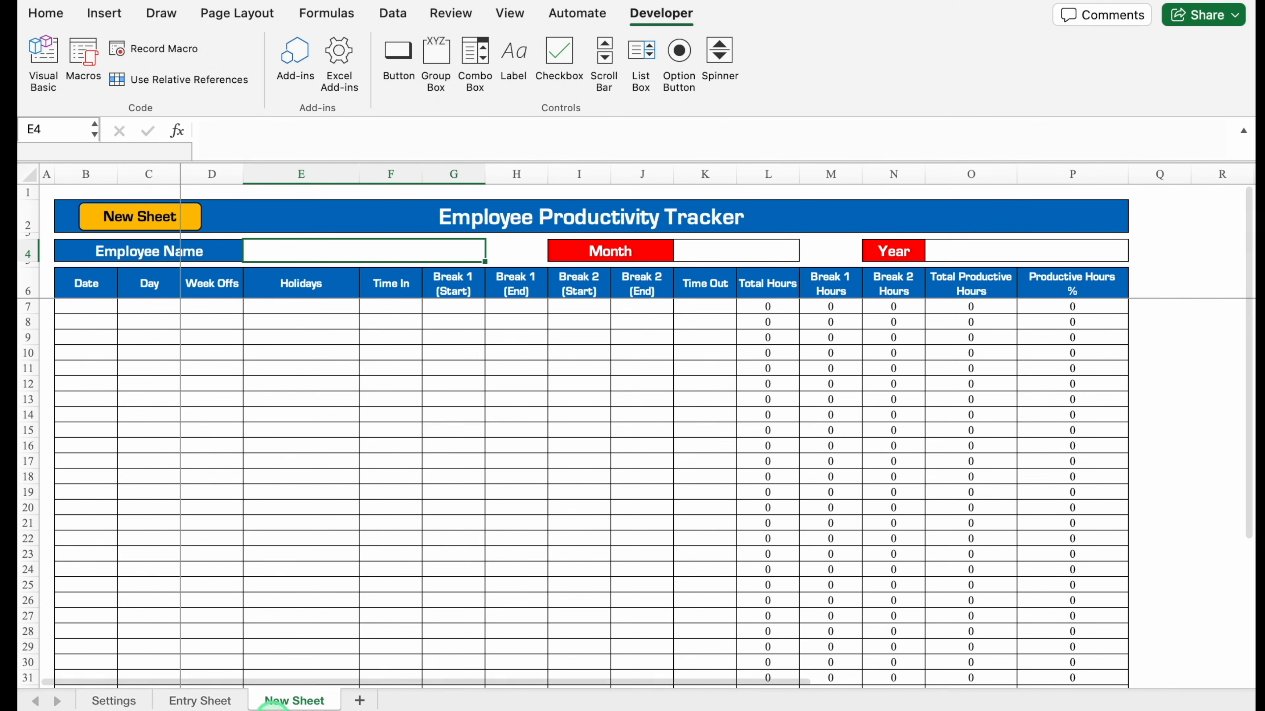
double_click(295, 702)
text(1)
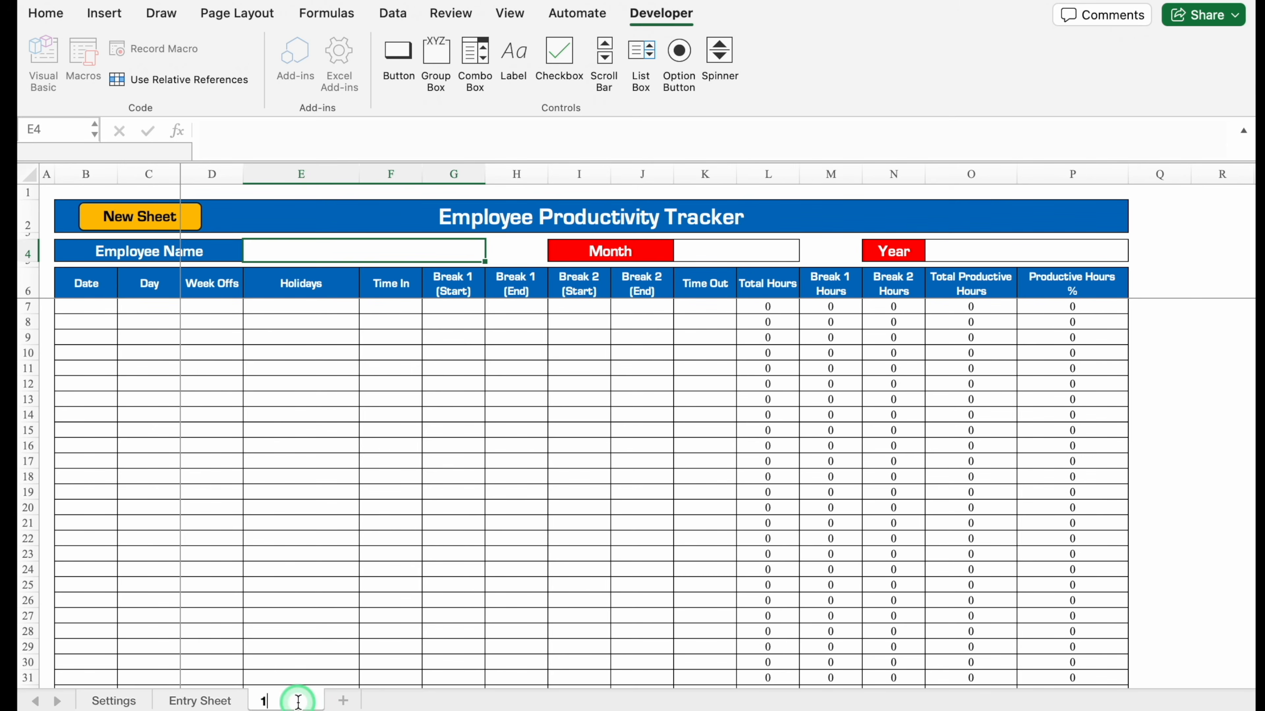
key(Return)
- Run the New Sheet macro again from sheet 1 and rename the generated sheet 2
click(154, 215)
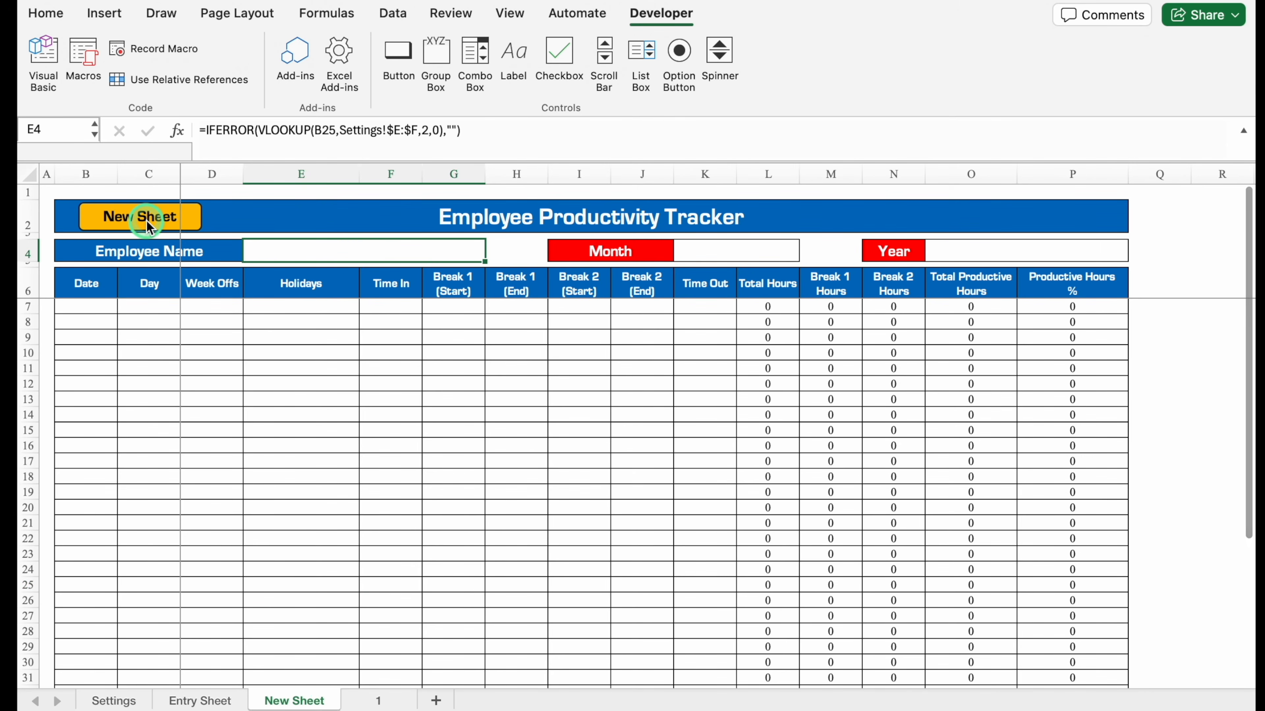
double_click(301, 701)
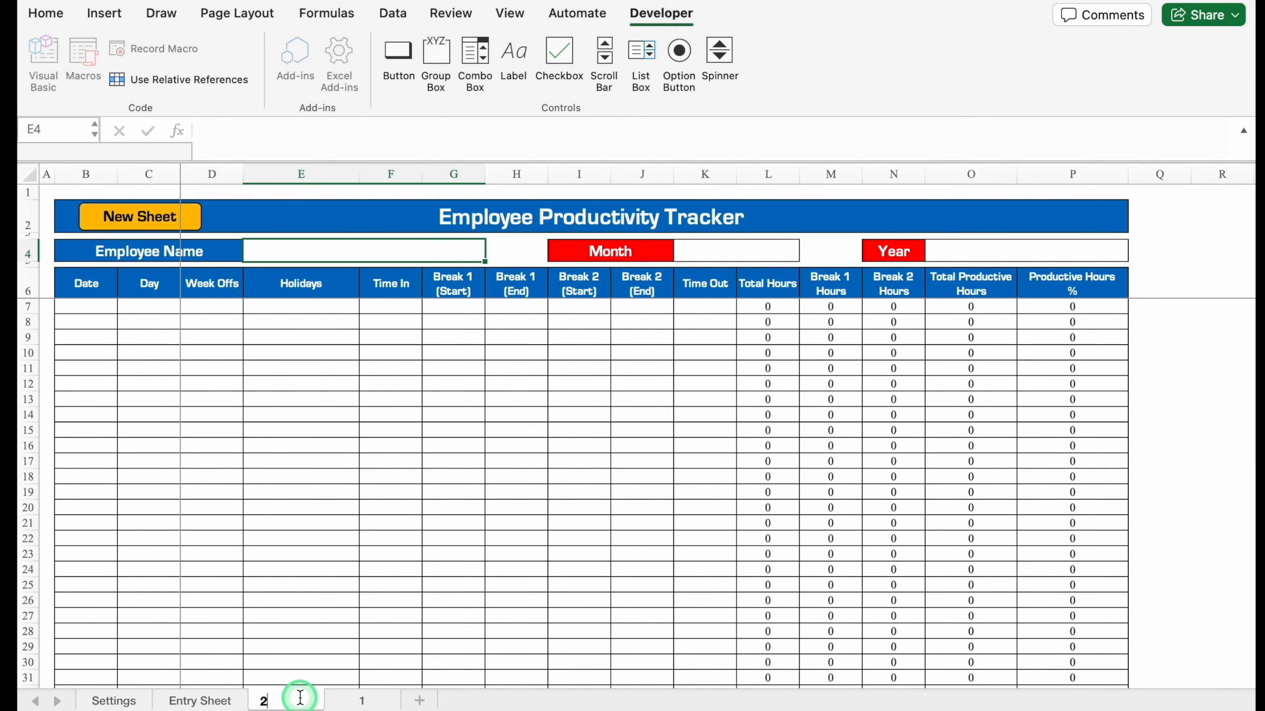
click(222, 329)
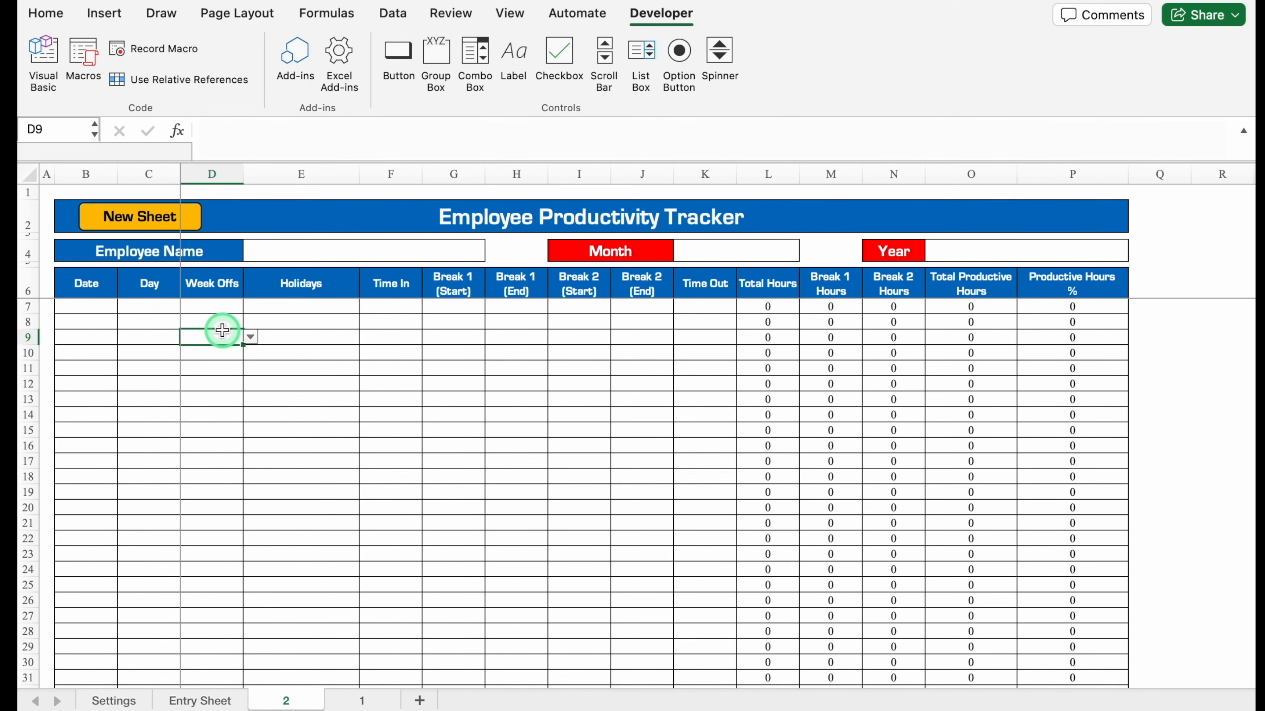